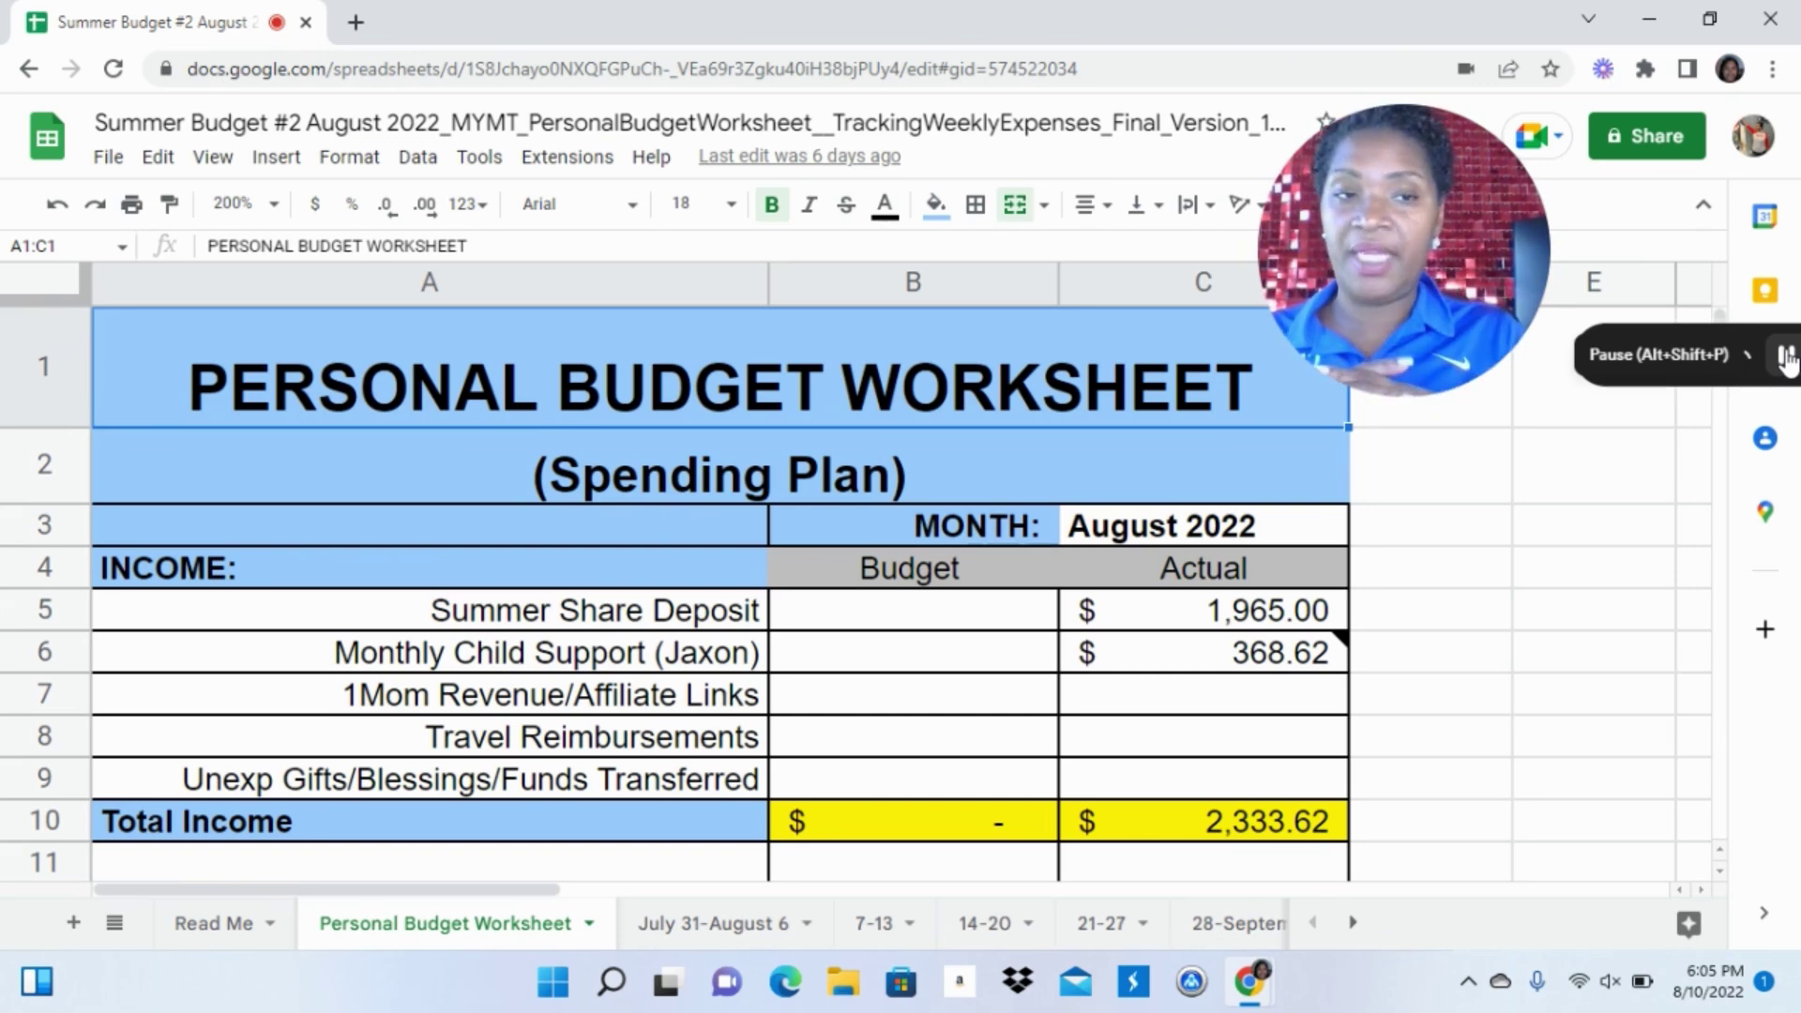
Add the line "8/9 216.46" to the note on the actual monthly child support amount in C6
click(1593, 525)
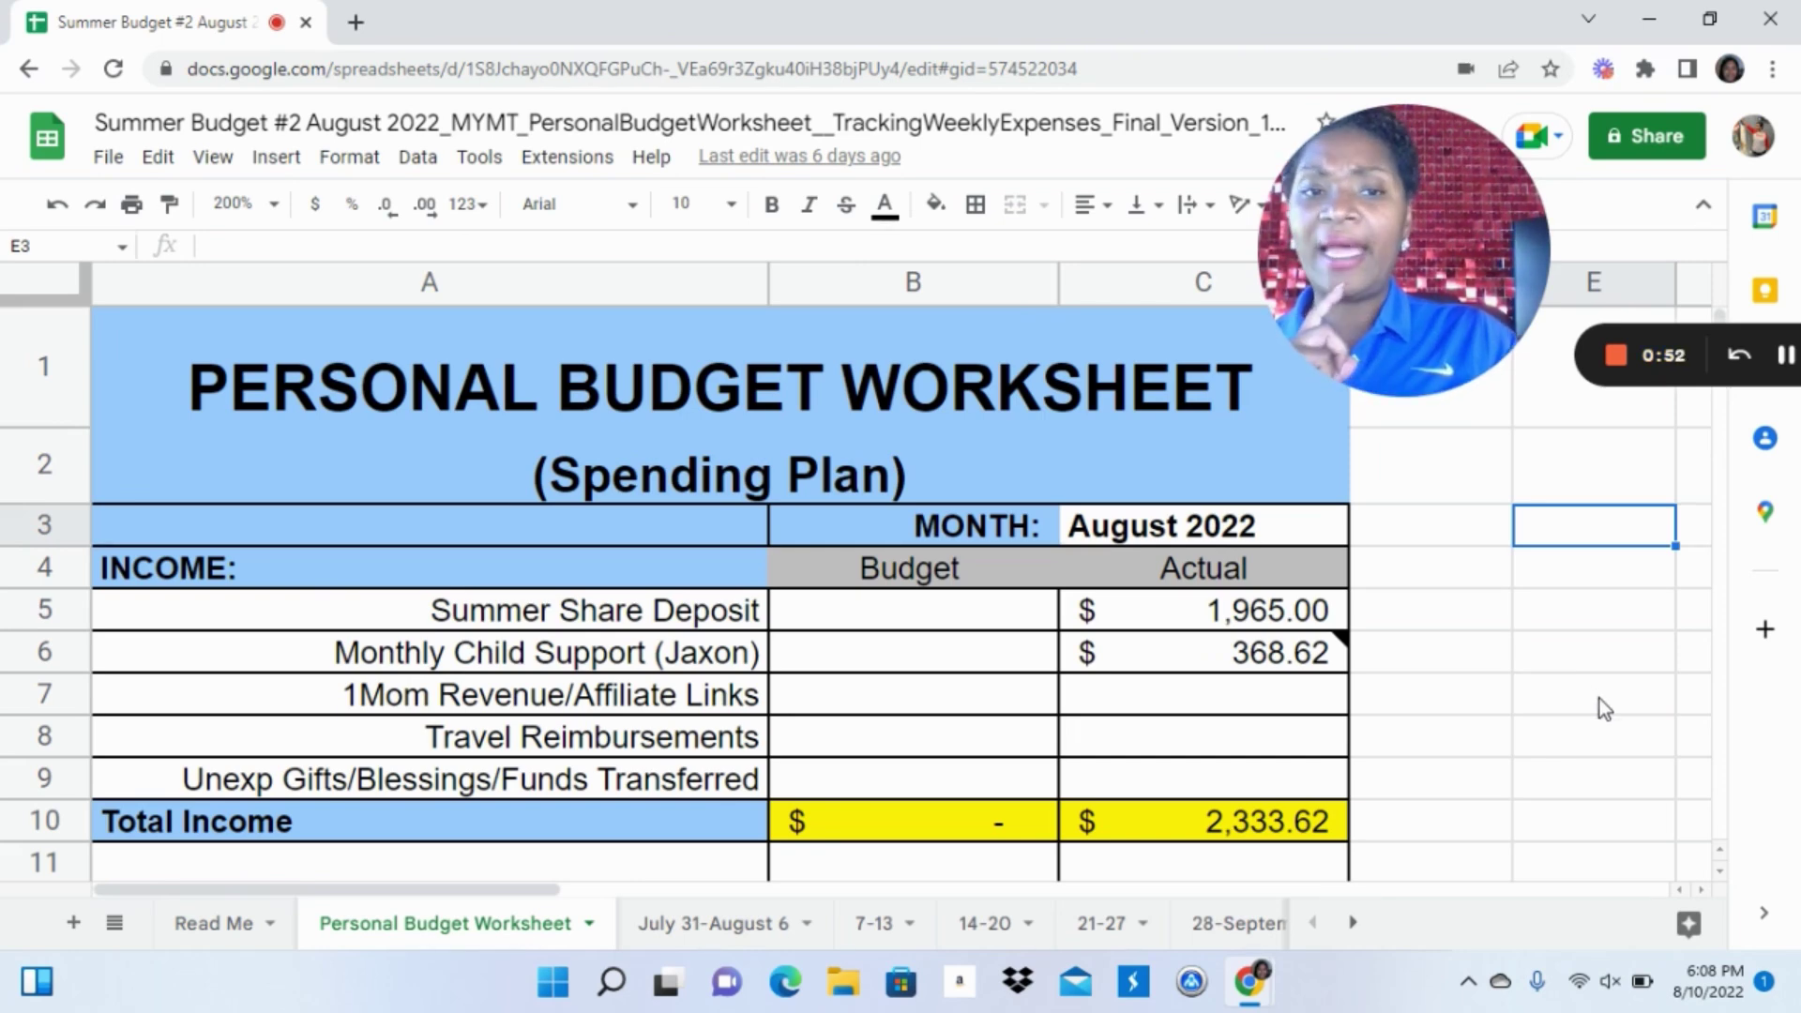
click(1233, 661)
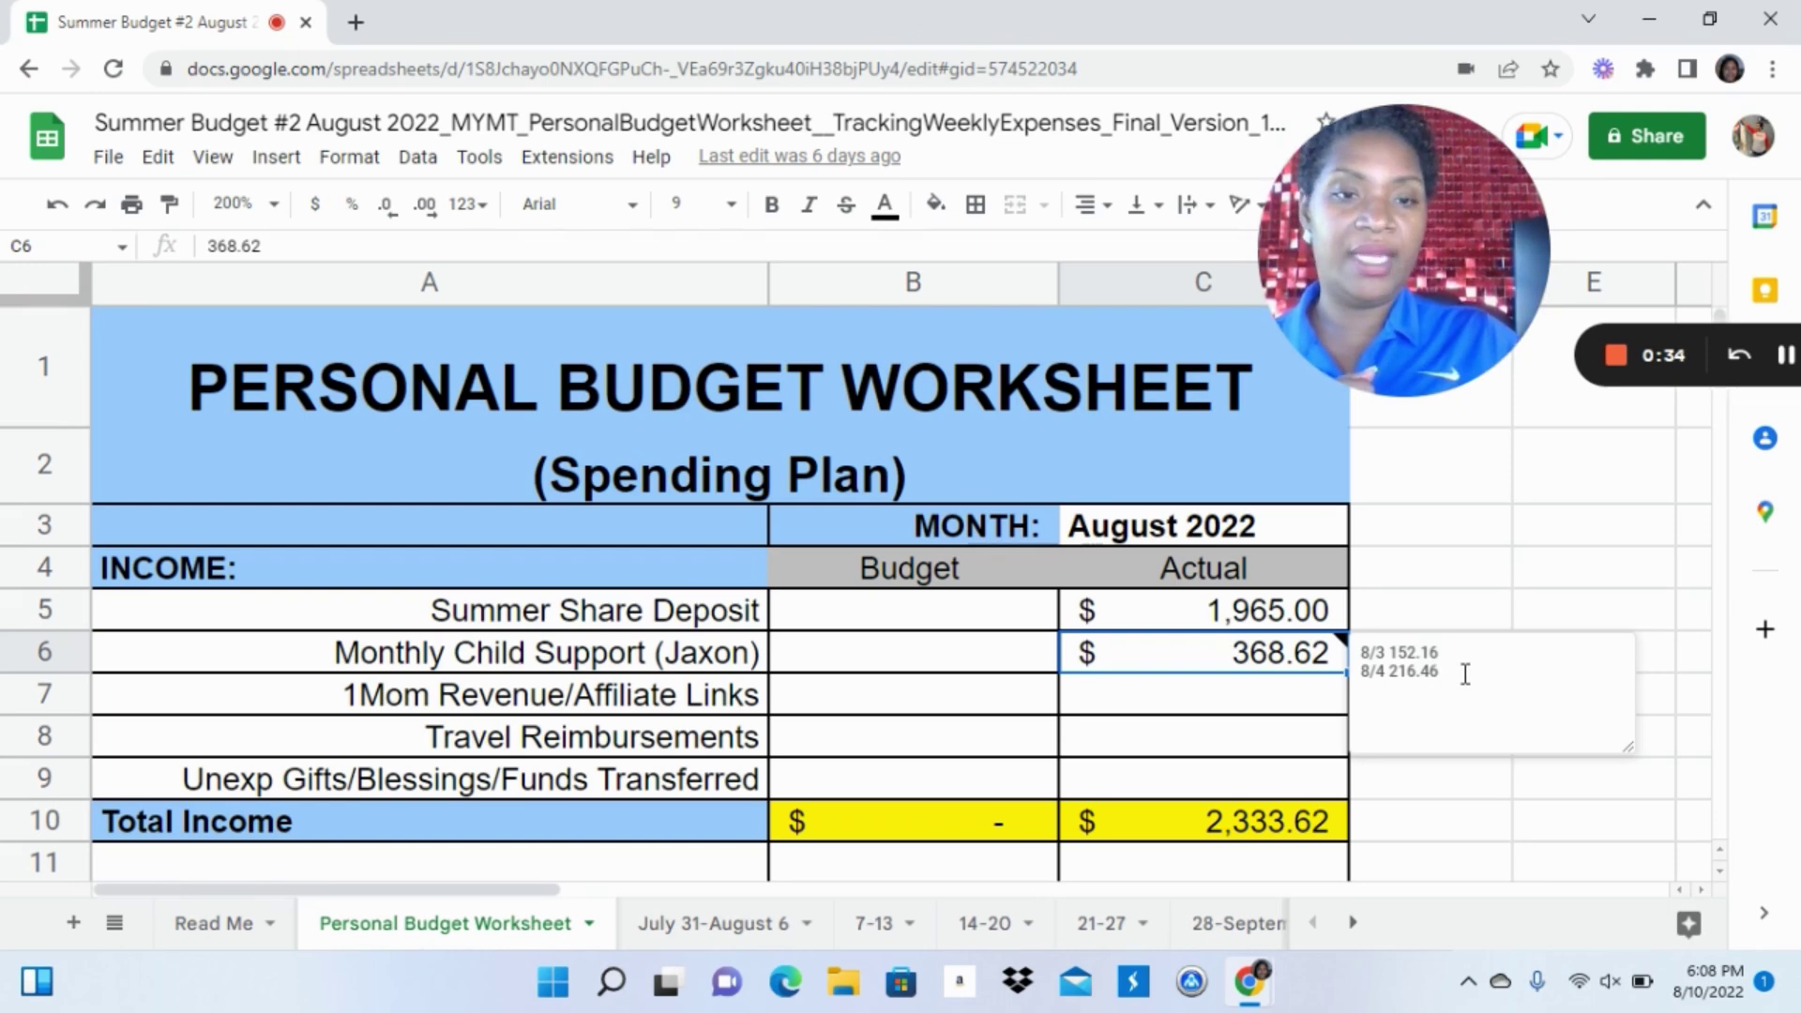
text(8)
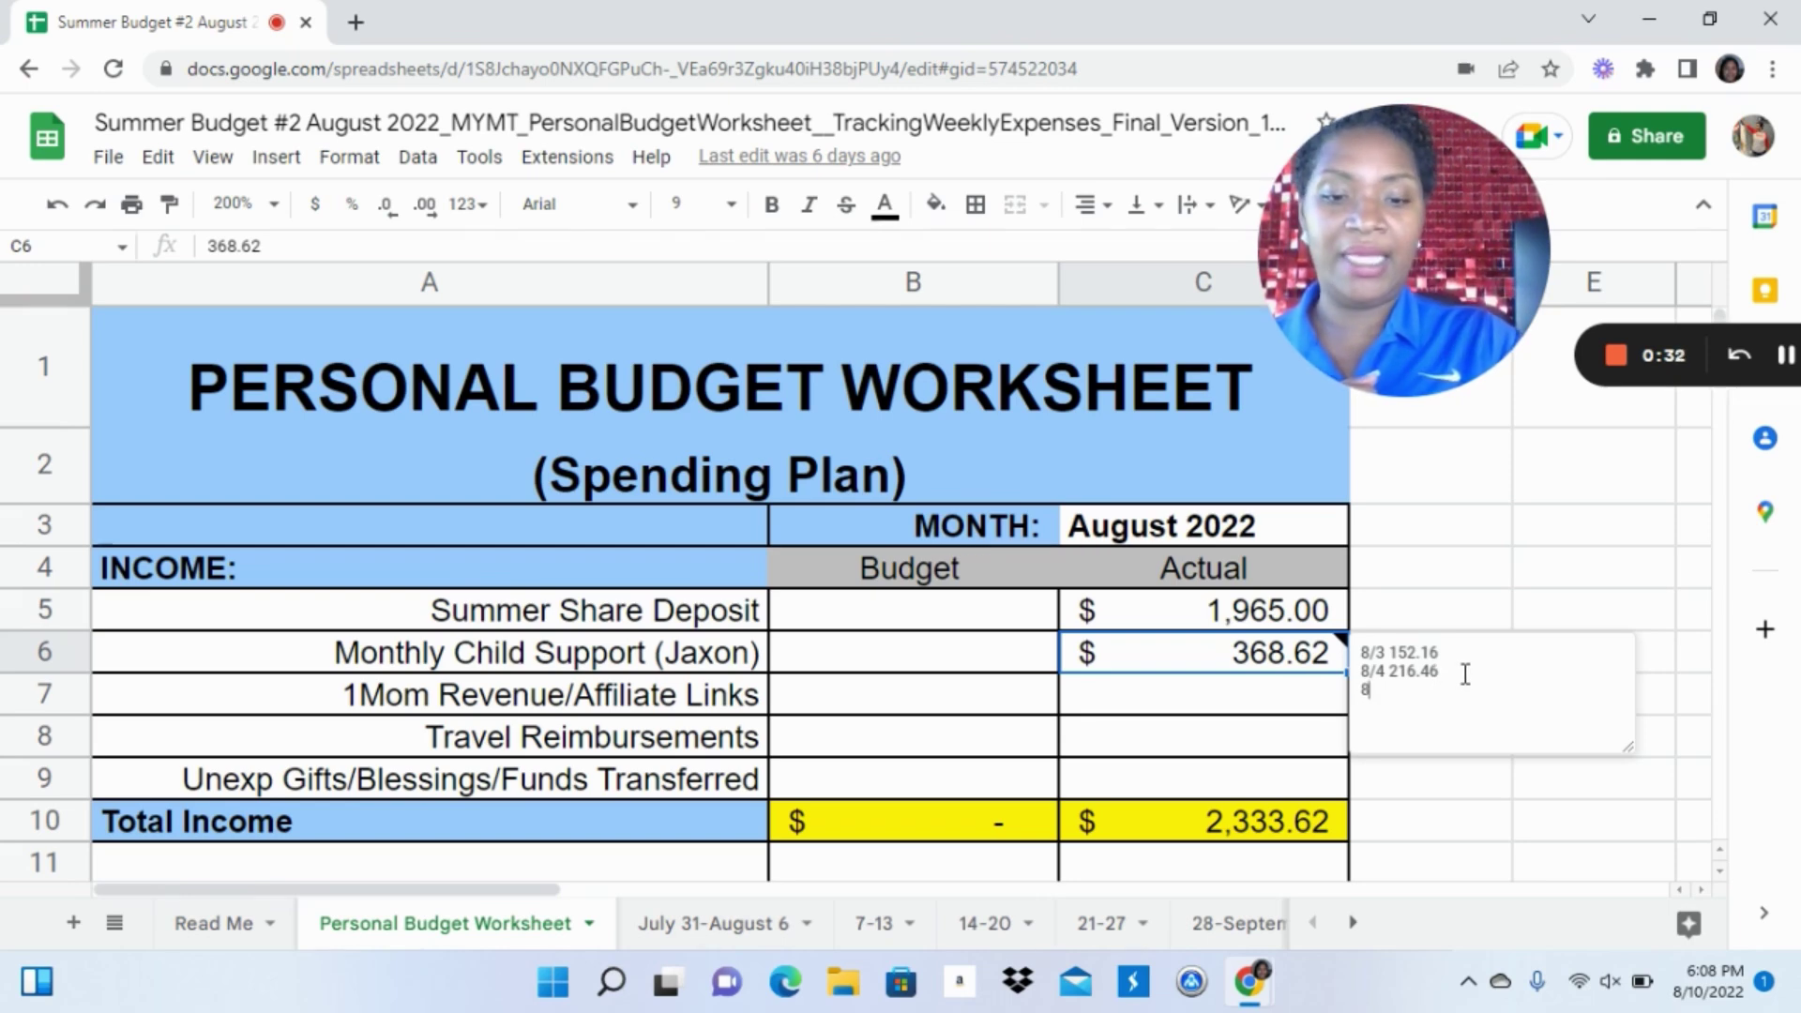
text(/9)
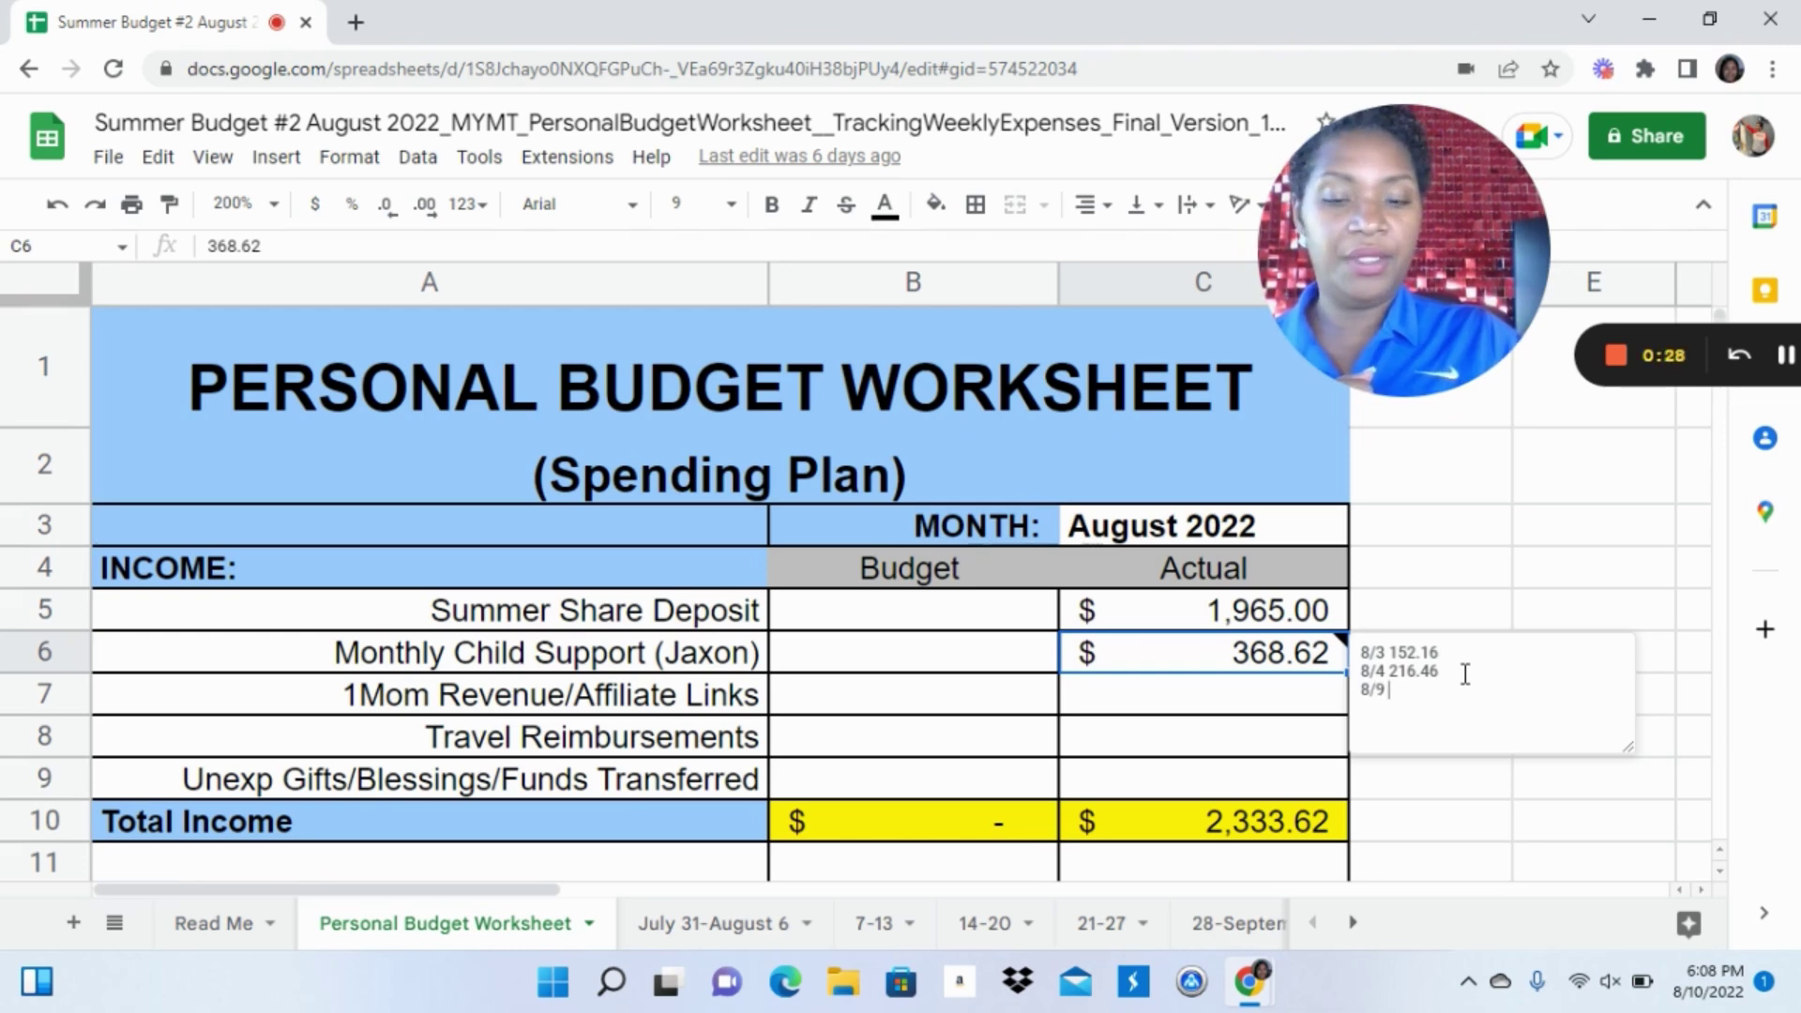
text( 216)
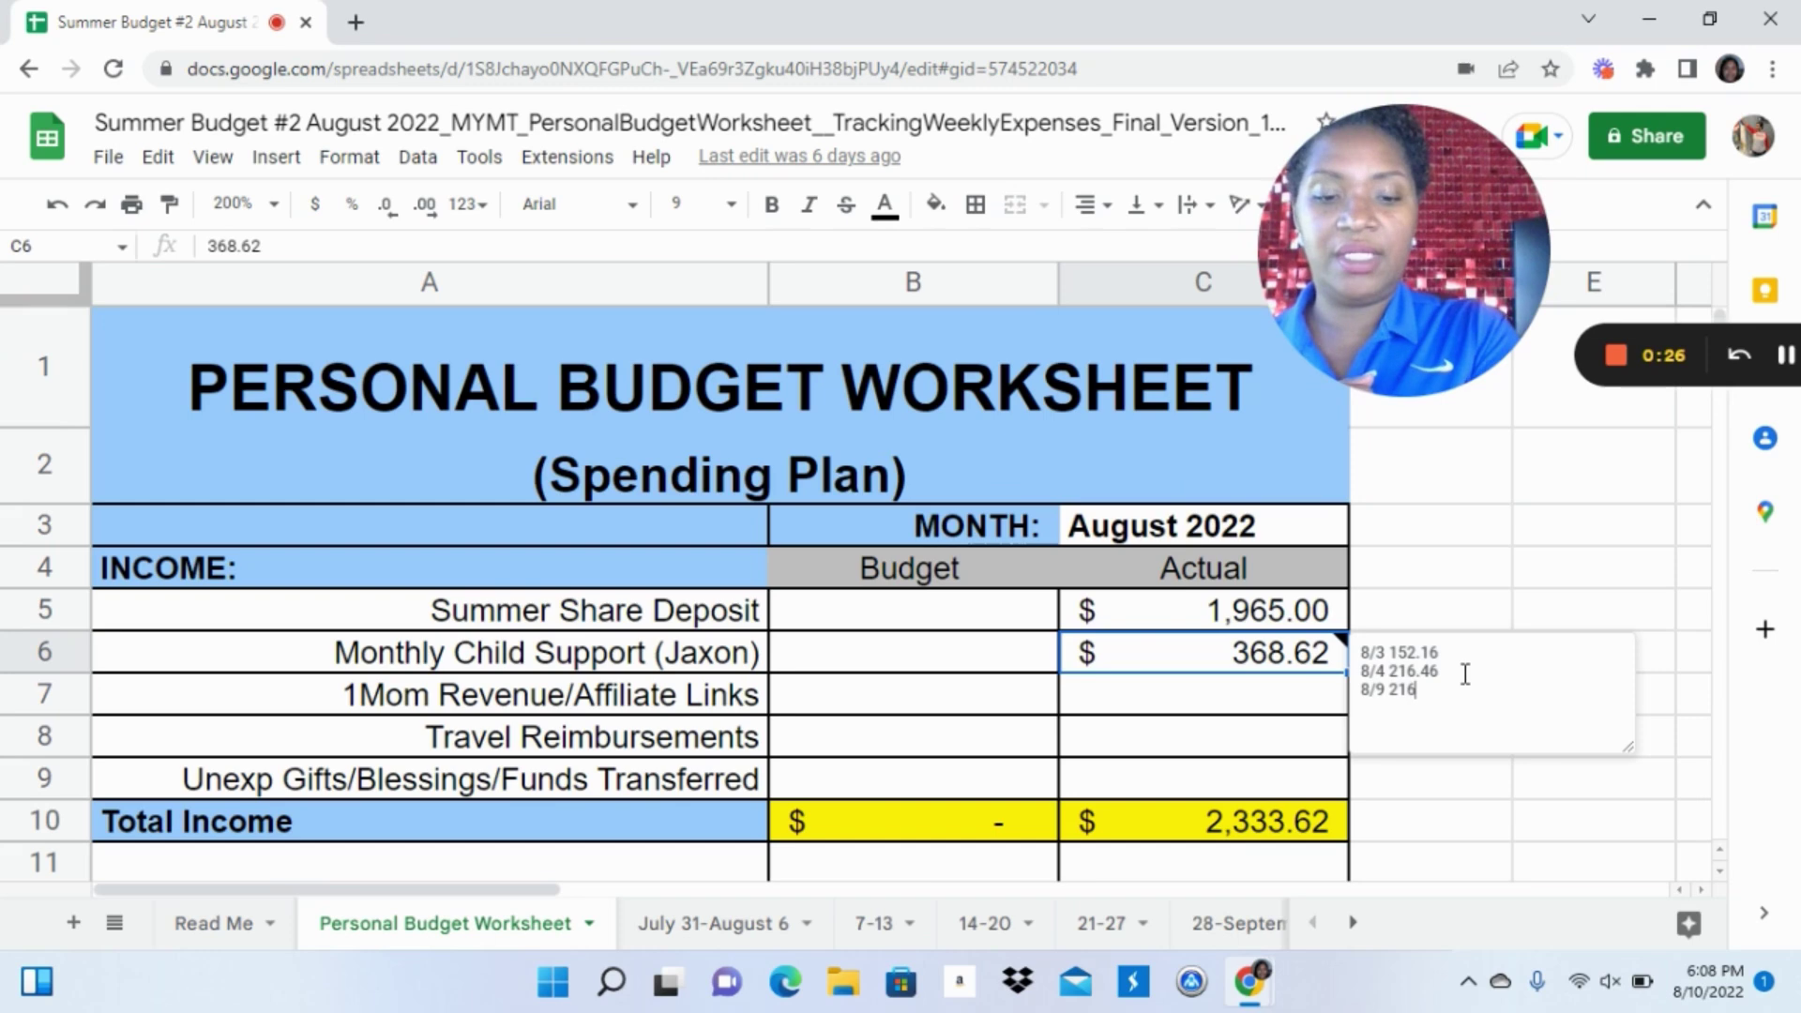
text(.46)
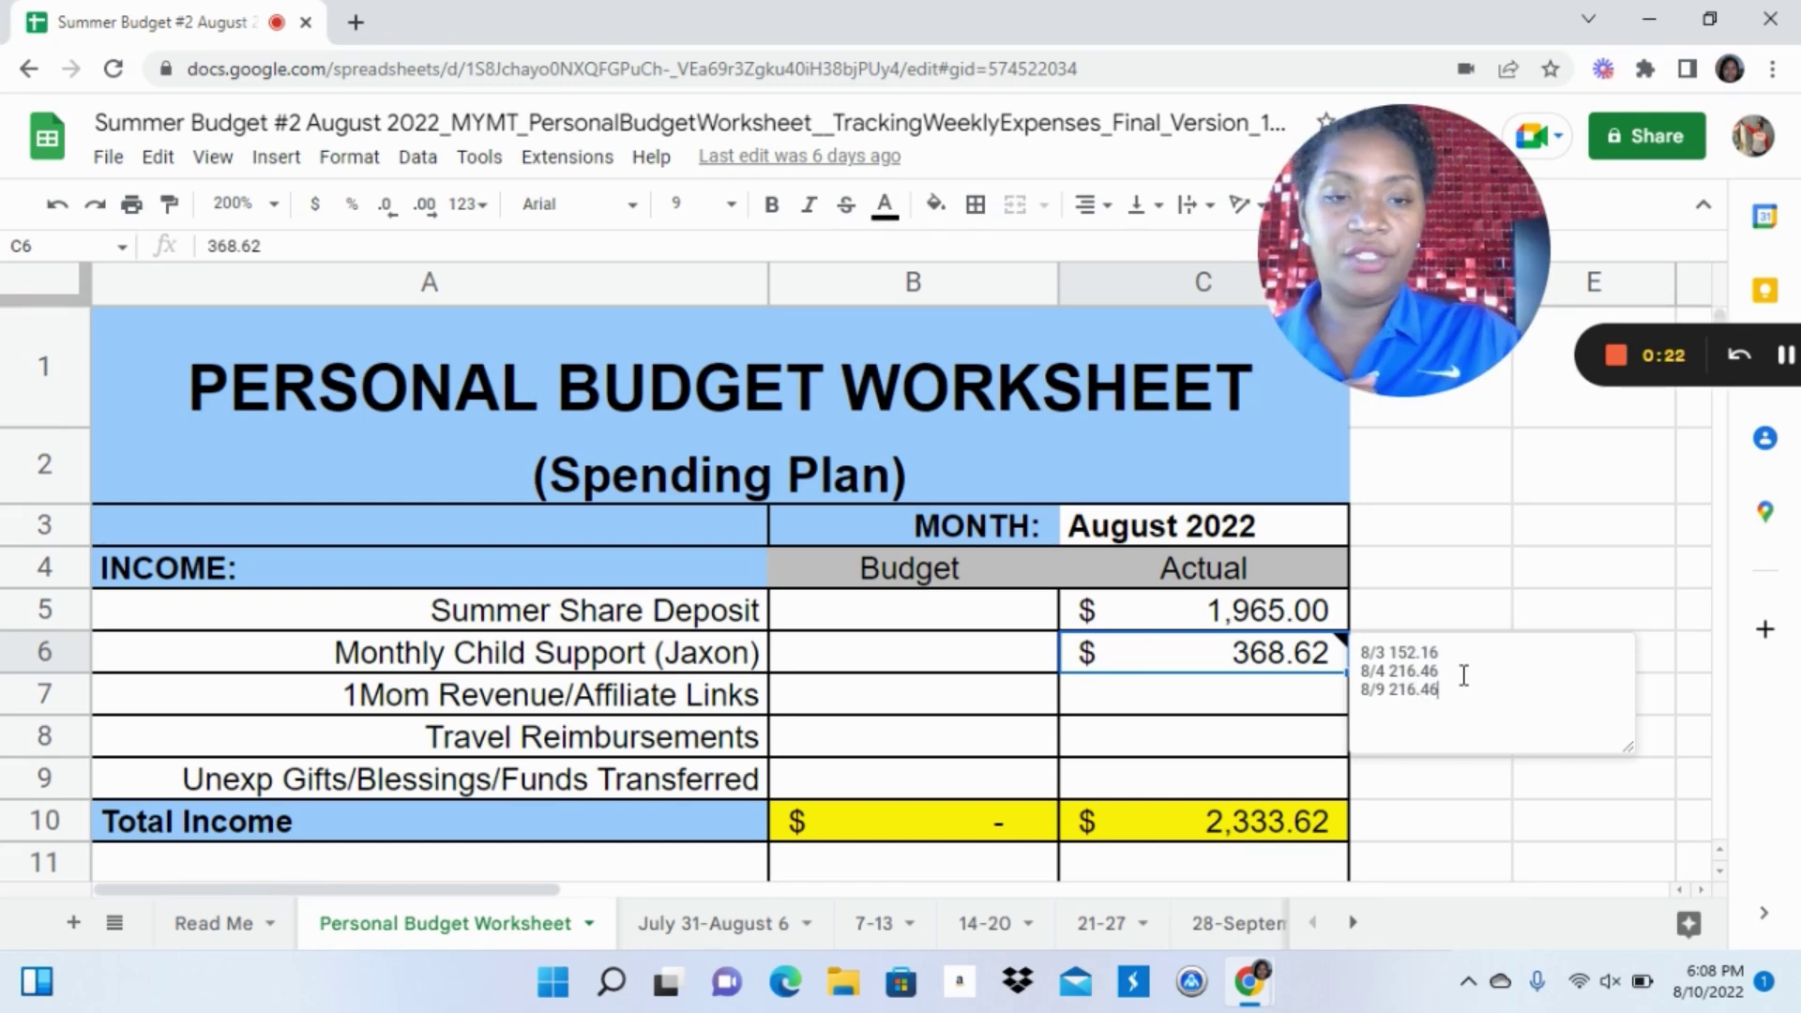
Set the actual monthly child support amount in C6 to 585.08
click(1285, 668)
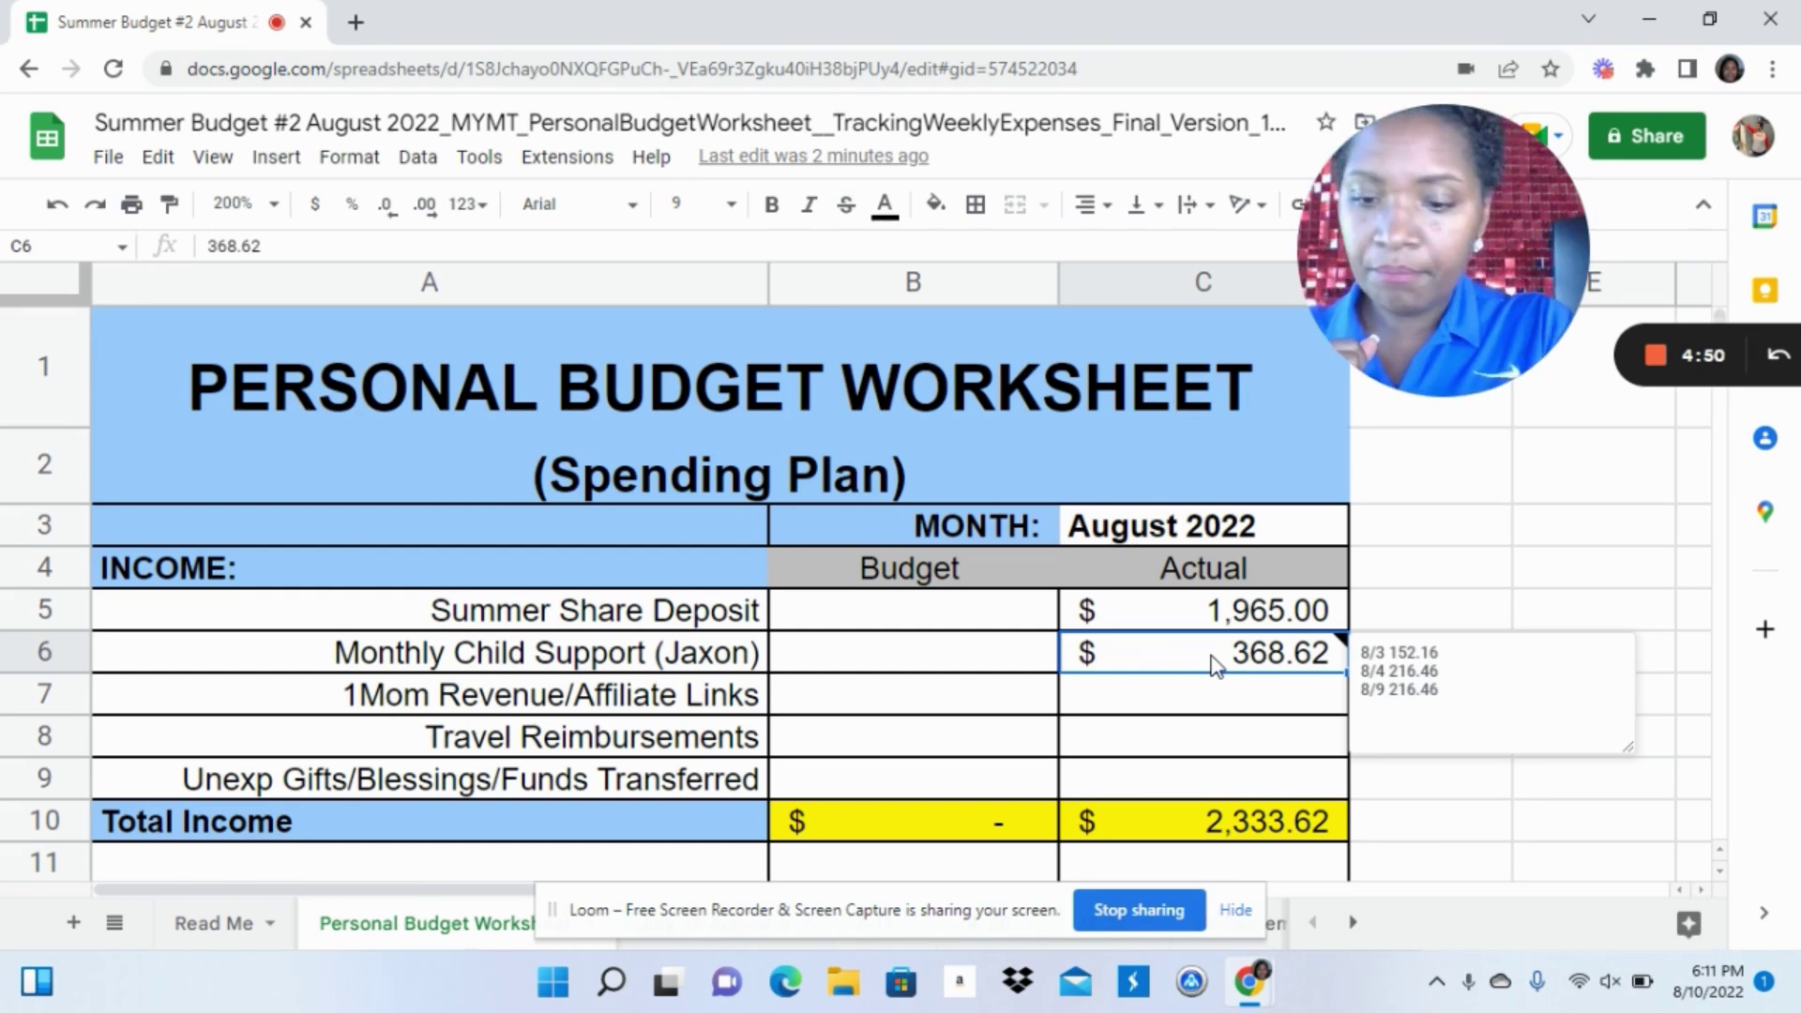
text(585)
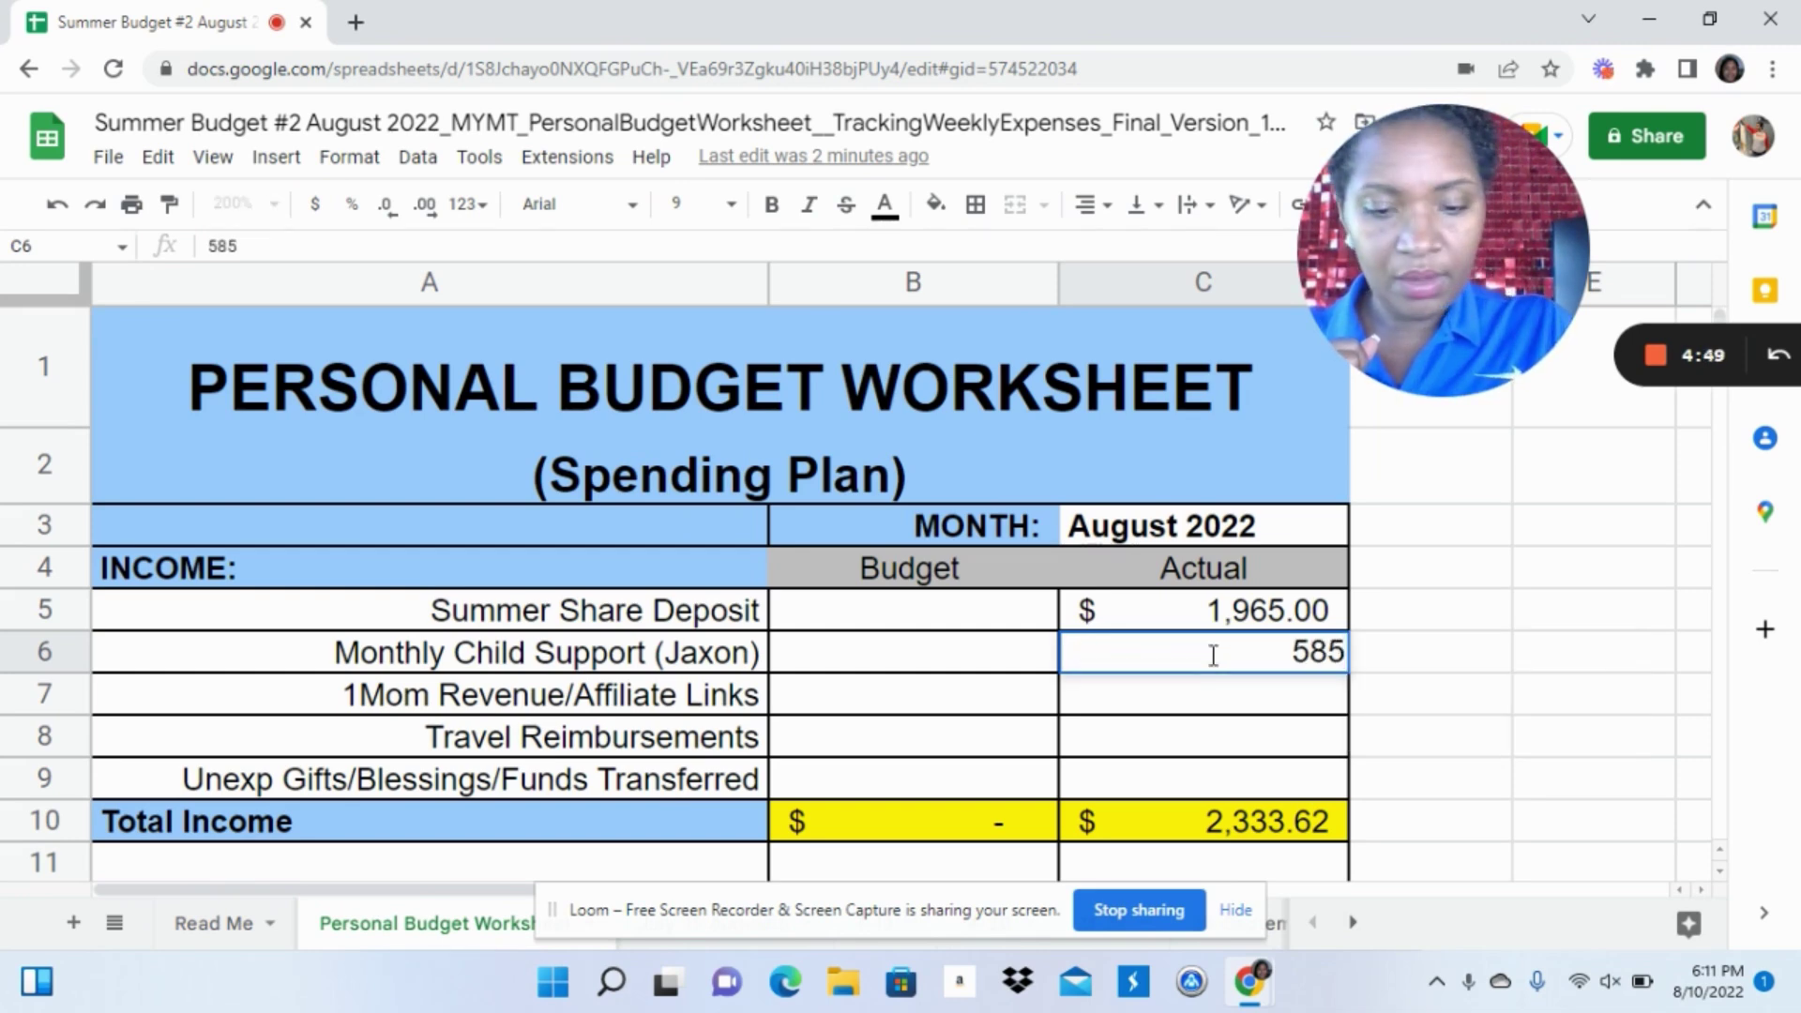
text(.08)
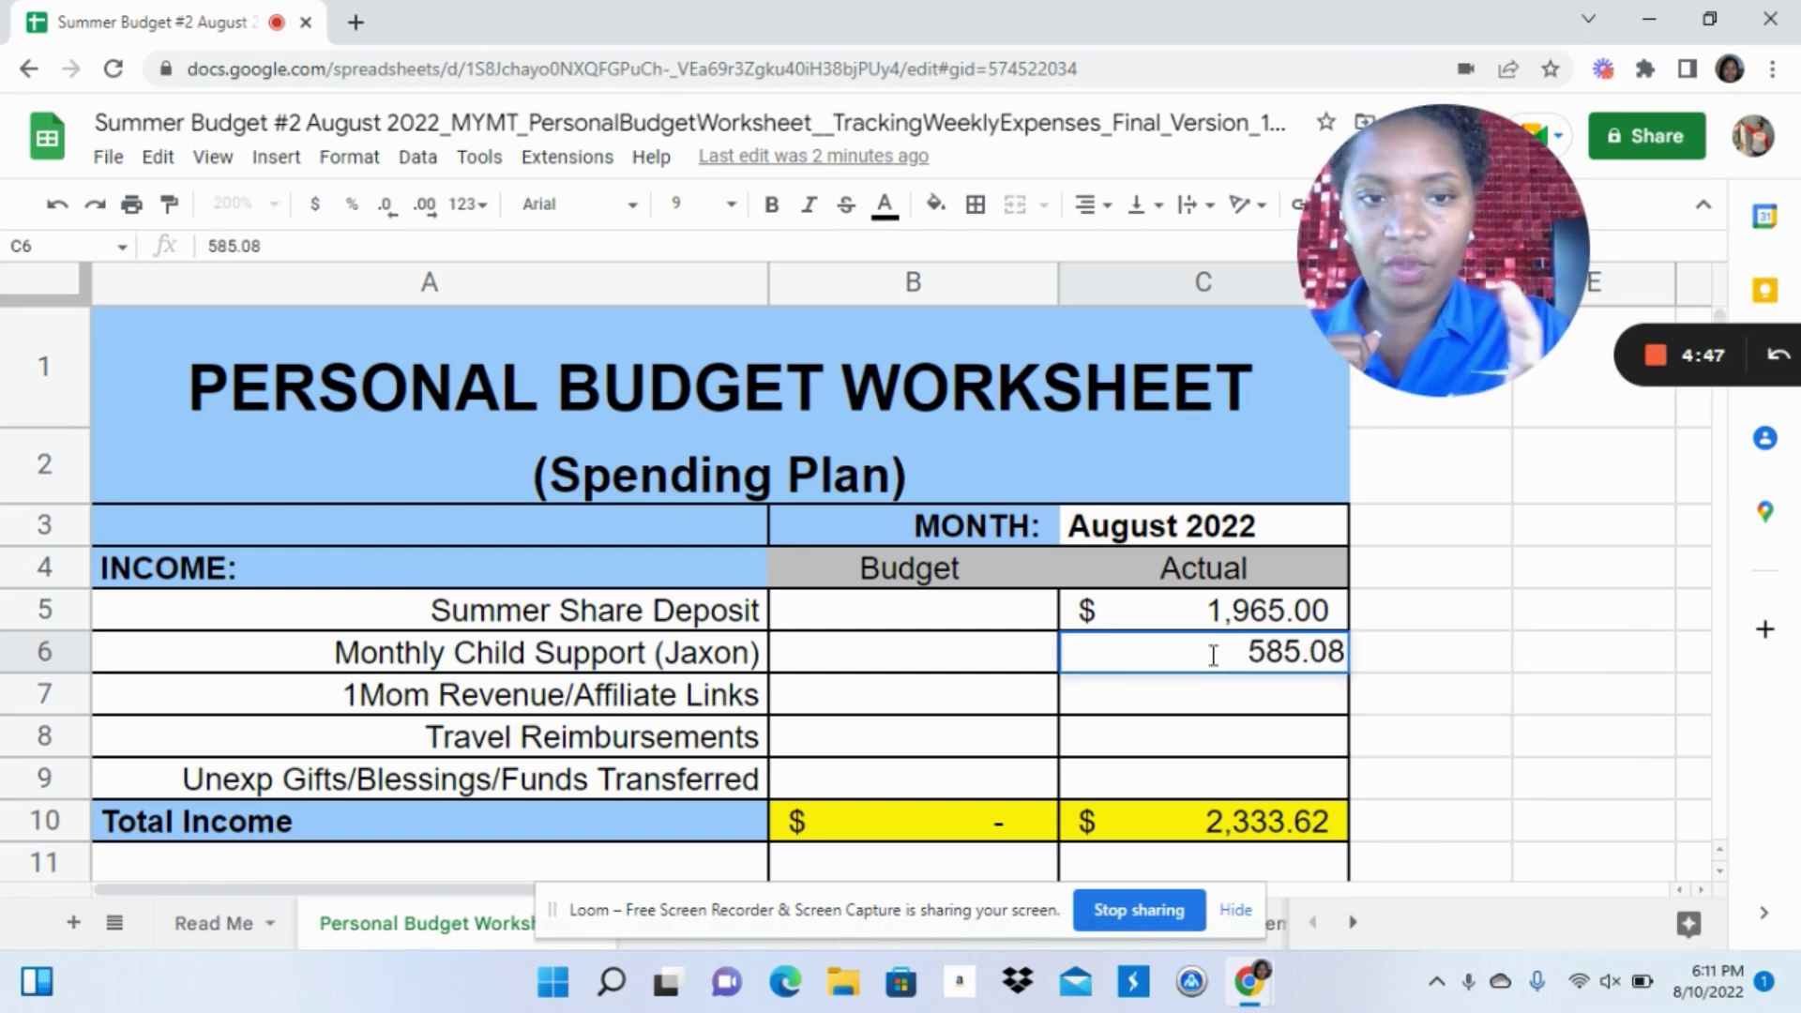
key(Return)
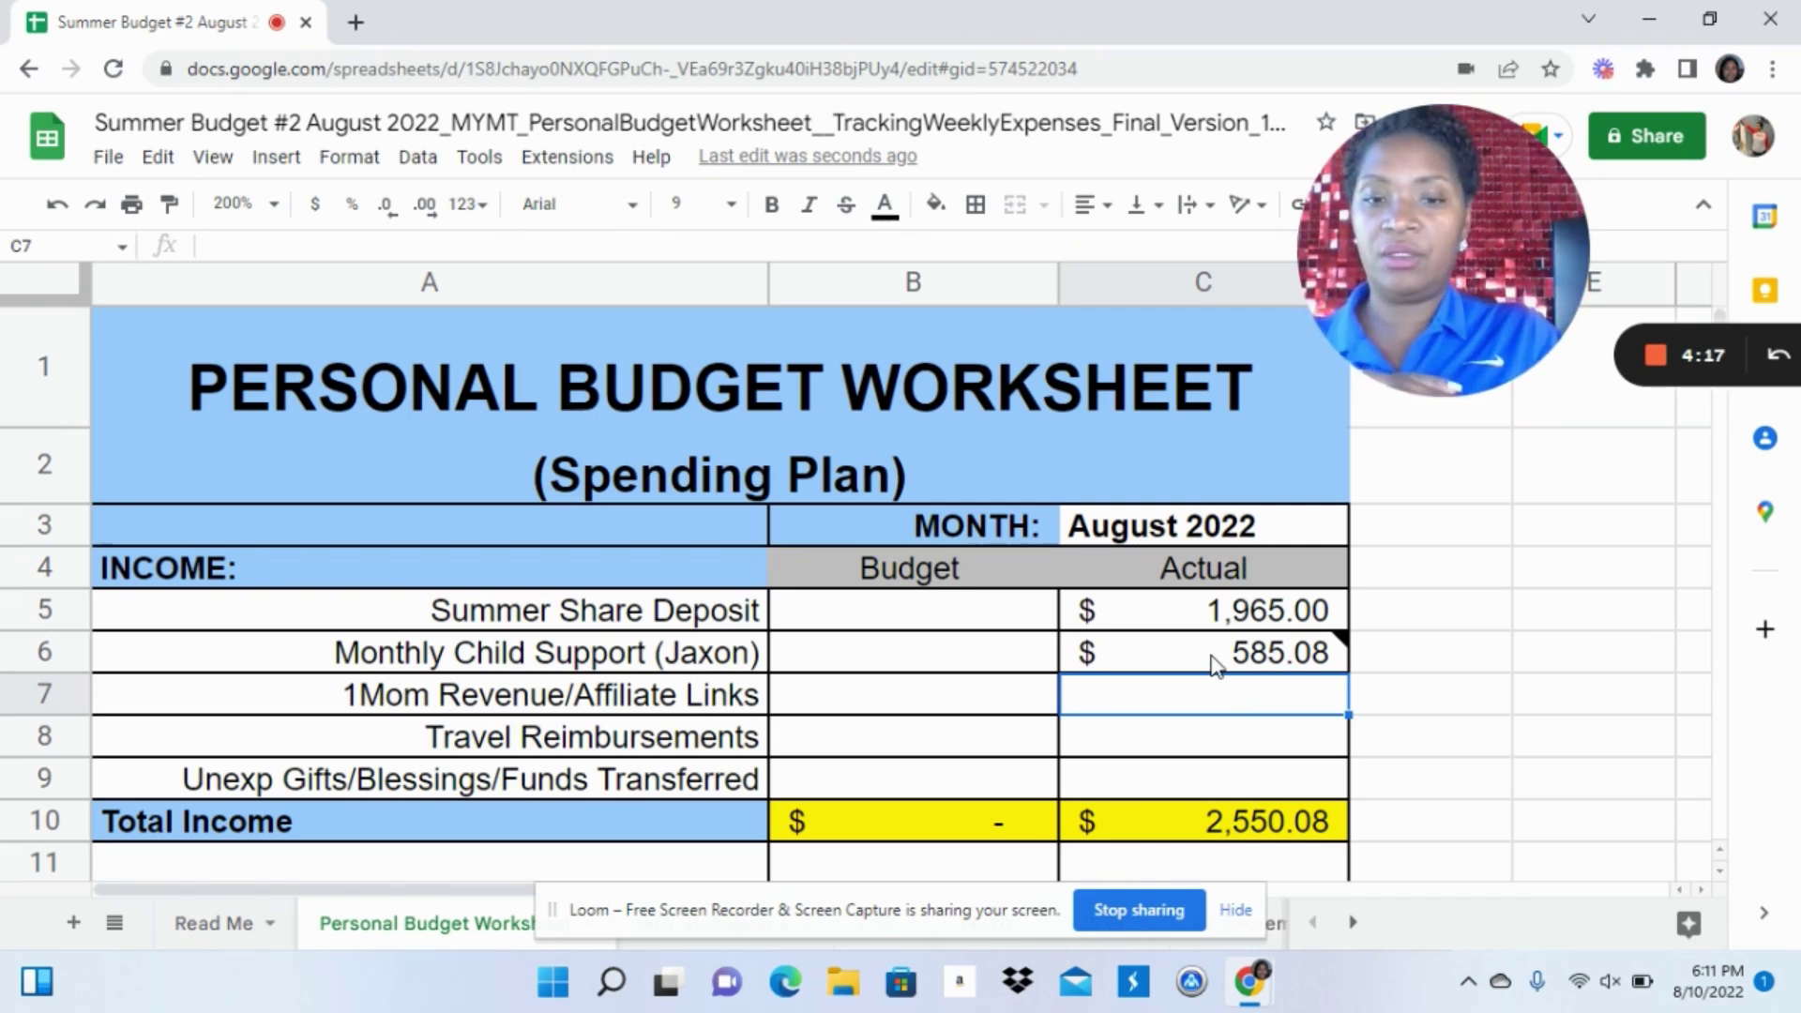
On the 7-13 weekly expenses sheet, enter 22 for Tuesday's Tithes & Offering in D59
click(1236, 911)
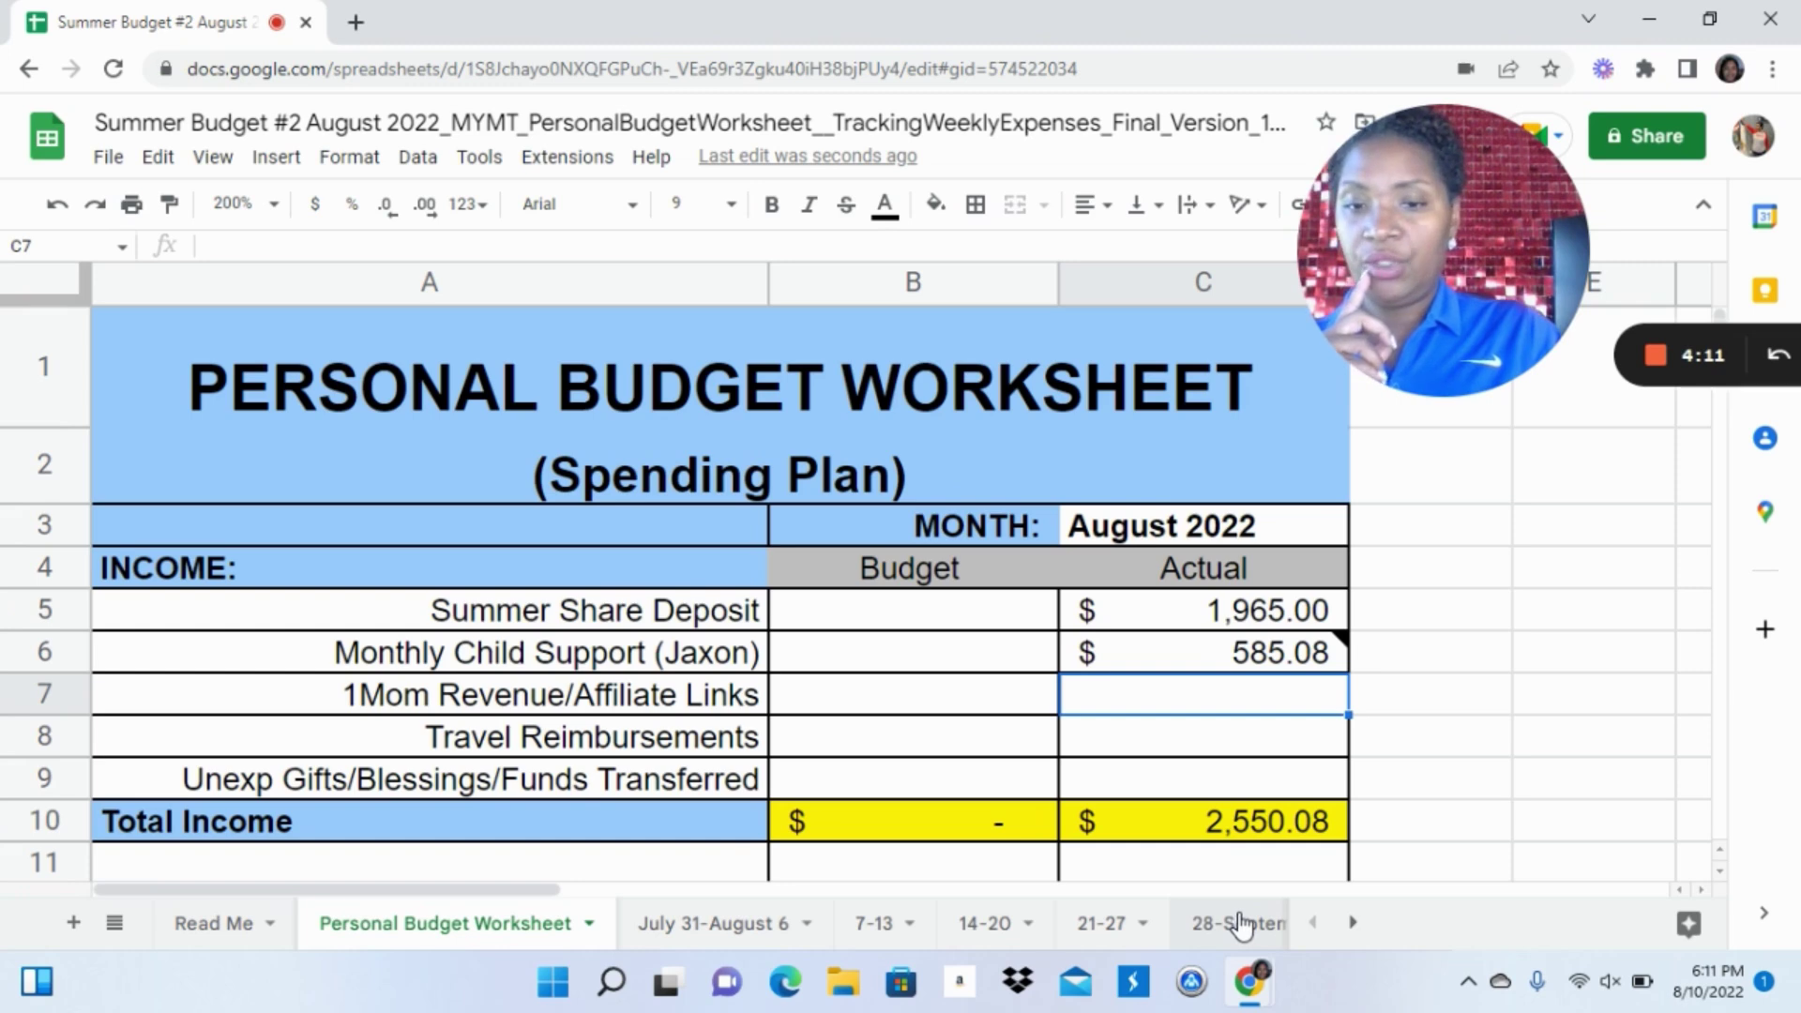
click(875, 923)
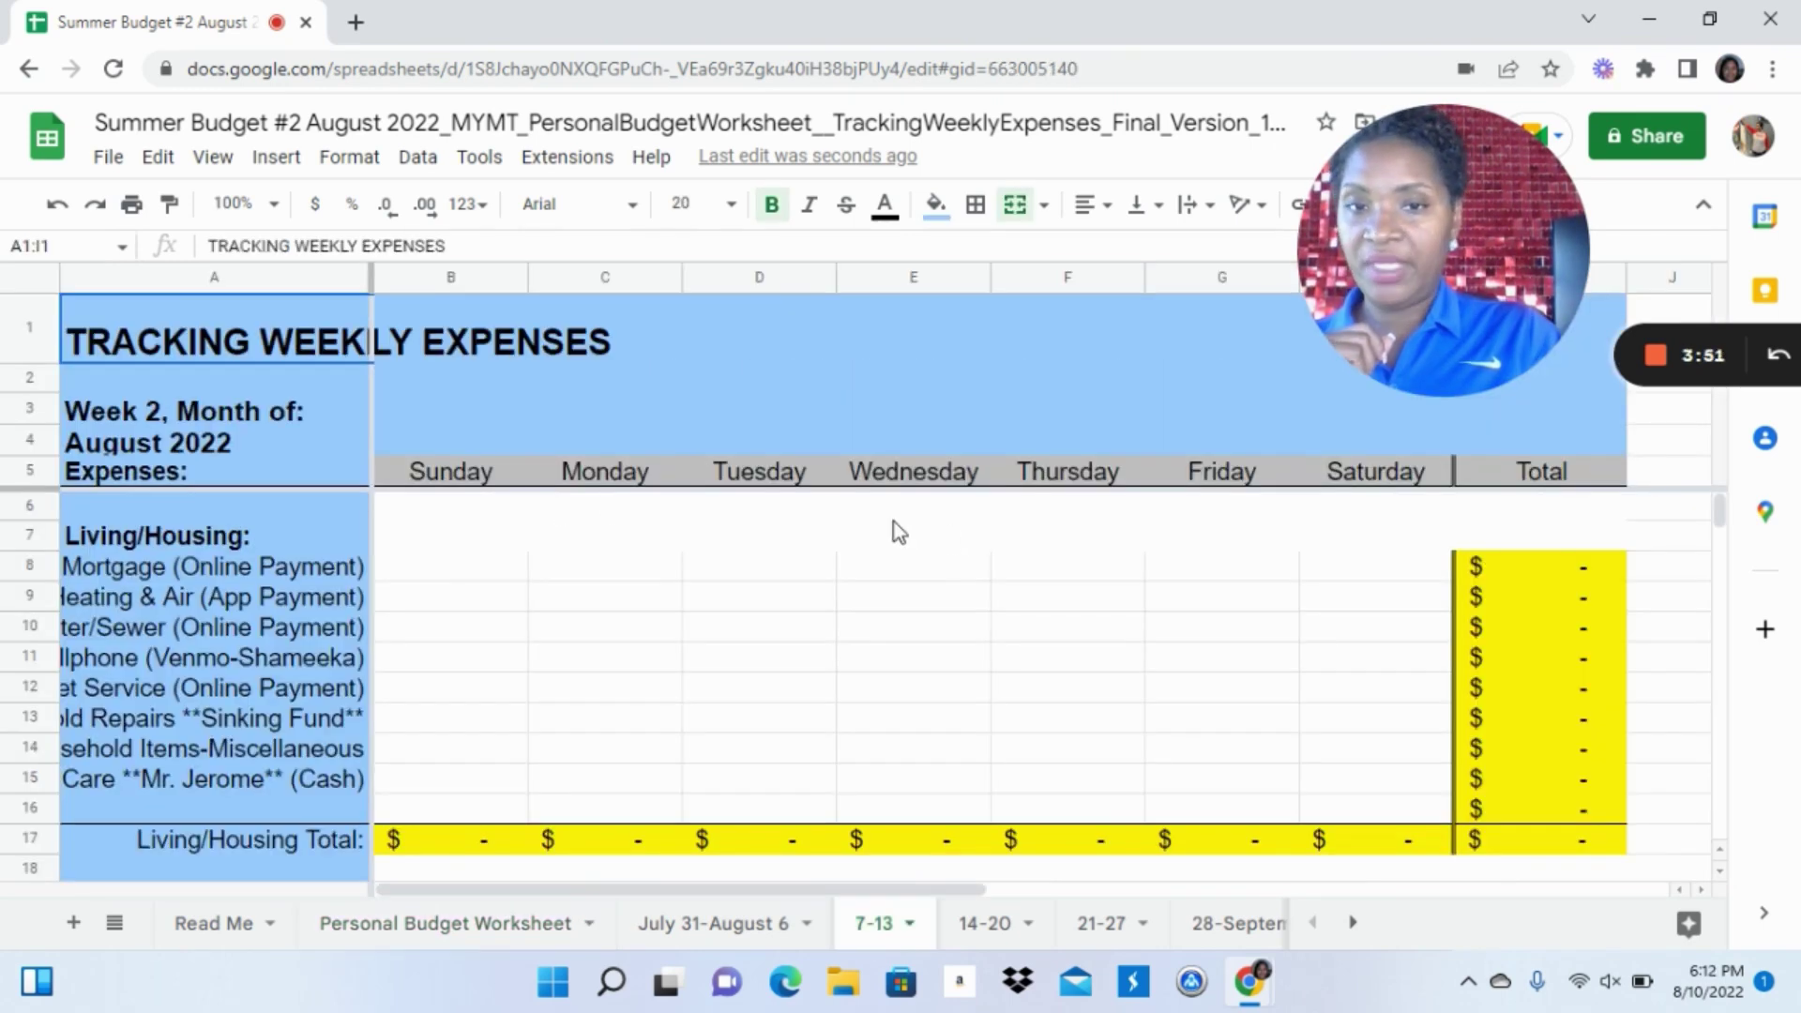
click(757, 536)
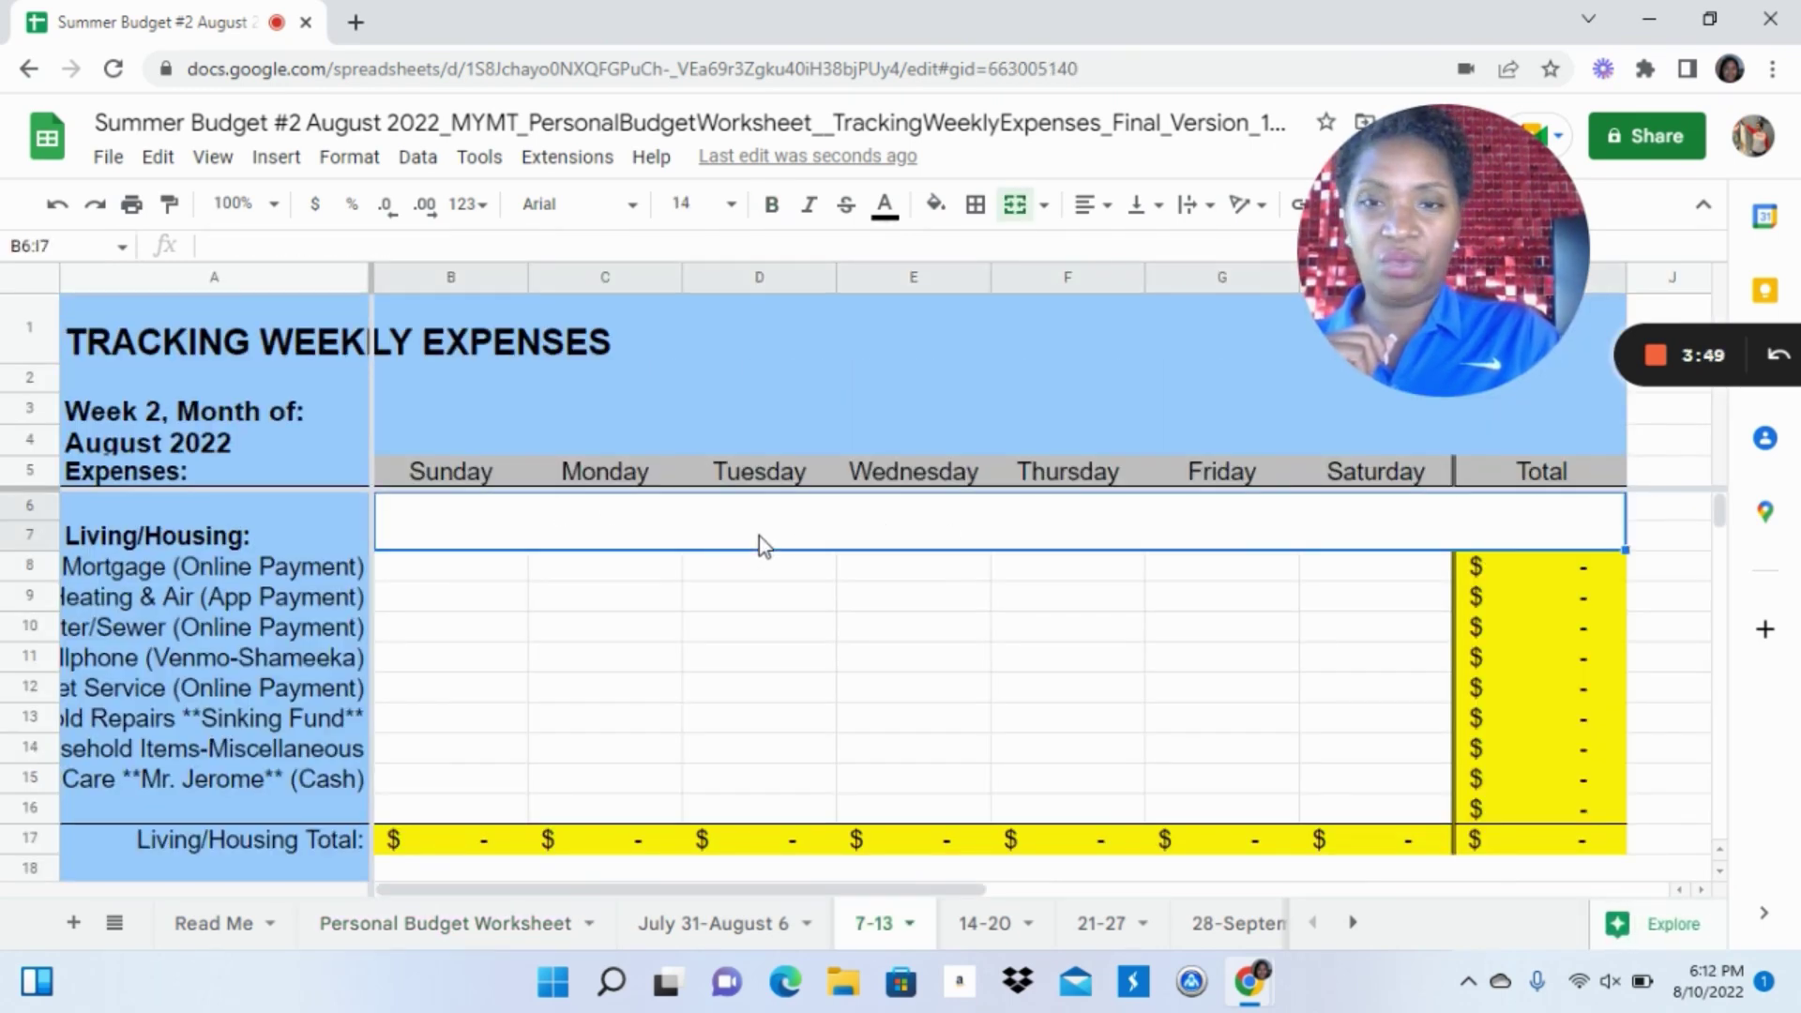
click(767, 569)
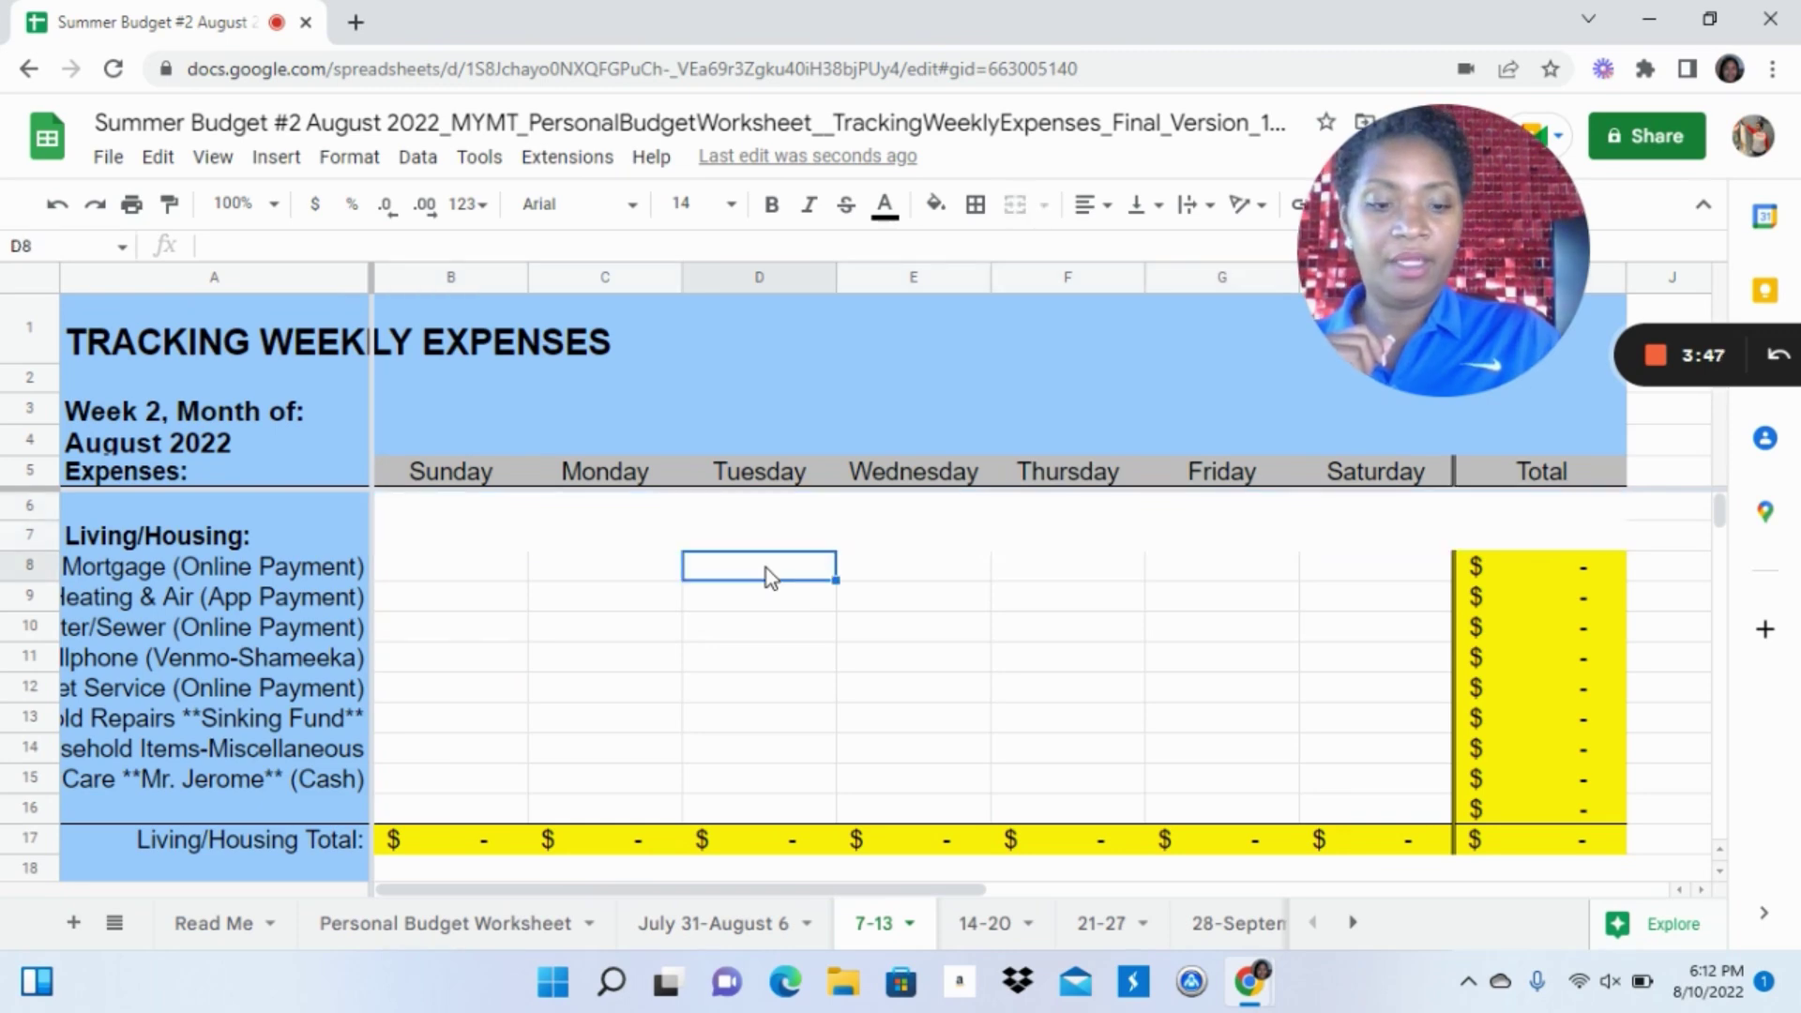
key(Down)
key(Down)
key(Down)
key(Down)
key(Down)
key(Down)
key(Down)
key(Down)
key(Down)
key(Down)
key(Down)
key(Down)
key(Down)
key(Down)
key(Down)
key(Down)
key(Down)
key(Down)
key(Down)
key(Down)
key(Down)
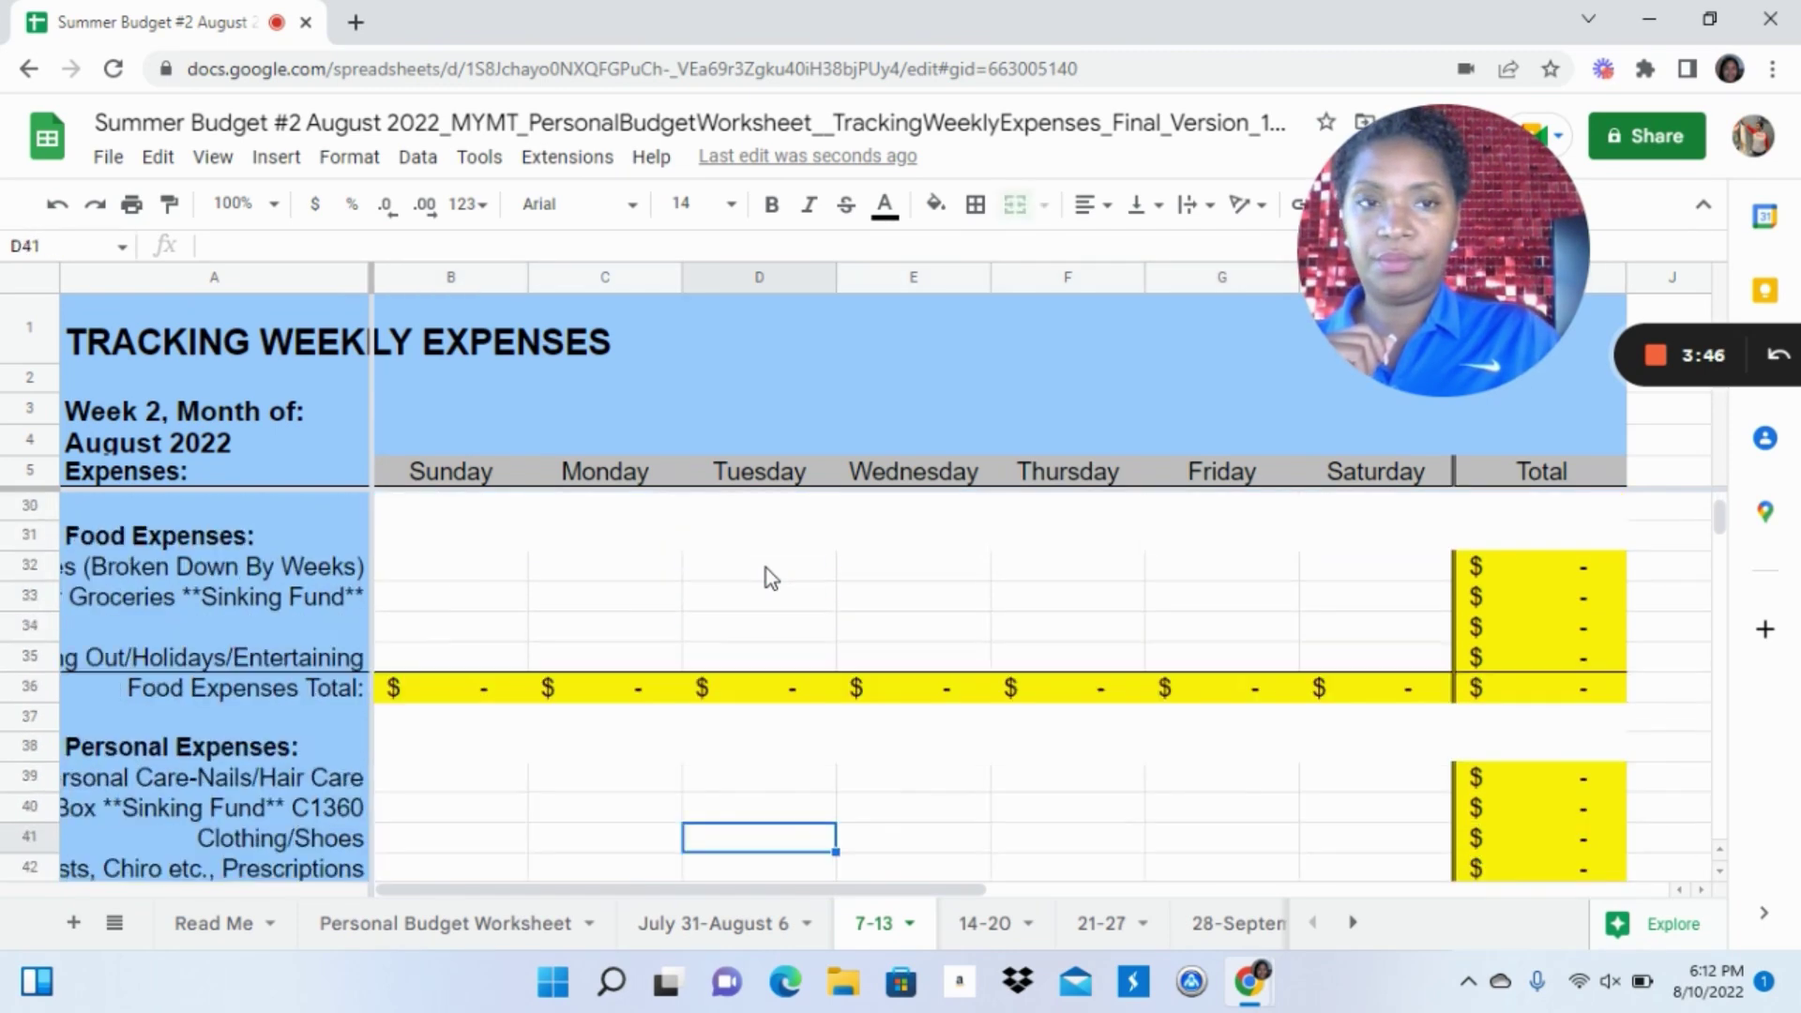
key(Down)
key(Down)
key(Down)
key(Down)
key(Down)
key(Down)
key(Down)
key(Down)
key(Down)
key(Down)
key(Down)
key(Down)
key(Down)
key(Down)
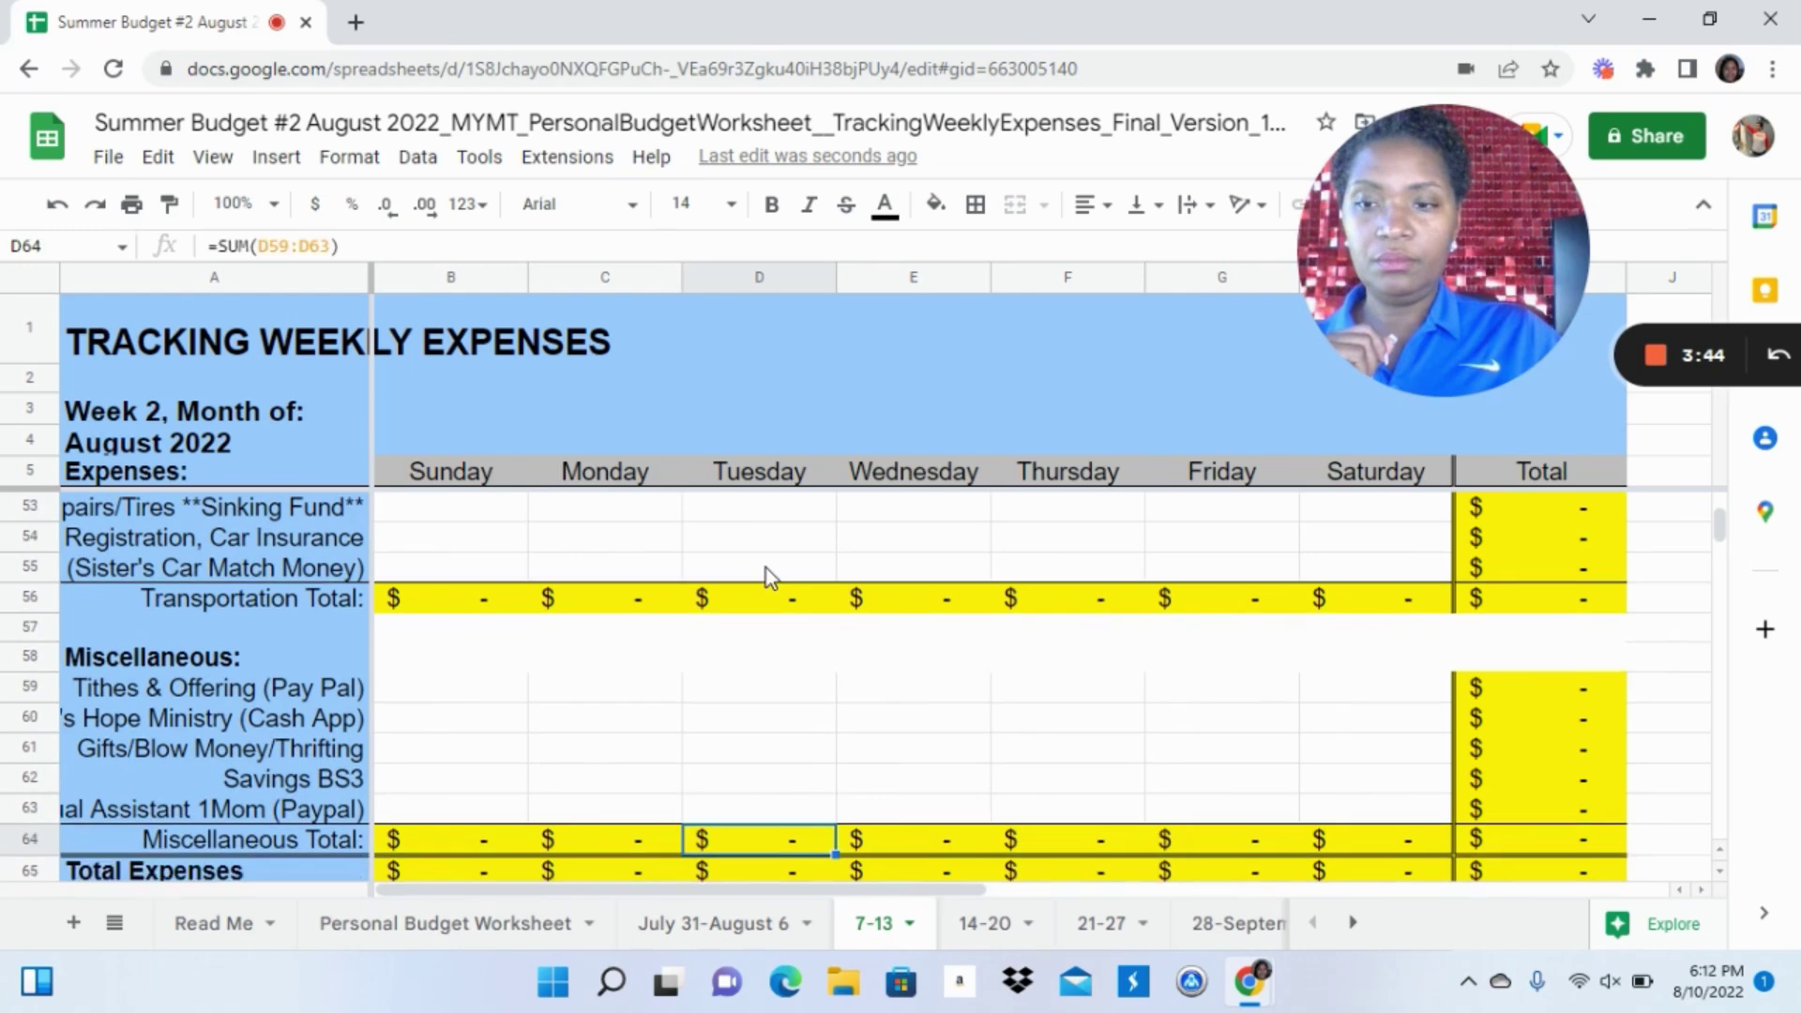
key(Up)
key(Up)
key(Up)
key(Up)
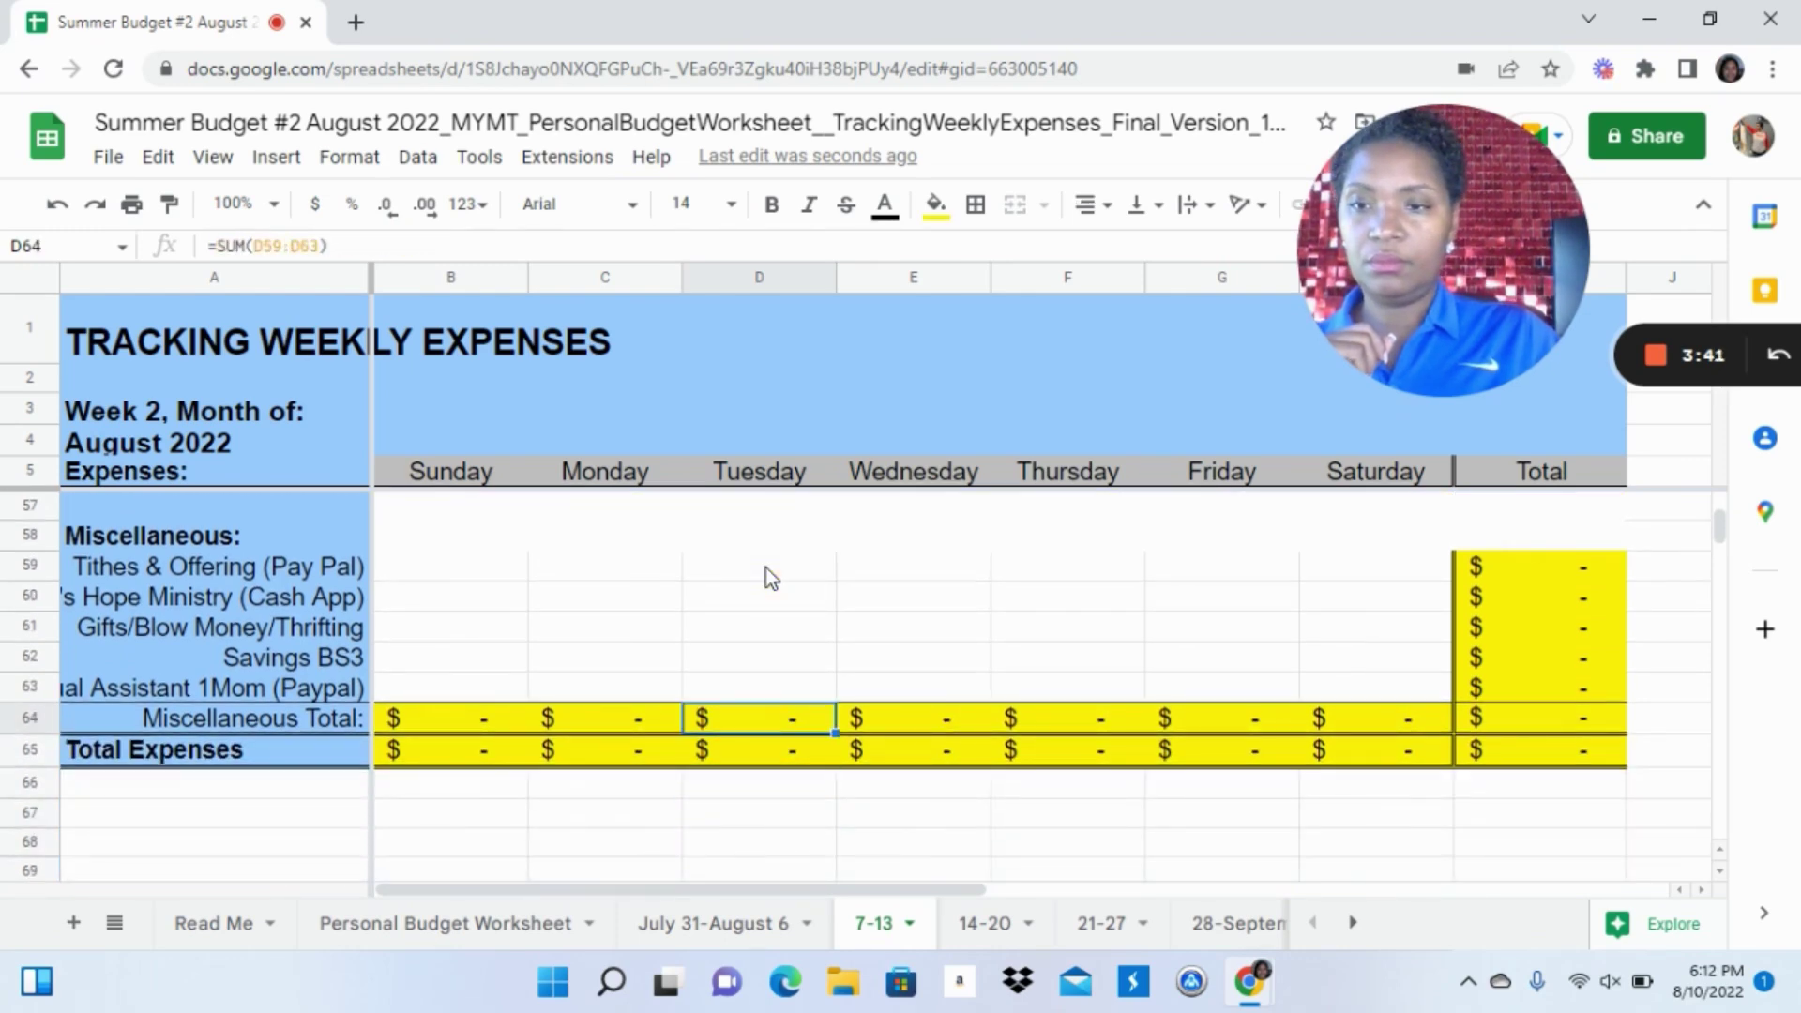
key(Up)
key(Up)
key(Up)
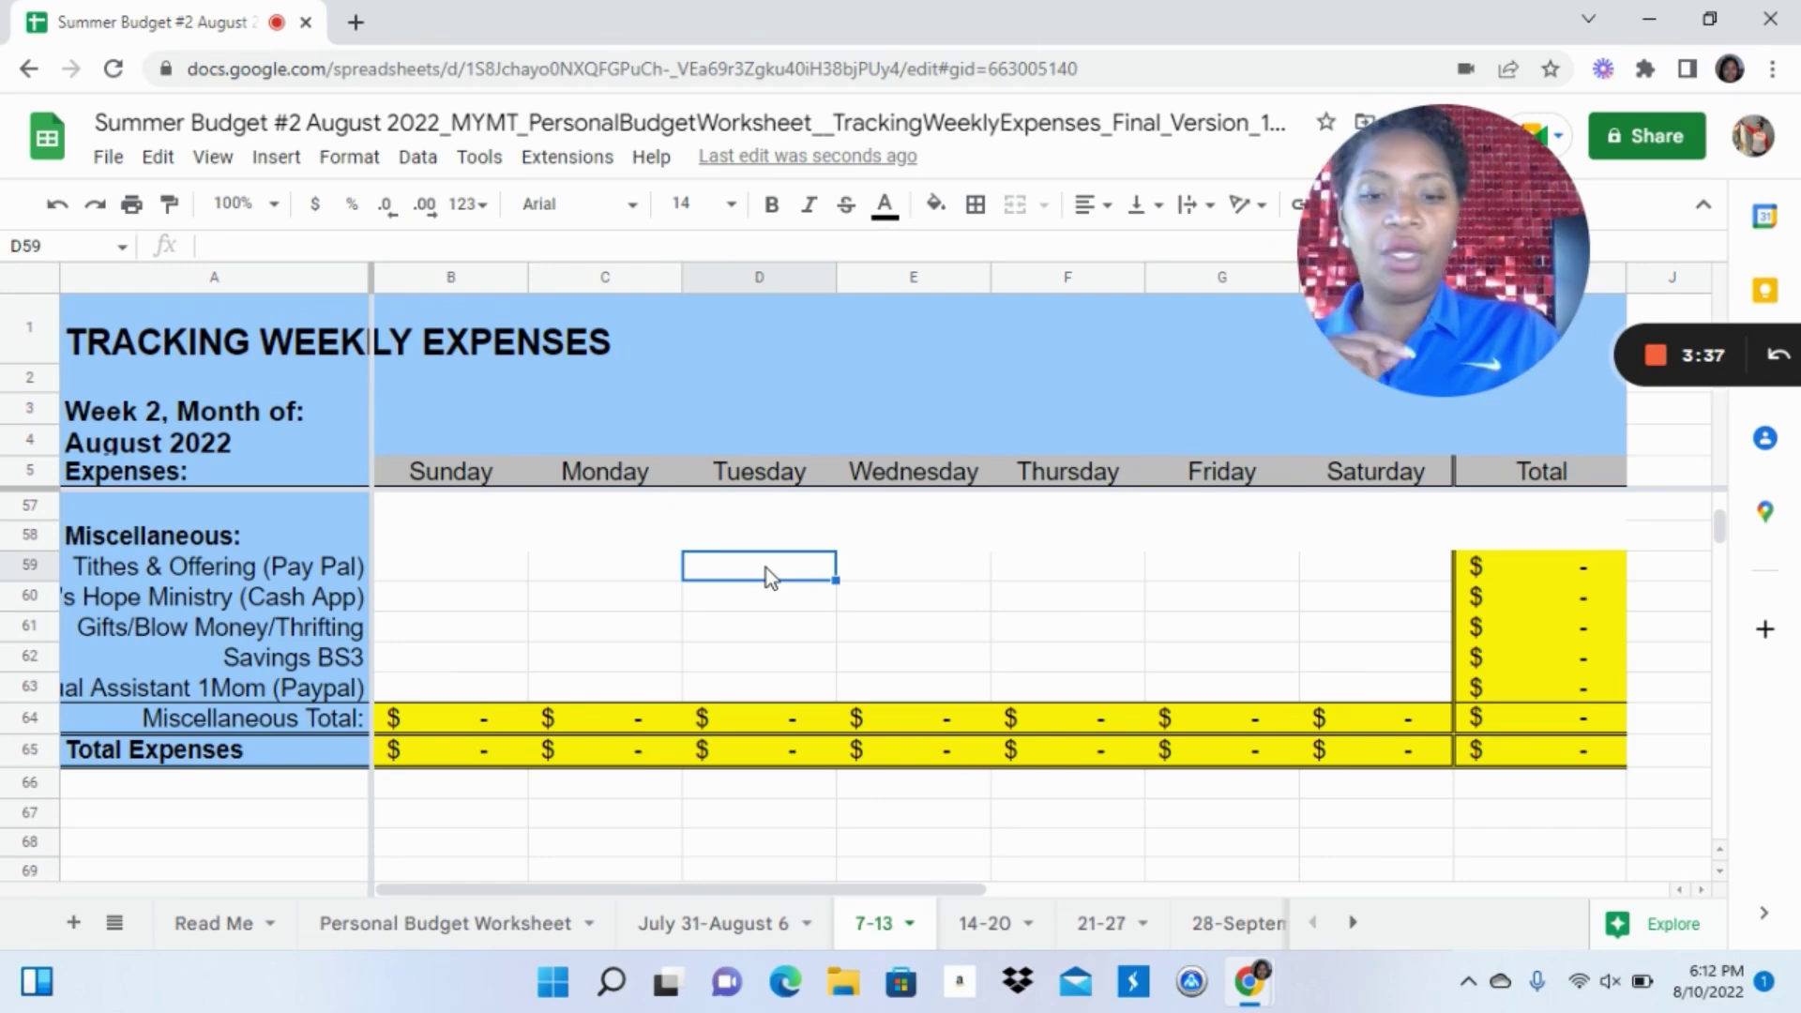
text(22)
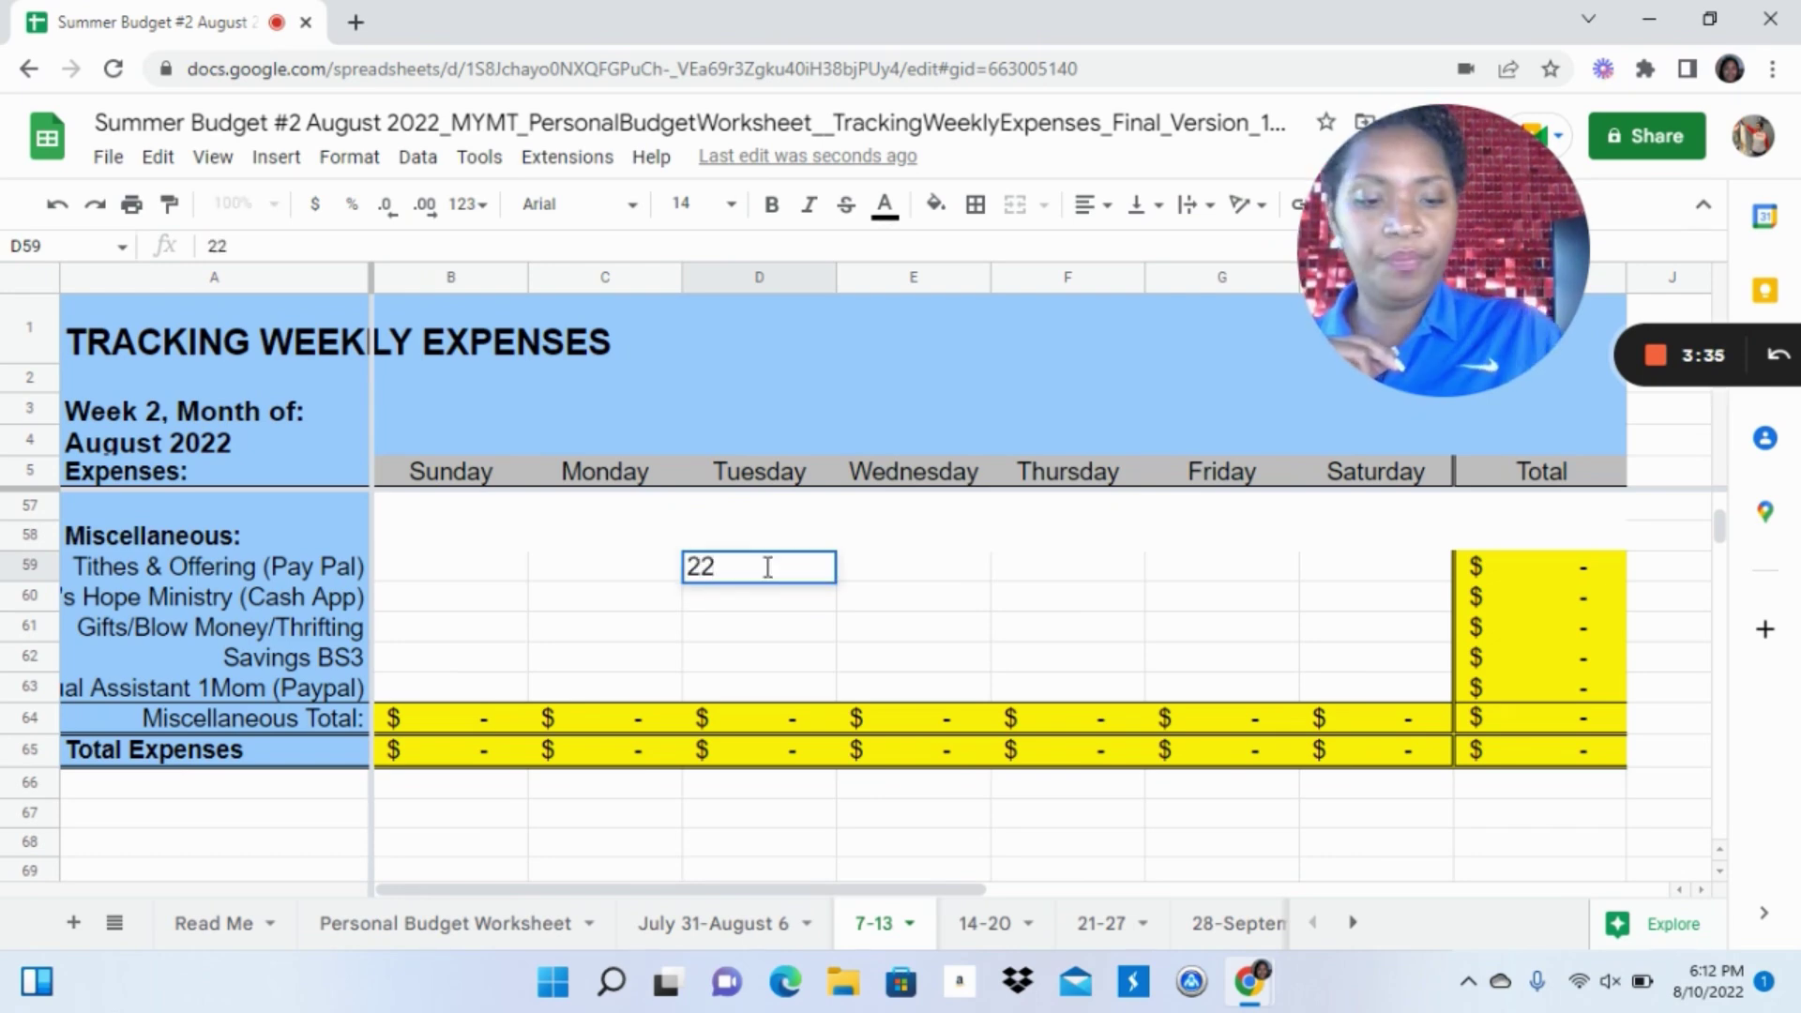
key(Up)
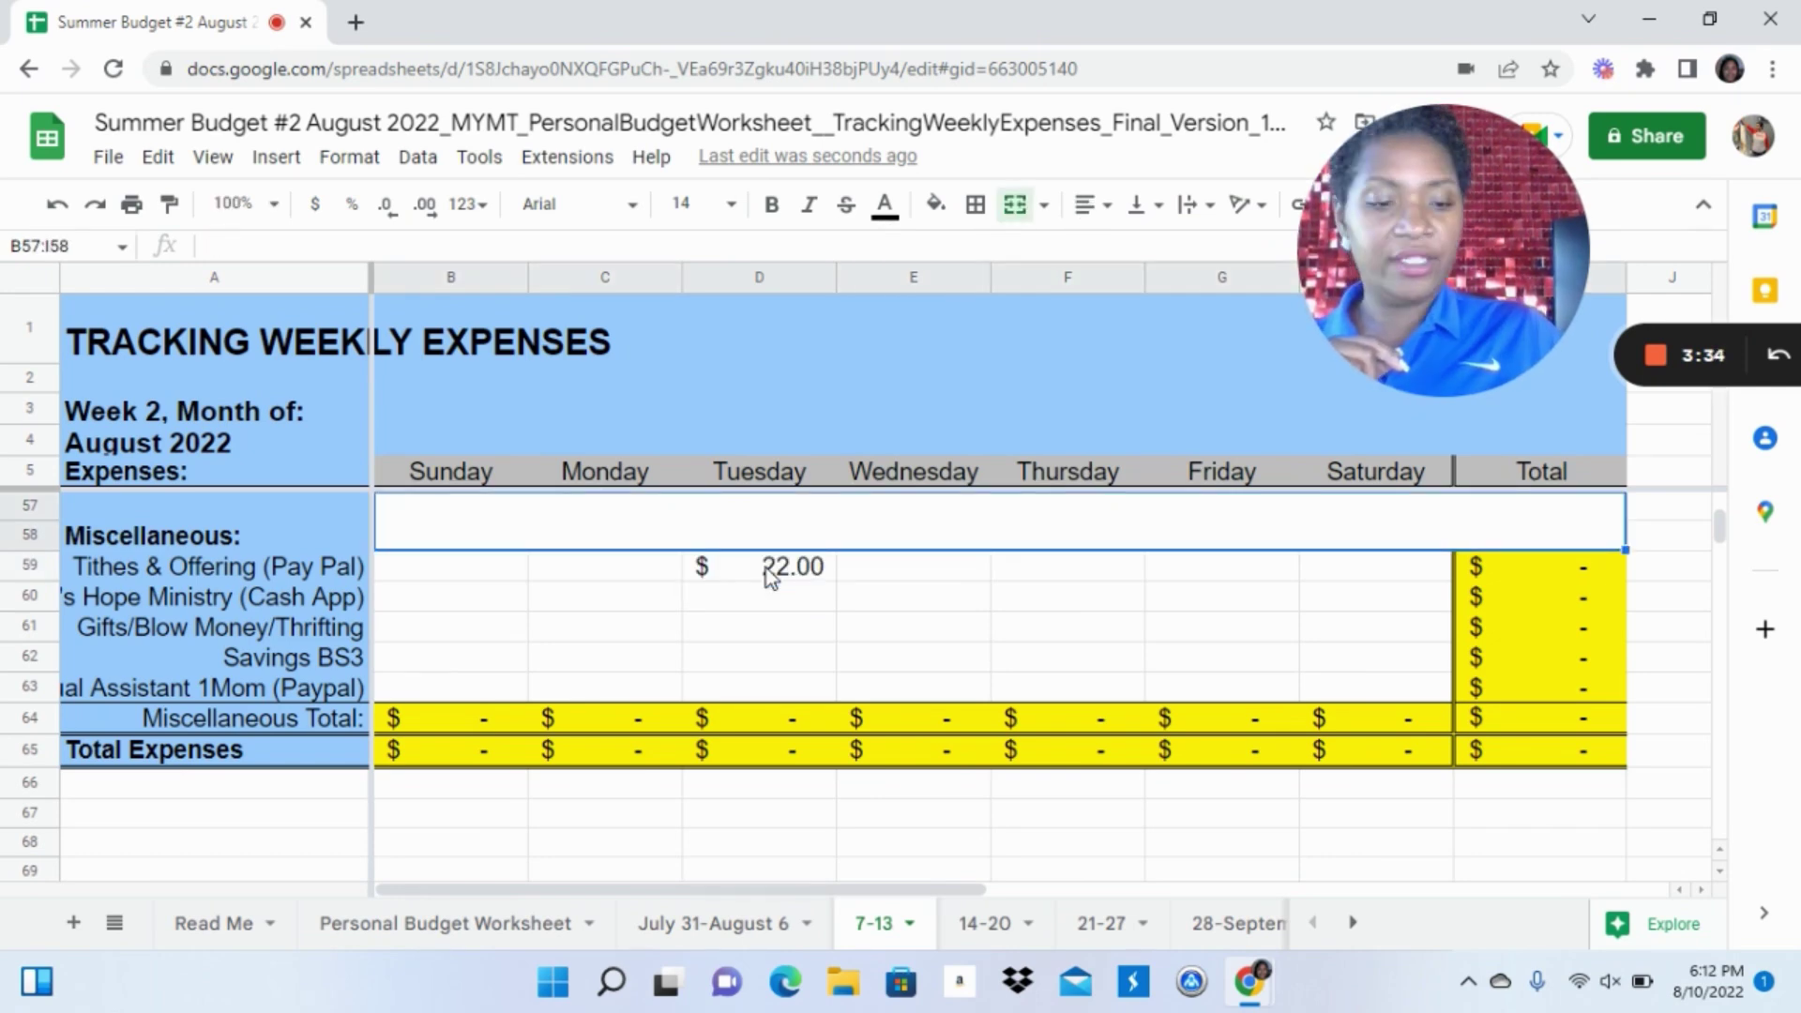
Enter 30 for Sunday's Tithes & Offering in B59
key(Down)
key(Left)
key(Left)
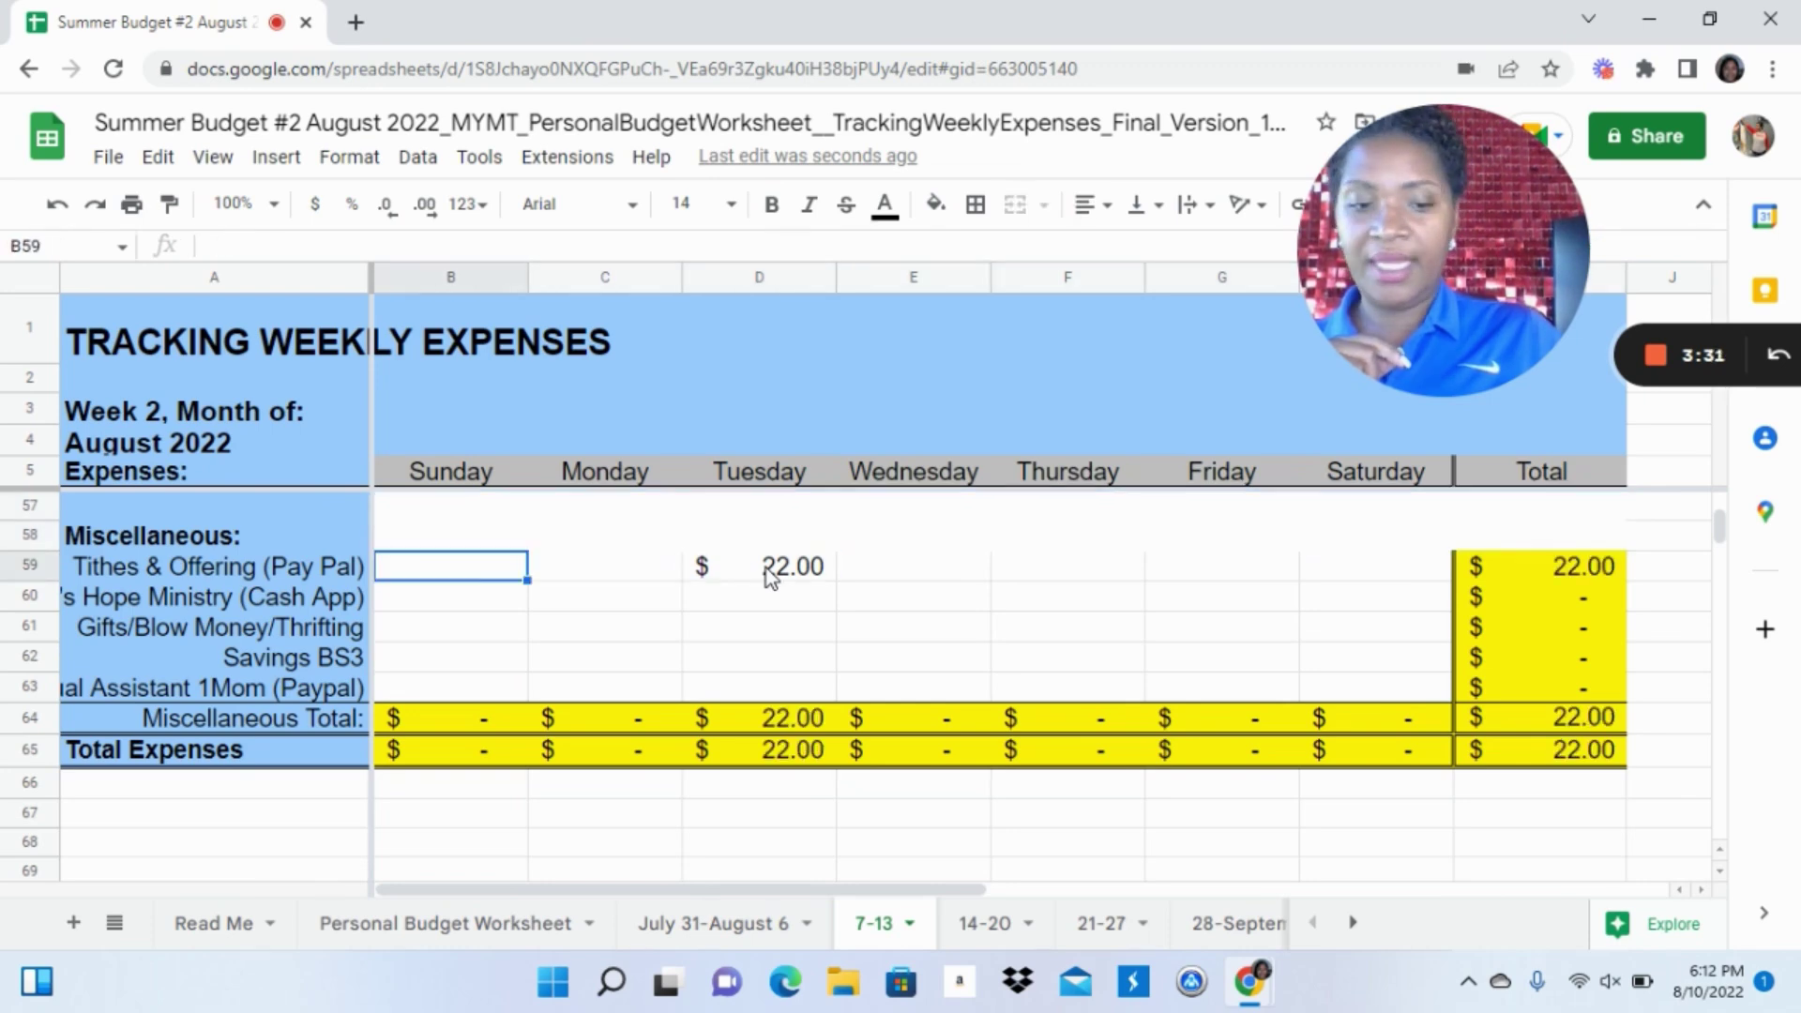
text(30)
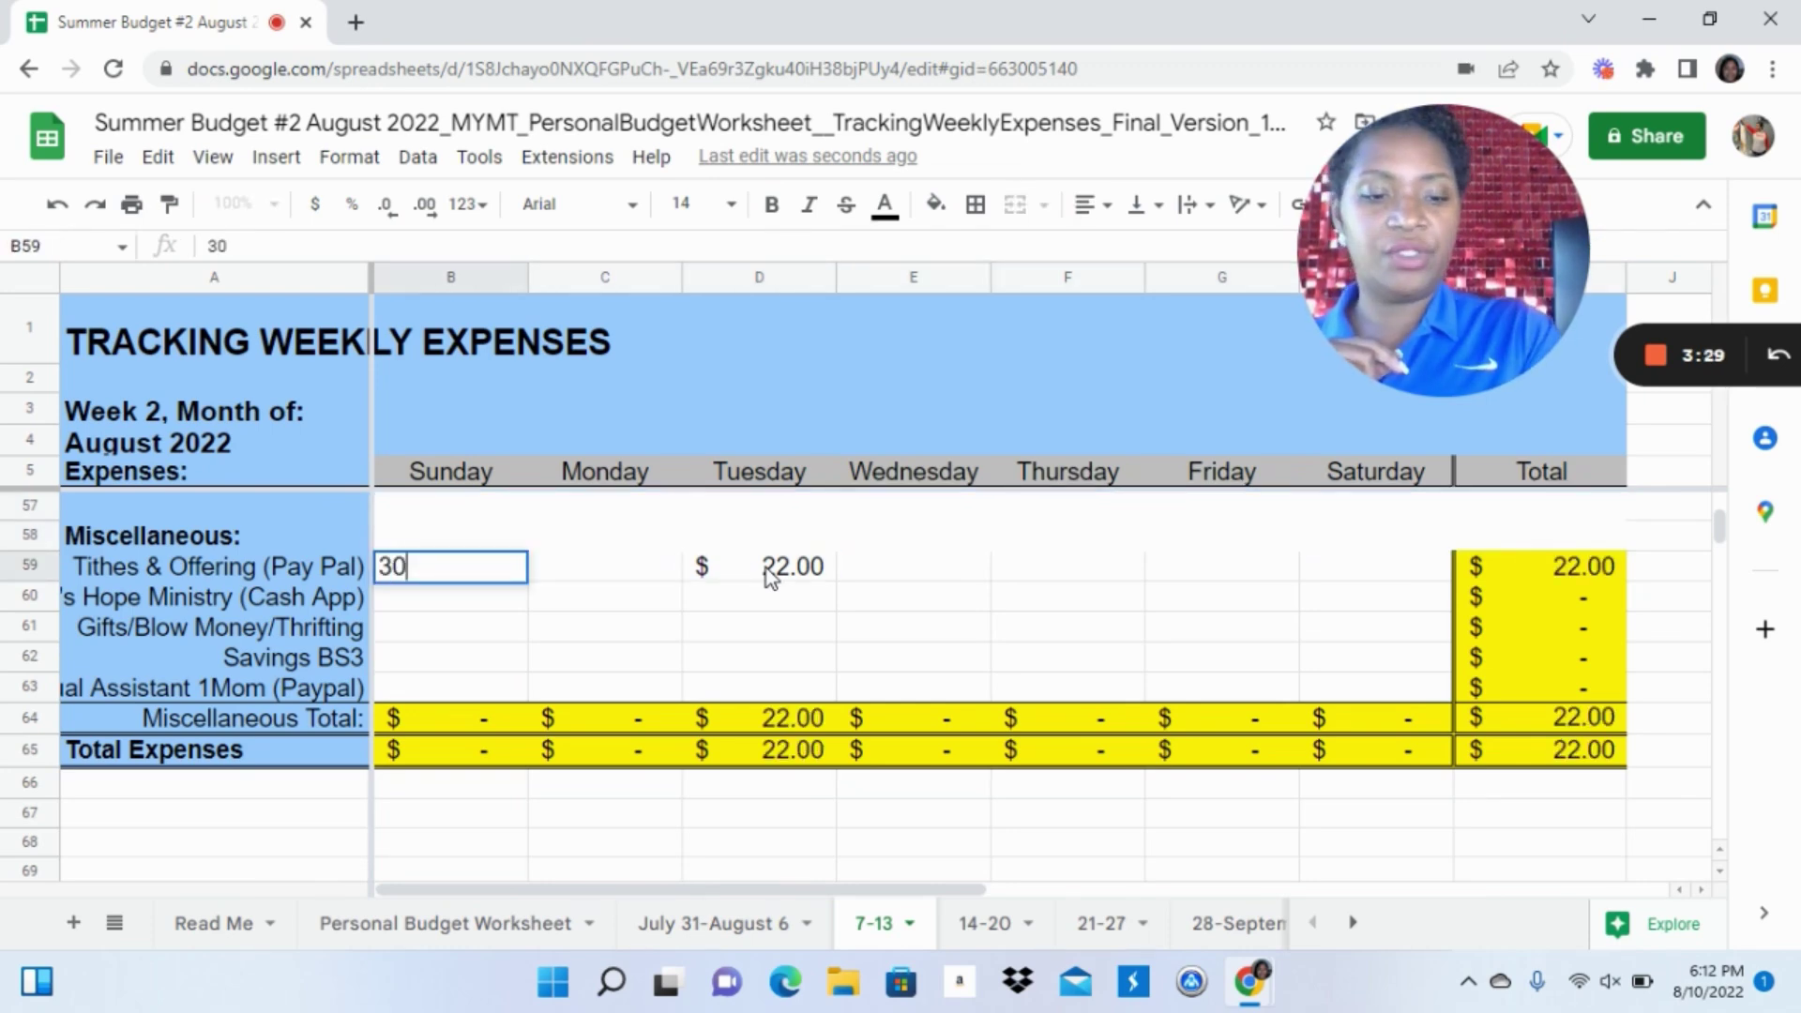
key(Up)
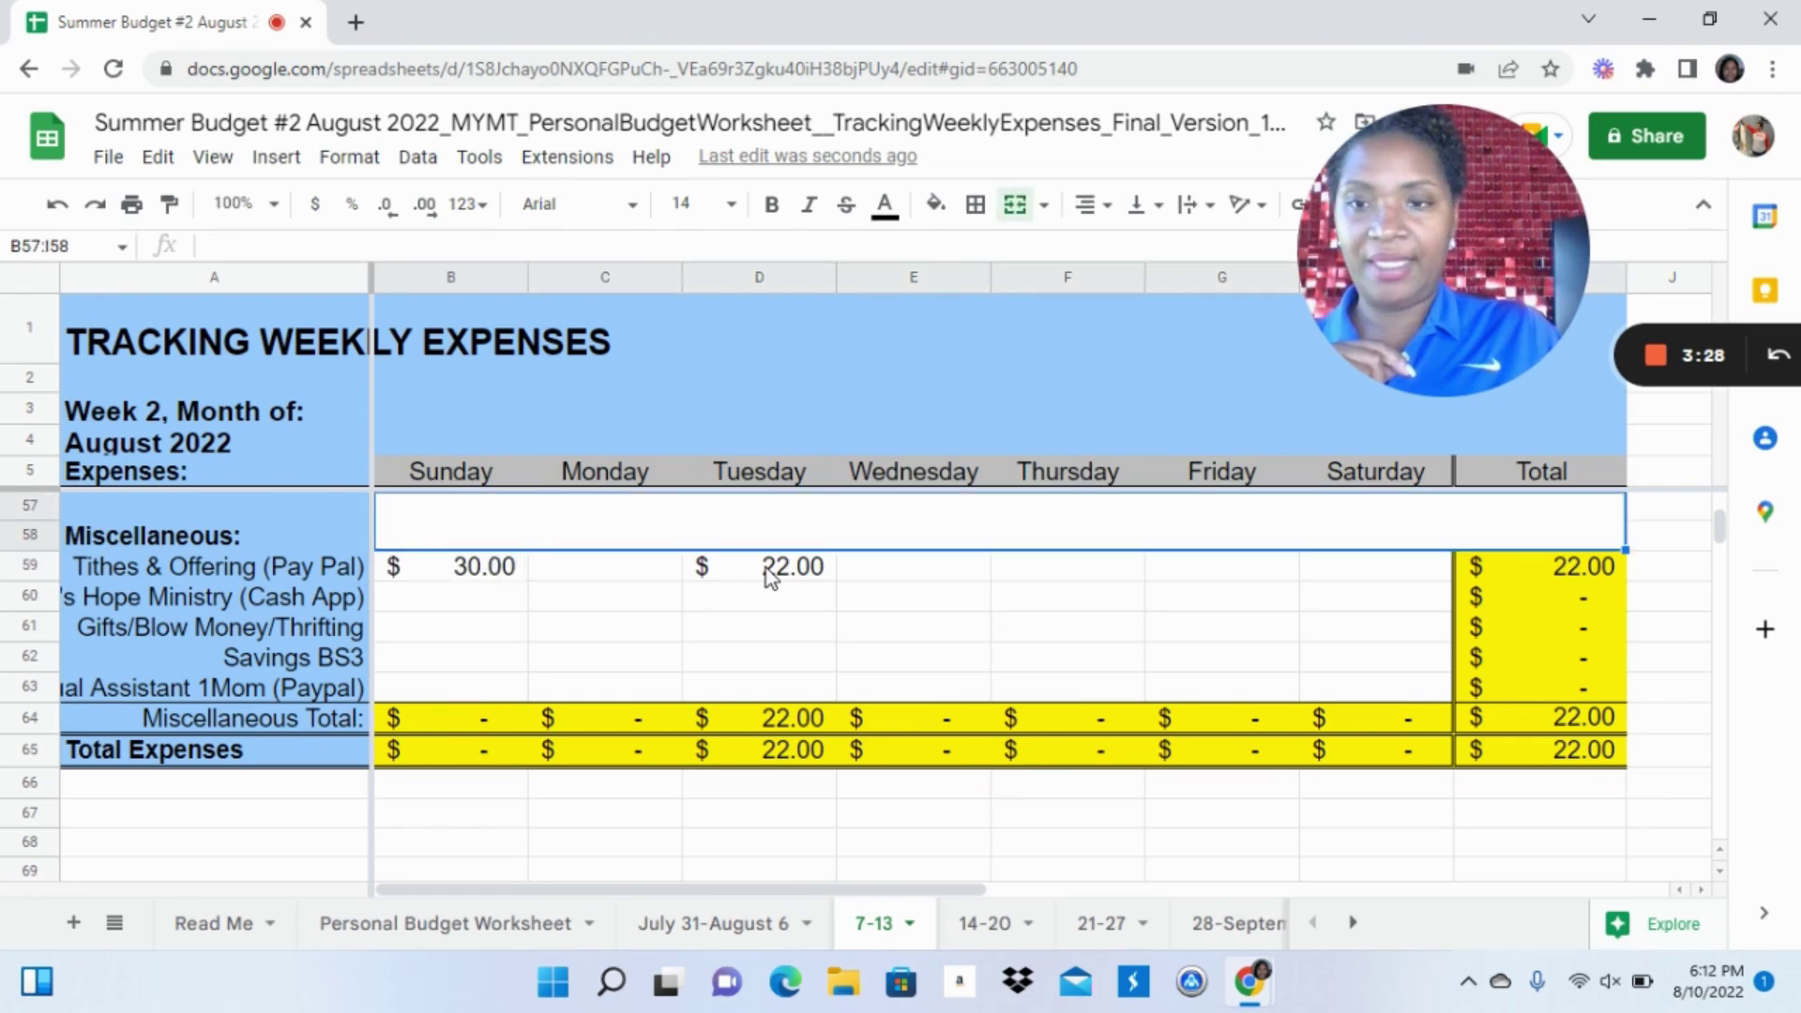
Enter 25 for Tuesday in the child's savings row under Personal Expenses, cell D45
key(Up)
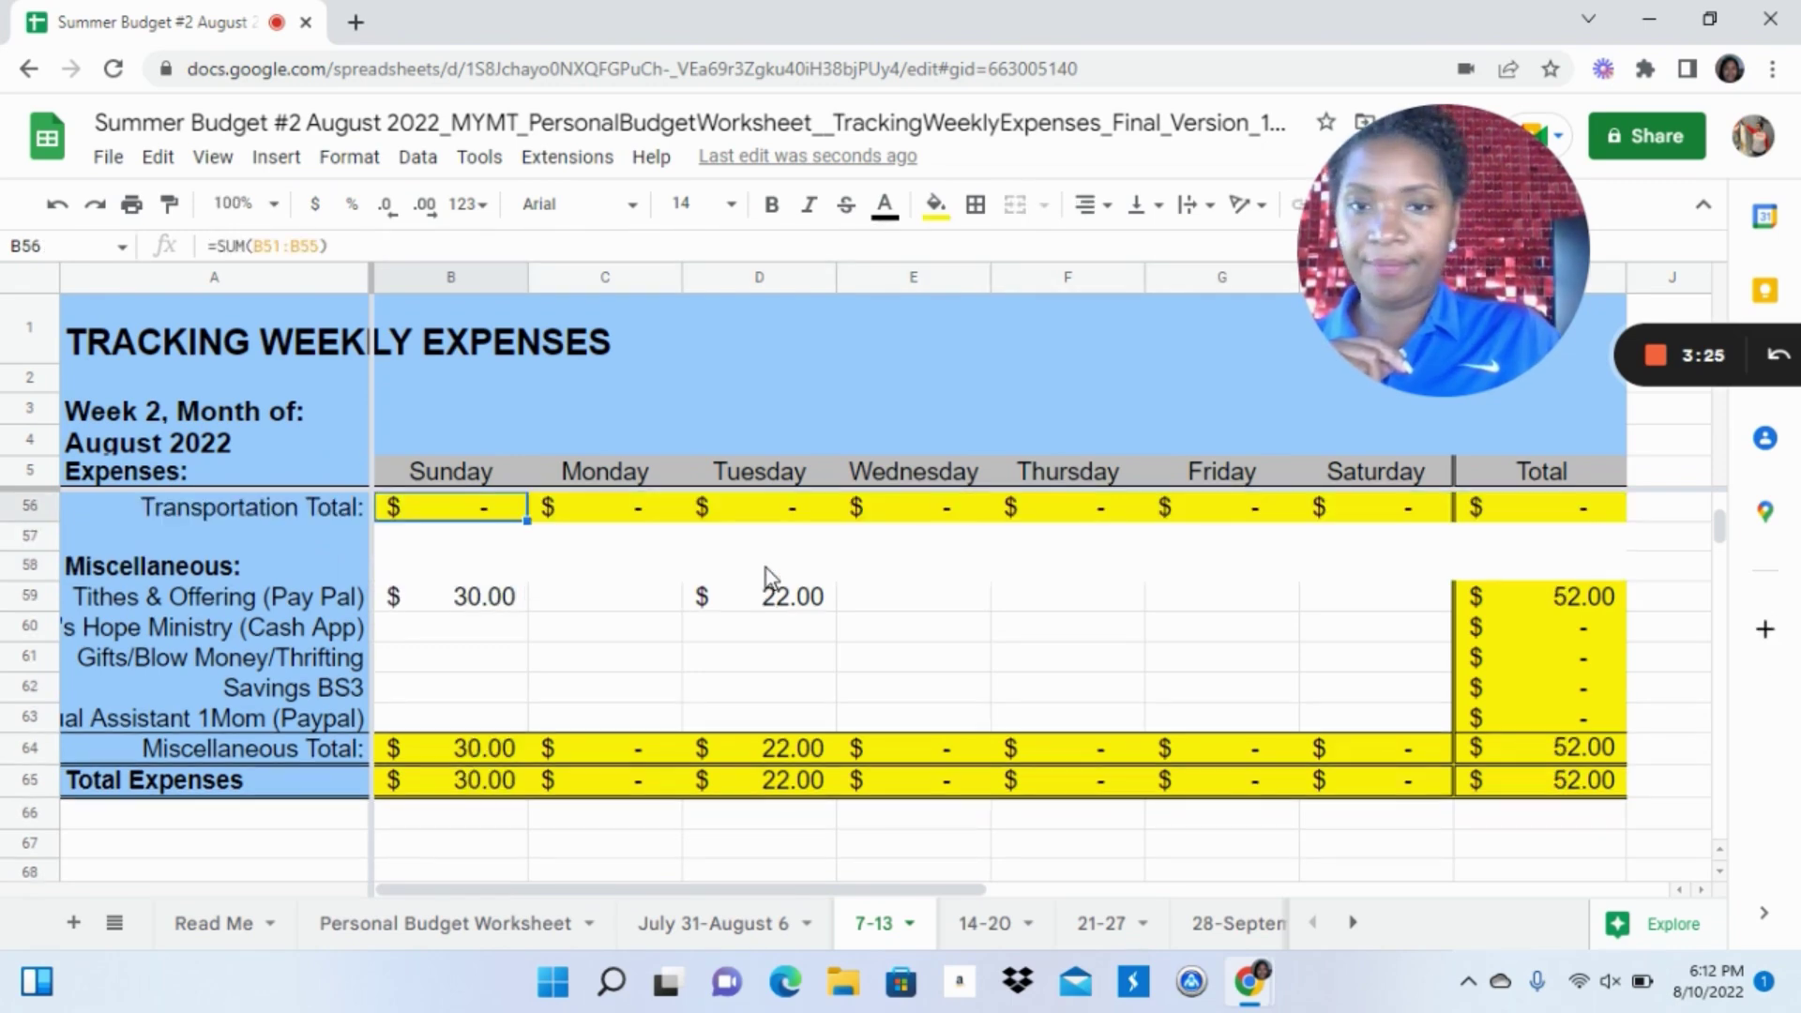
key(Right)
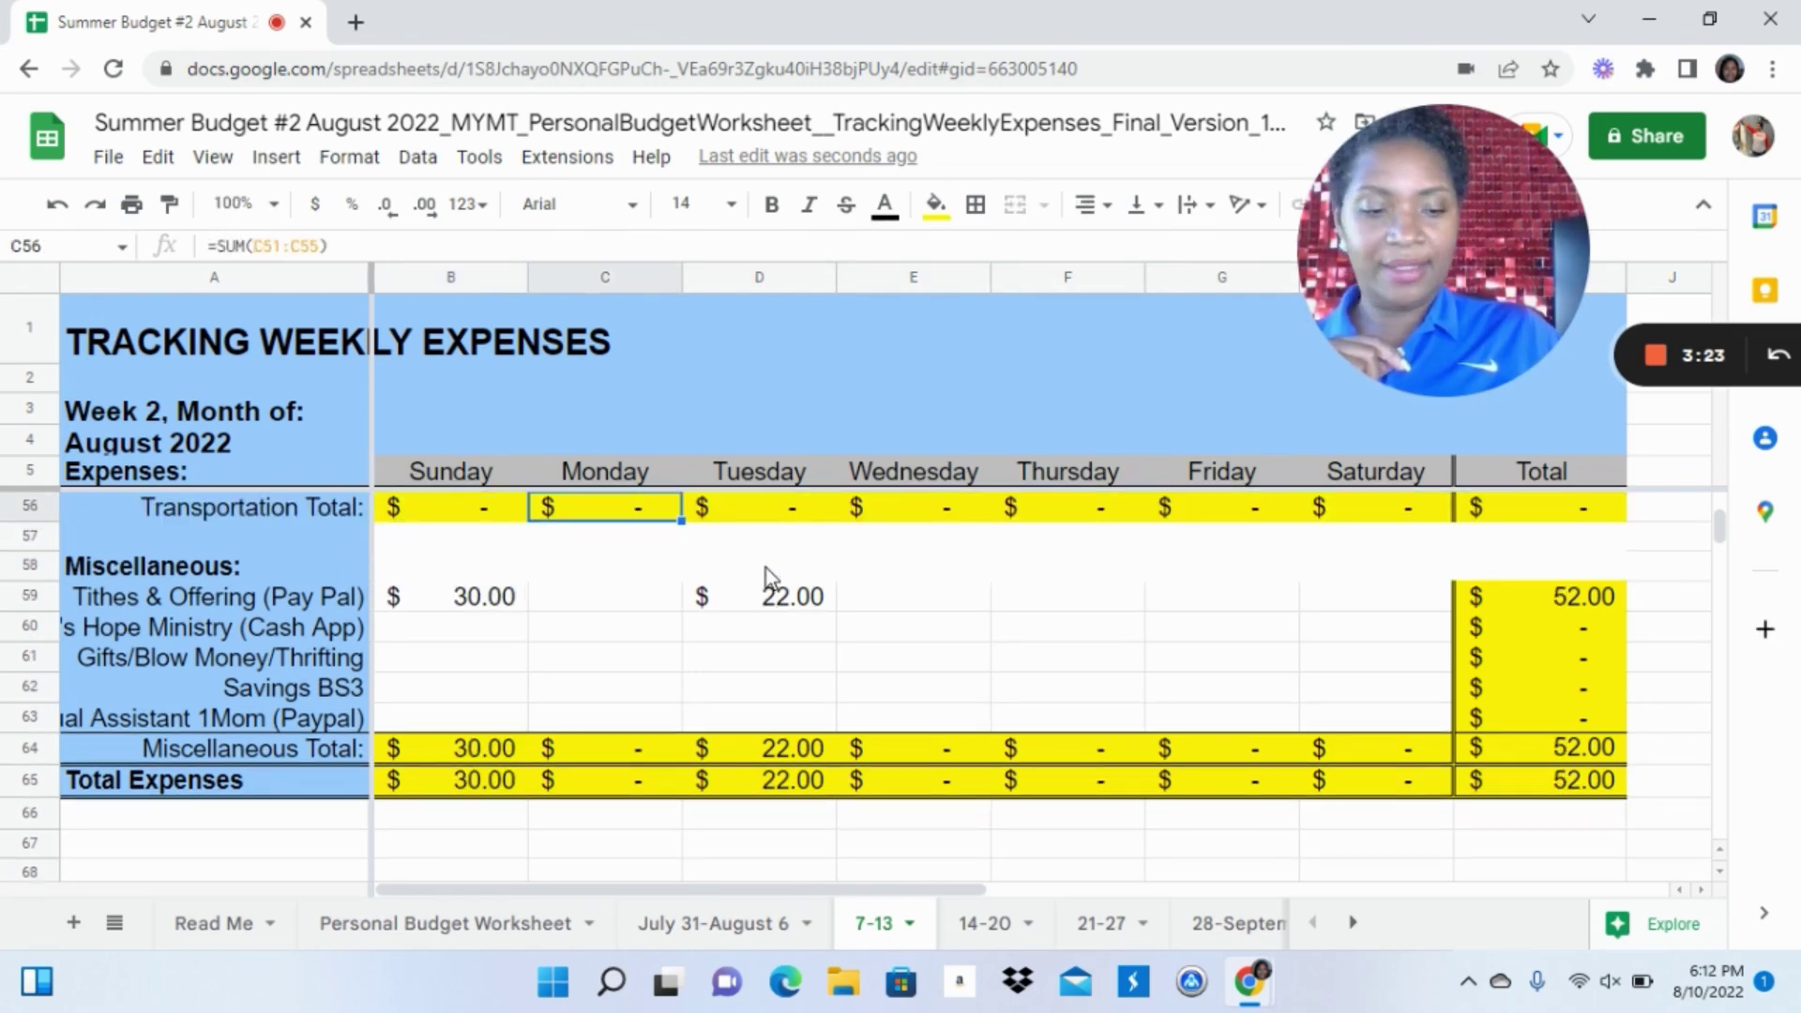
key(Up)
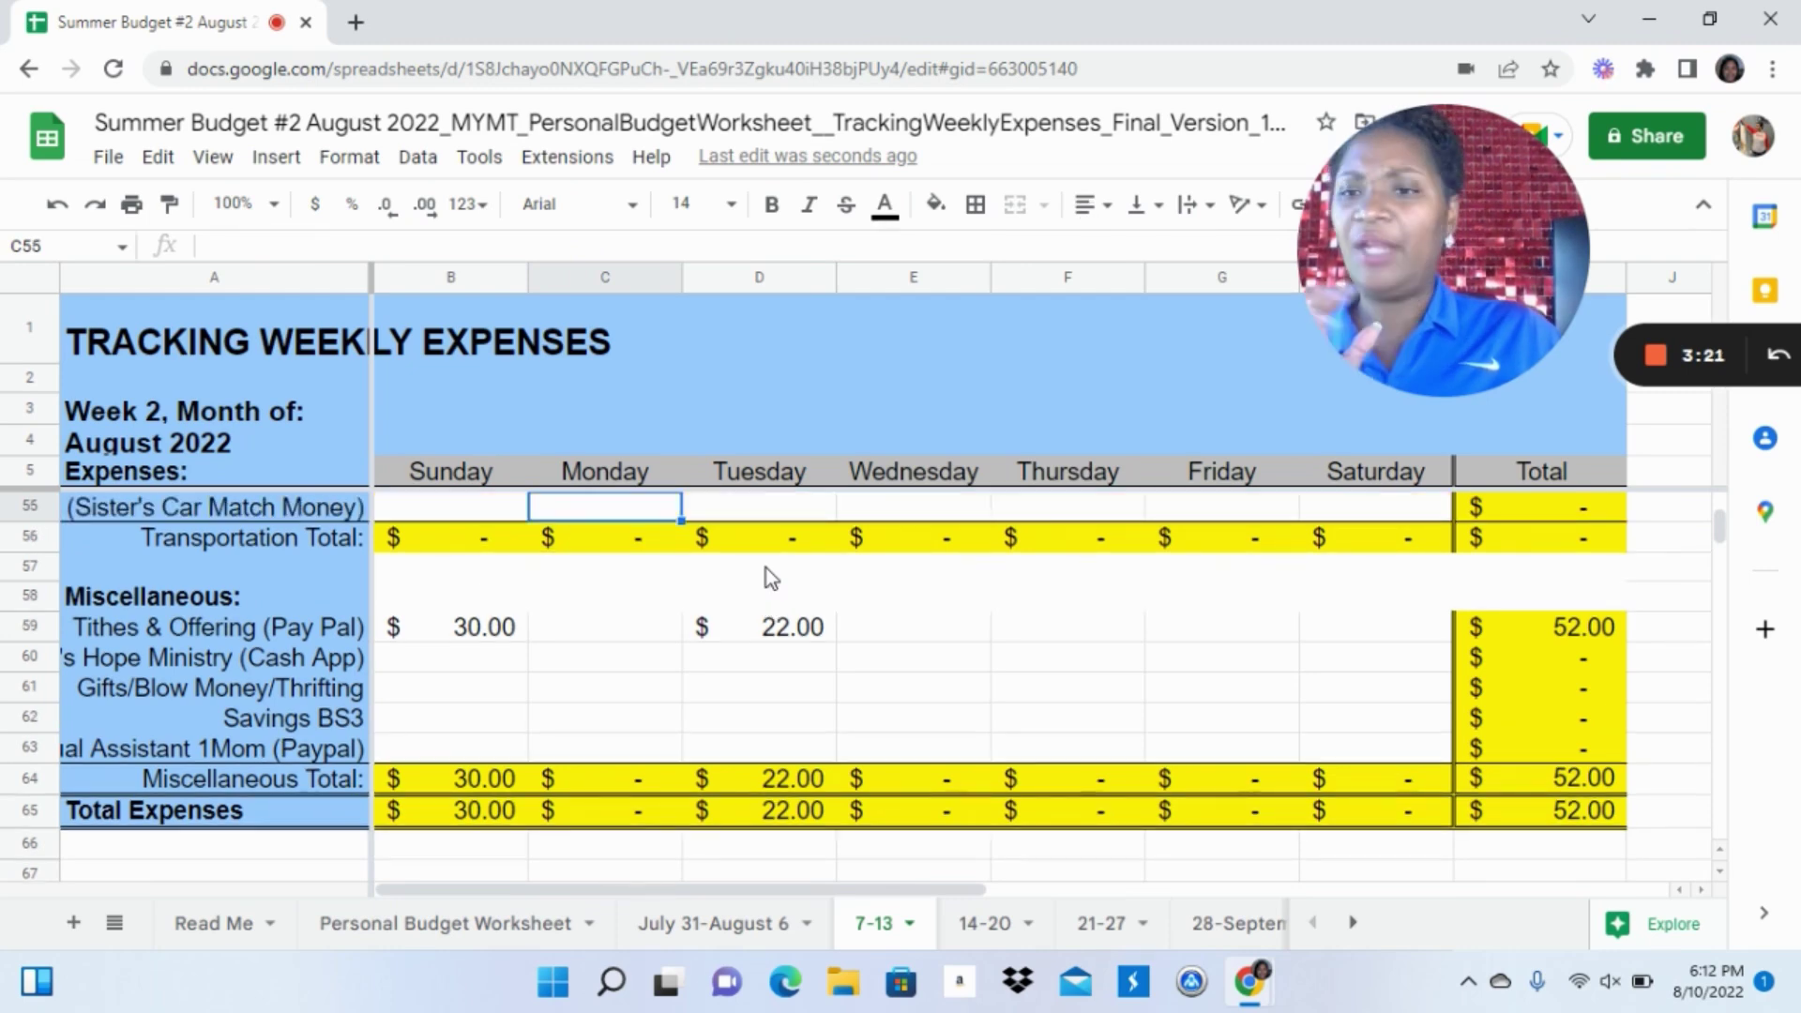
key(Right)
key(Up)
key(Up)
key(Up)
key(Up)
key(Up)
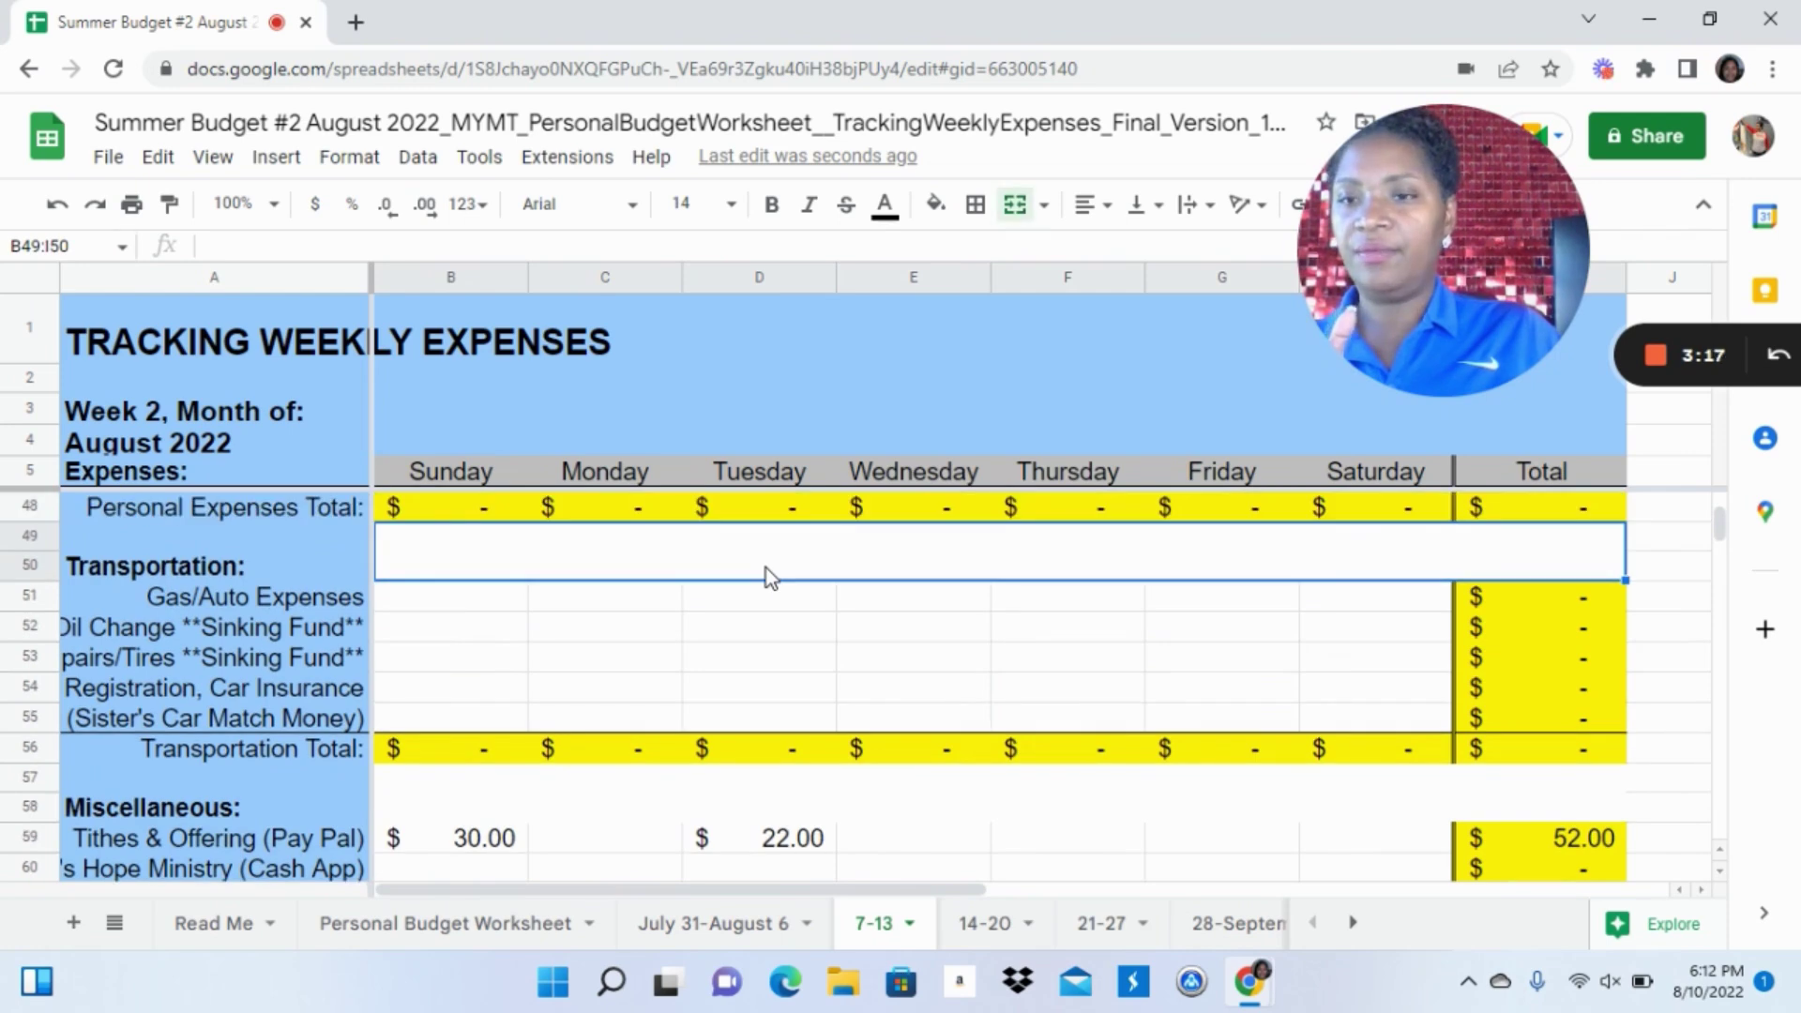
key(Up)
key(Up)
key(Up)
key(Up)
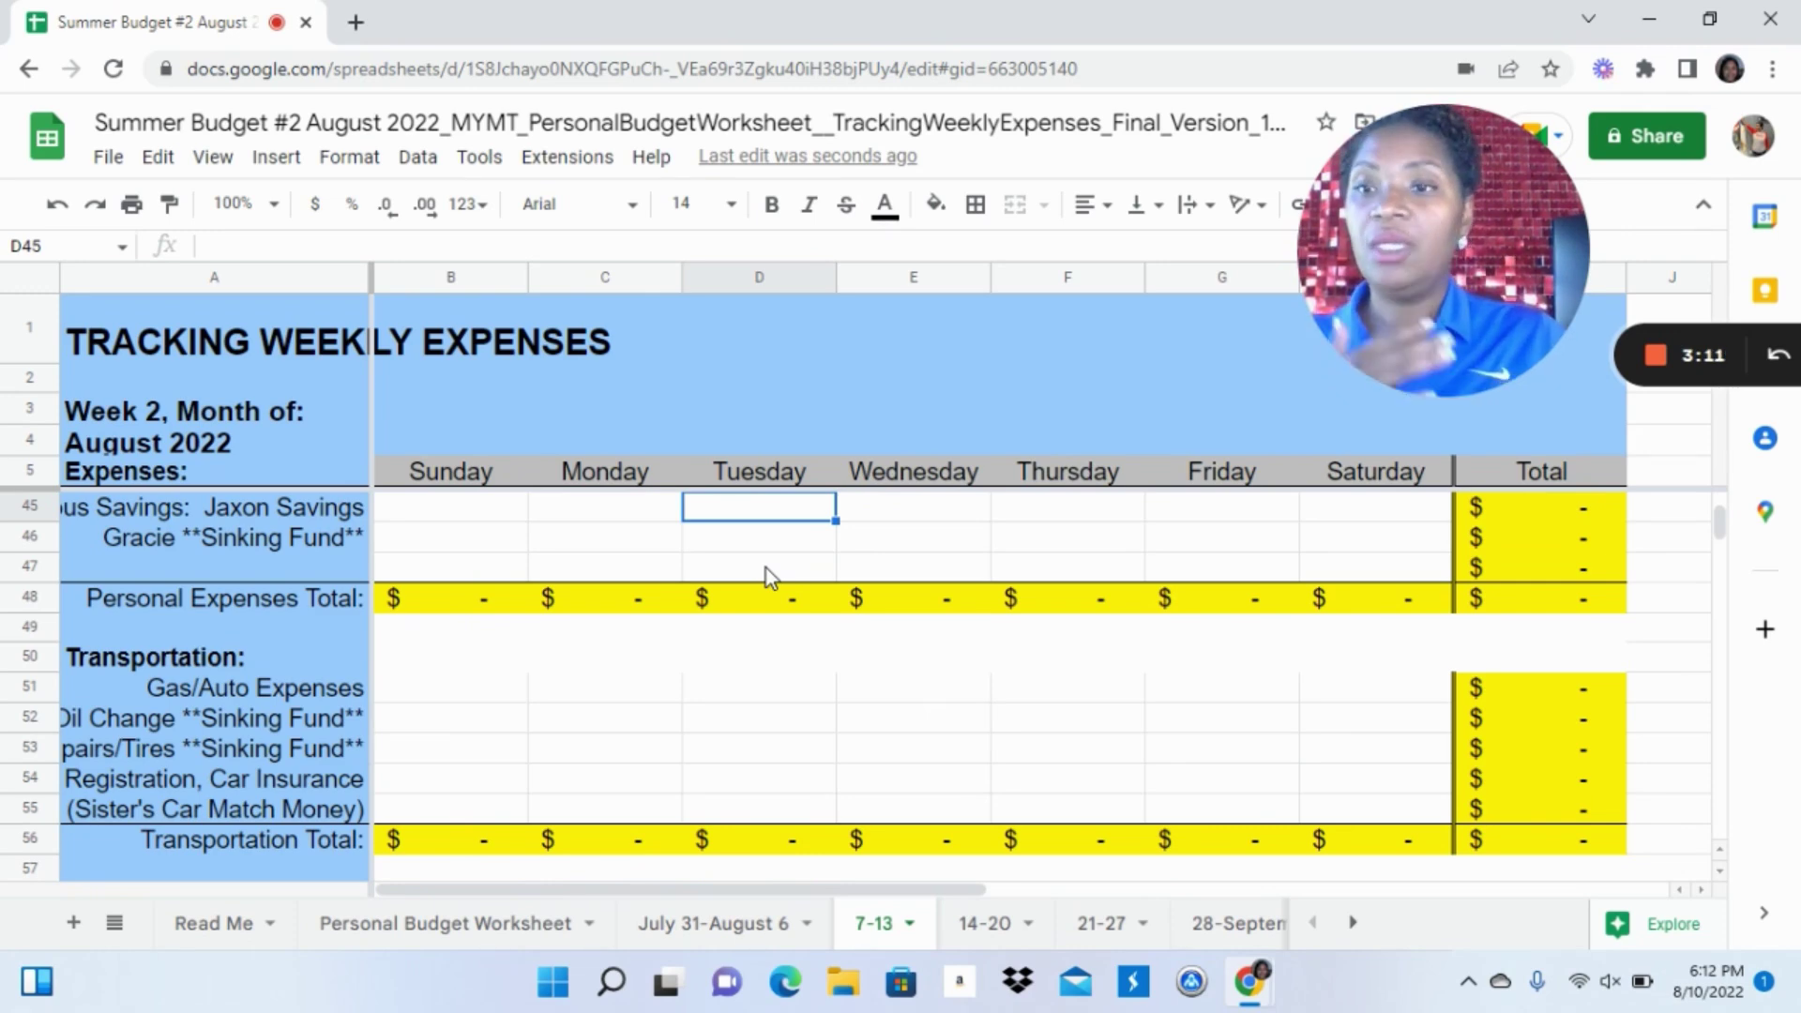
key(Up)
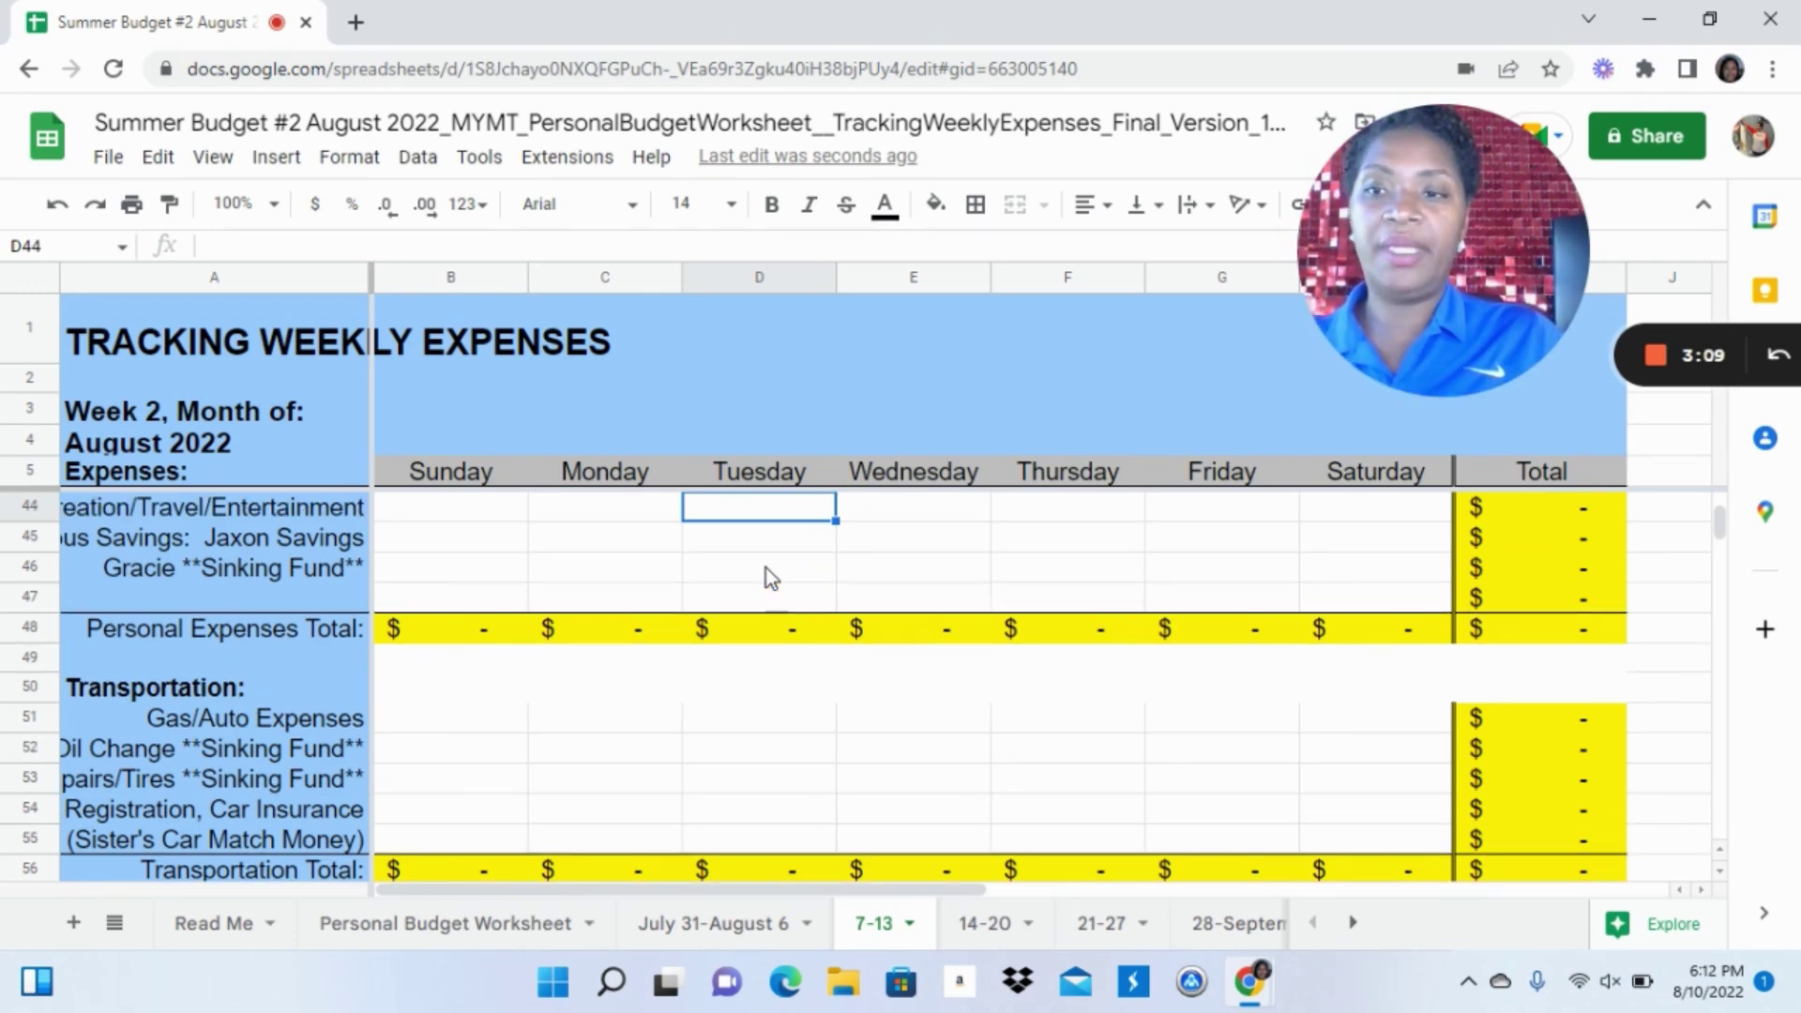
key(Down)
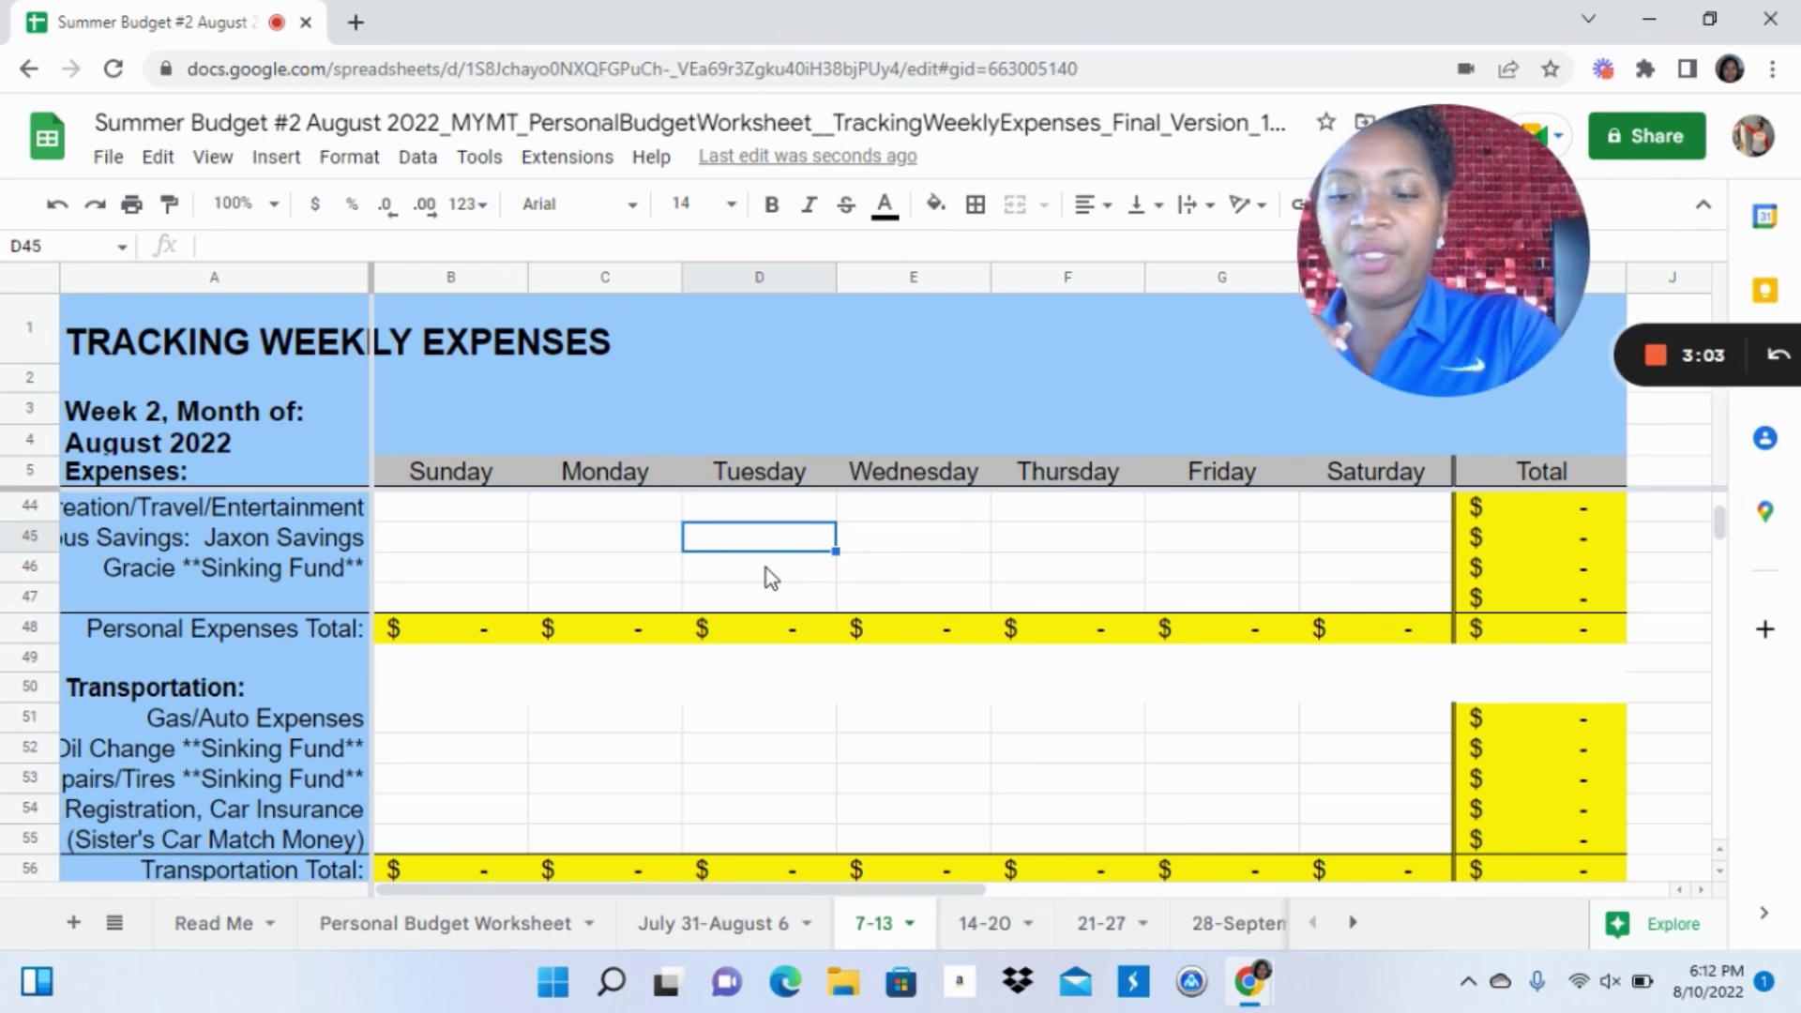
text(25)
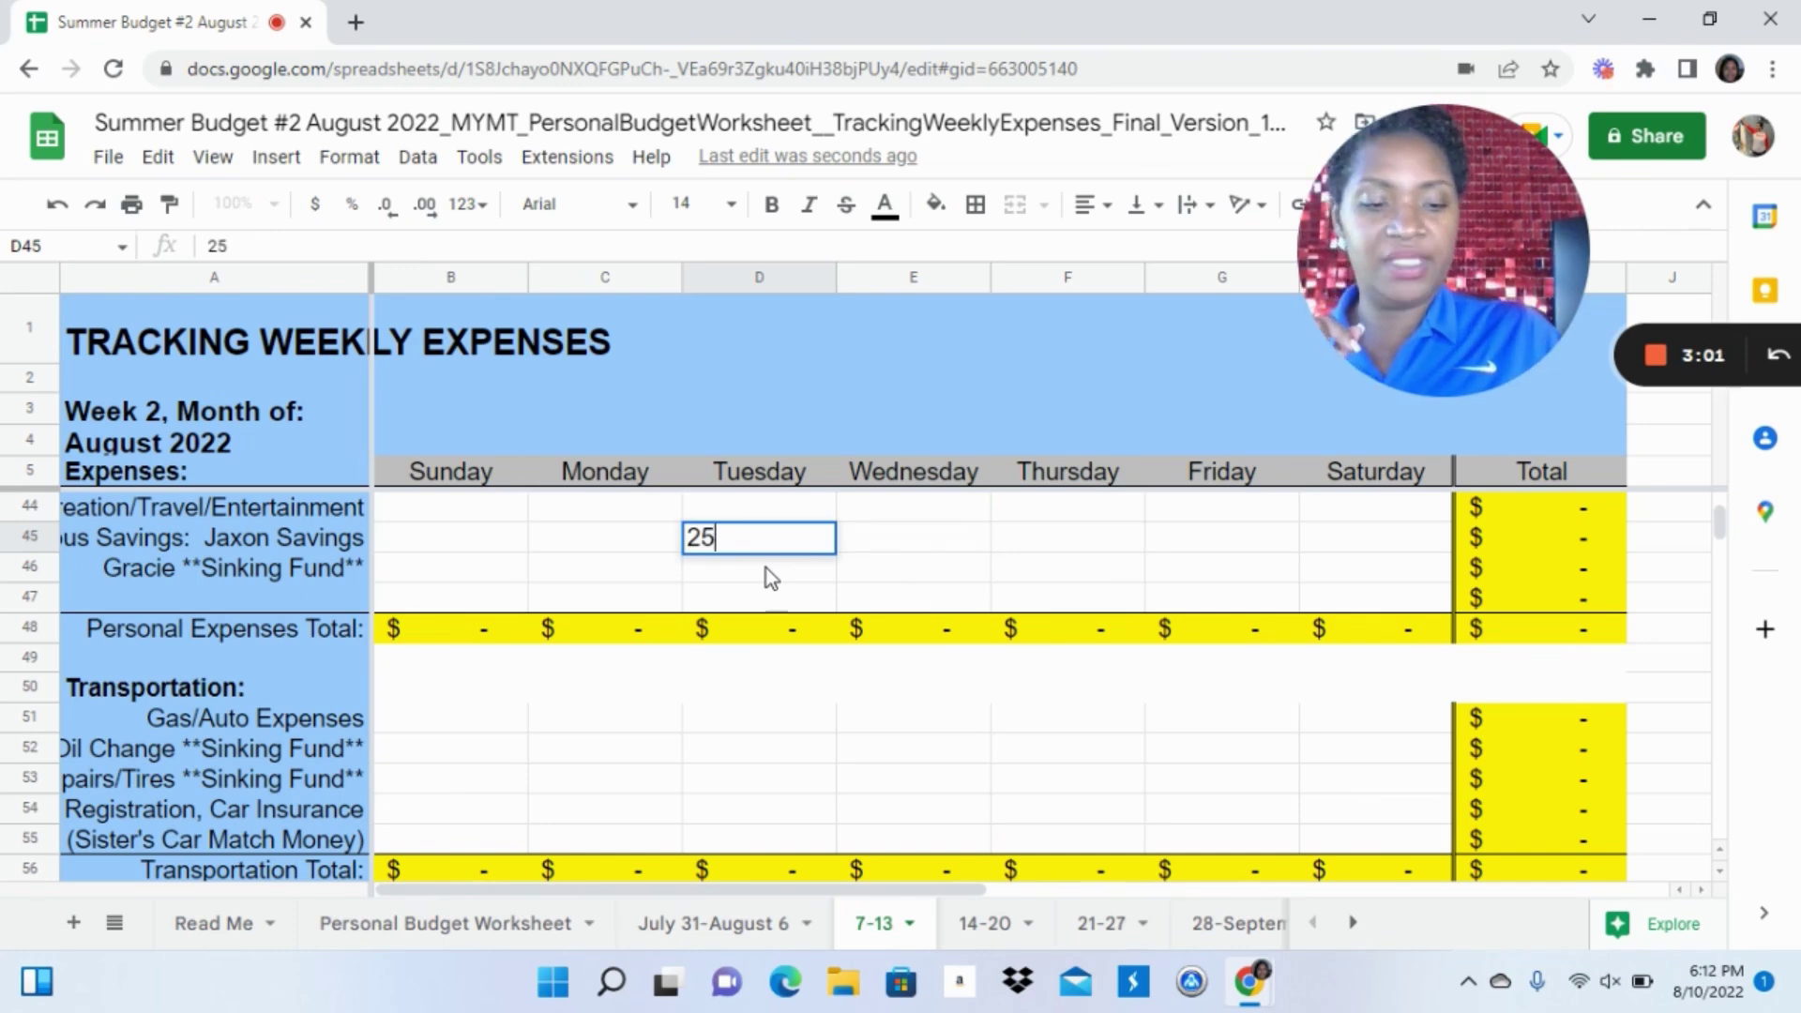
key(Up)
Enter 150 for Tuesday in the Savings BS3 row under Miscellaneous, cell D62
key(Down)
key(Down)
key(Down)
key(Down)
key(Down)
key(Down)
key(Down)
key(Down)
key(Down)
key(Down)
key(Down)
key(Down)
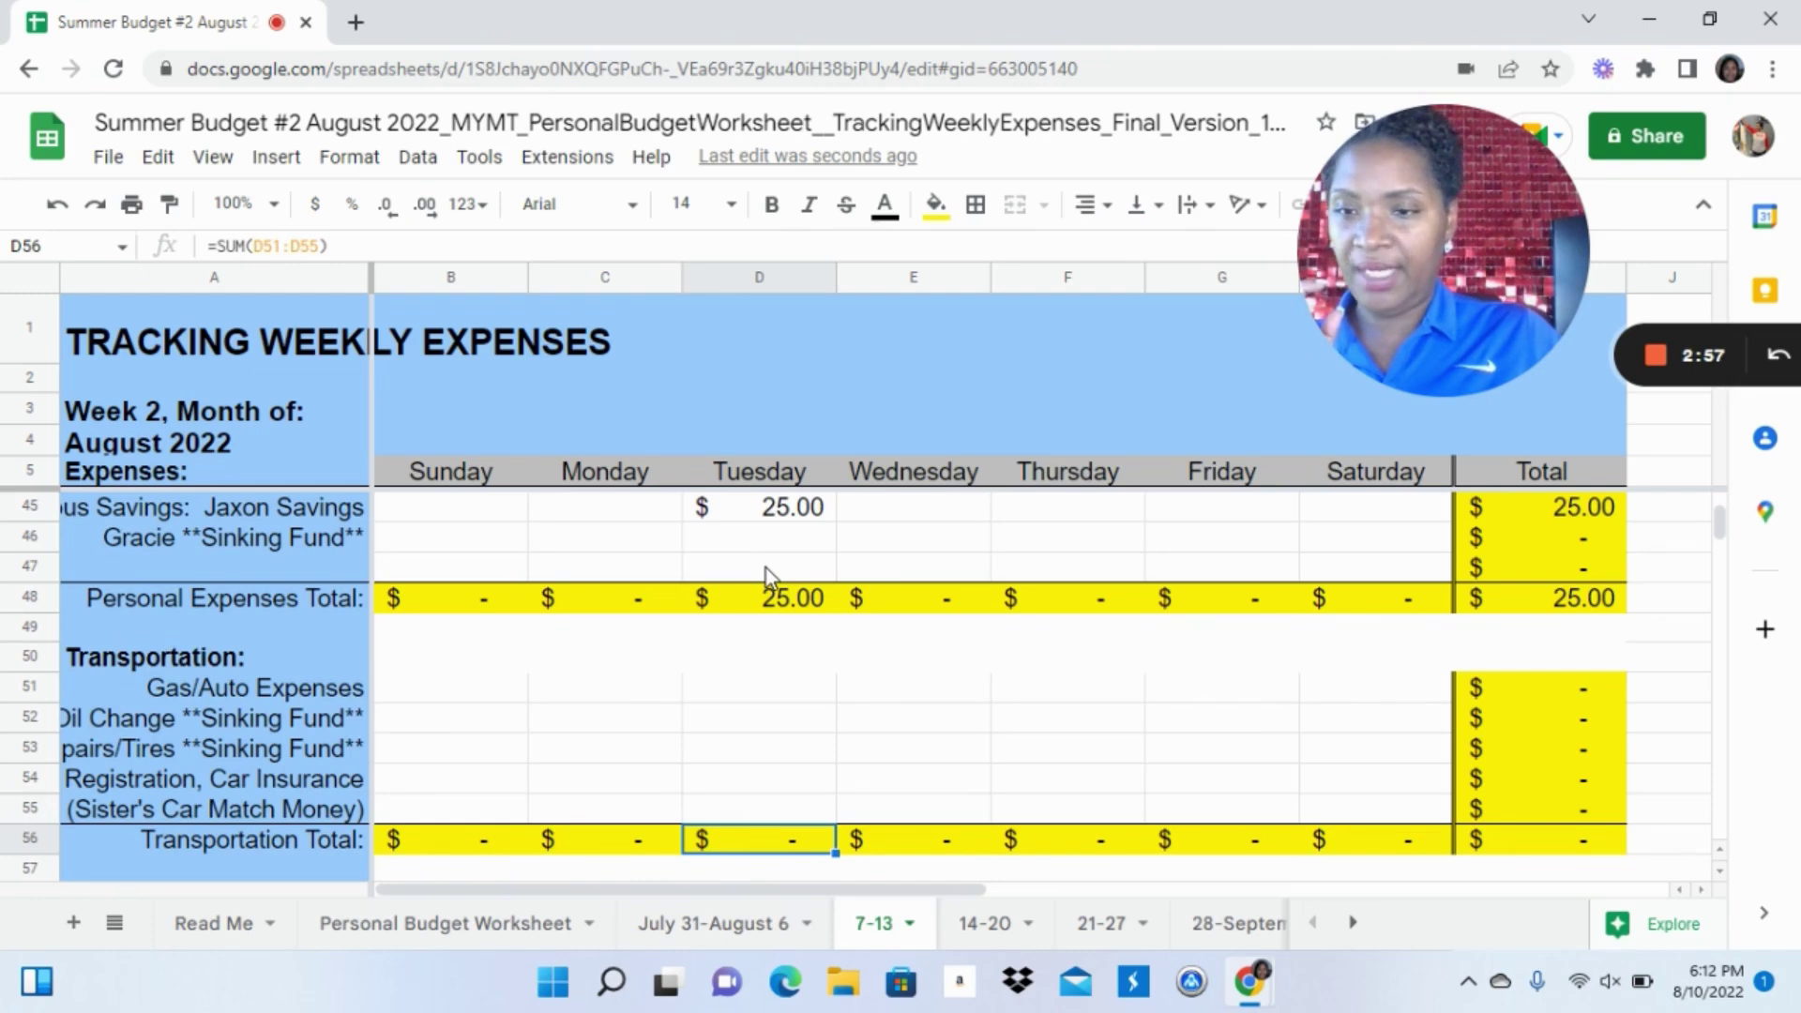
key(Down)
key(Down)
key(Down)
key(Down)
key(Down)
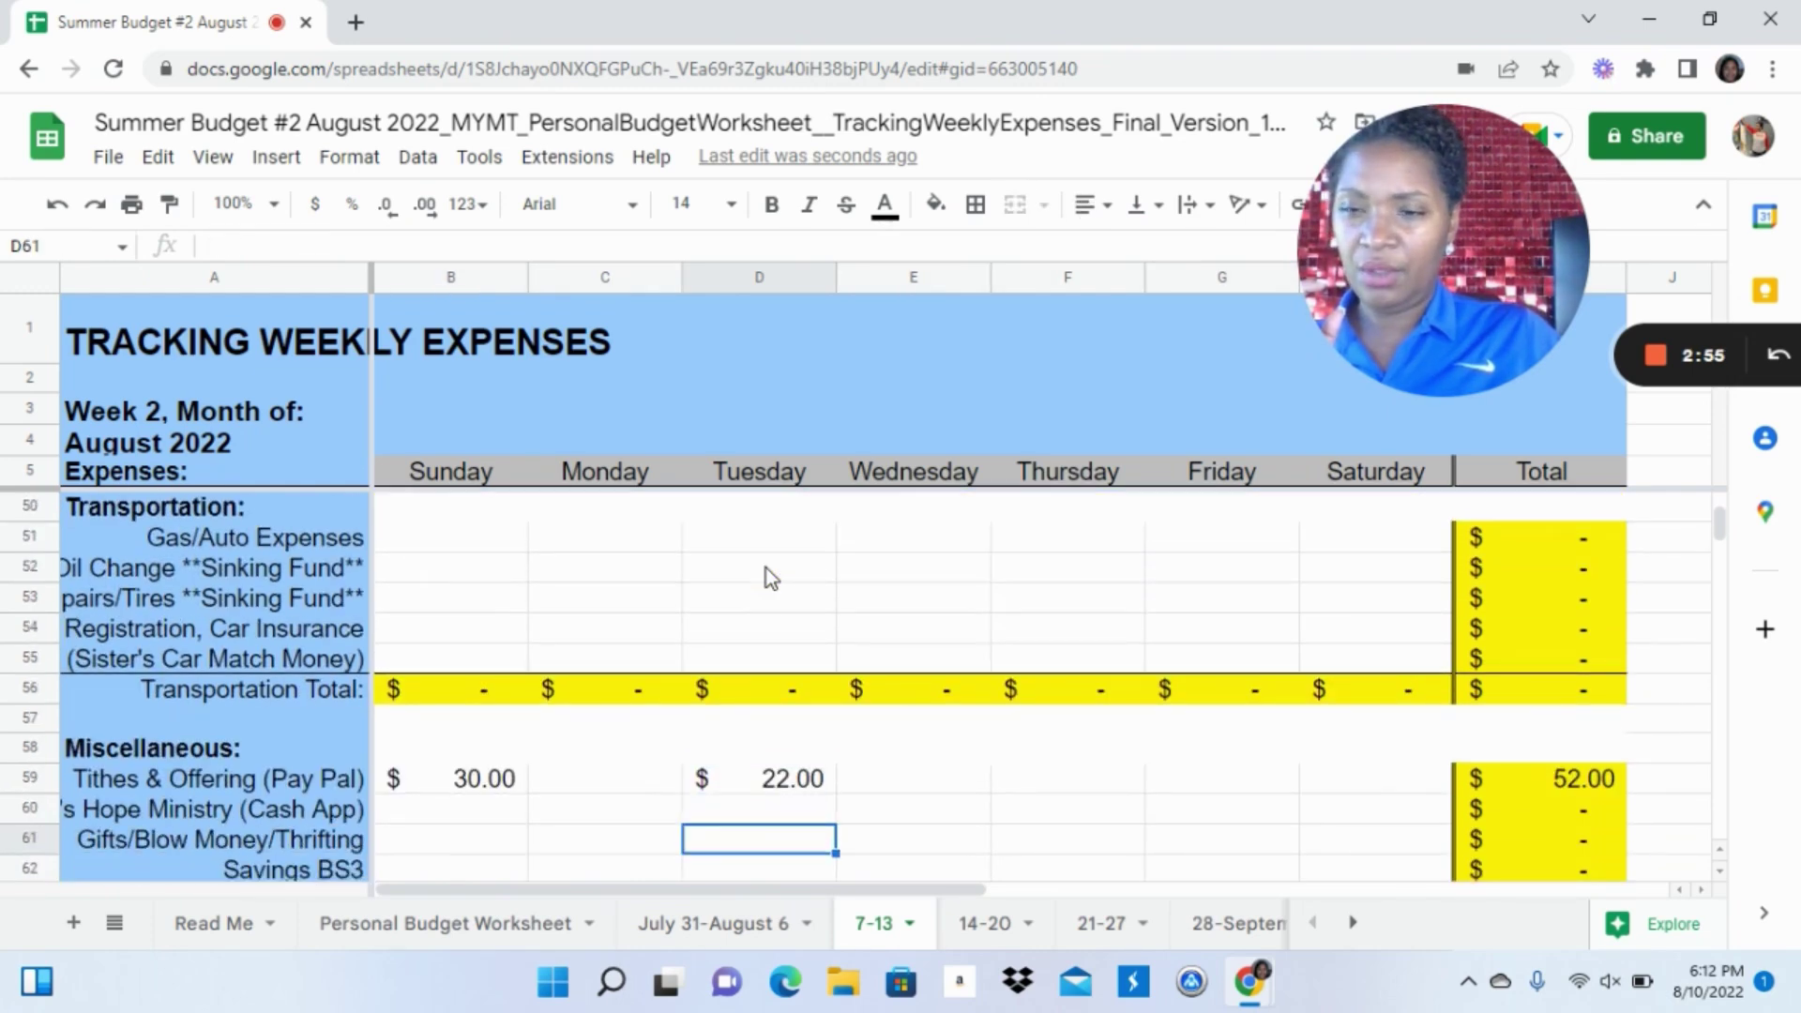
key(Down)
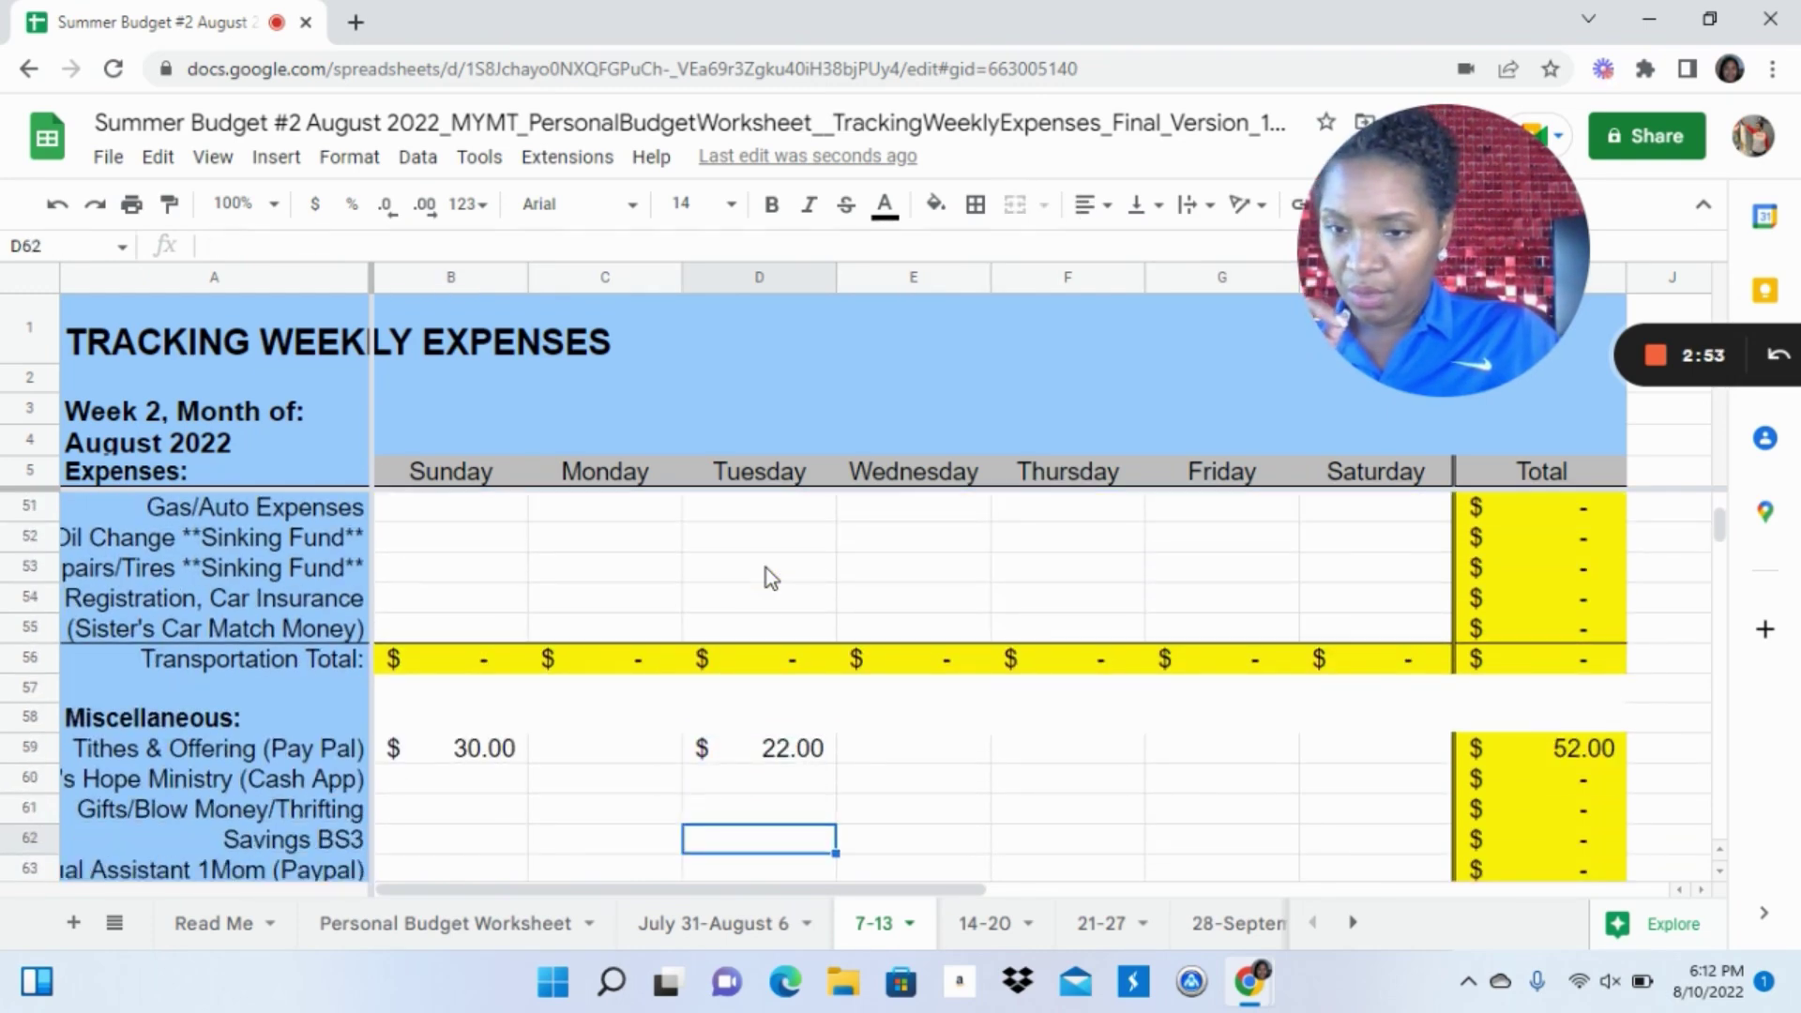
text(150)
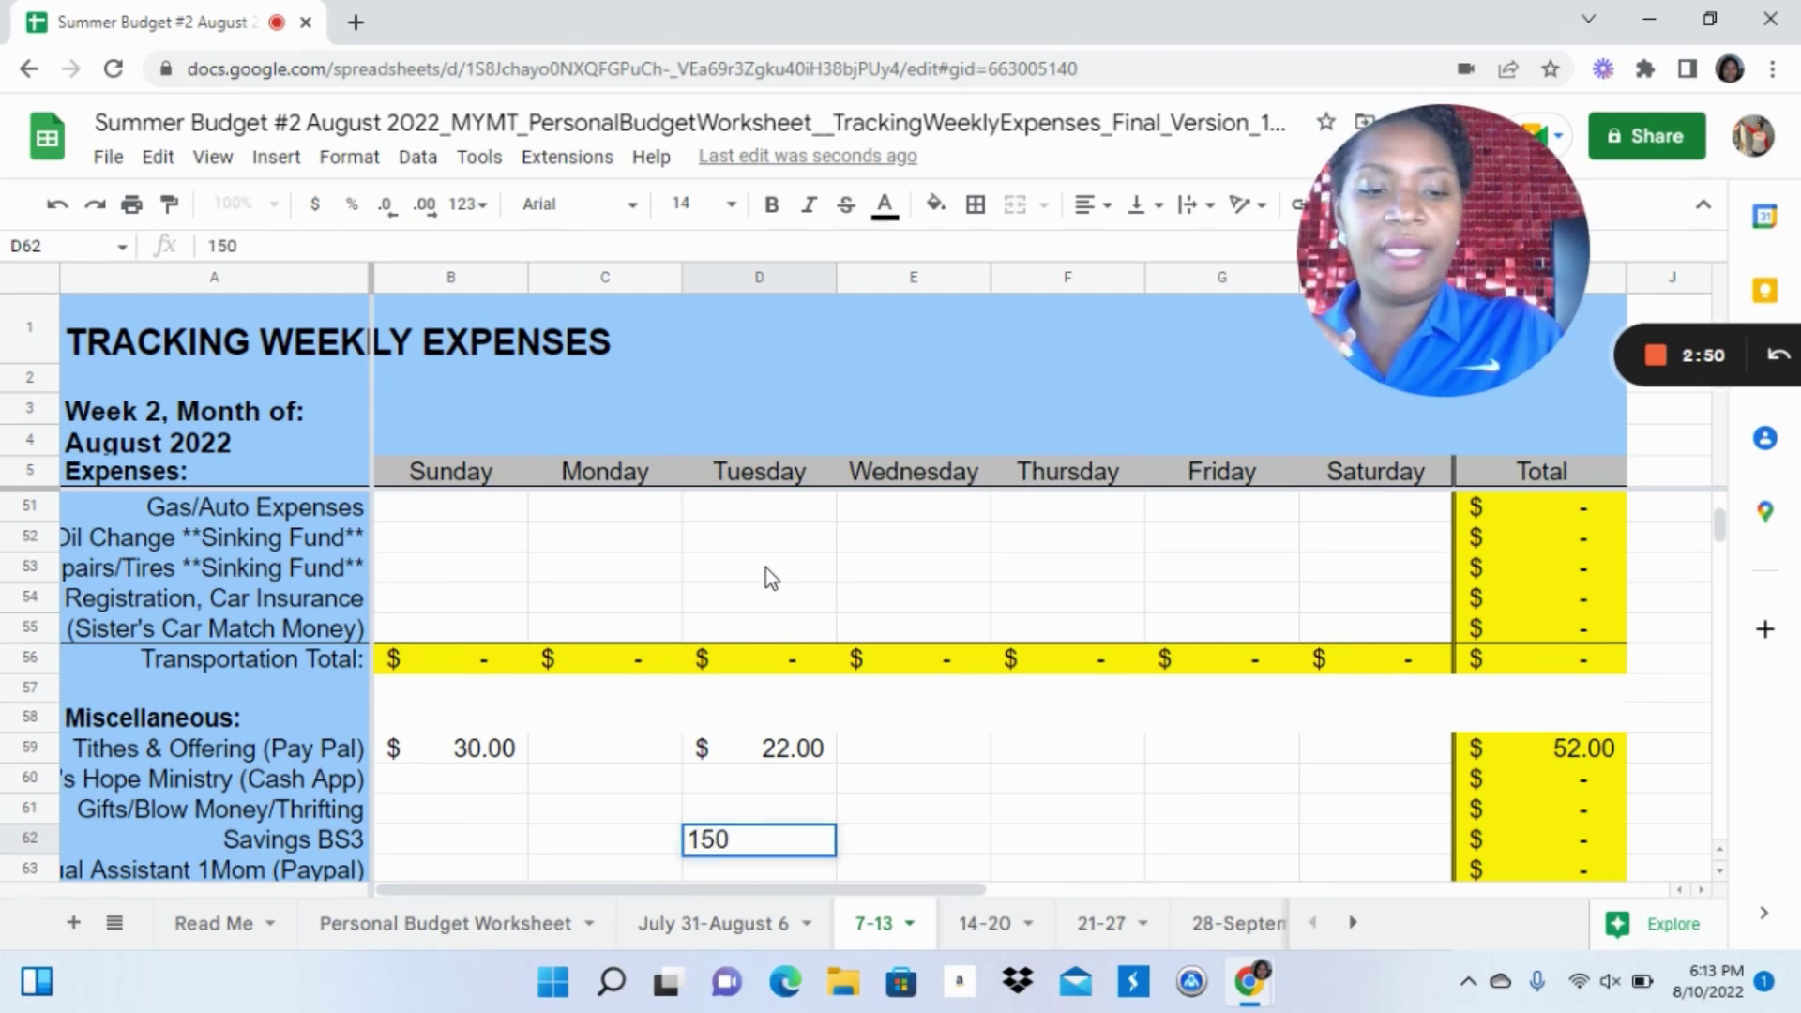
key(Return)
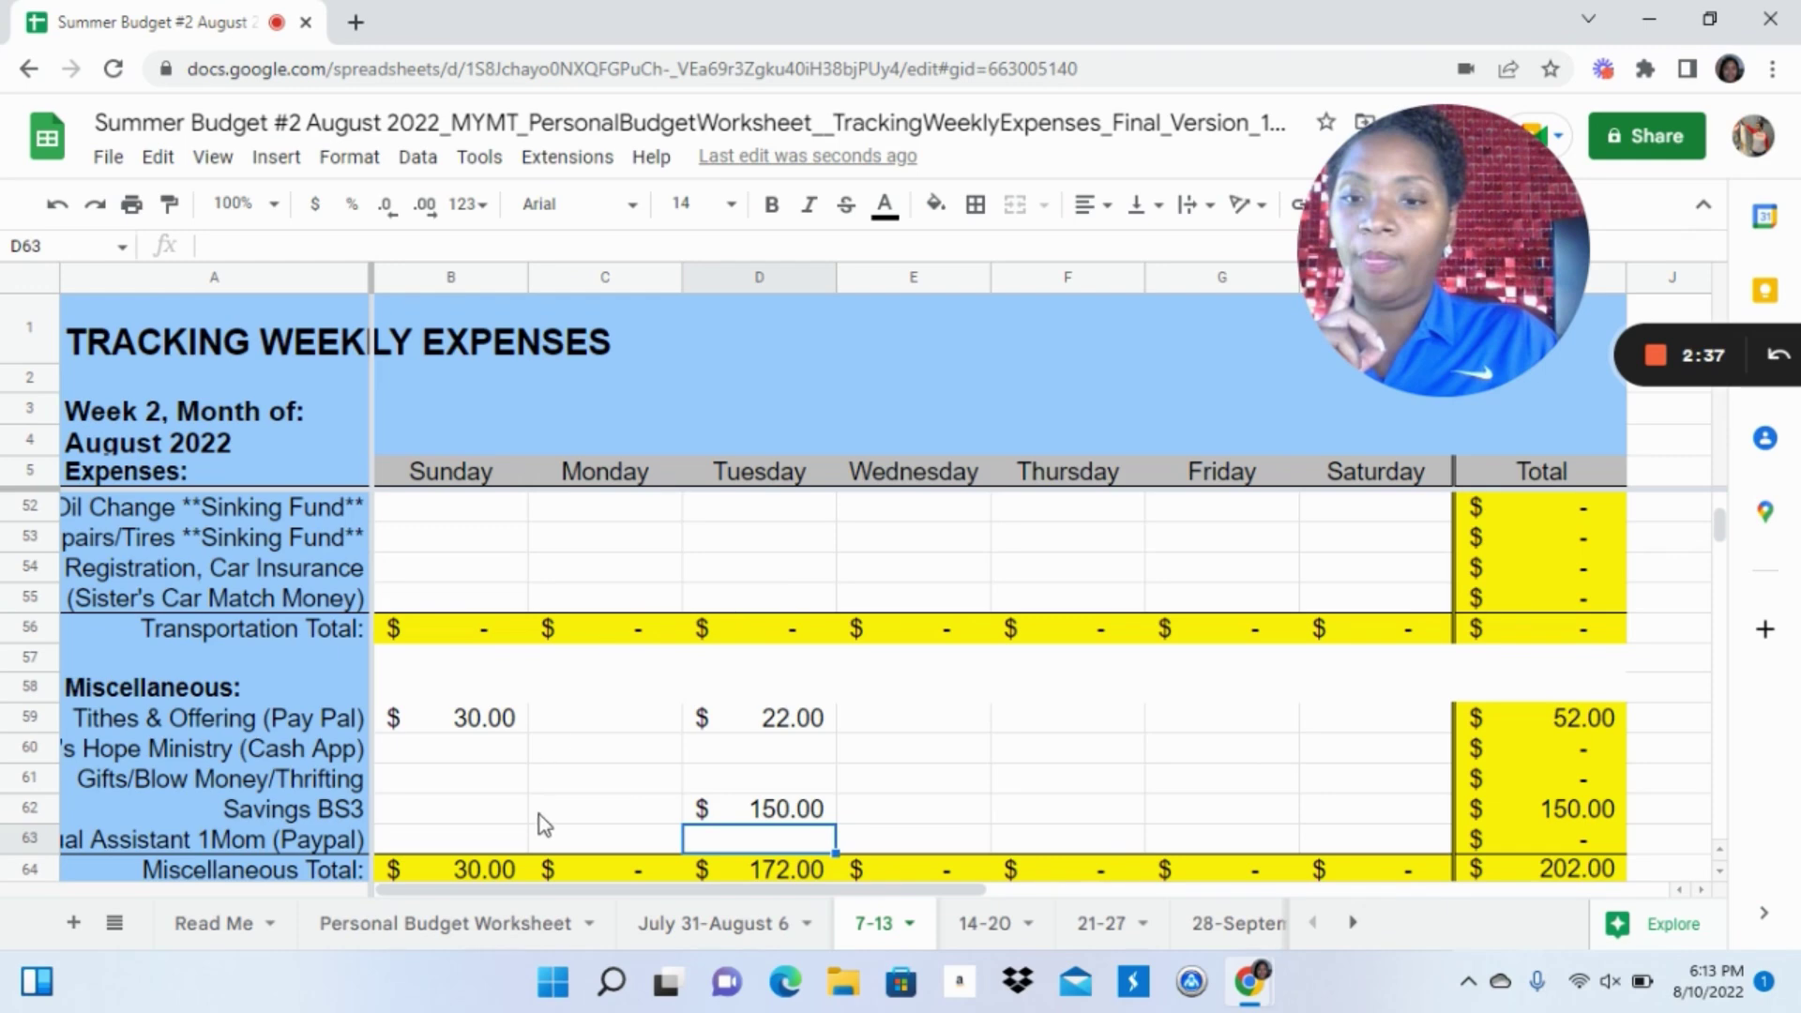
Review the income section and the Living/Housing budget and actual amounts on the Personal Budget Worksheet sheet
click(469, 928)
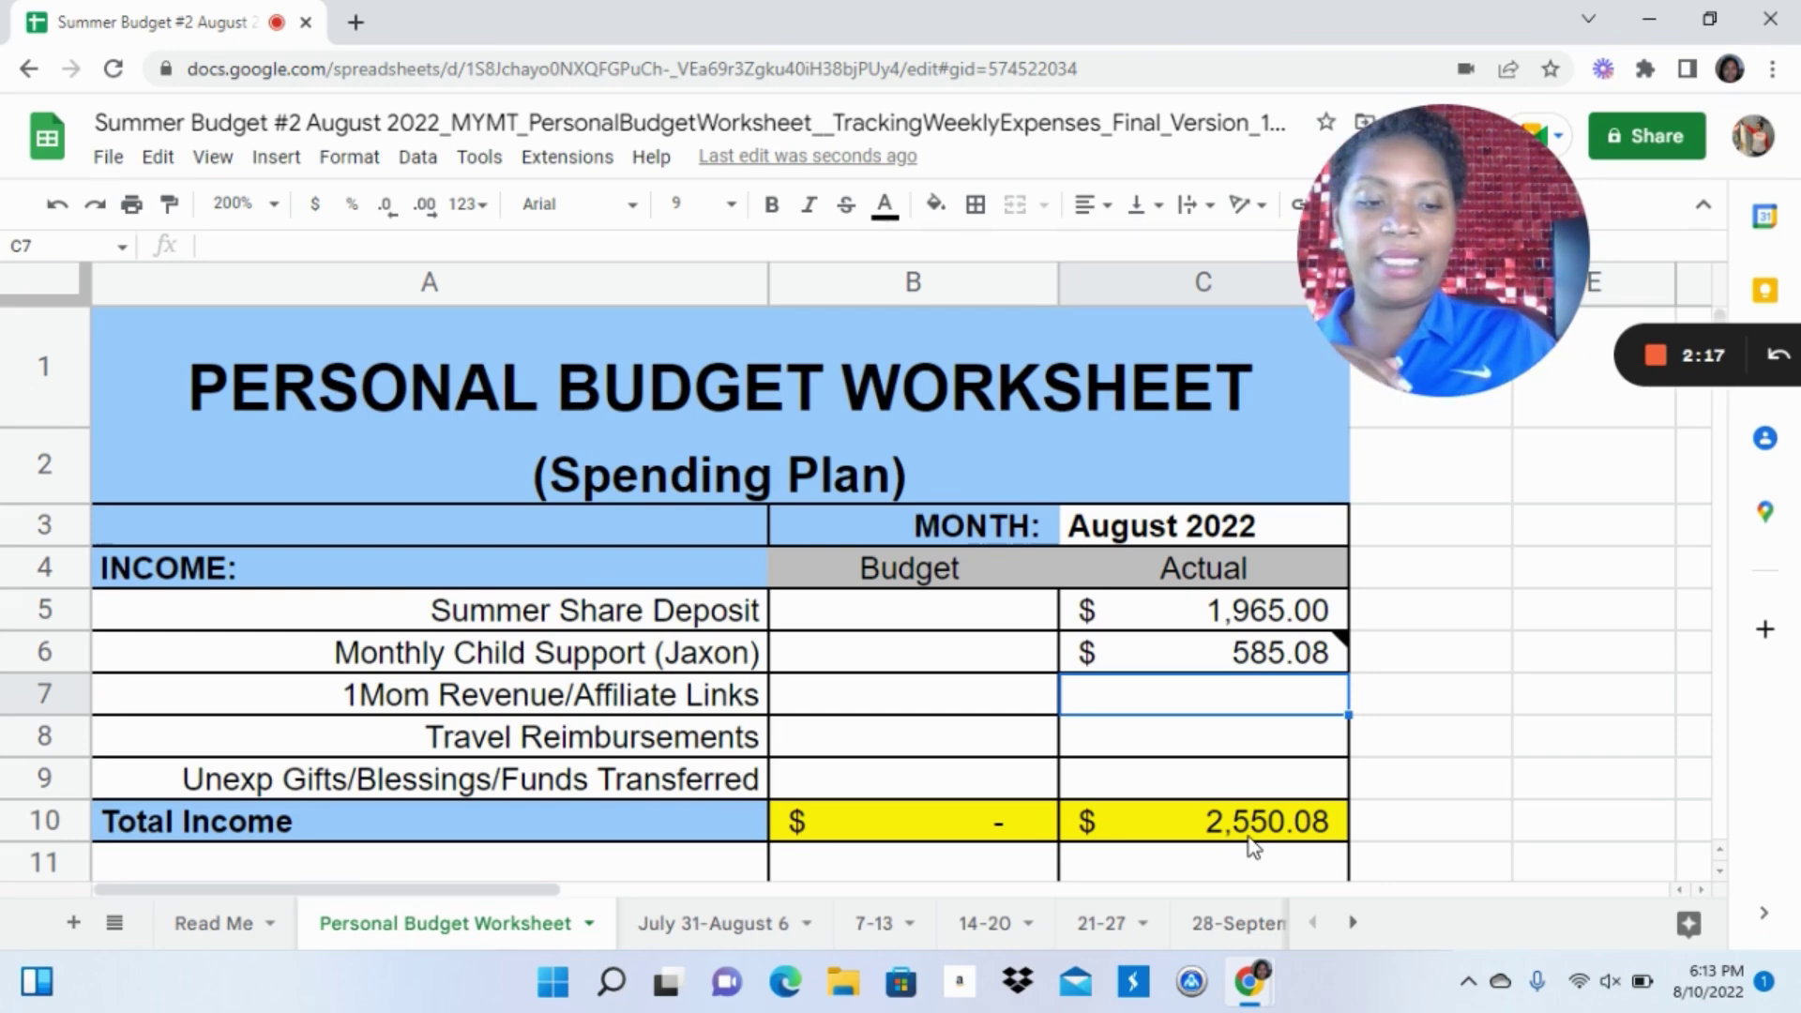
key(Down)
key(Down)
key(Down)
key(Down)
key(Down)
key(Down)
key(Down)
key(Down)
key(Down)
key(Down)
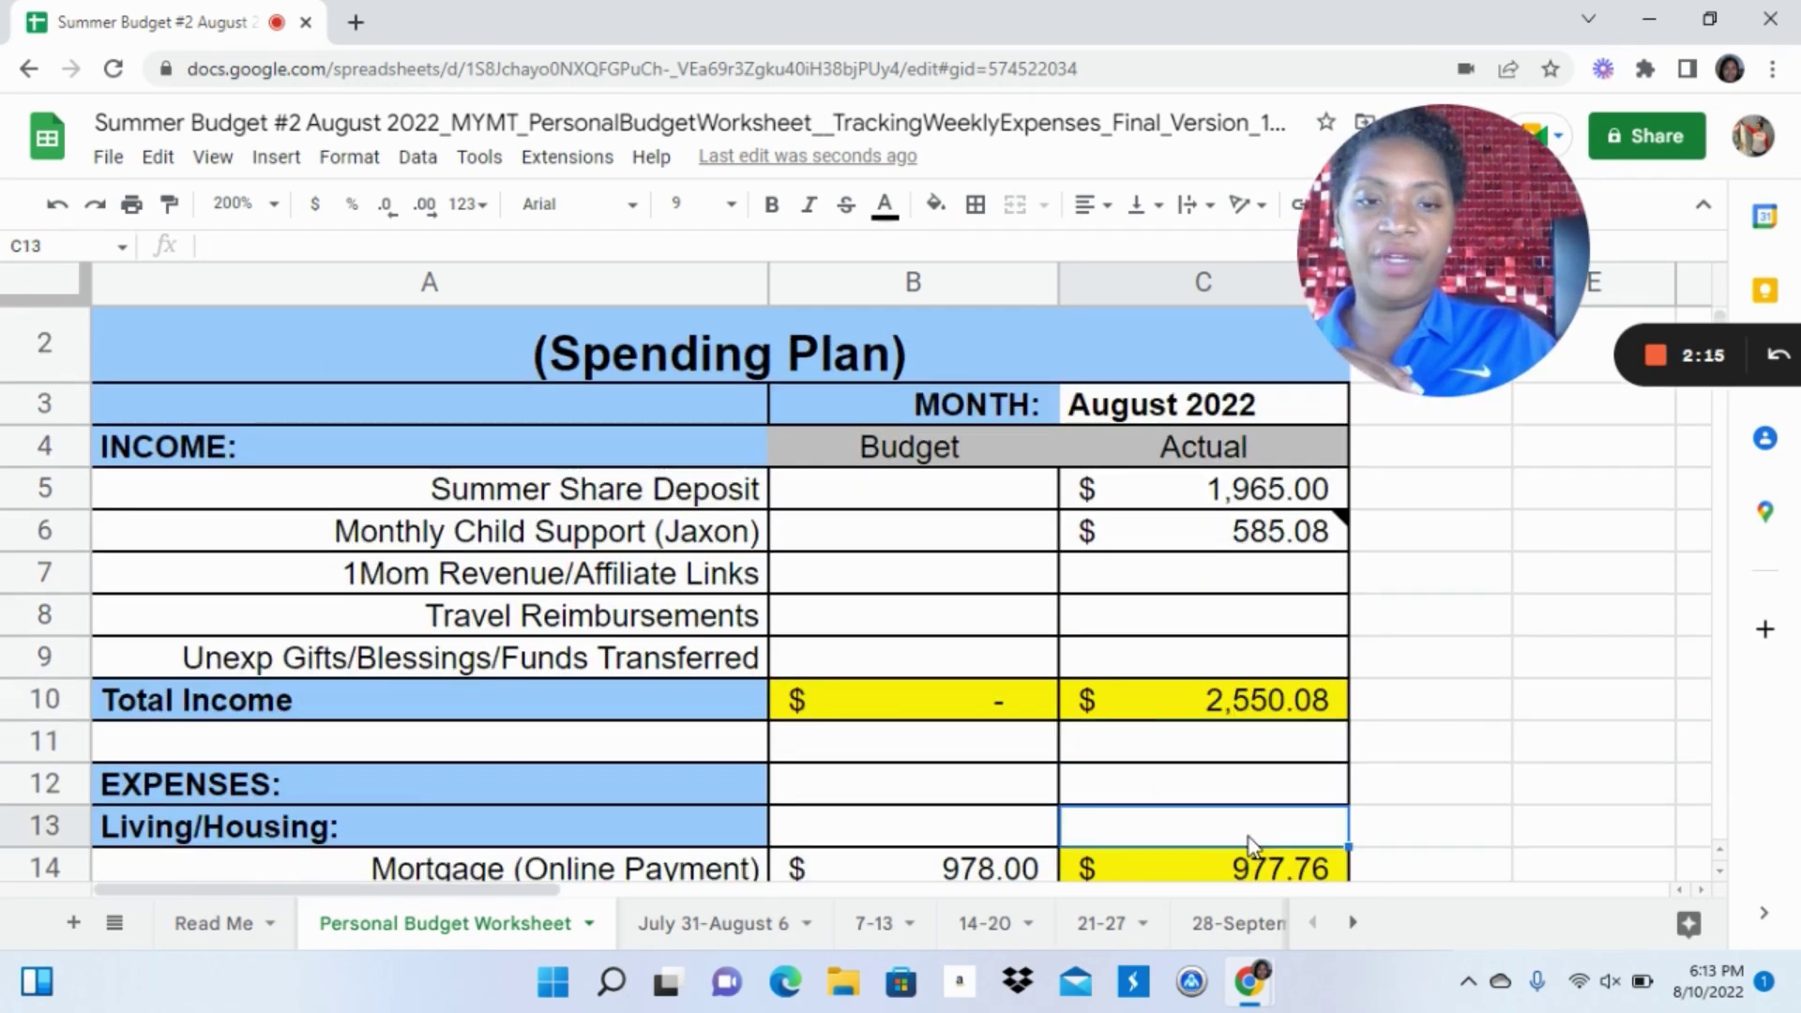
key(Down)
key(Down)
key(Down)
key(Down)
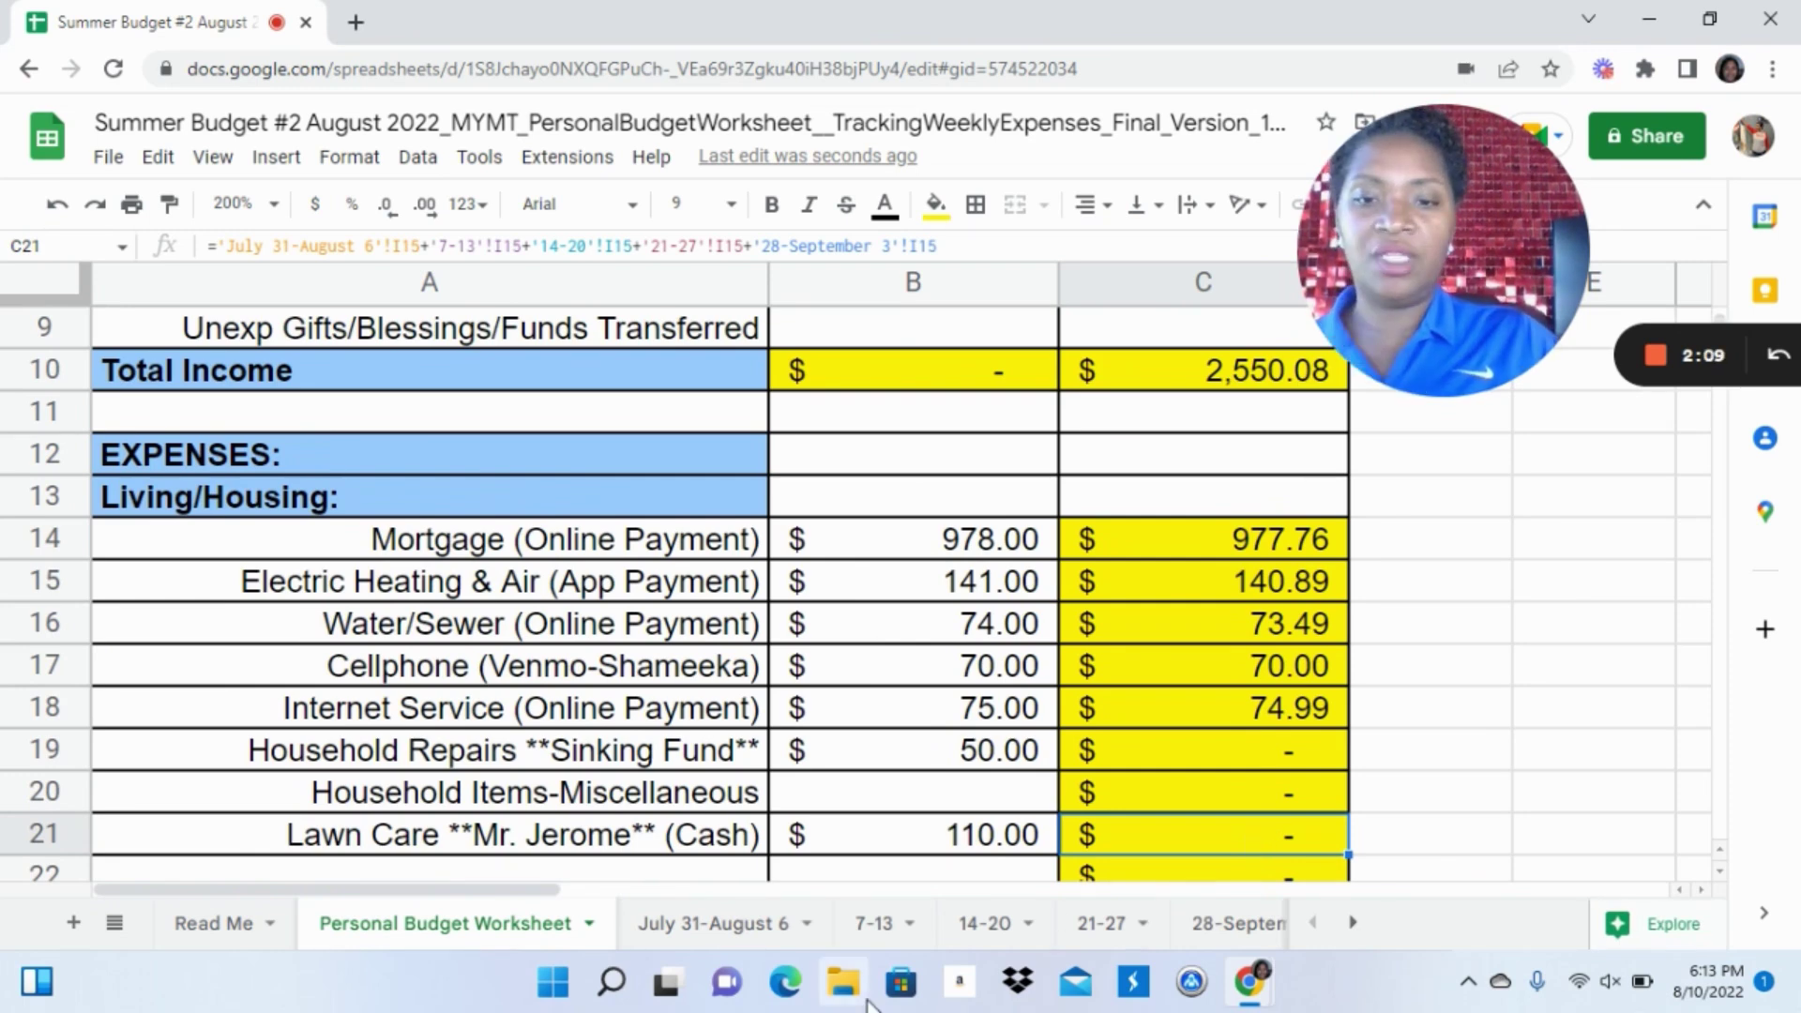
On the July 31-August 6 sheet, enter 110 for Friday in the Lawn Care row, cell G15
click(741, 928)
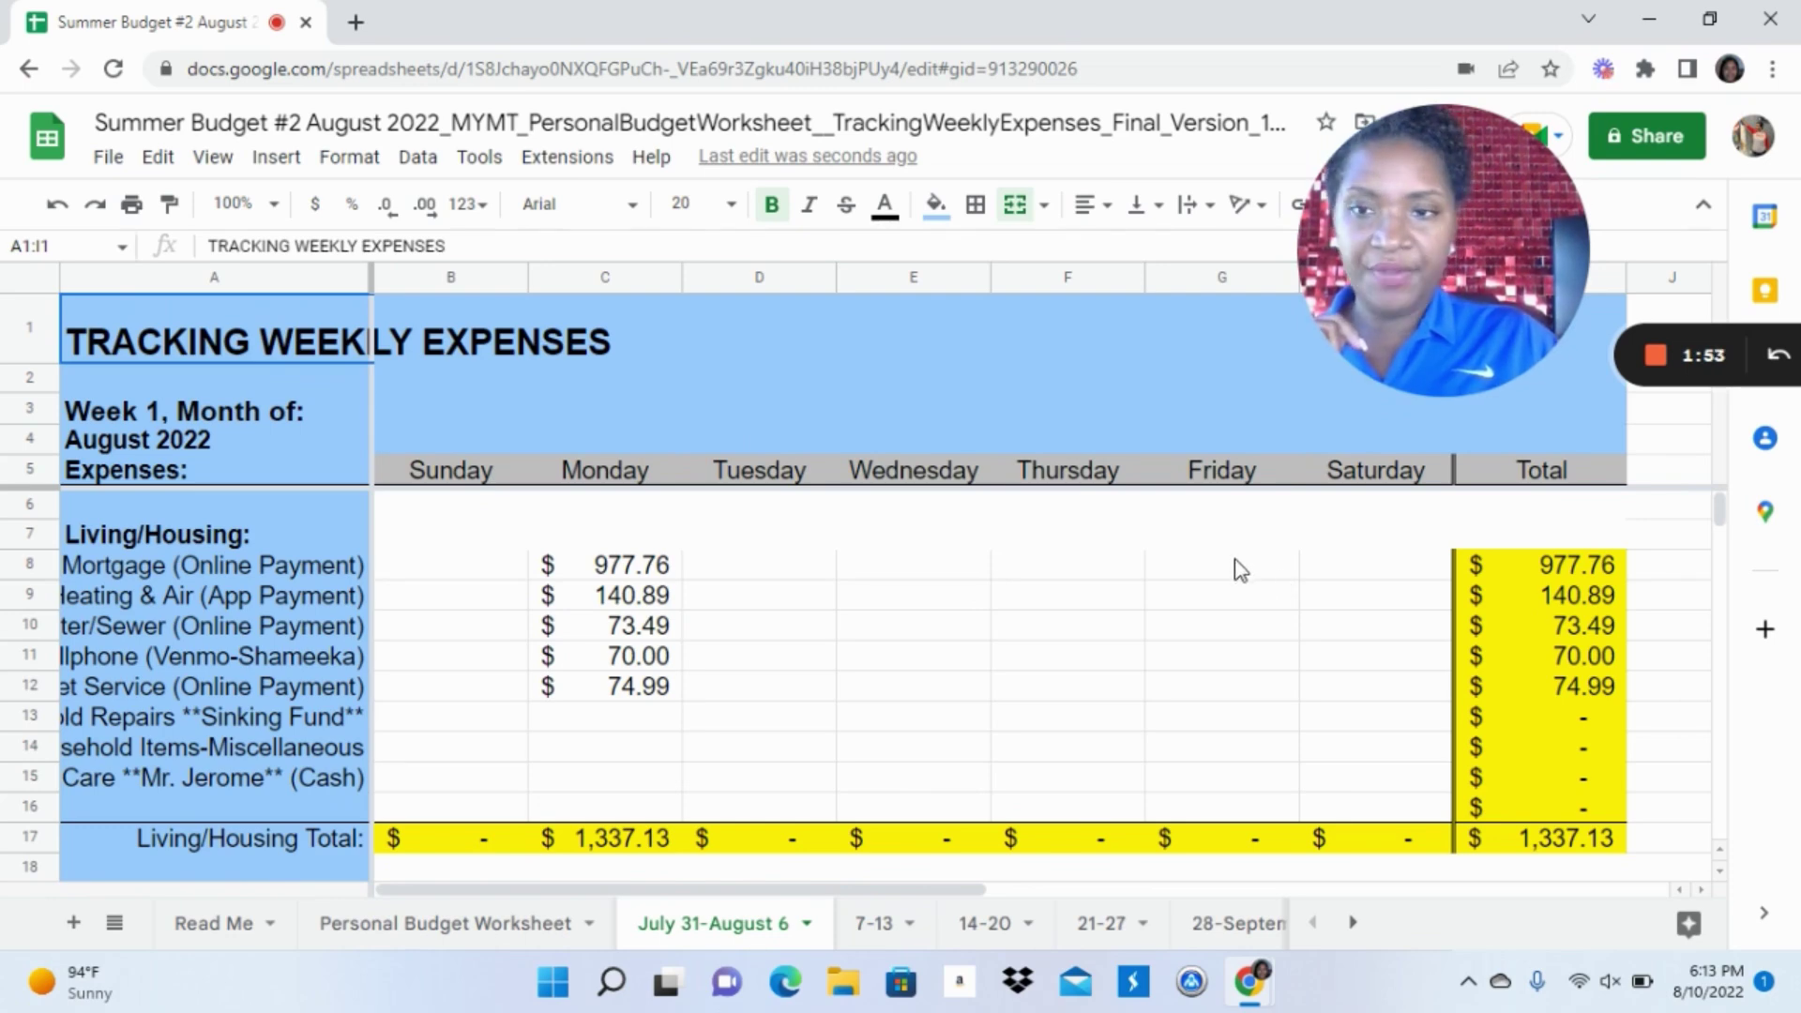
click(1251, 795)
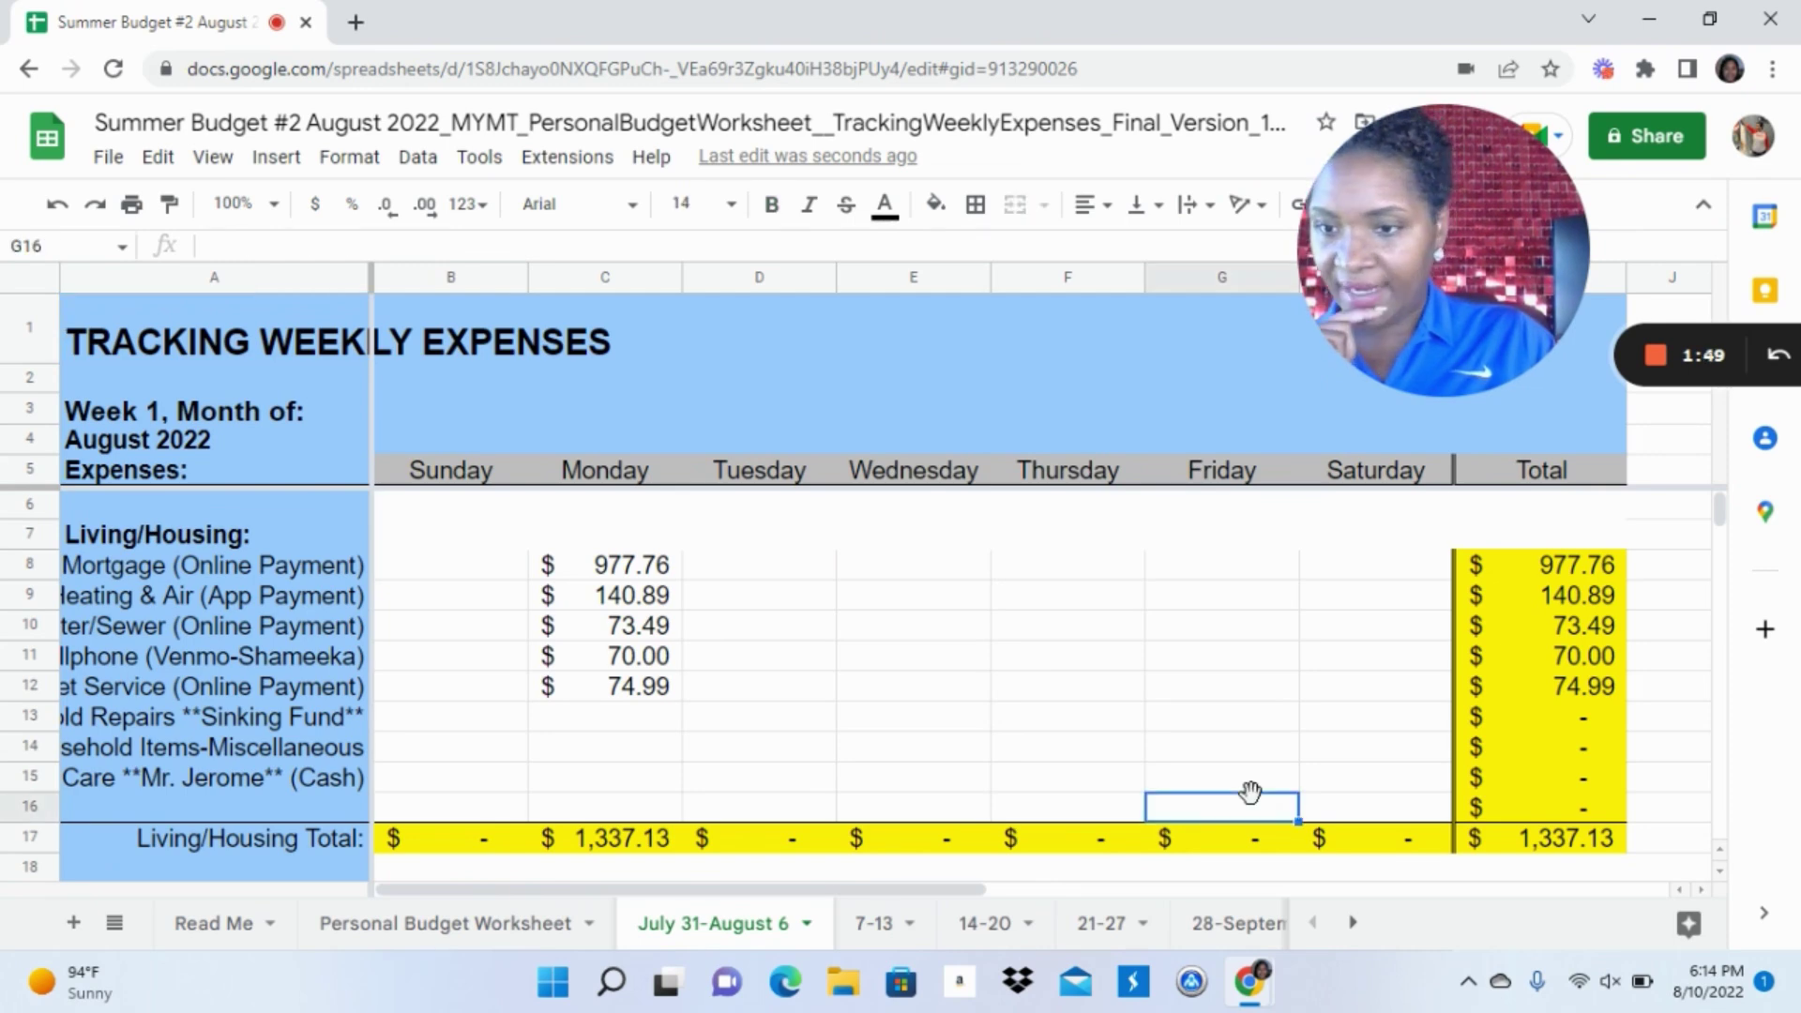
click(1253, 779)
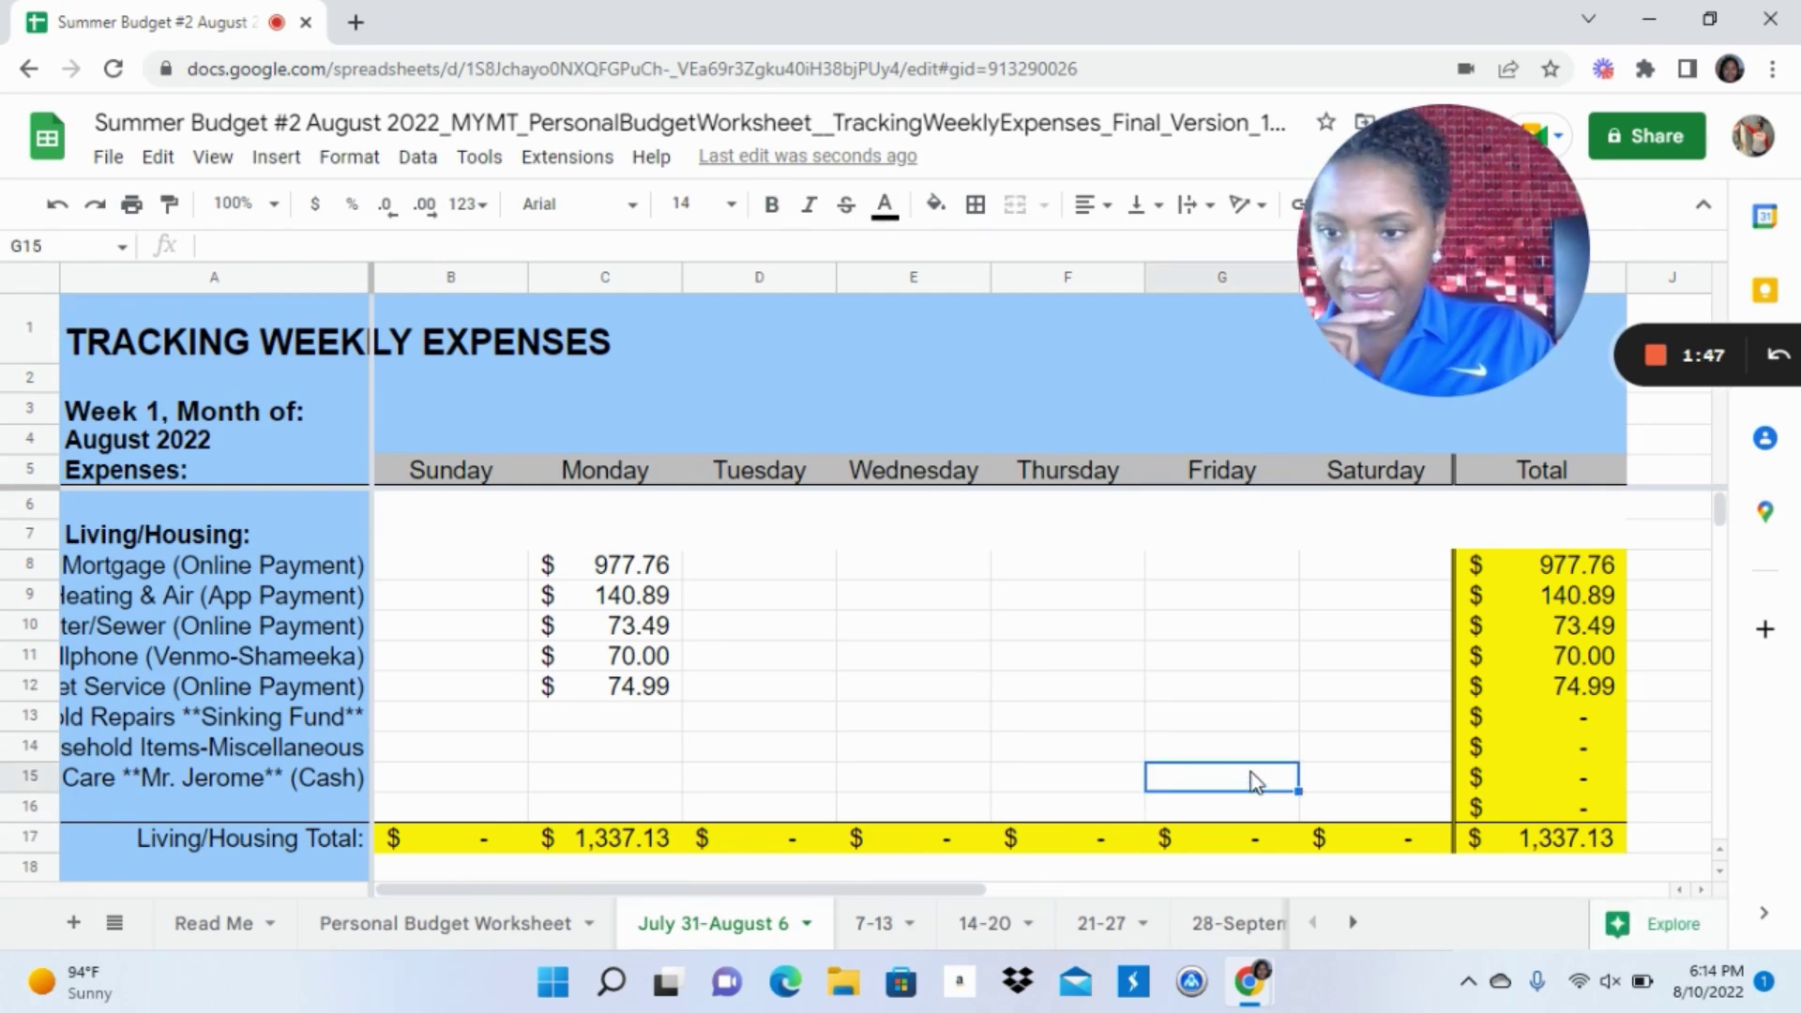
text(110)
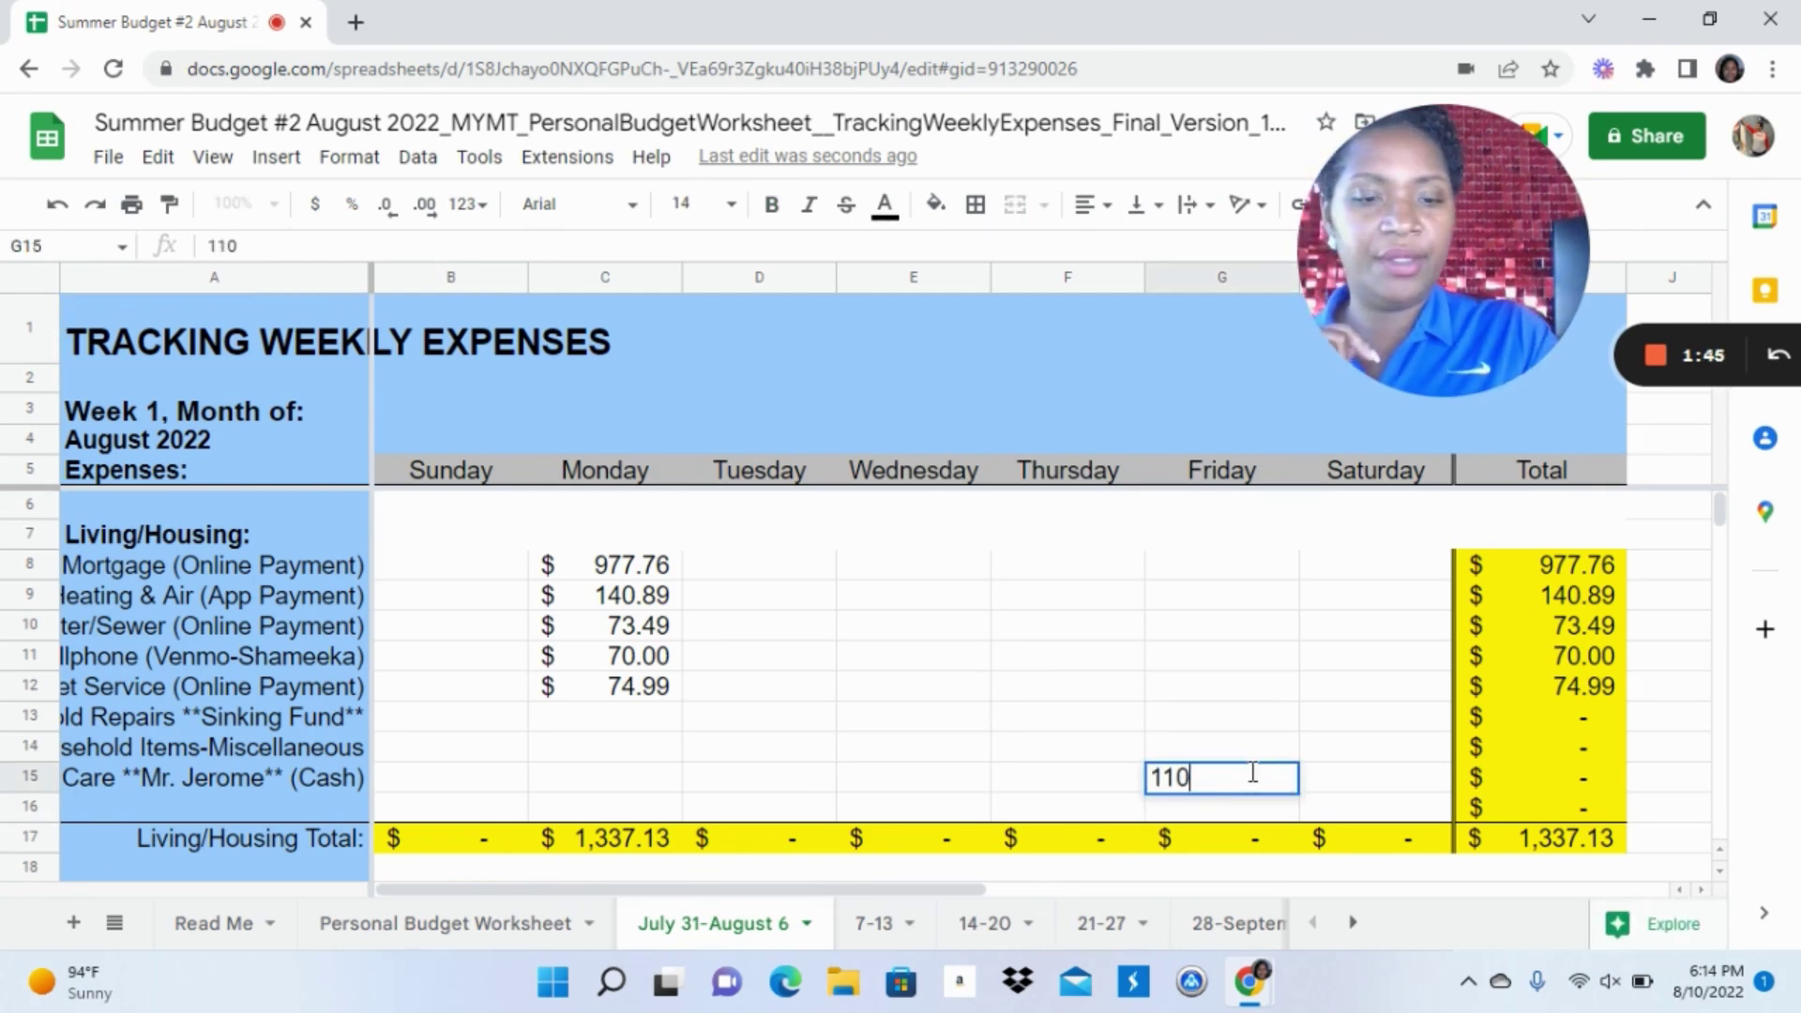
key(Return)
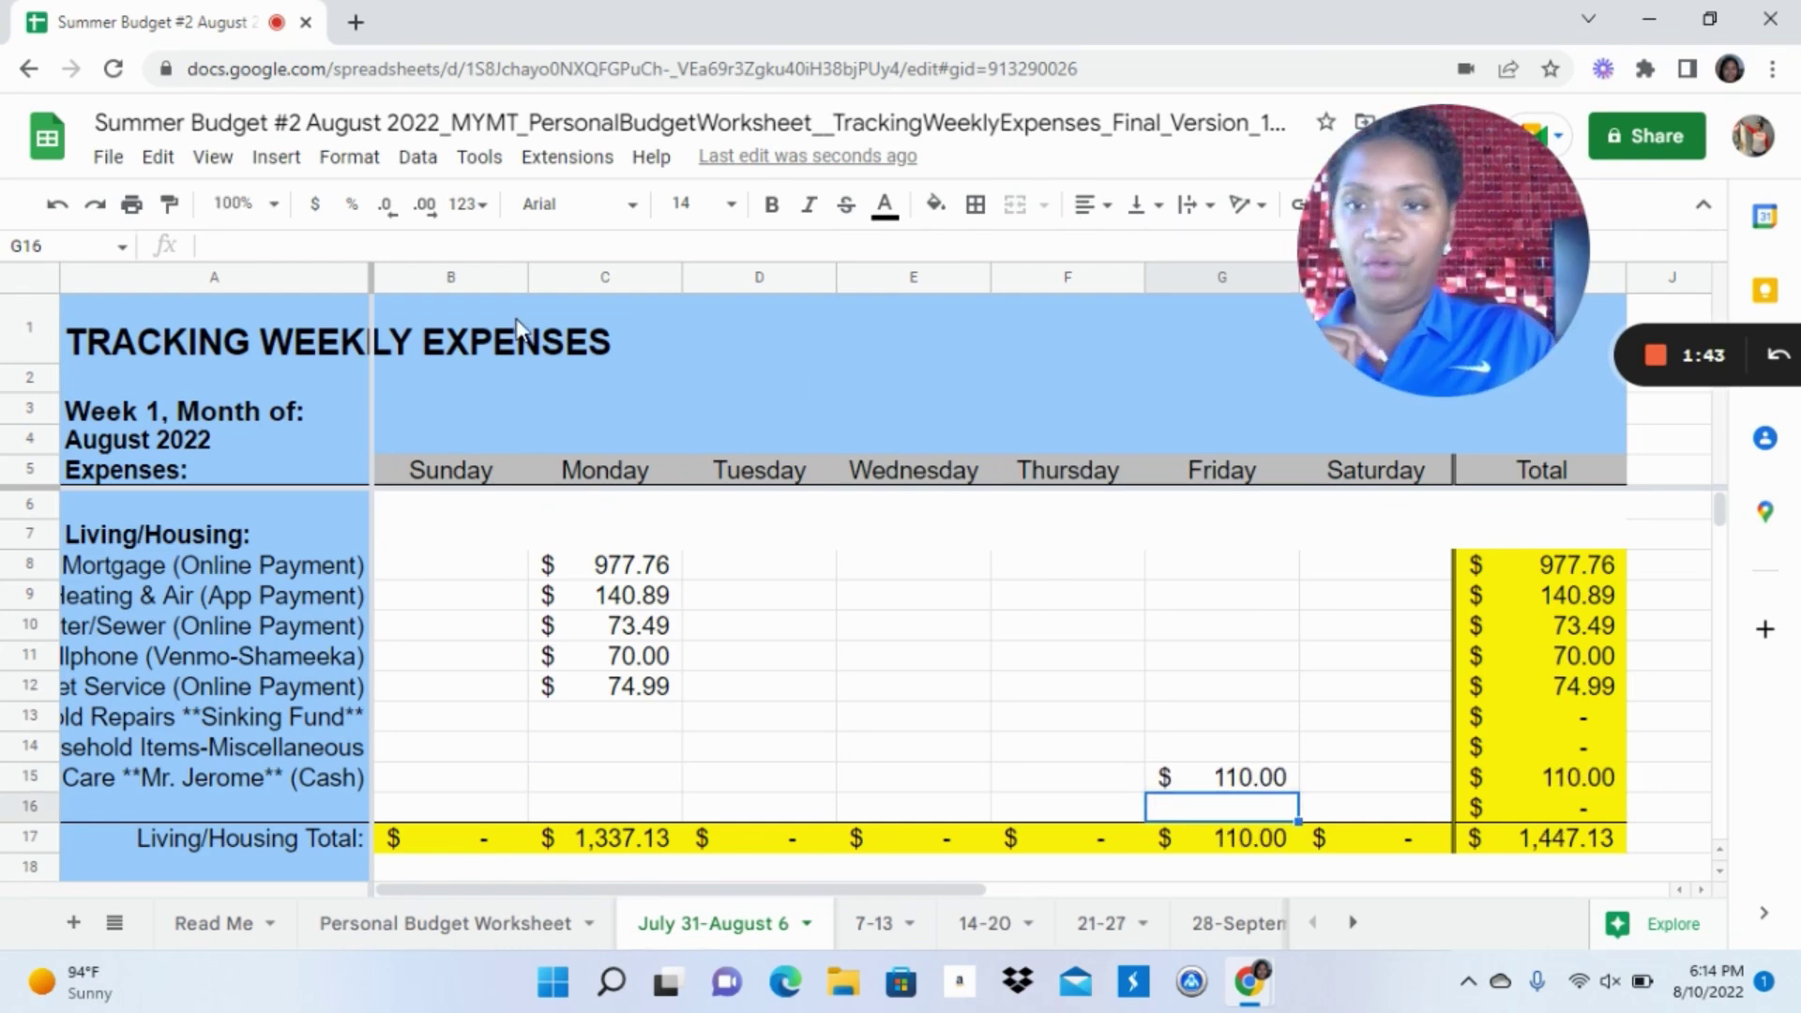
View the Personal Budget Worksheet at 200% zoom and check the Lawn Care and Regular Payments actual amounts
click(466, 939)
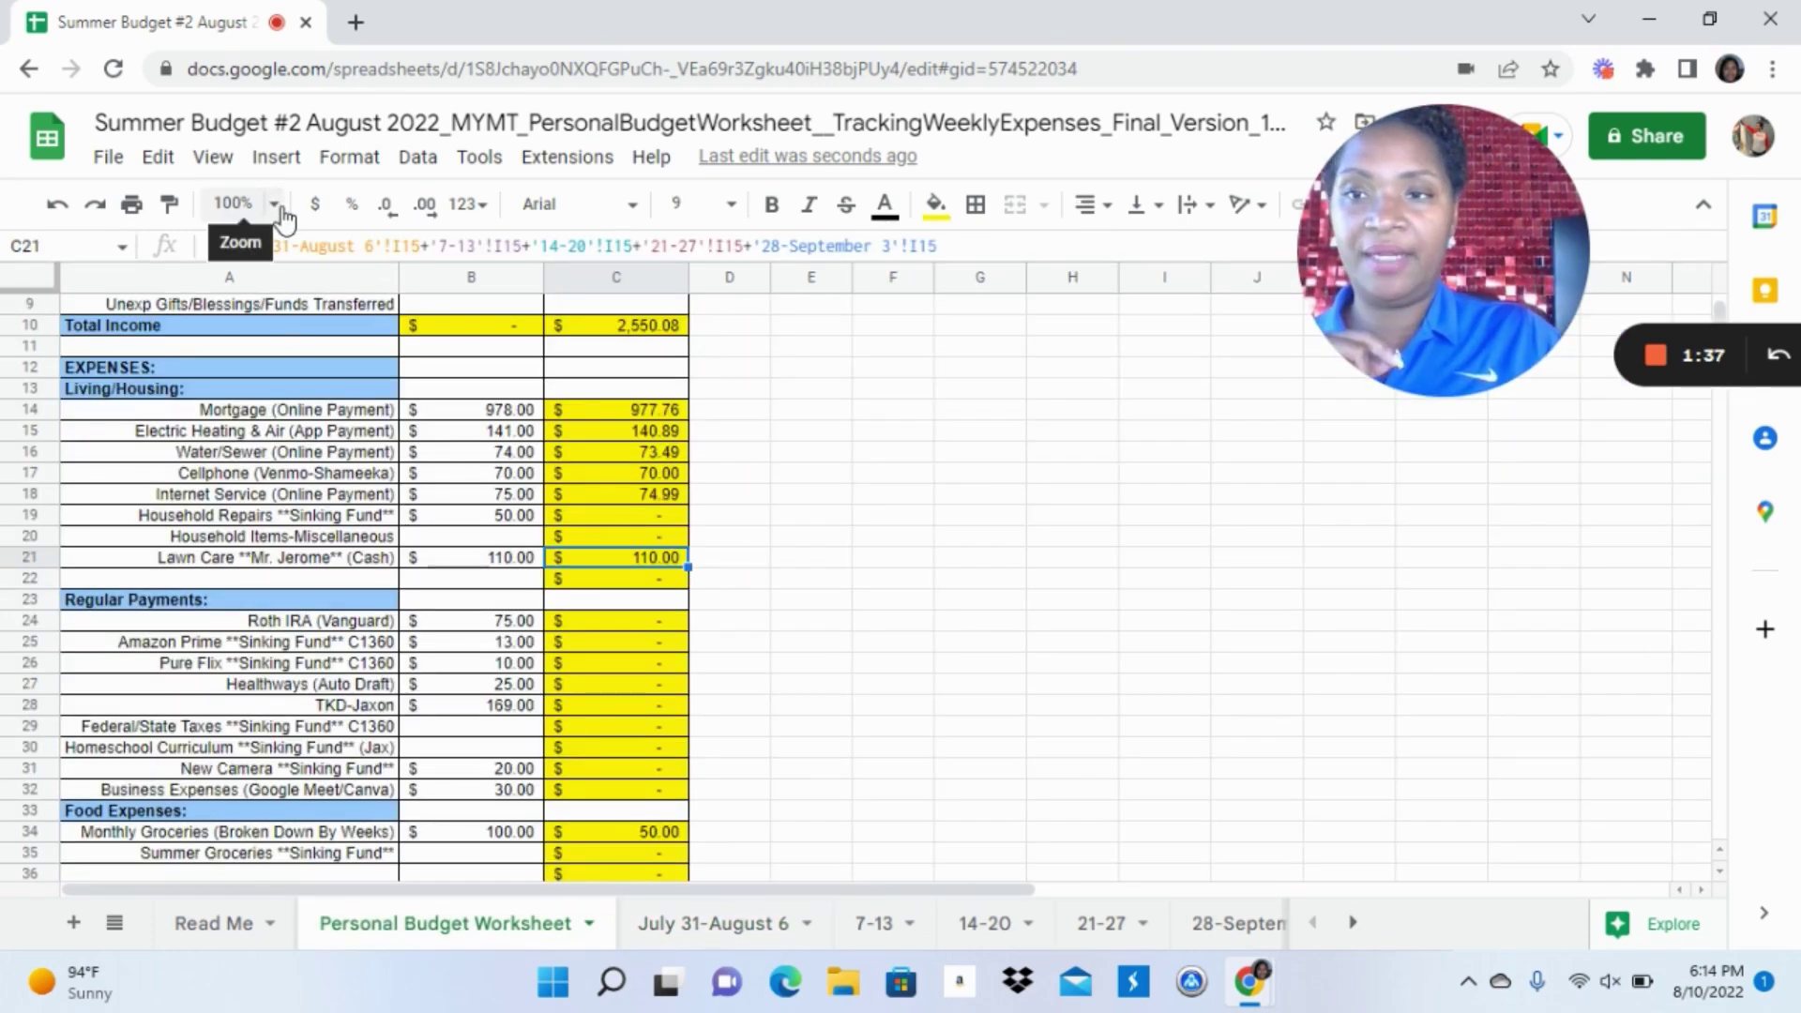
click(274, 206)
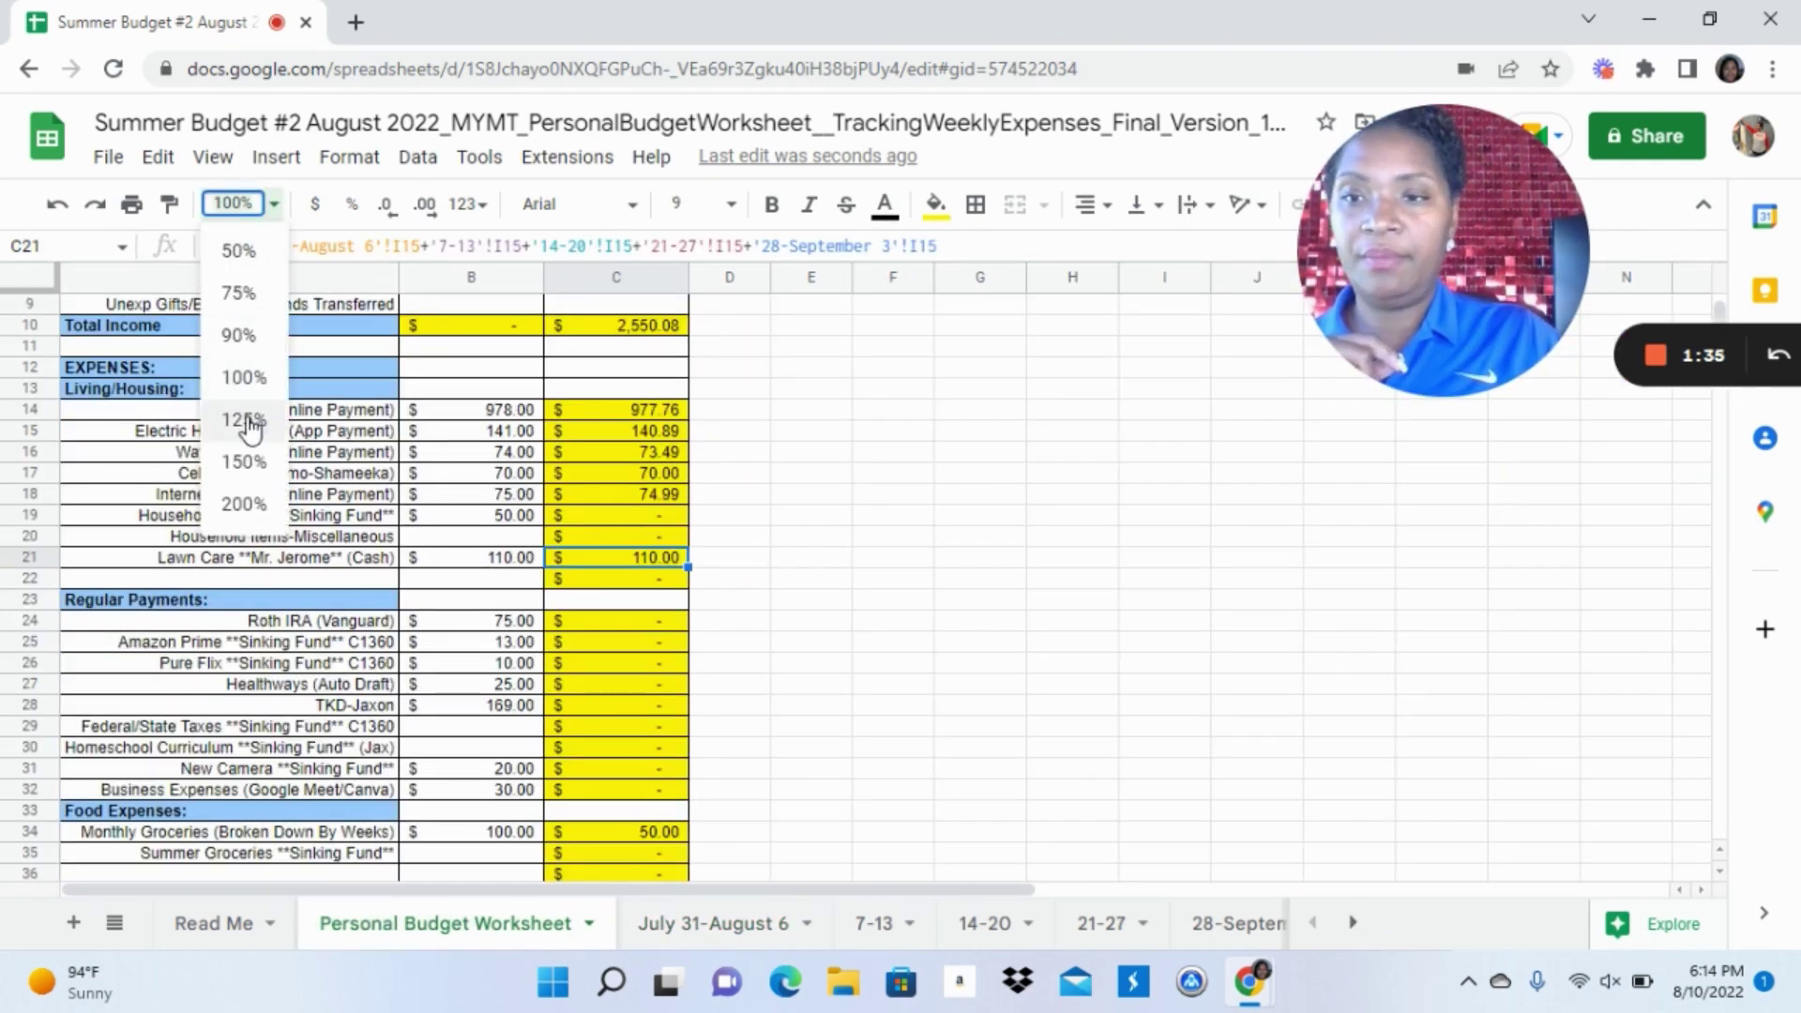
click(249, 504)
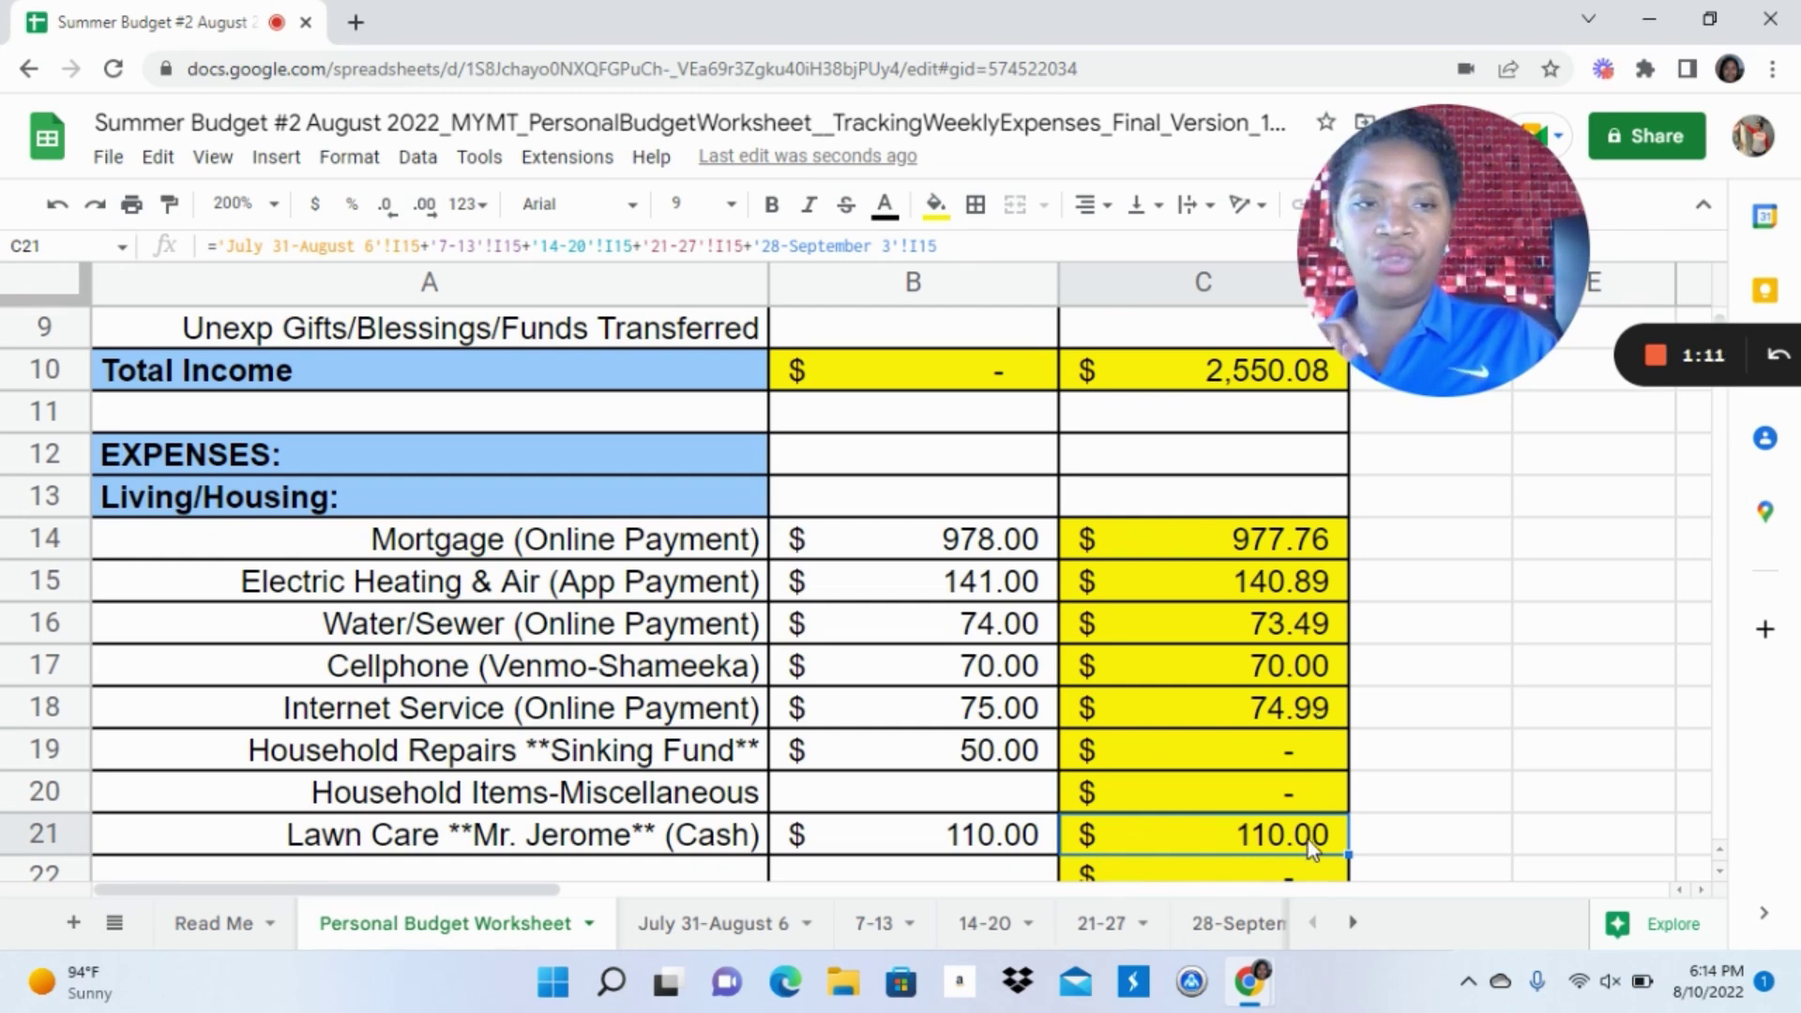
key(Down)
key(Down)
key(Down)
key(Down)
key(Down)
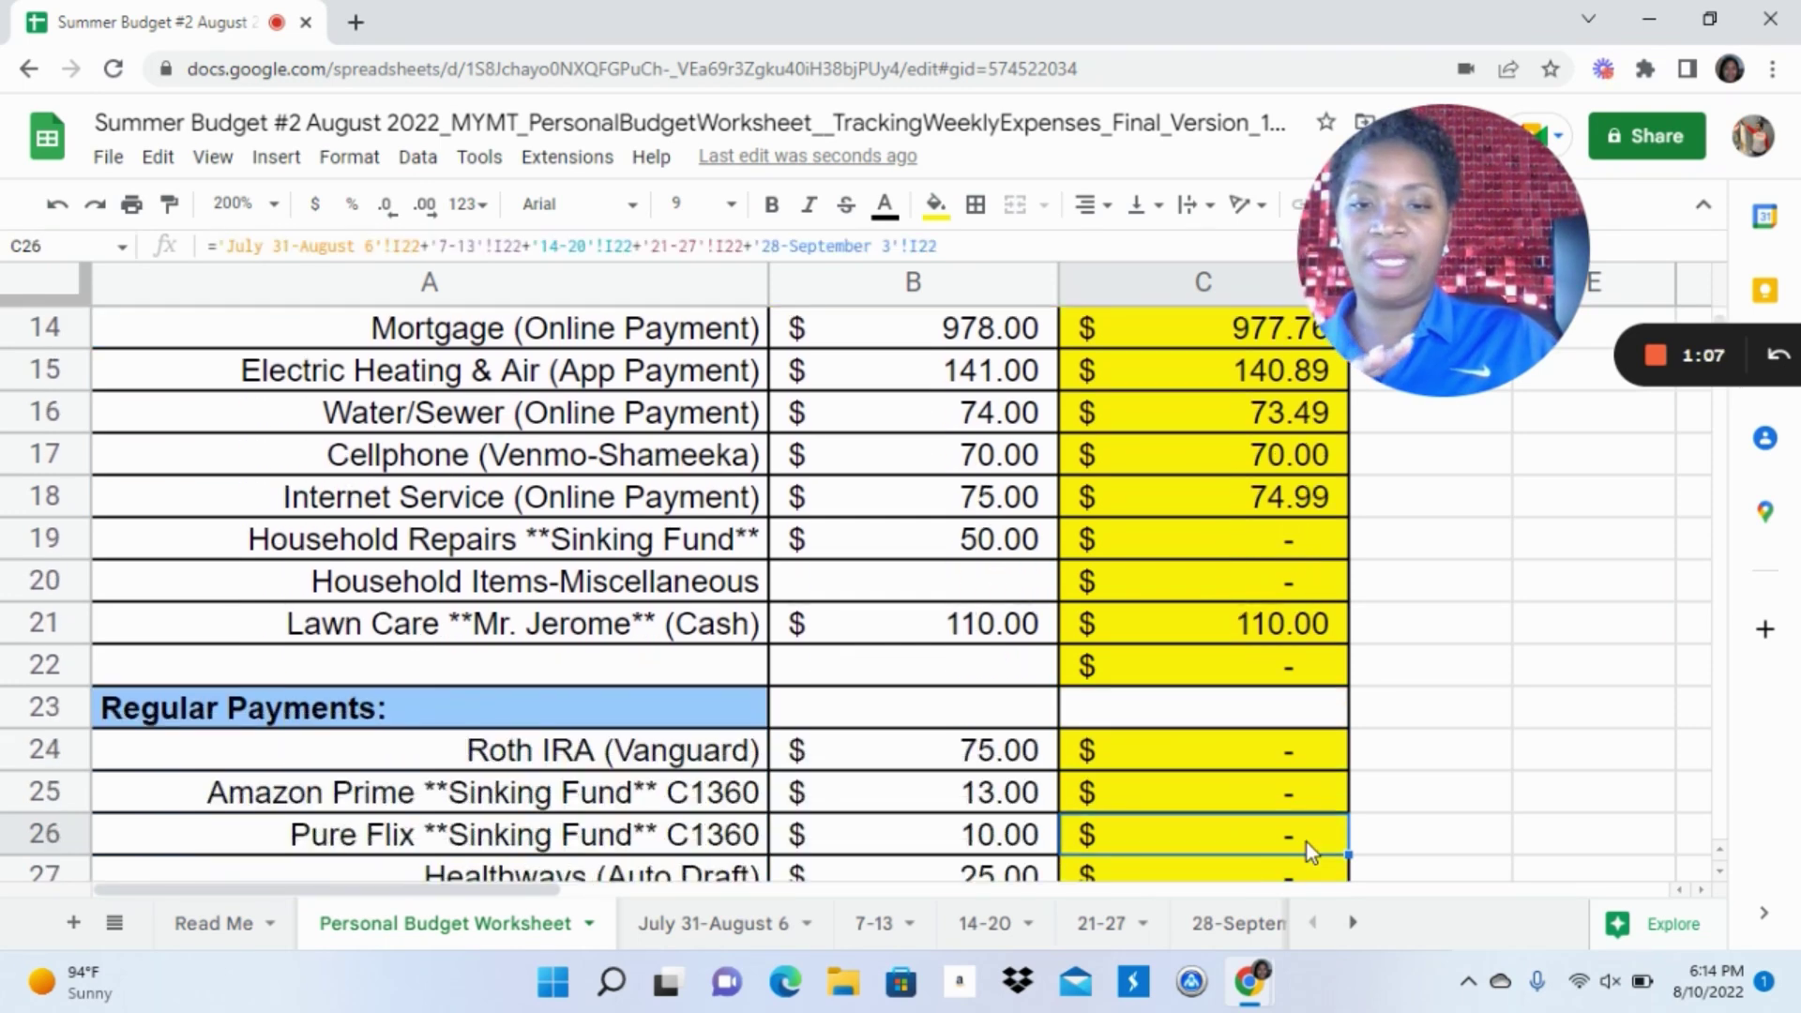
key(Down)
key(Down)
key(Down)
key(Down)
key(Down)
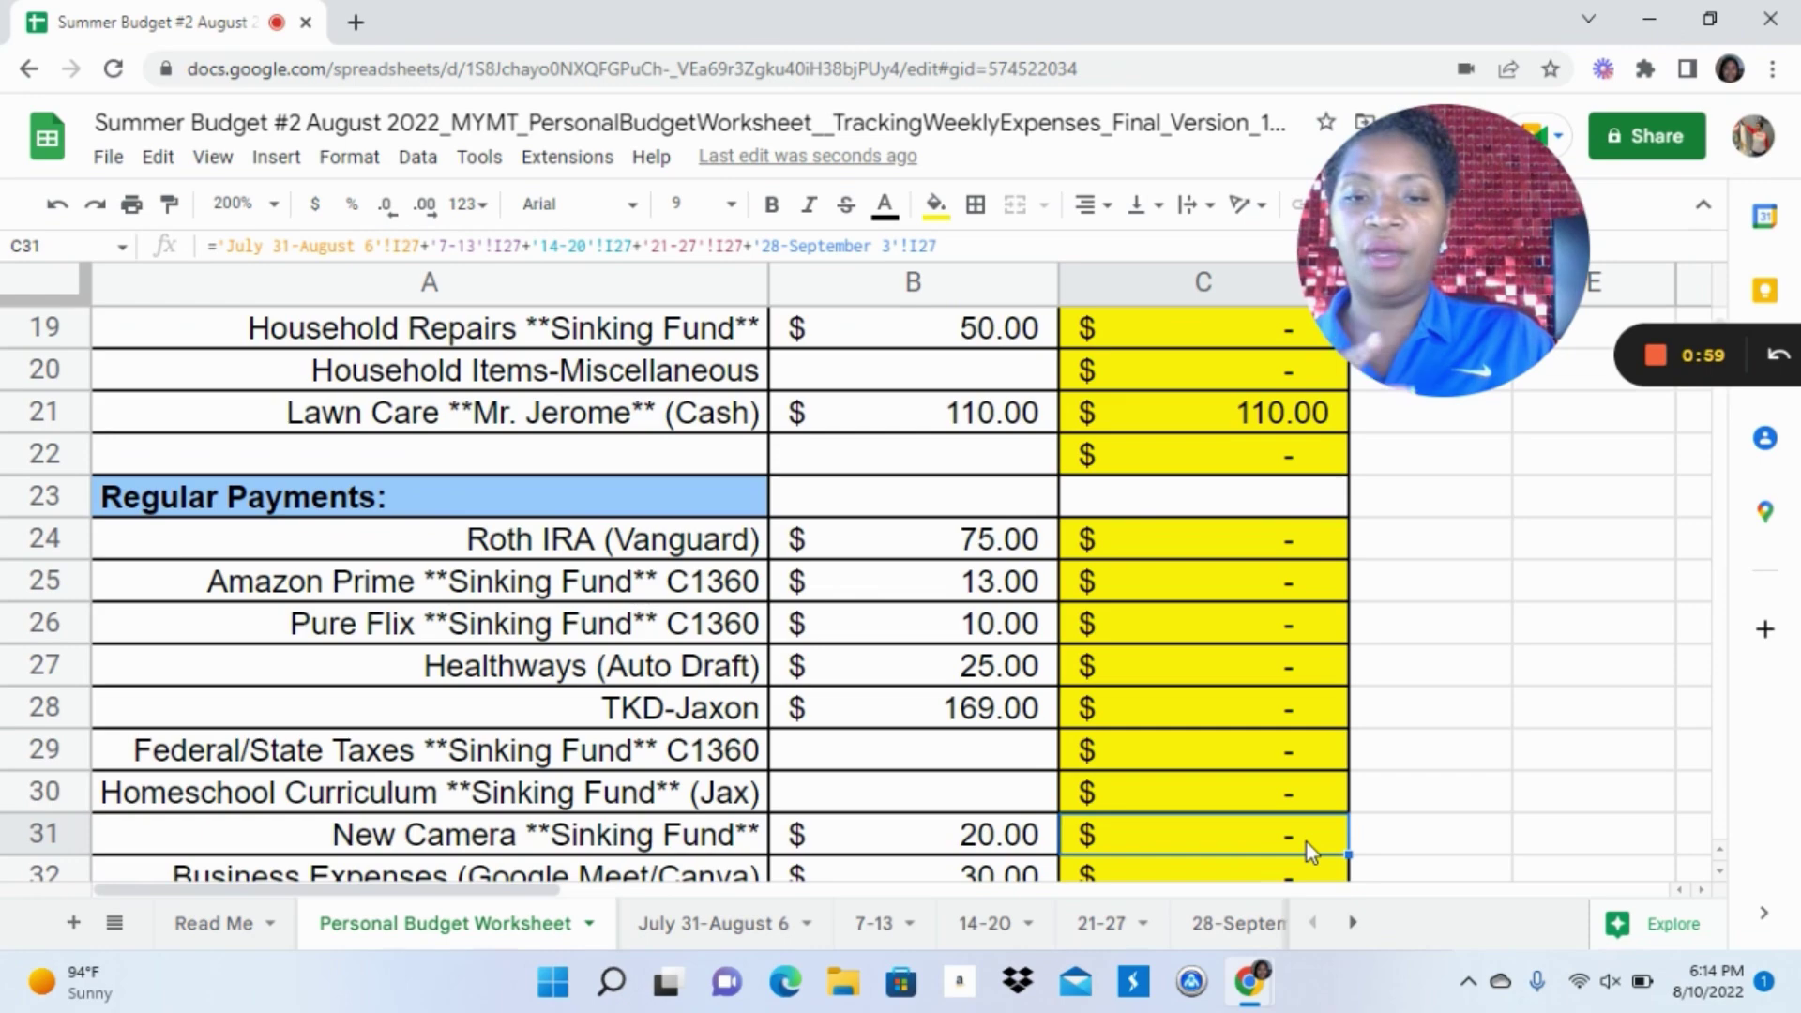
On the July 31-August 6 sheet, enter Friday's Regular Payments: 25 for Healthways in G23 and 169 for TKD in G24
click(741, 928)
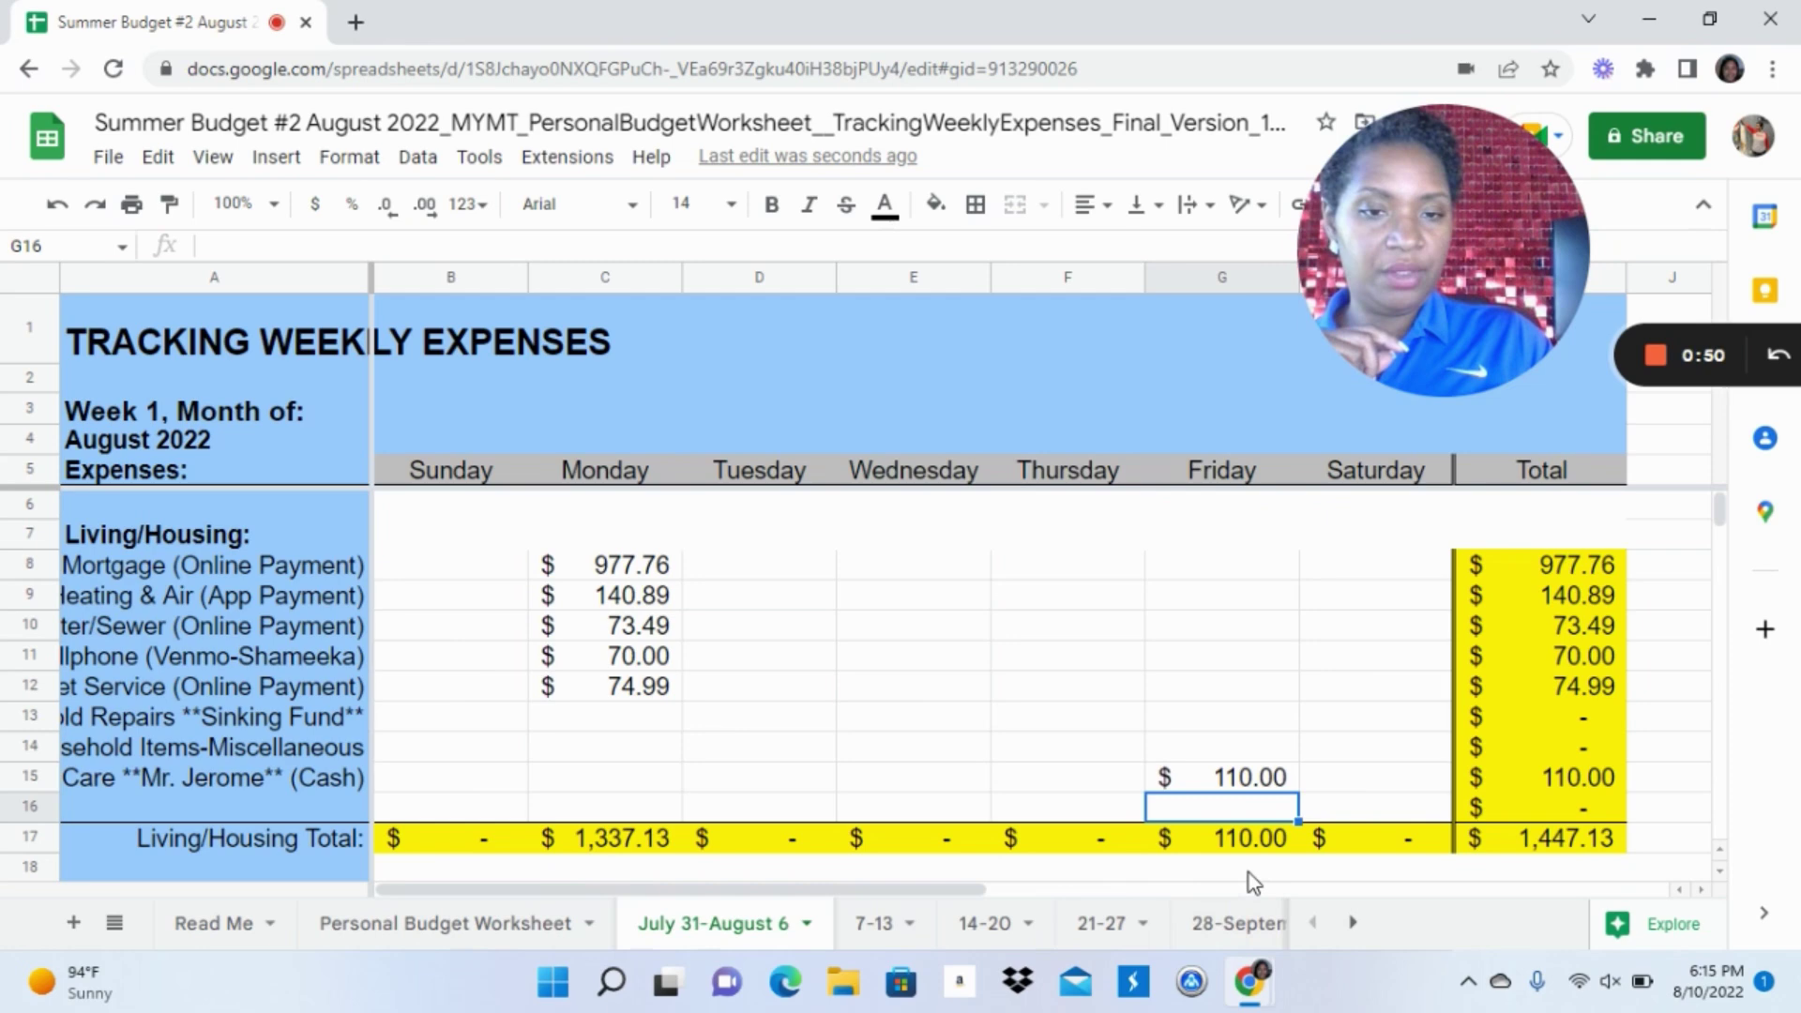
key(Left)
key(Left)
key(Left)
key(Left)
key(Left)
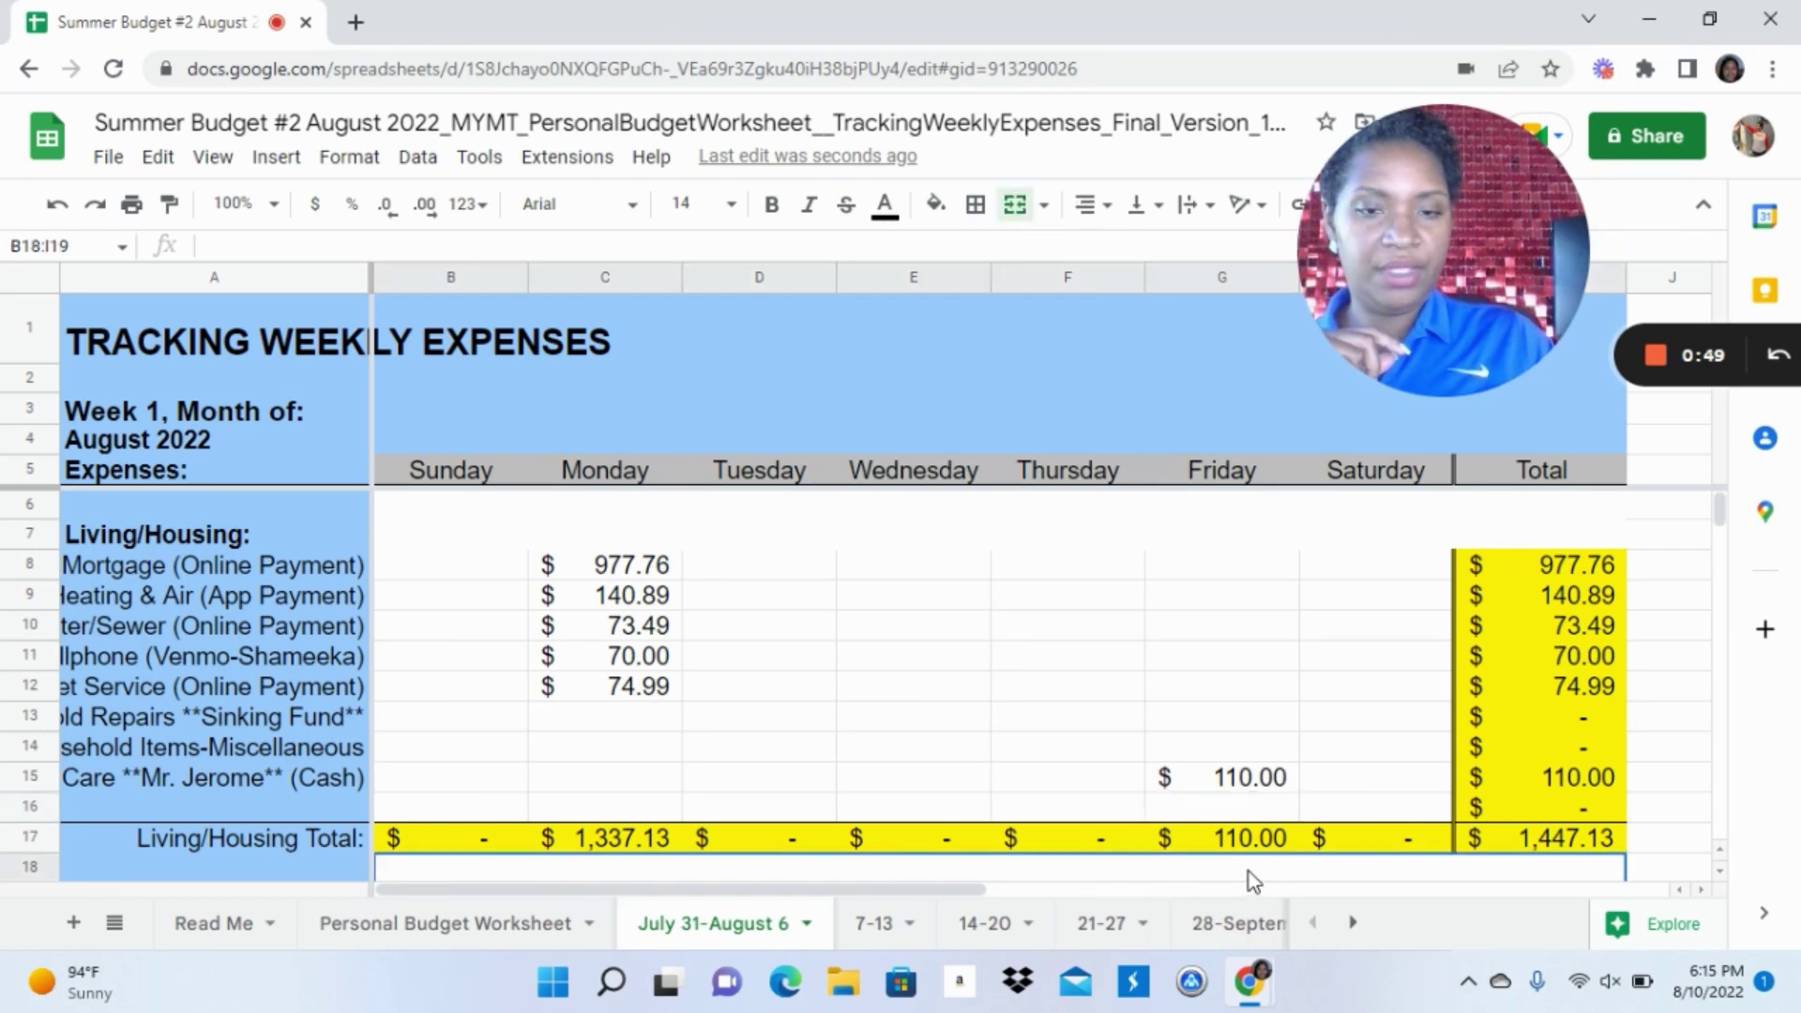
key(Down)
key(Down)
key(Down)
key(Down)
key(Down)
key(Down)
key(Down)
key(Down)
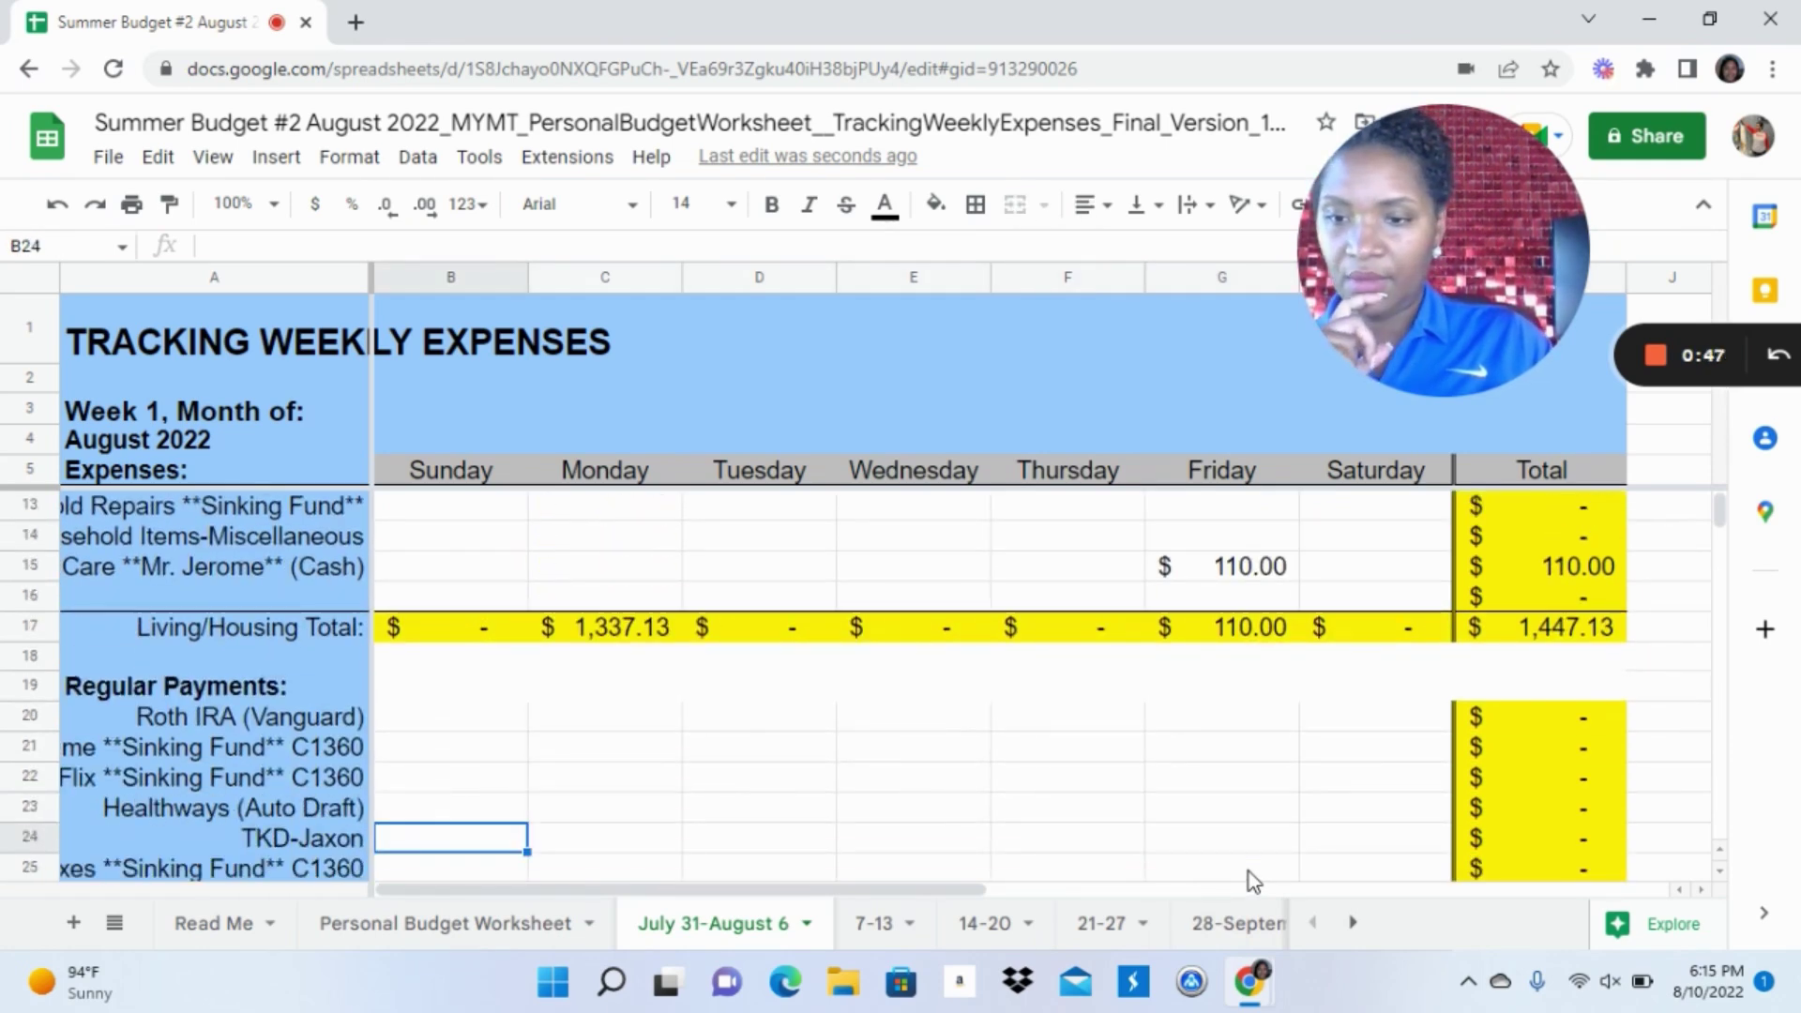
key(Up)
key(Right)
key(Right)
key(Right)
key(Right)
key(Right)
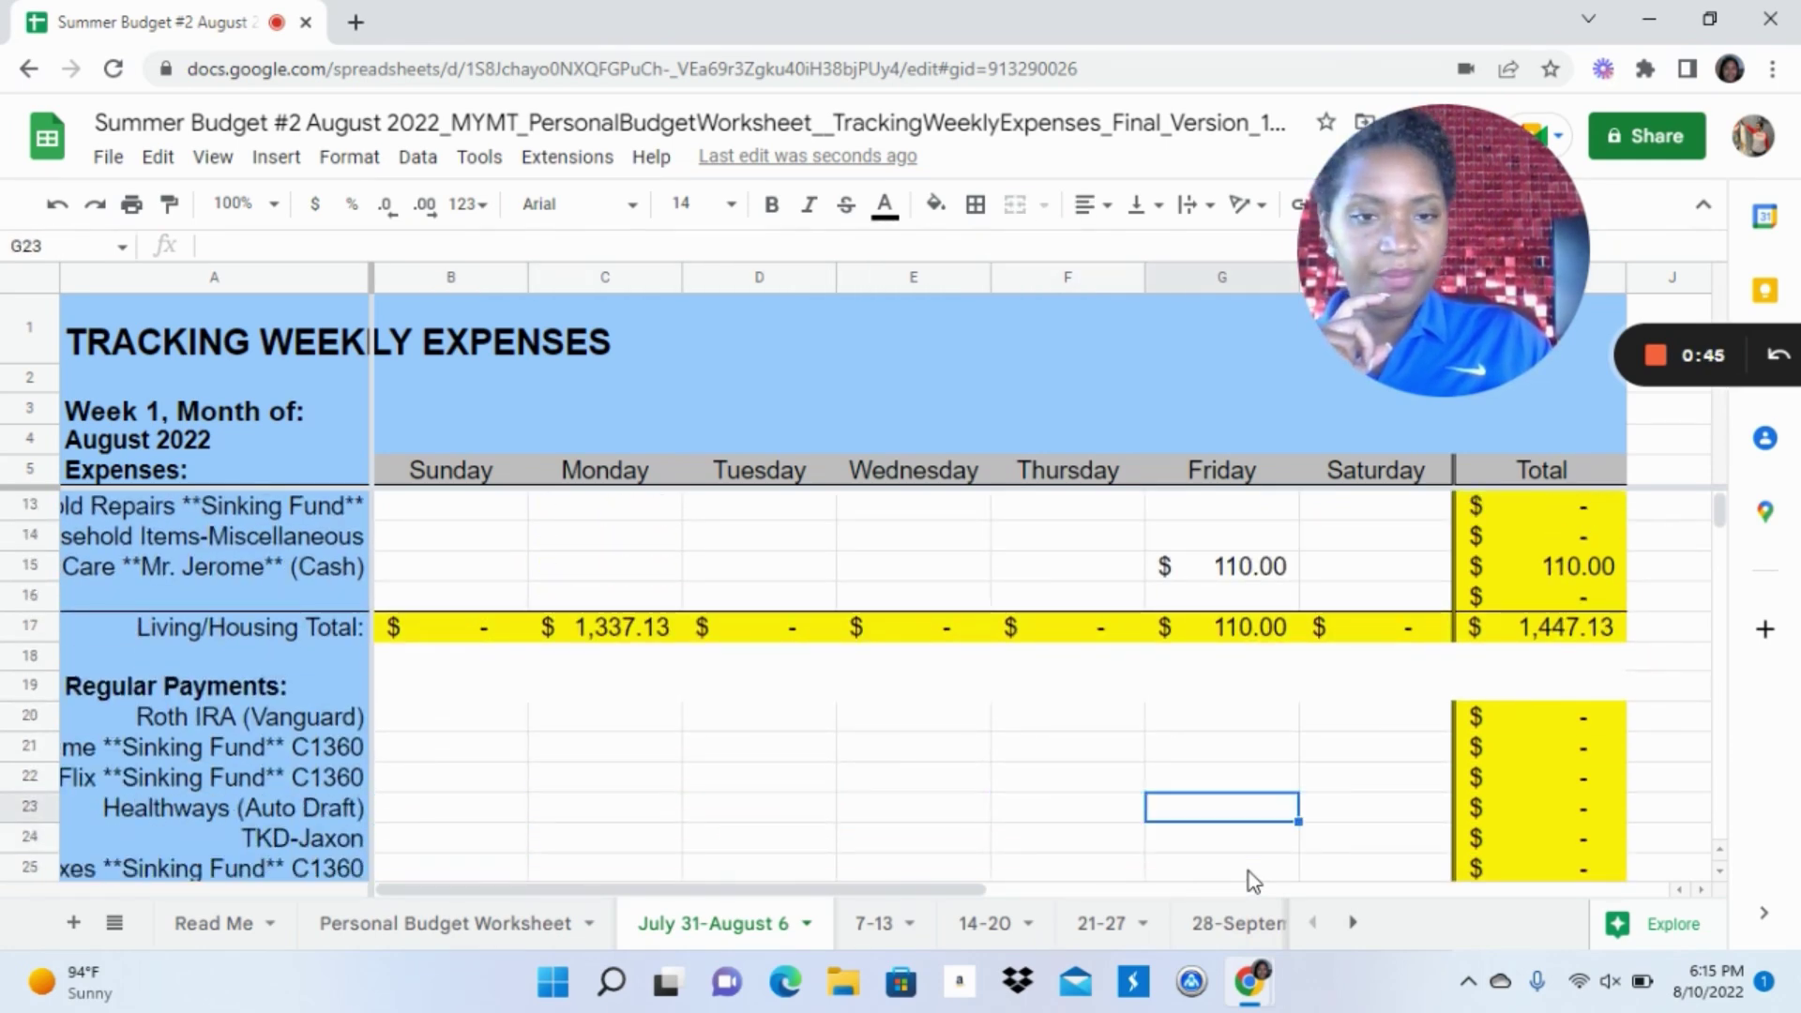
text(25)
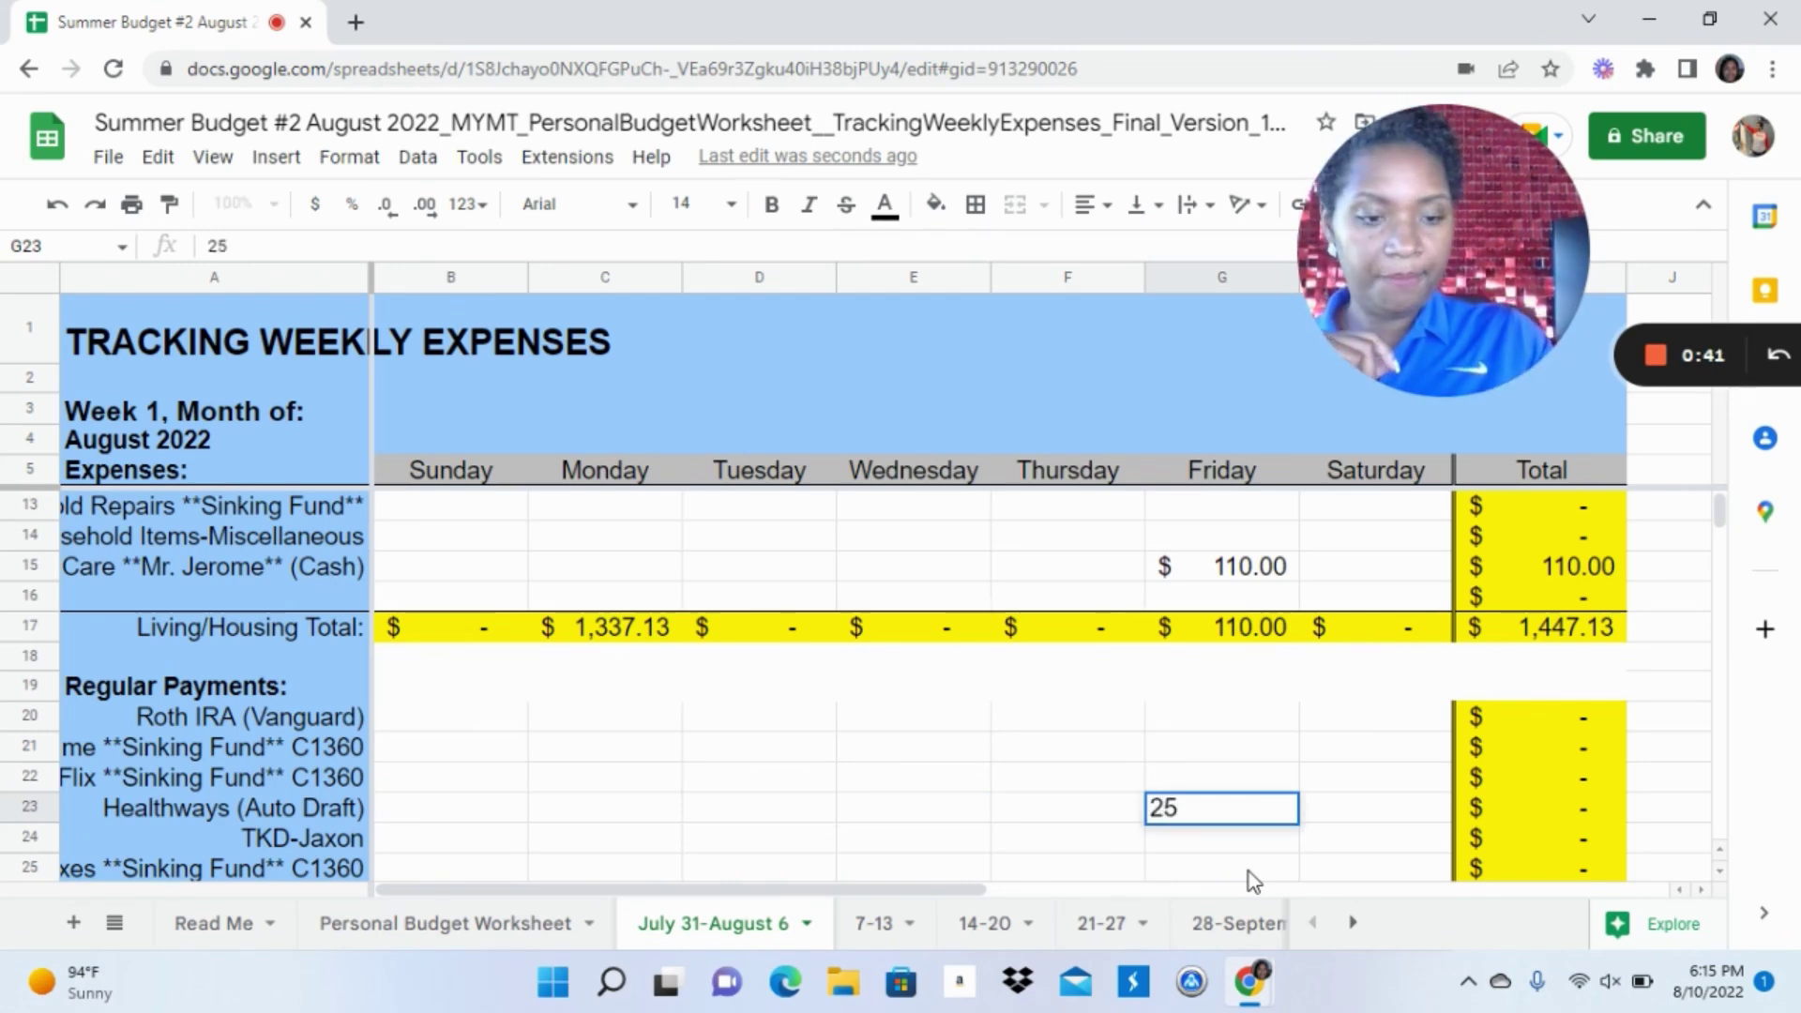
key(Return)
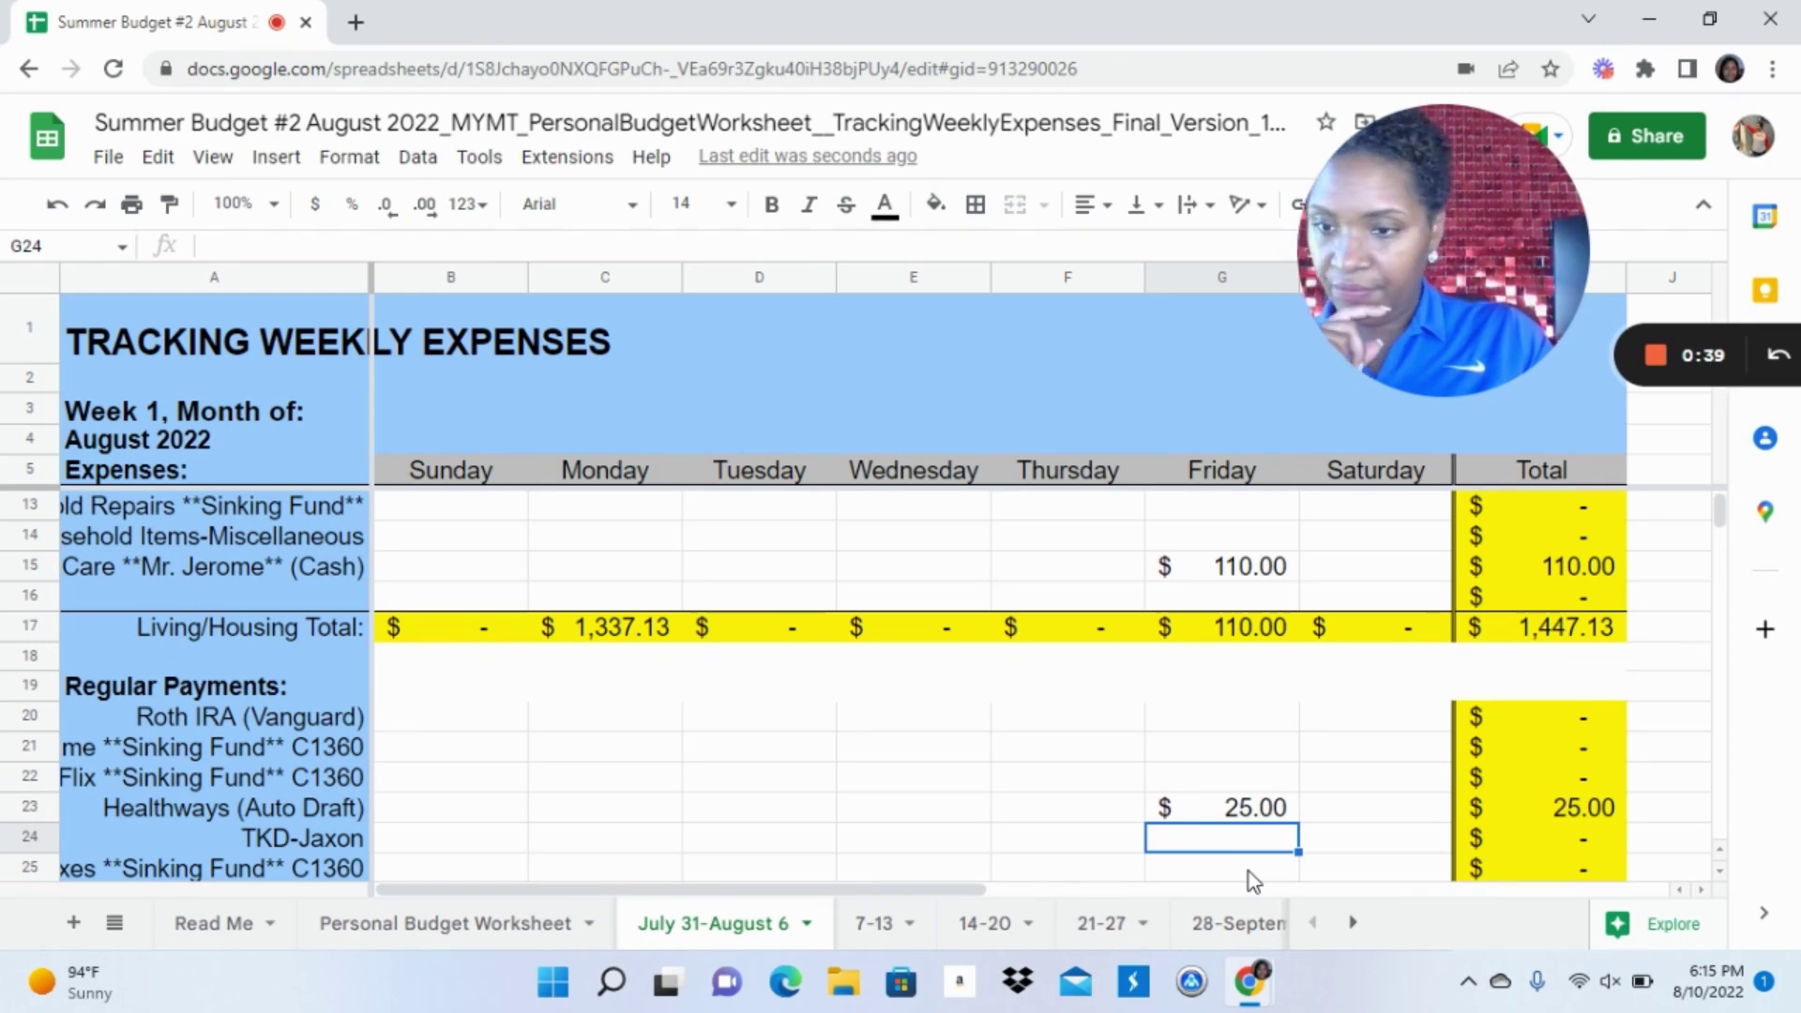
text(169)
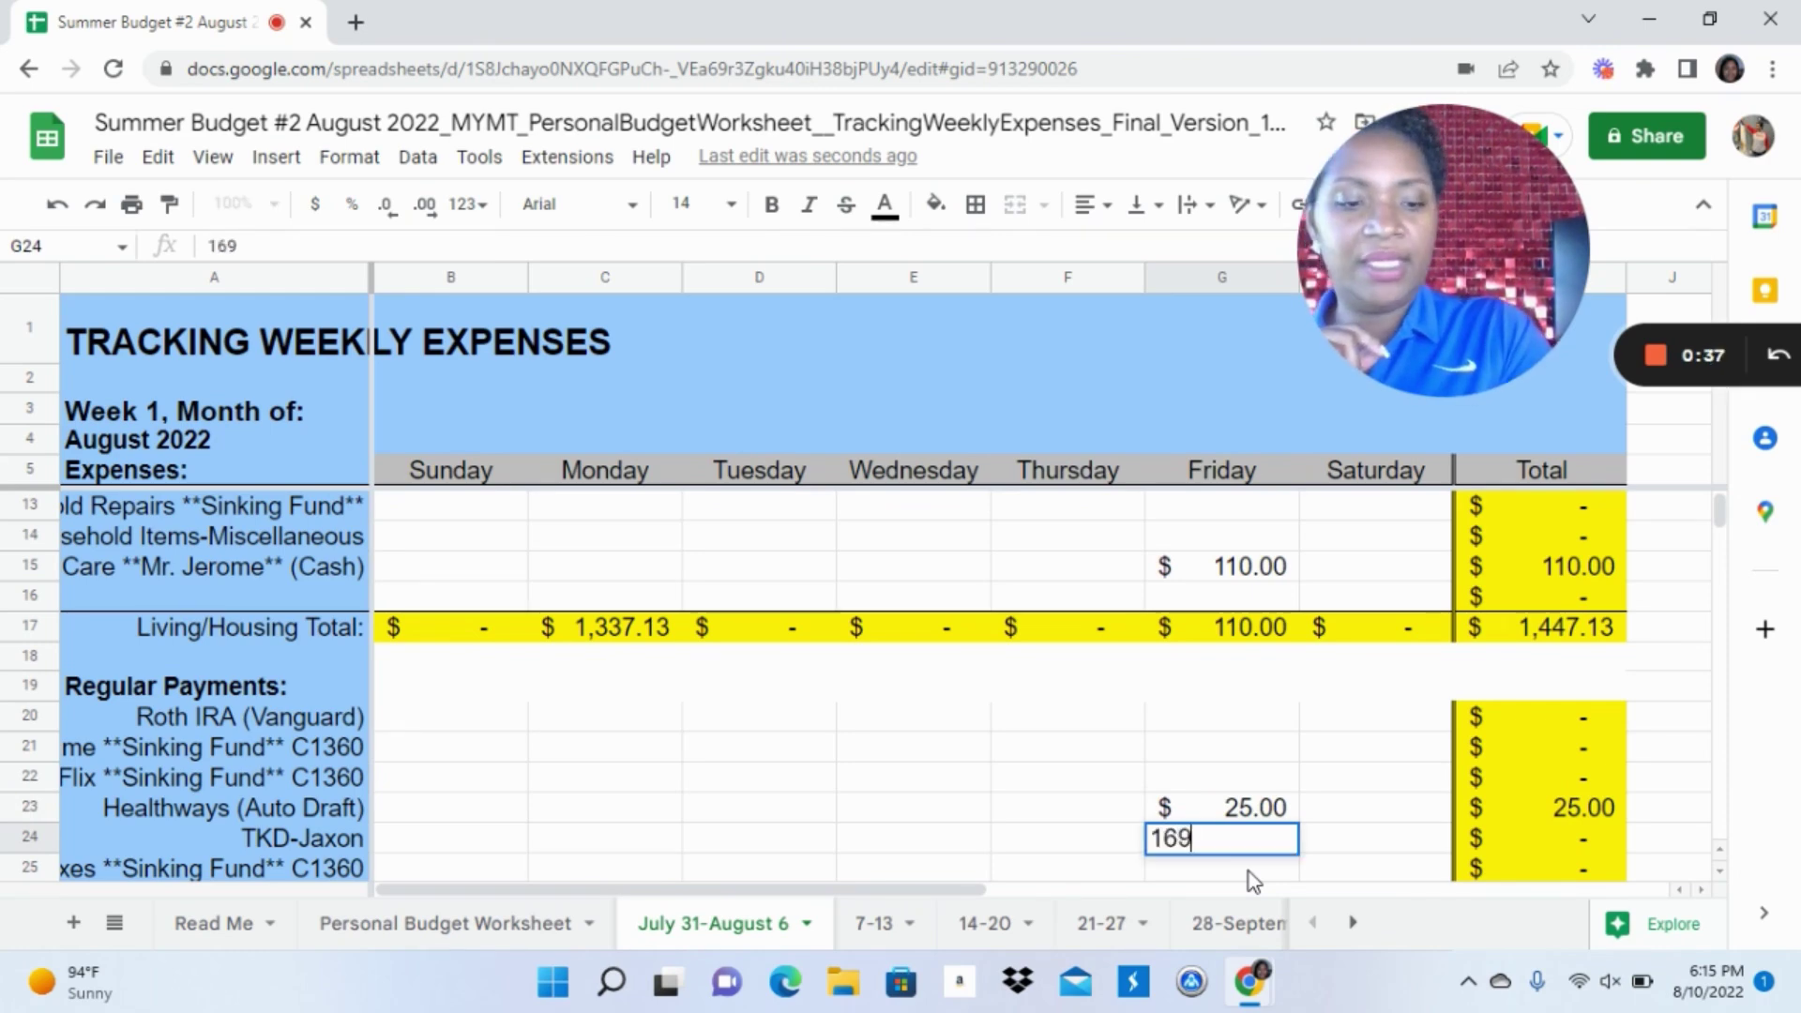
key(Return)
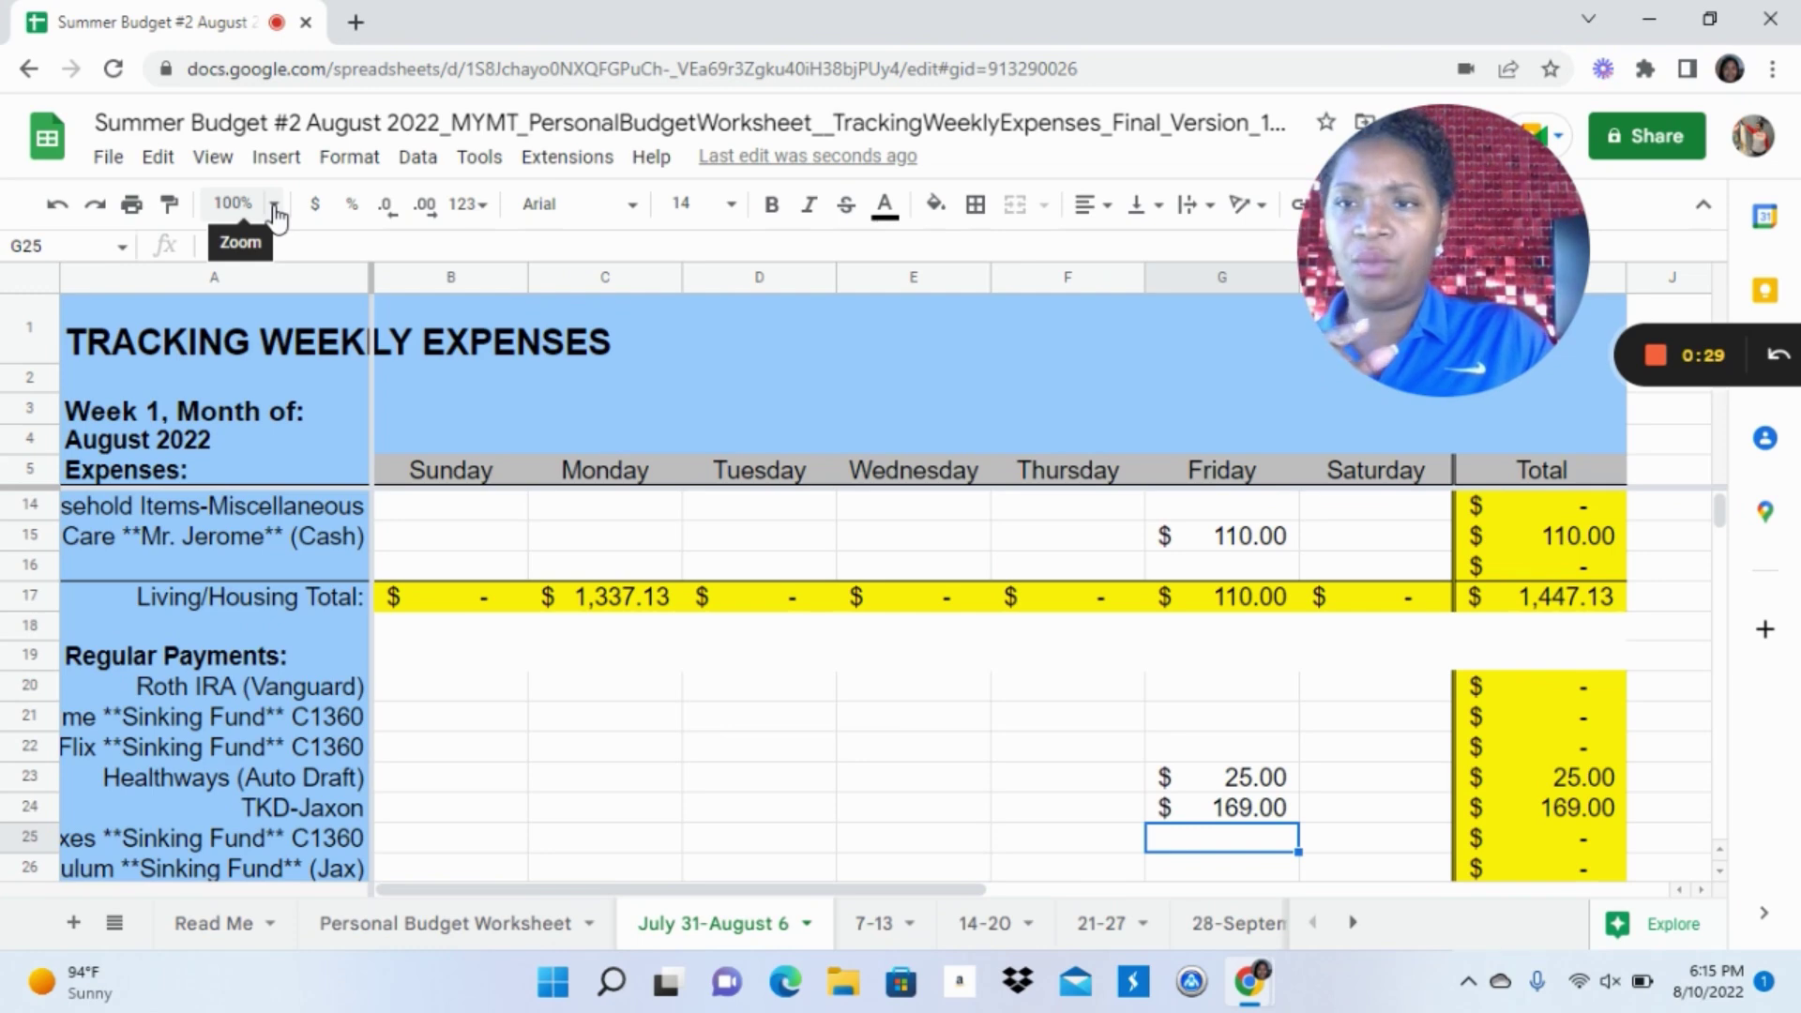
Review the Regular Payments, Food Expenses and first Personal Expenses rows on the Personal Budget Worksheet, comparing budget with actual amounts
click(275, 205)
click(244, 500)
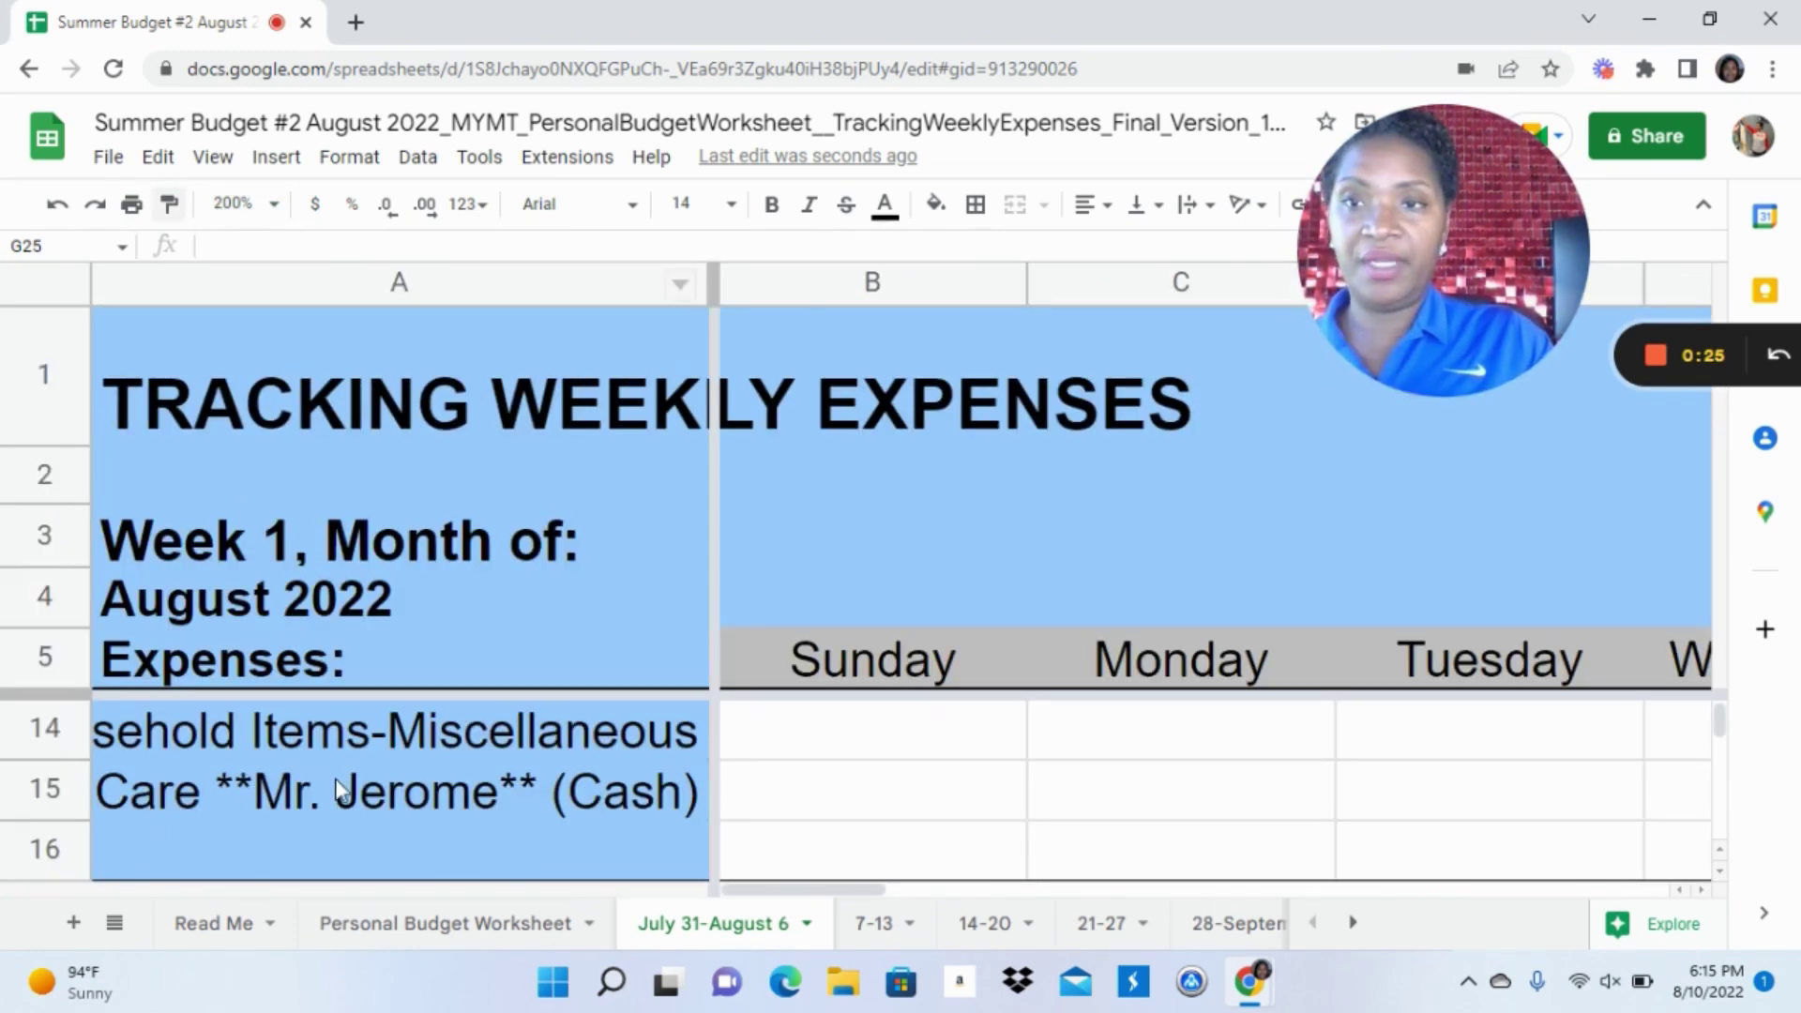
click(442, 930)
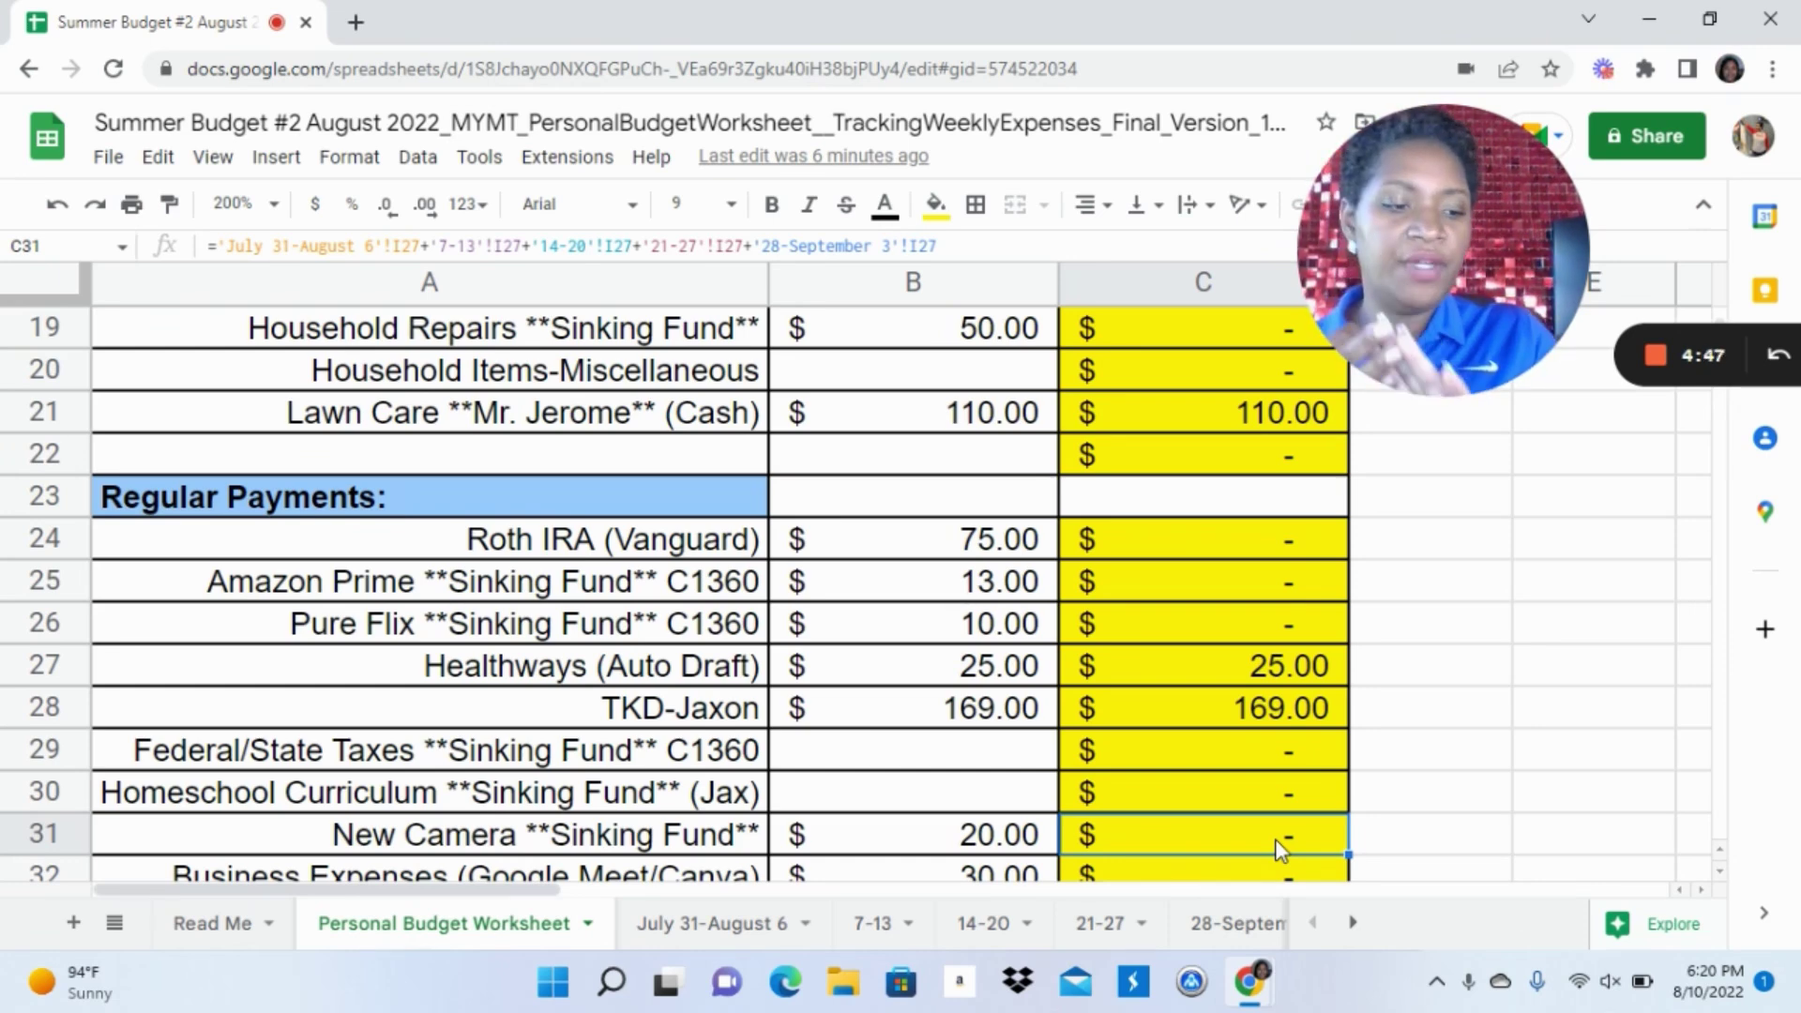
key(Down)
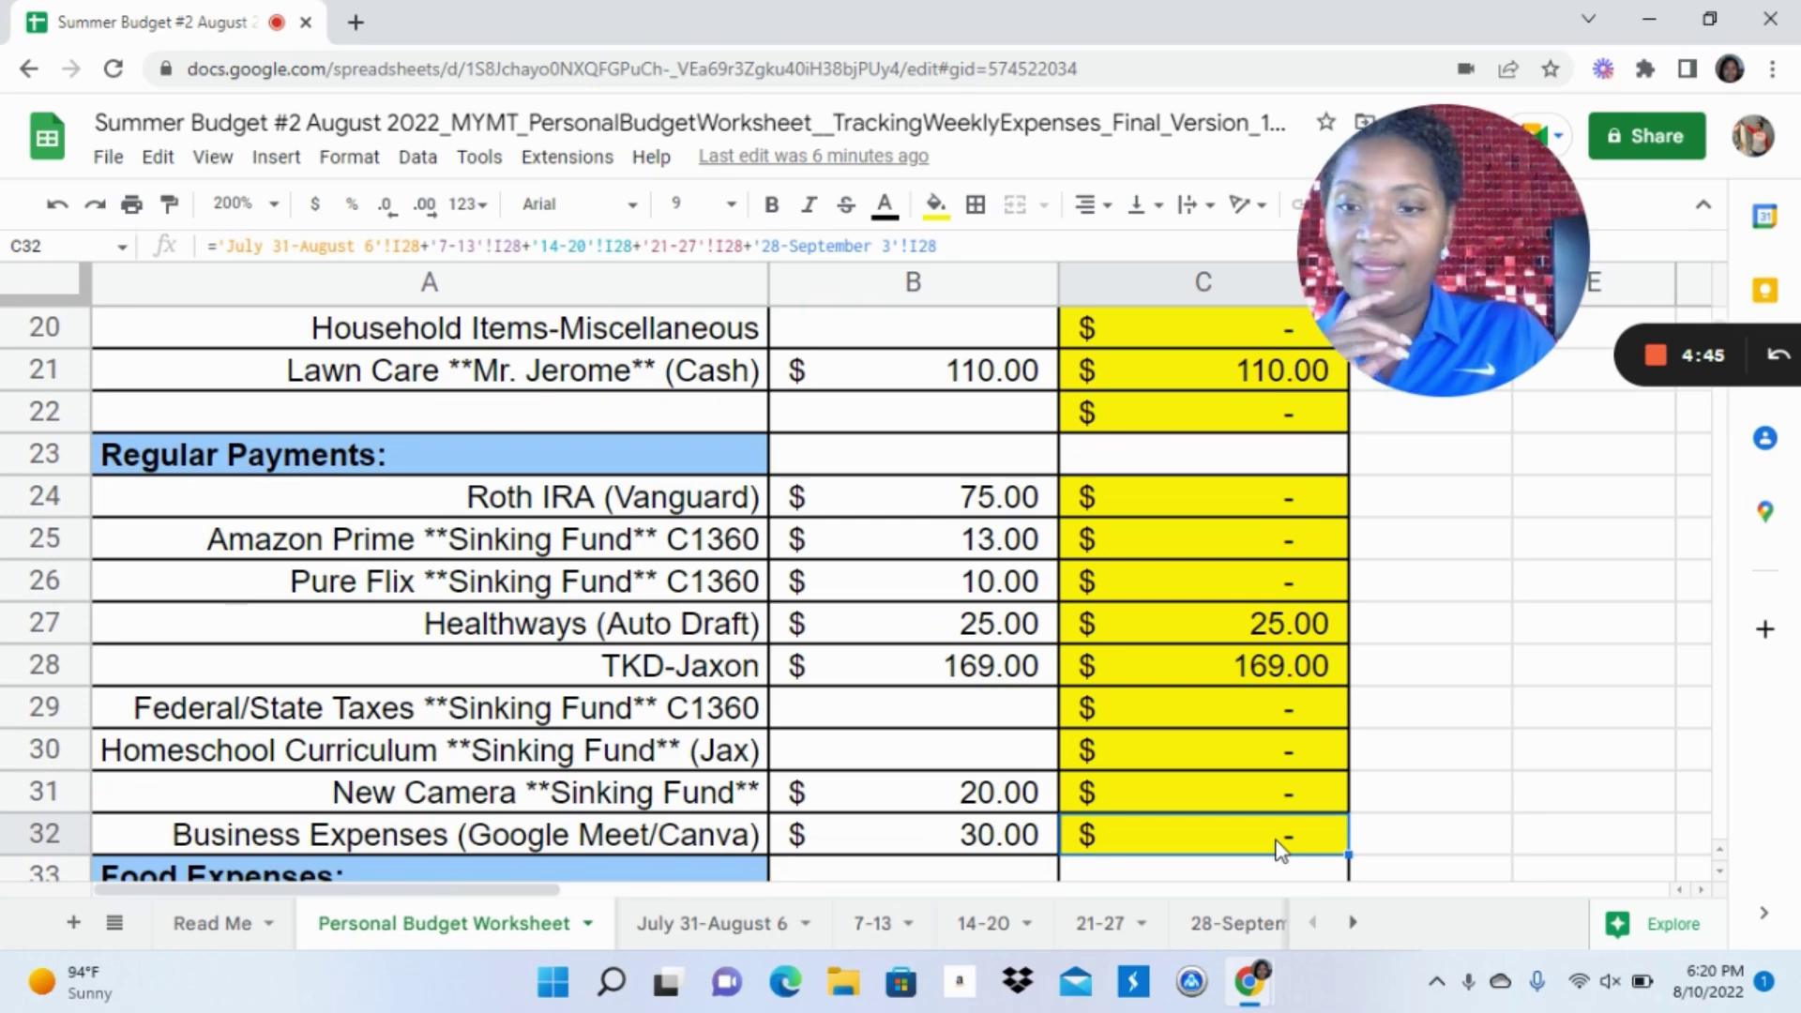
key(Down)
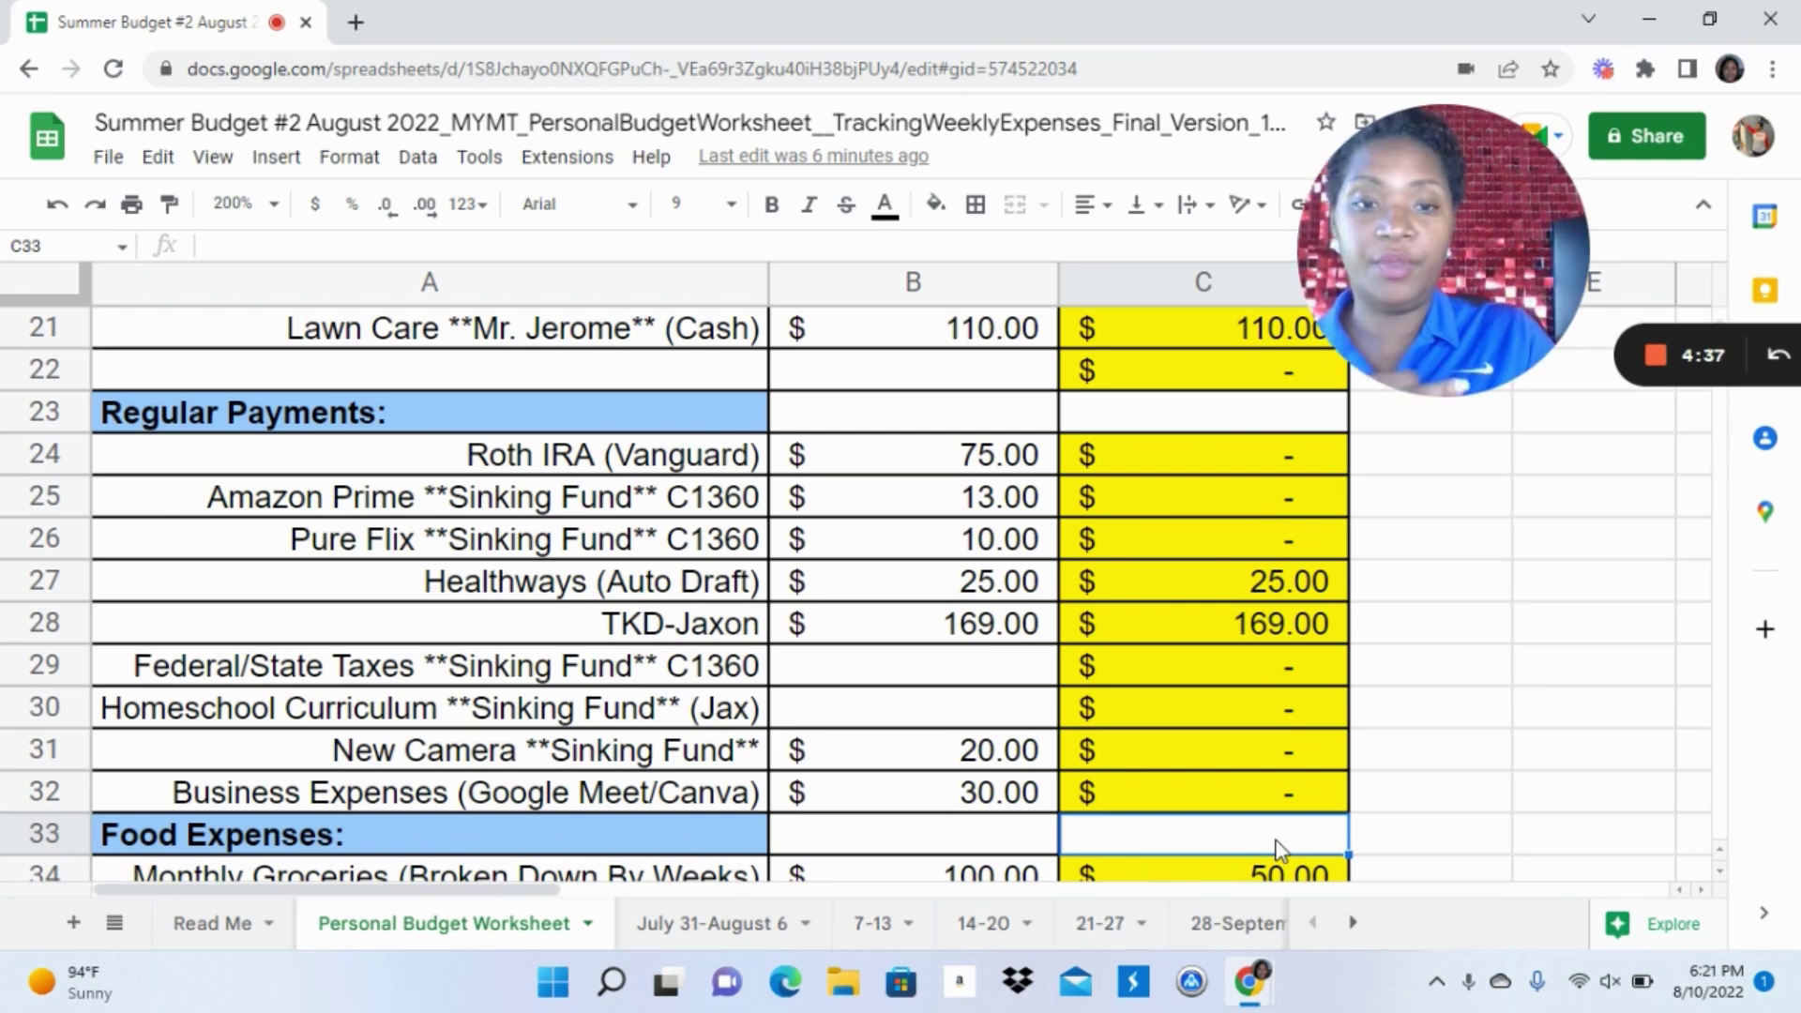
key(Down)
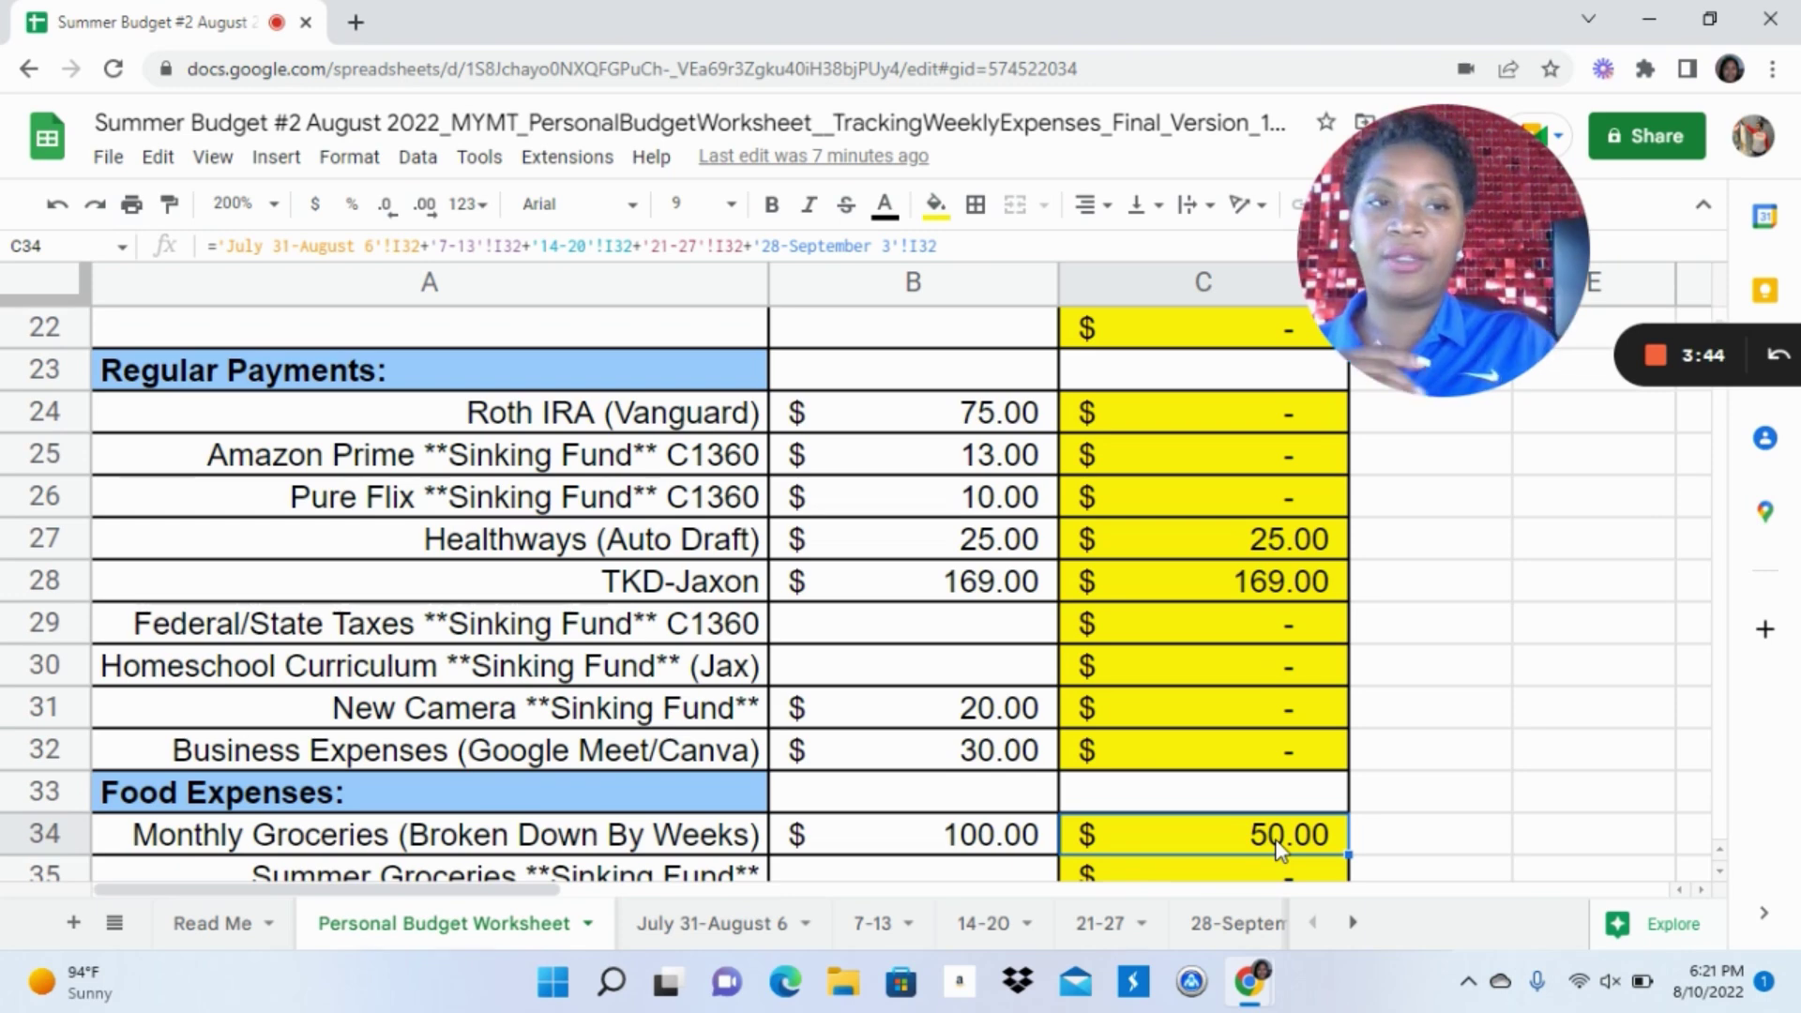
key(Down)
key(Down)
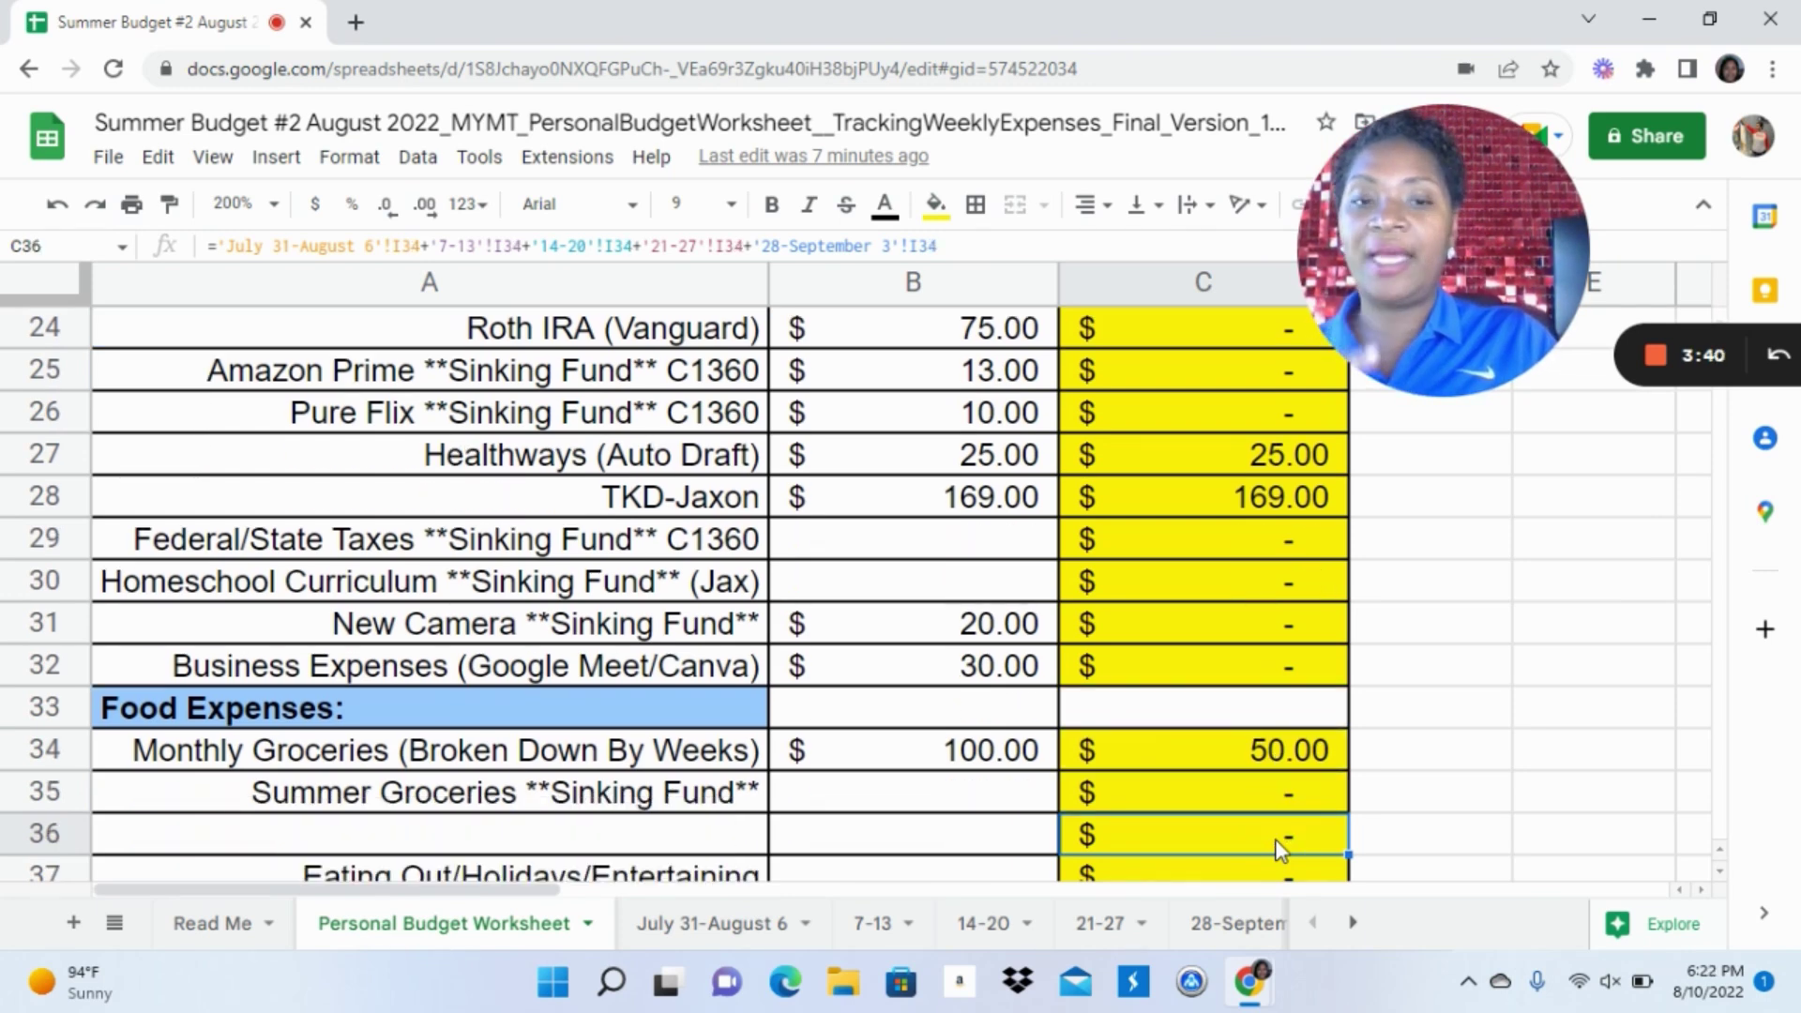
key(Down)
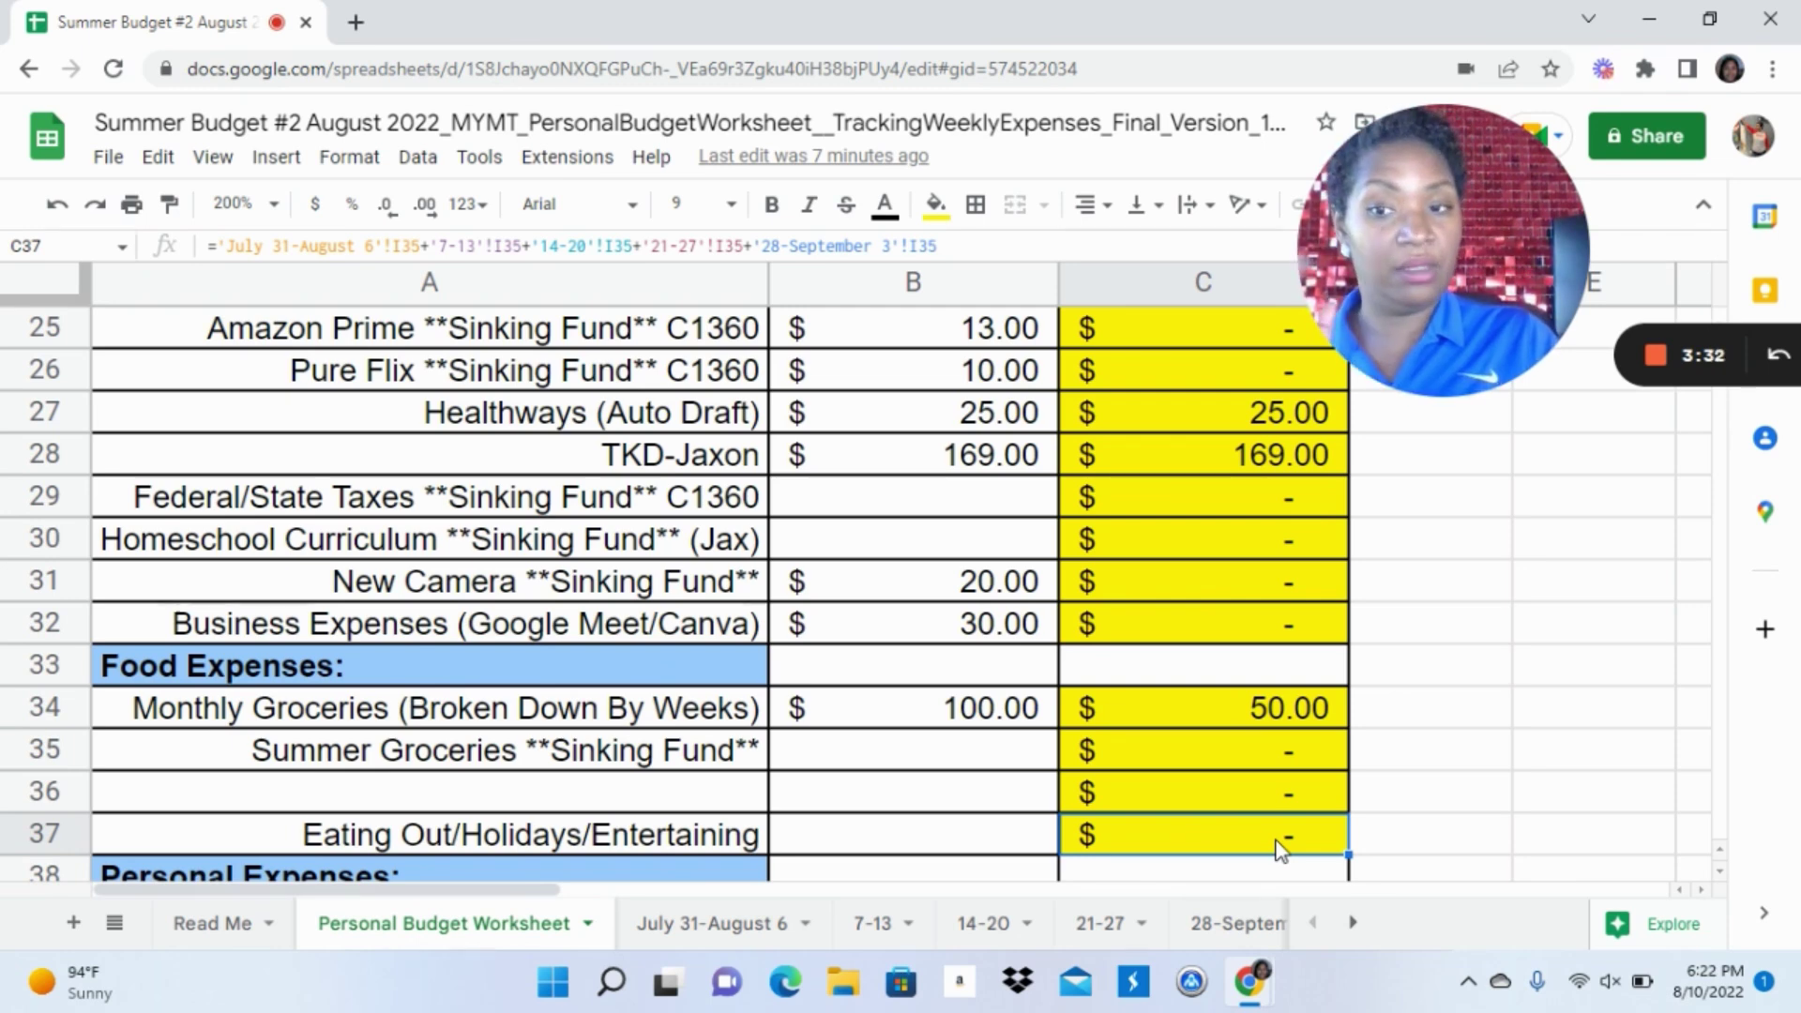
key(Down)
key(Down)
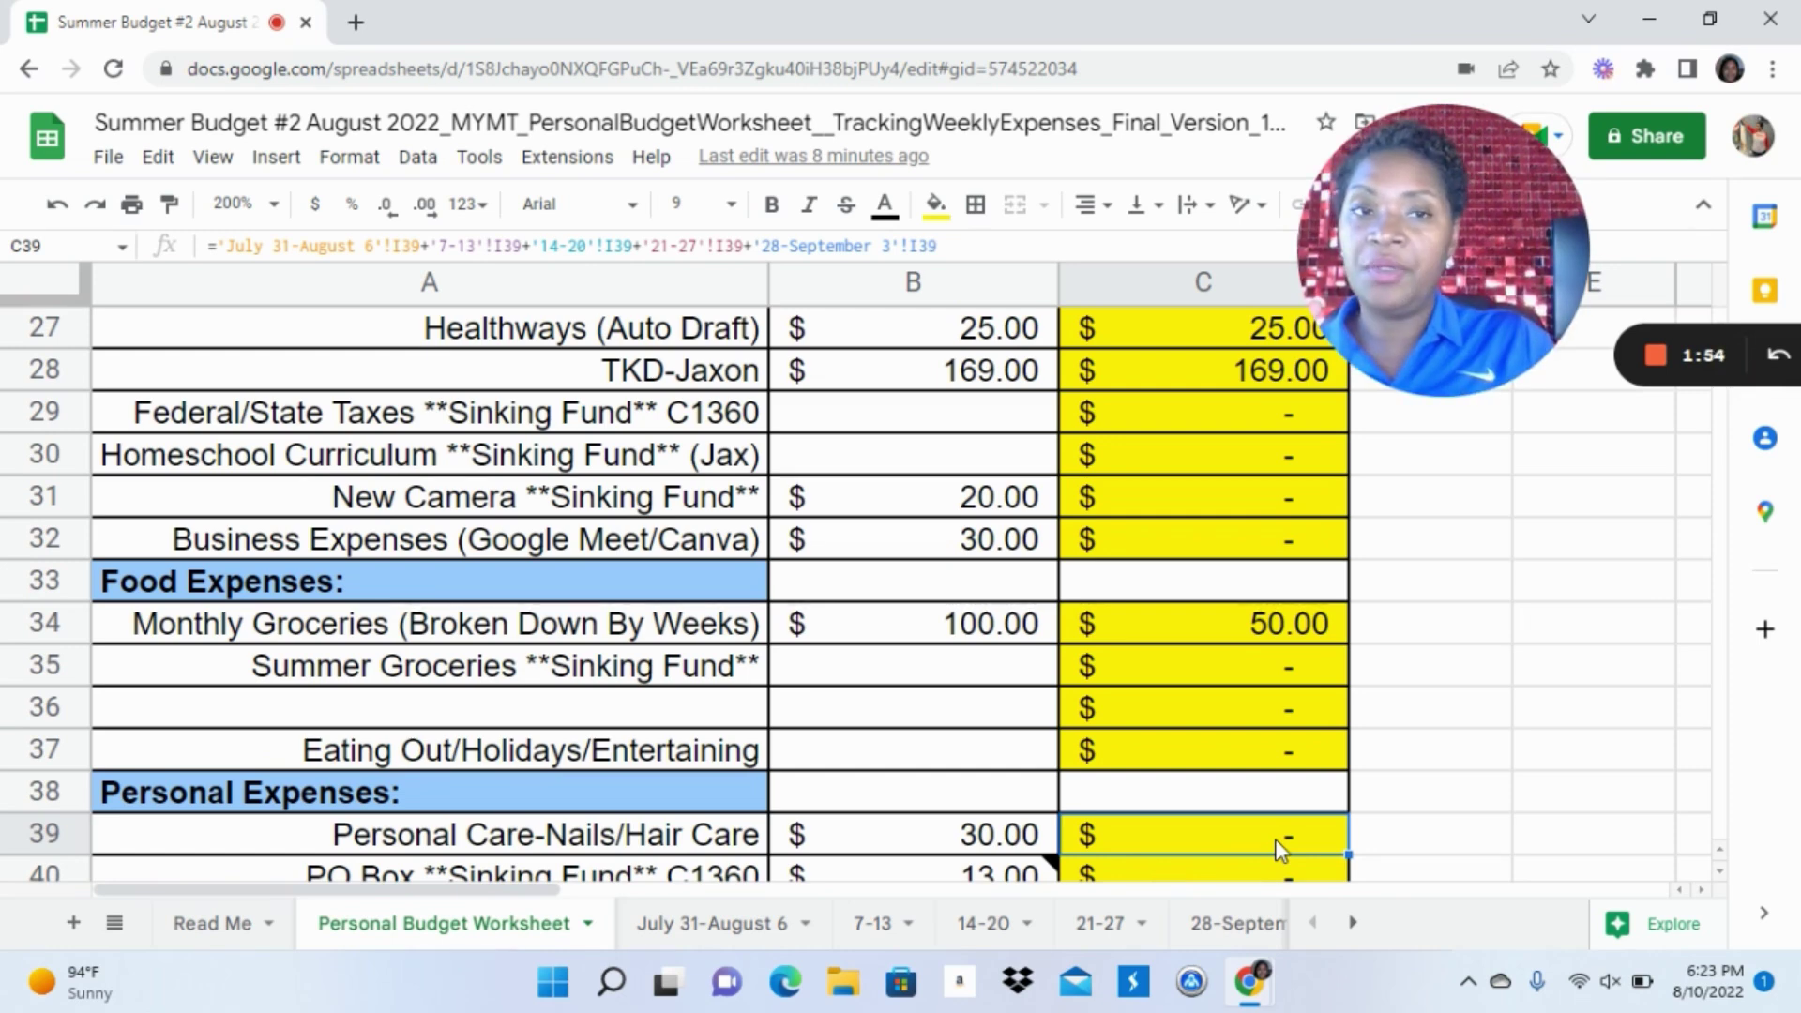
key(Down)
key(Down)
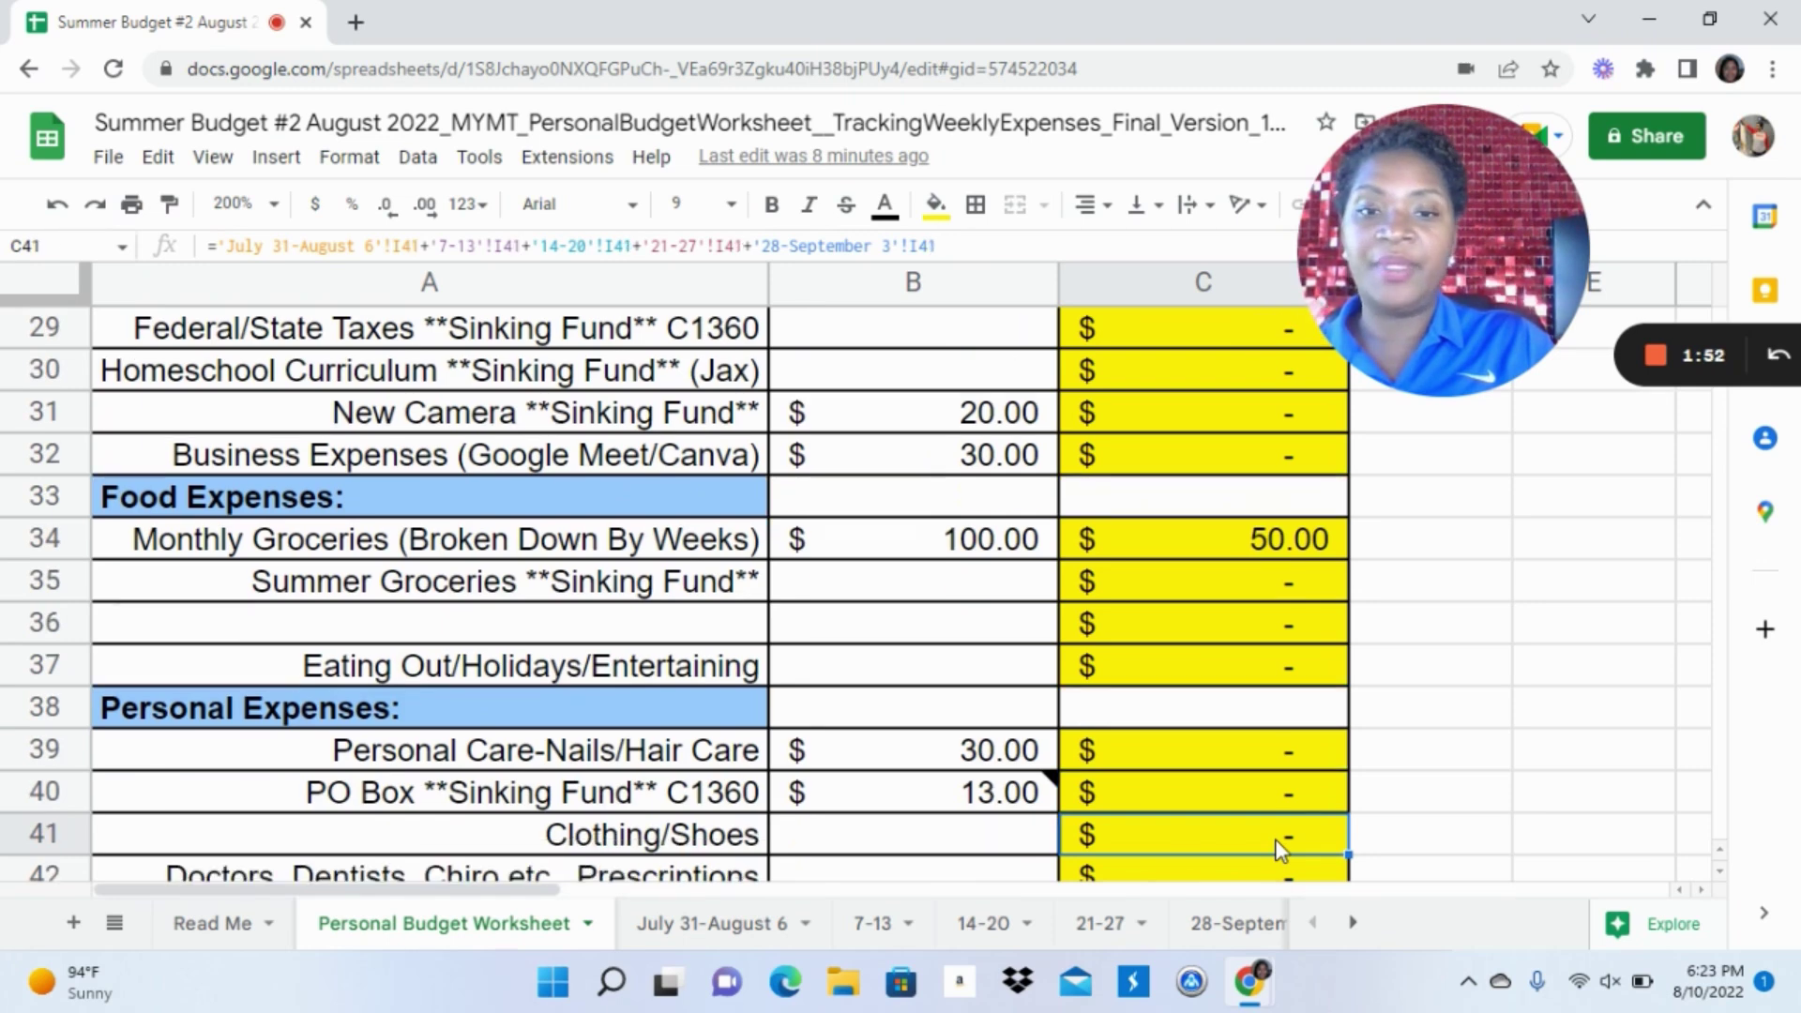
Review the remaining Personal Expenses rows and the Transportation rows on the Personal Budget Worksheet, comparing budget with actual amounts
key(Down)
key(Down)
key(Down)
key(Down)
key(Down)
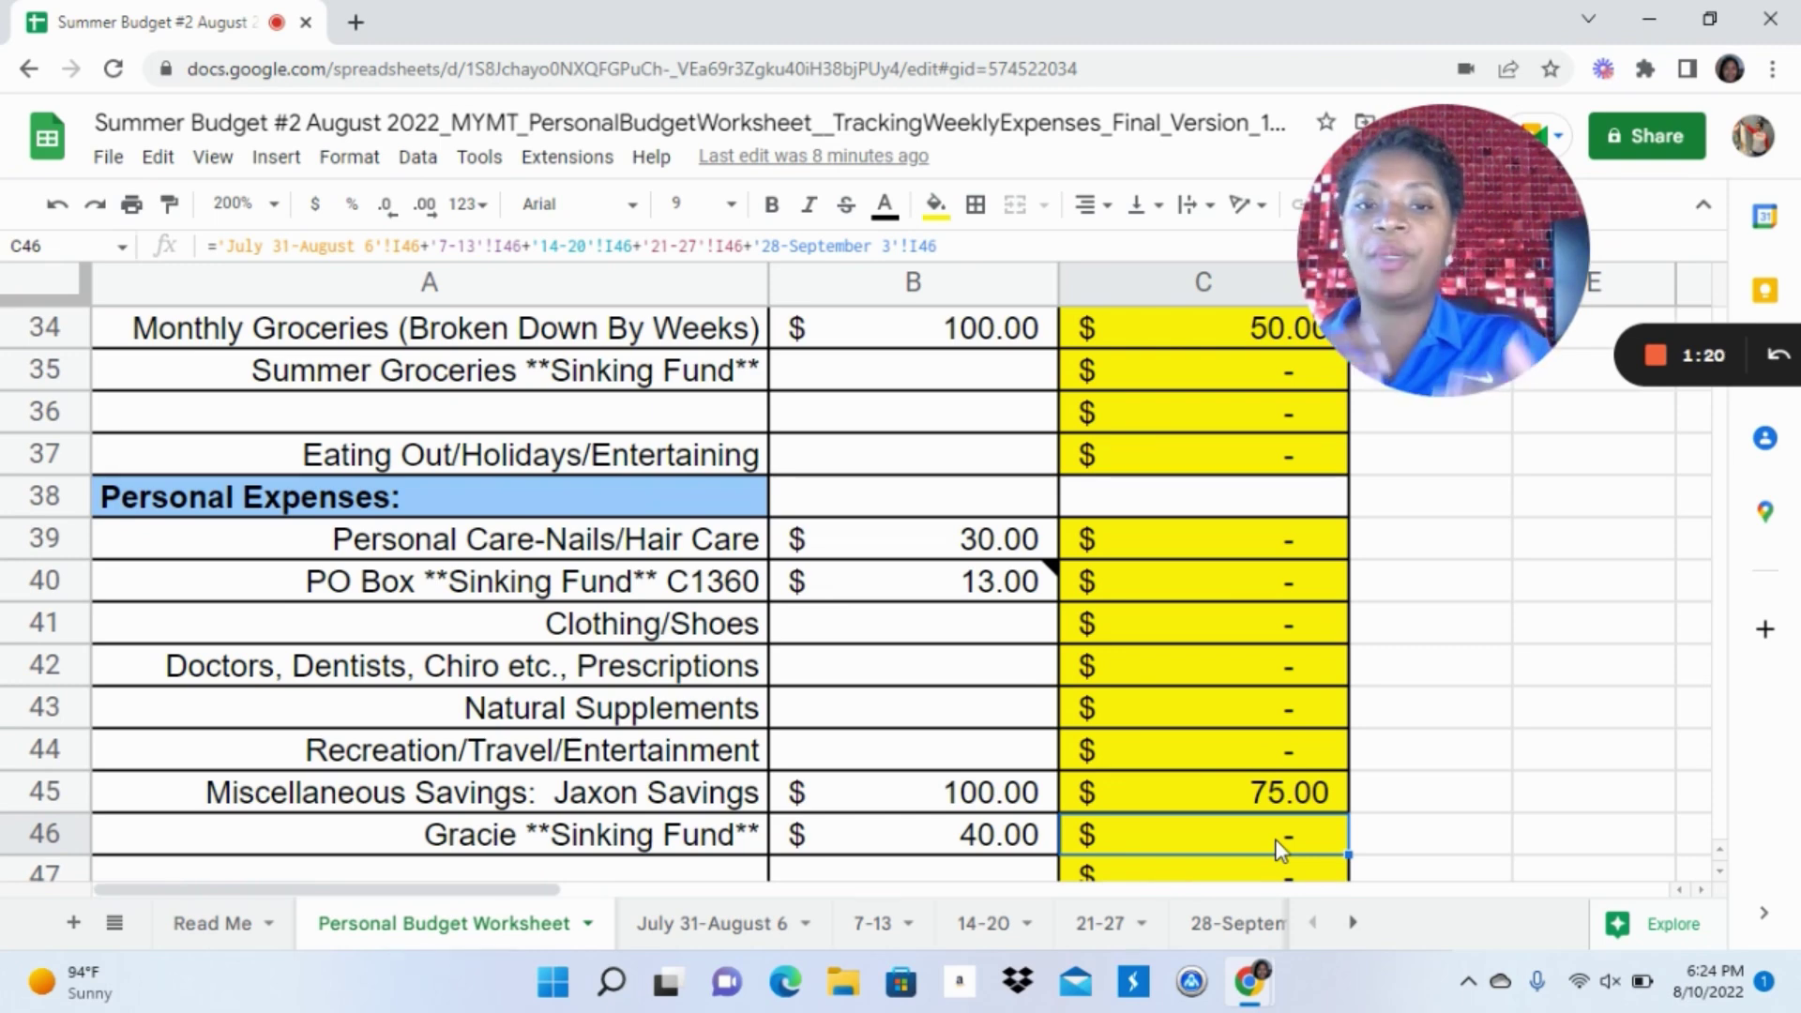
key(Down)
key(Down)
key(Down)
key(Down)
key(Down)
key(Down)
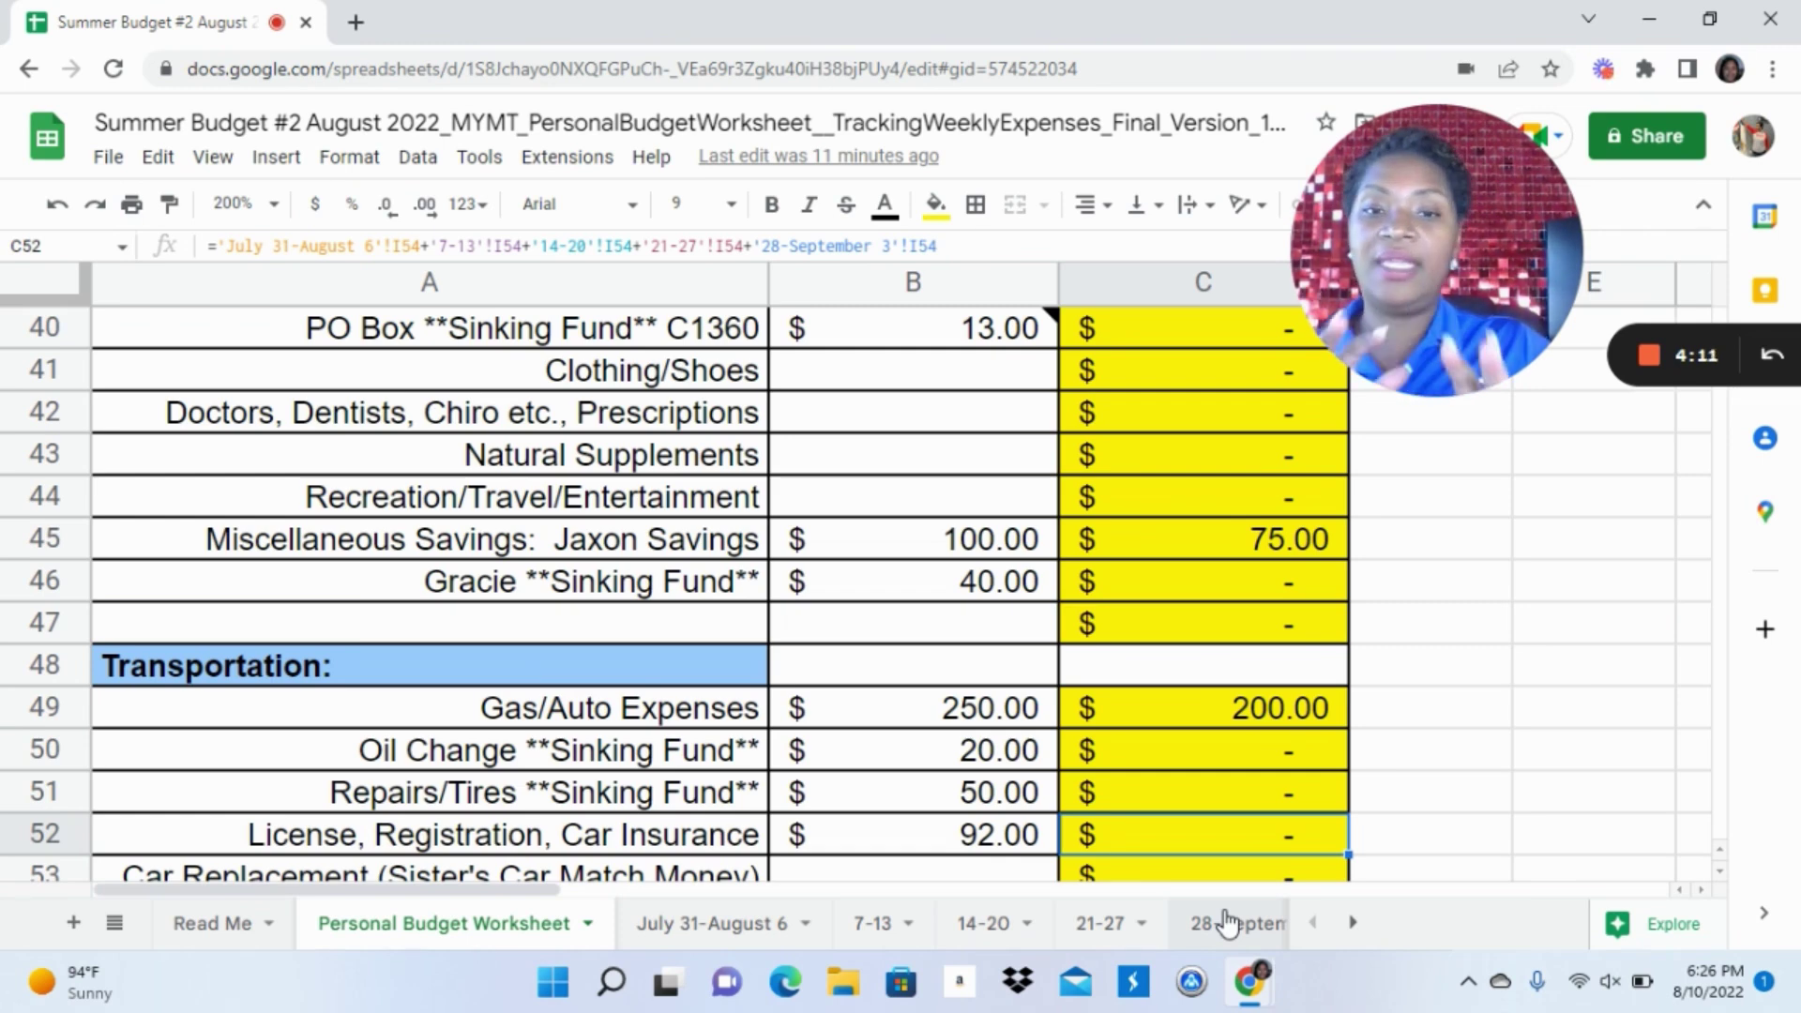
Review the Miscellaneous rows and Total Expenses on the Personal Budget Worksheet, comparing budget with actual amounts
key(Down)
key(Down)
key(Down)
key(Down)
key(Down)
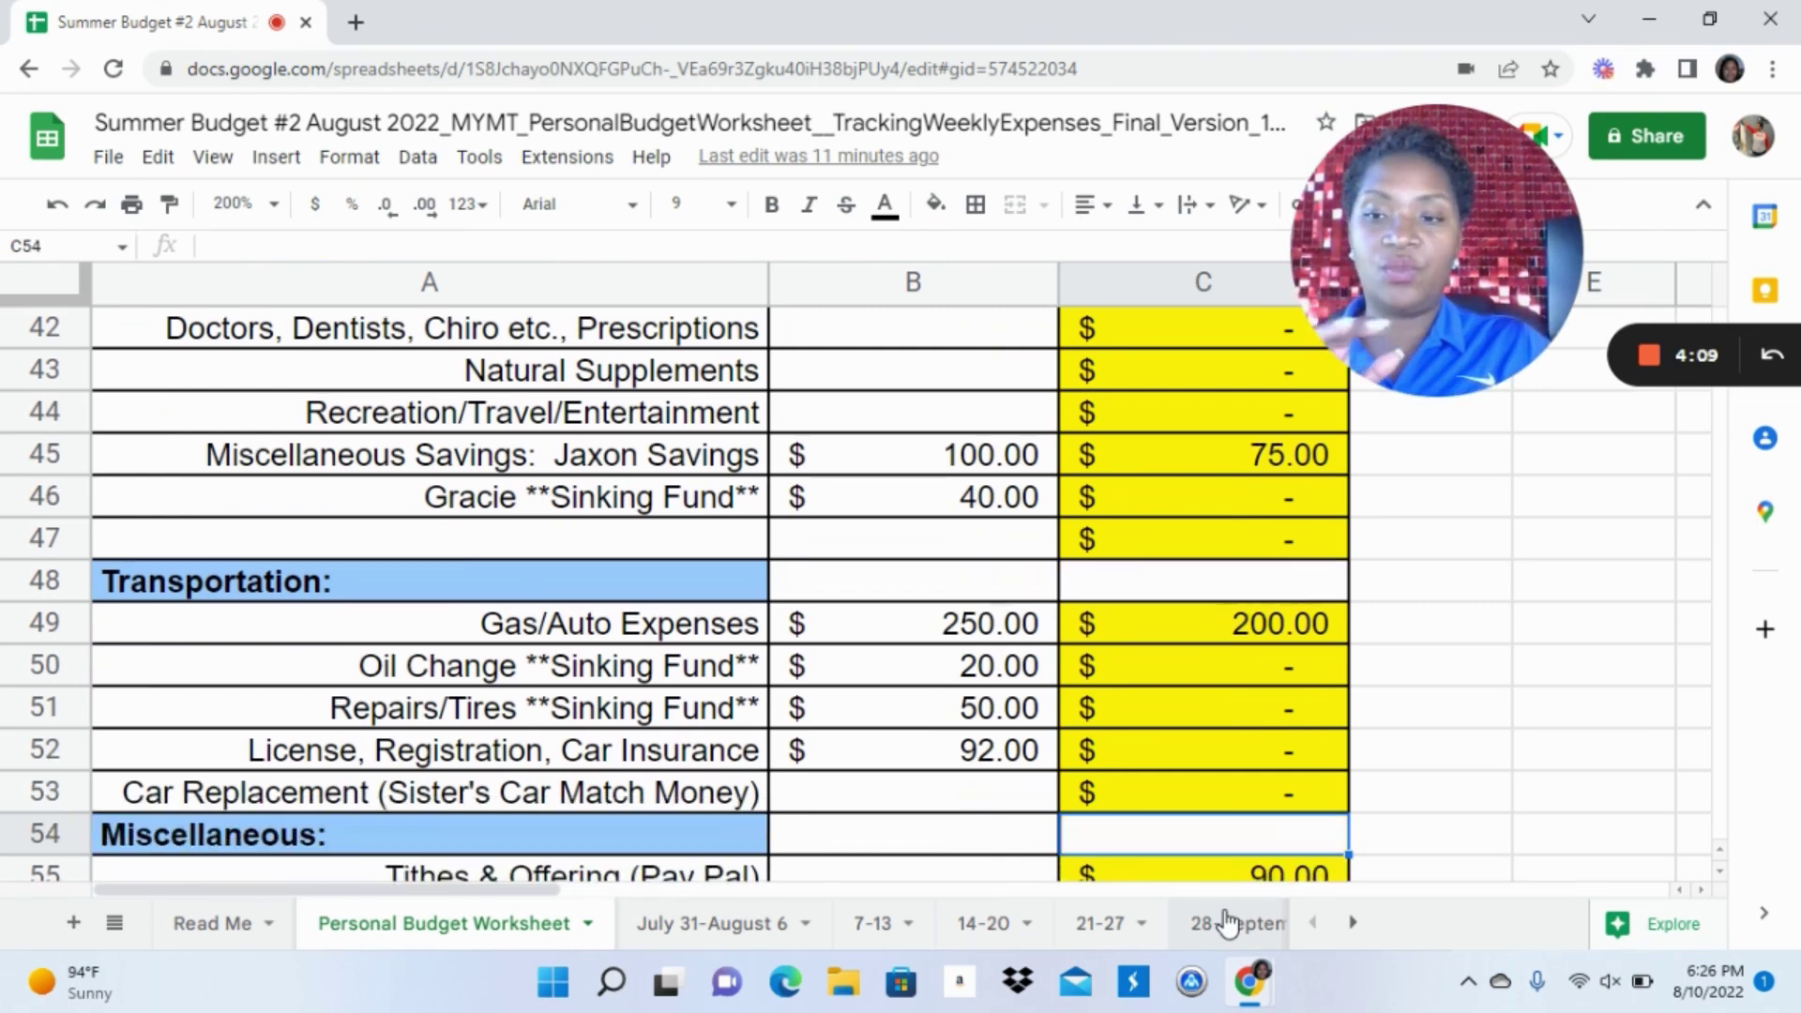
key(Down)
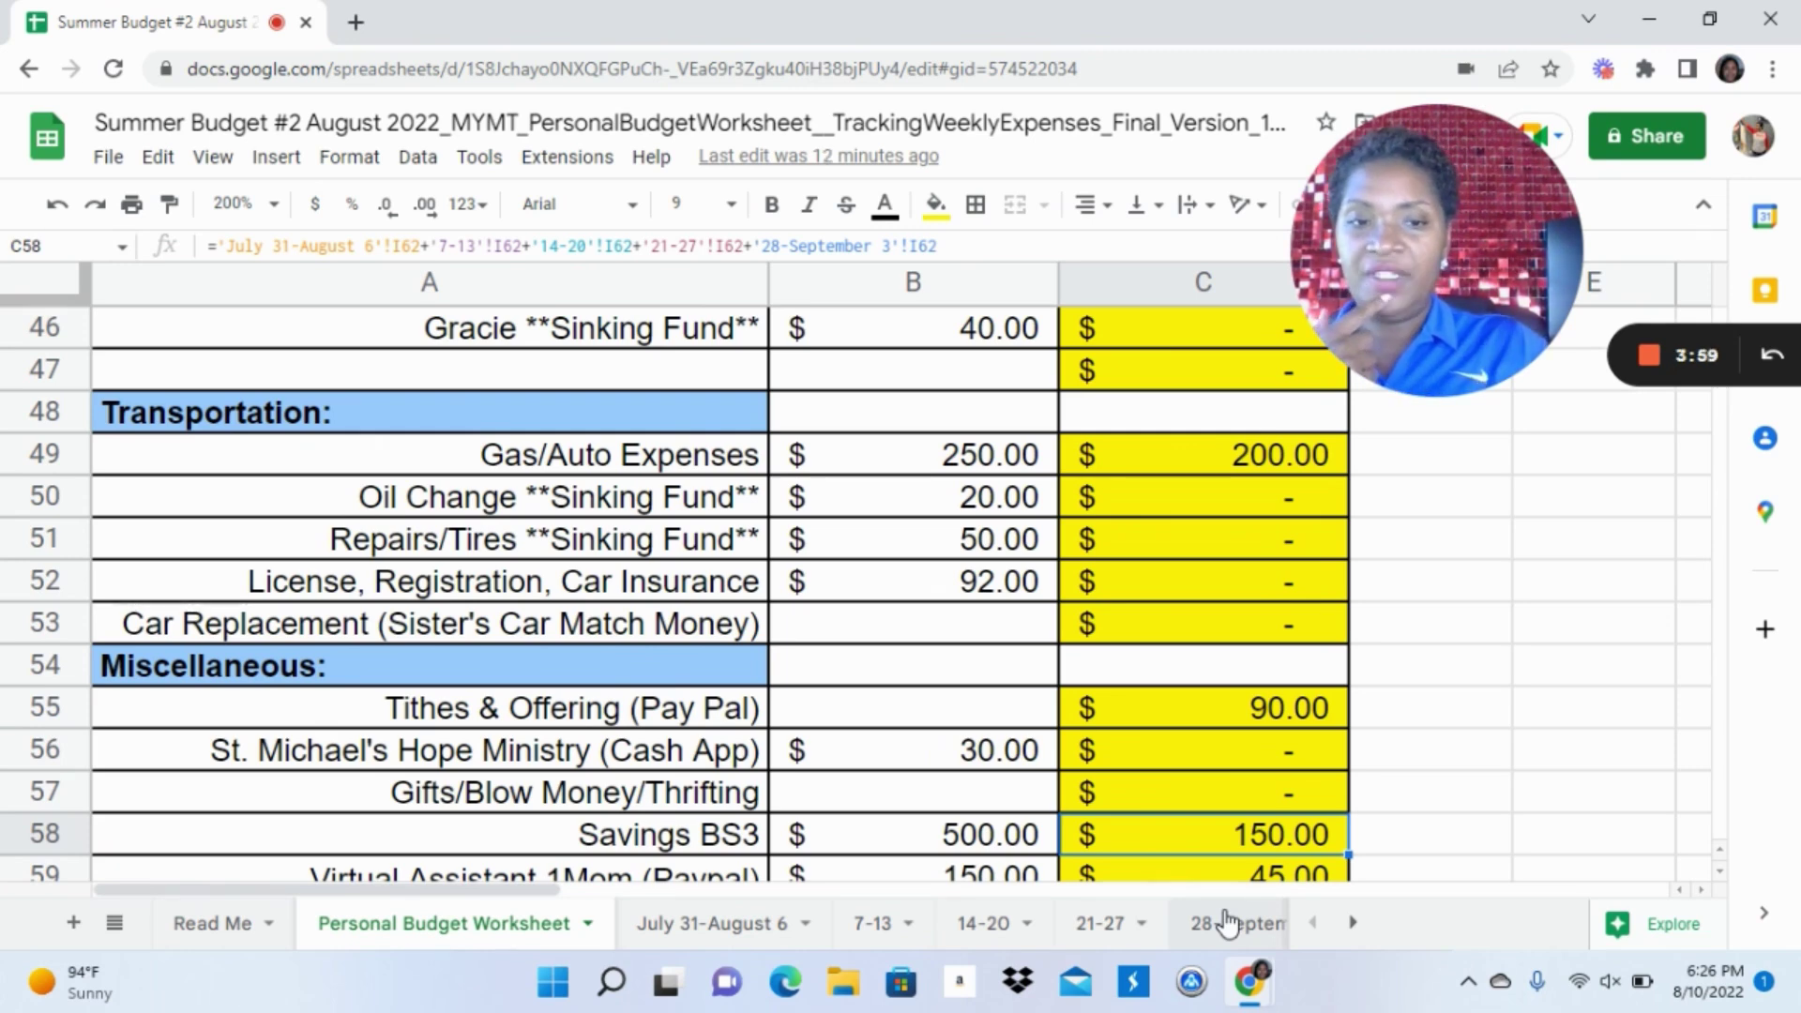
key(Down)
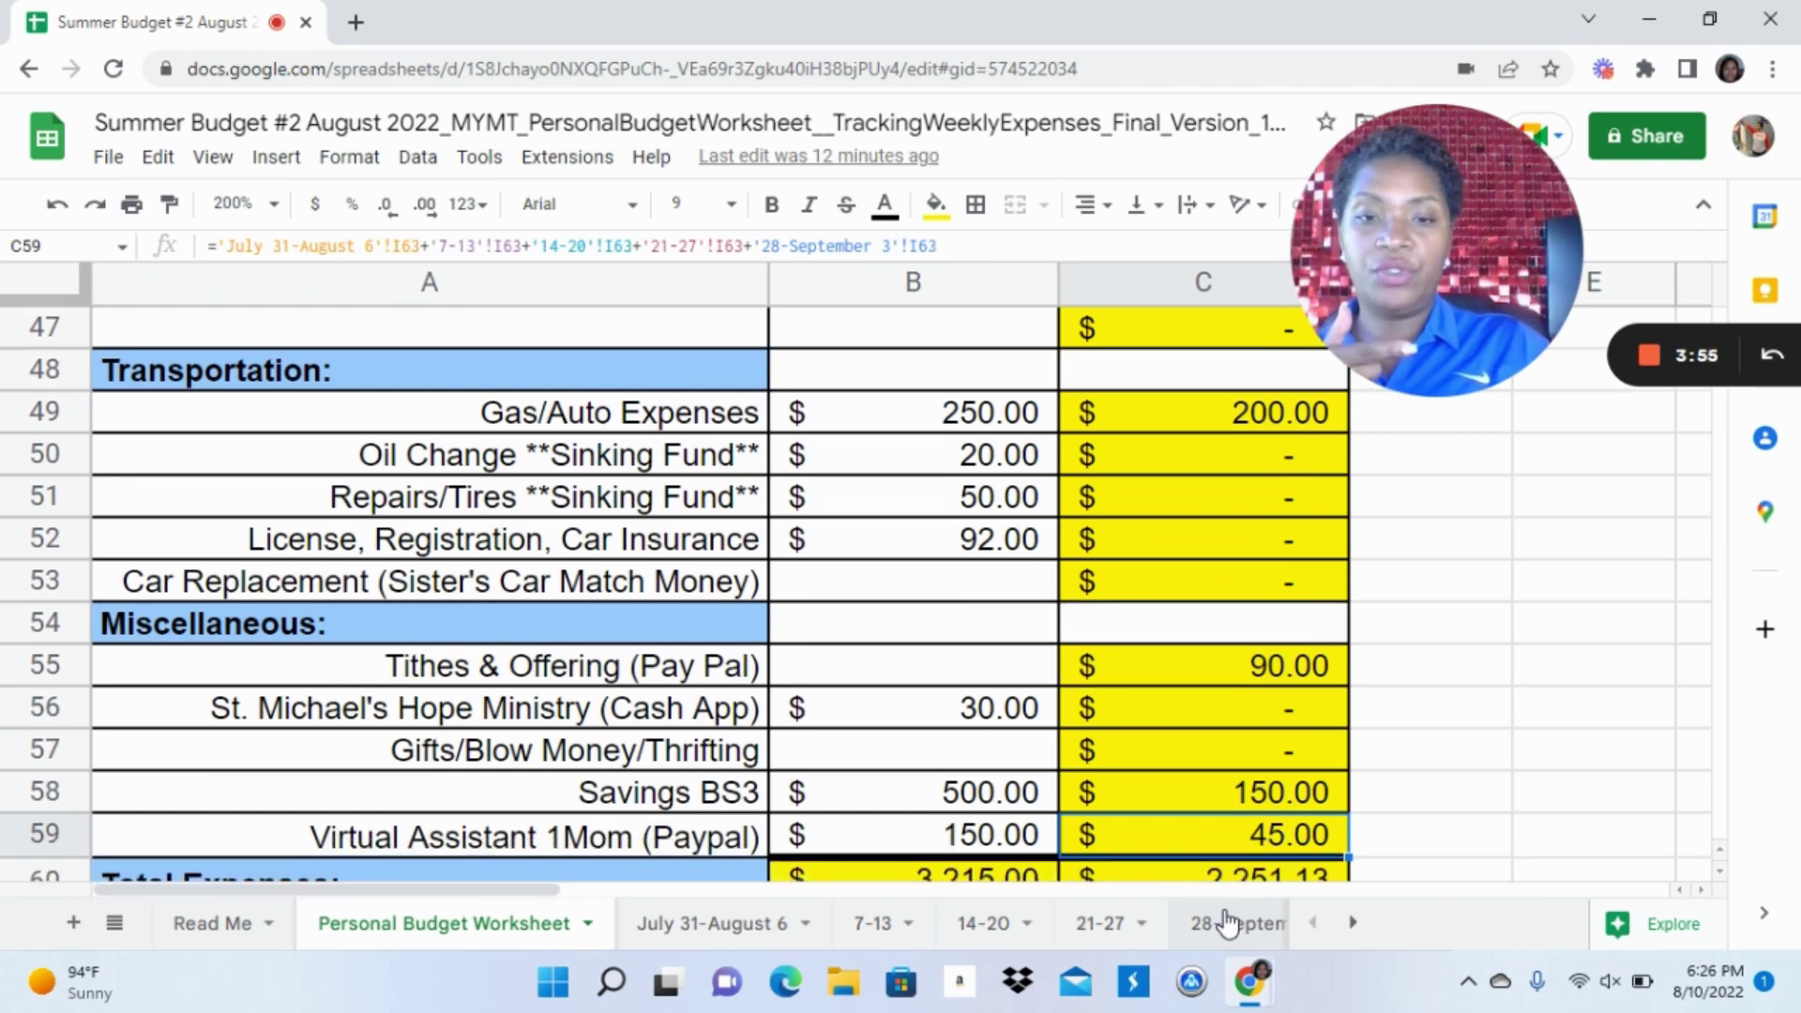
key(Down)
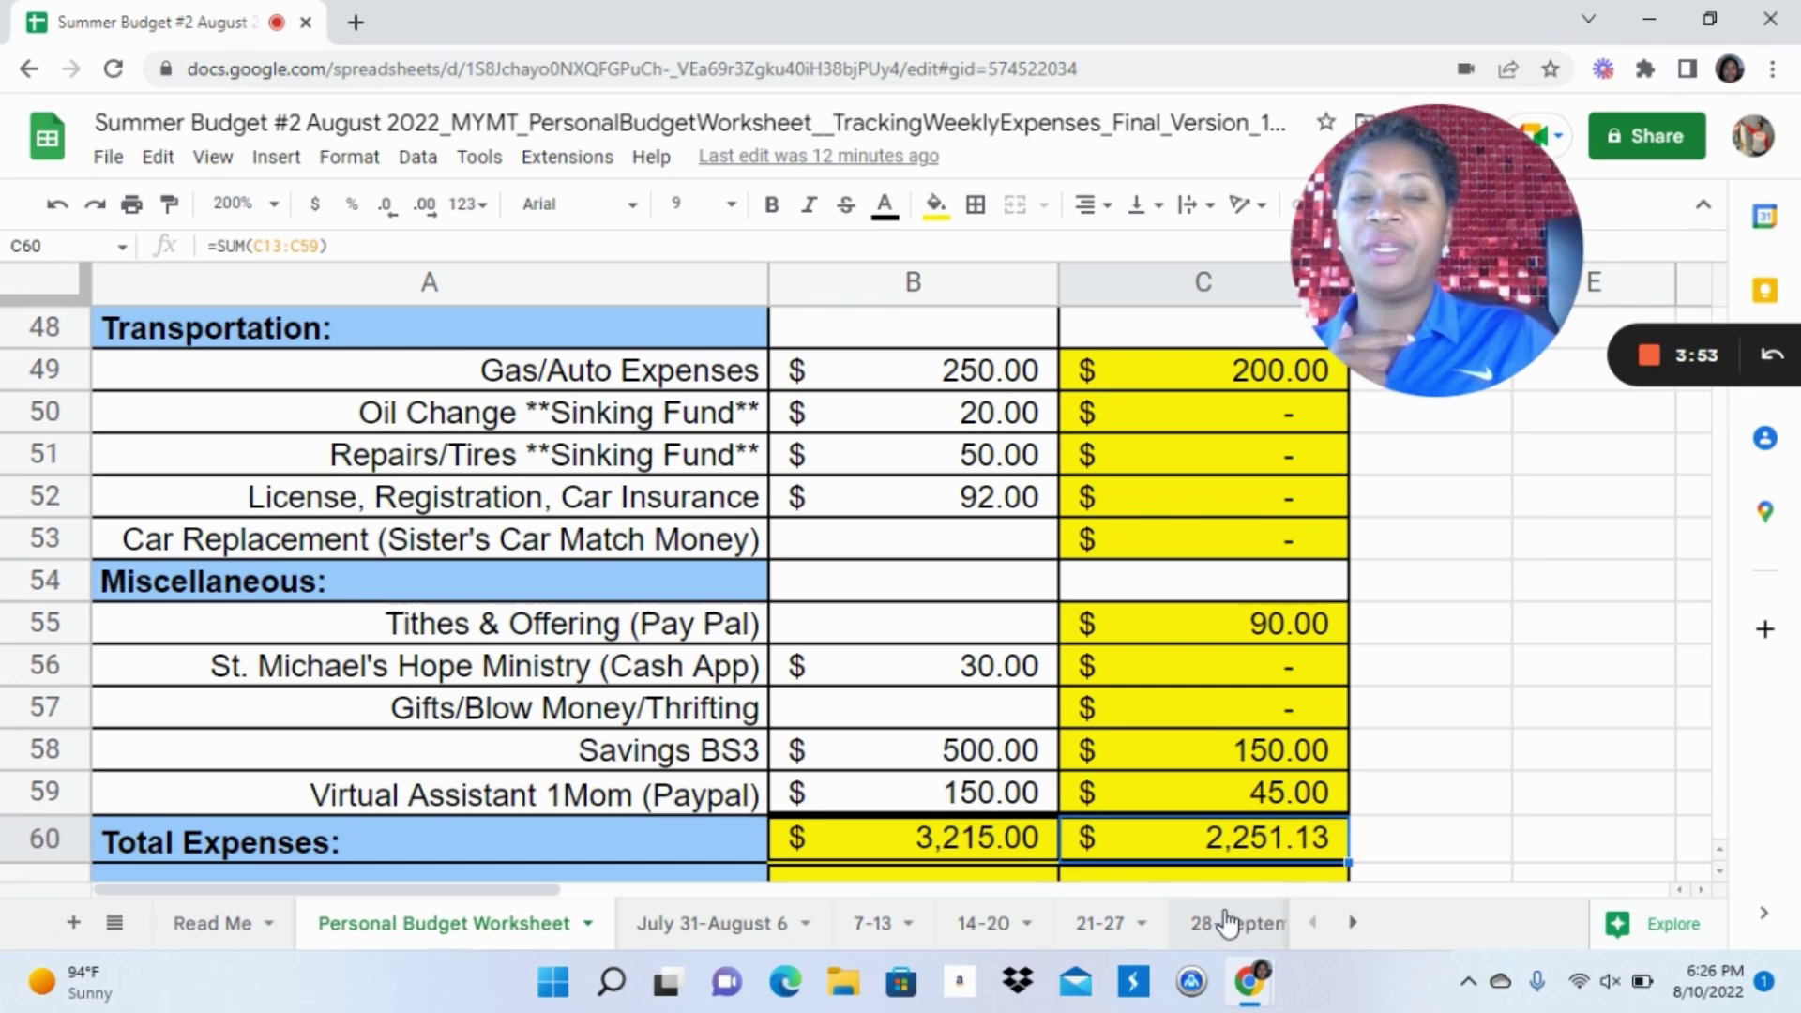
key(Up)
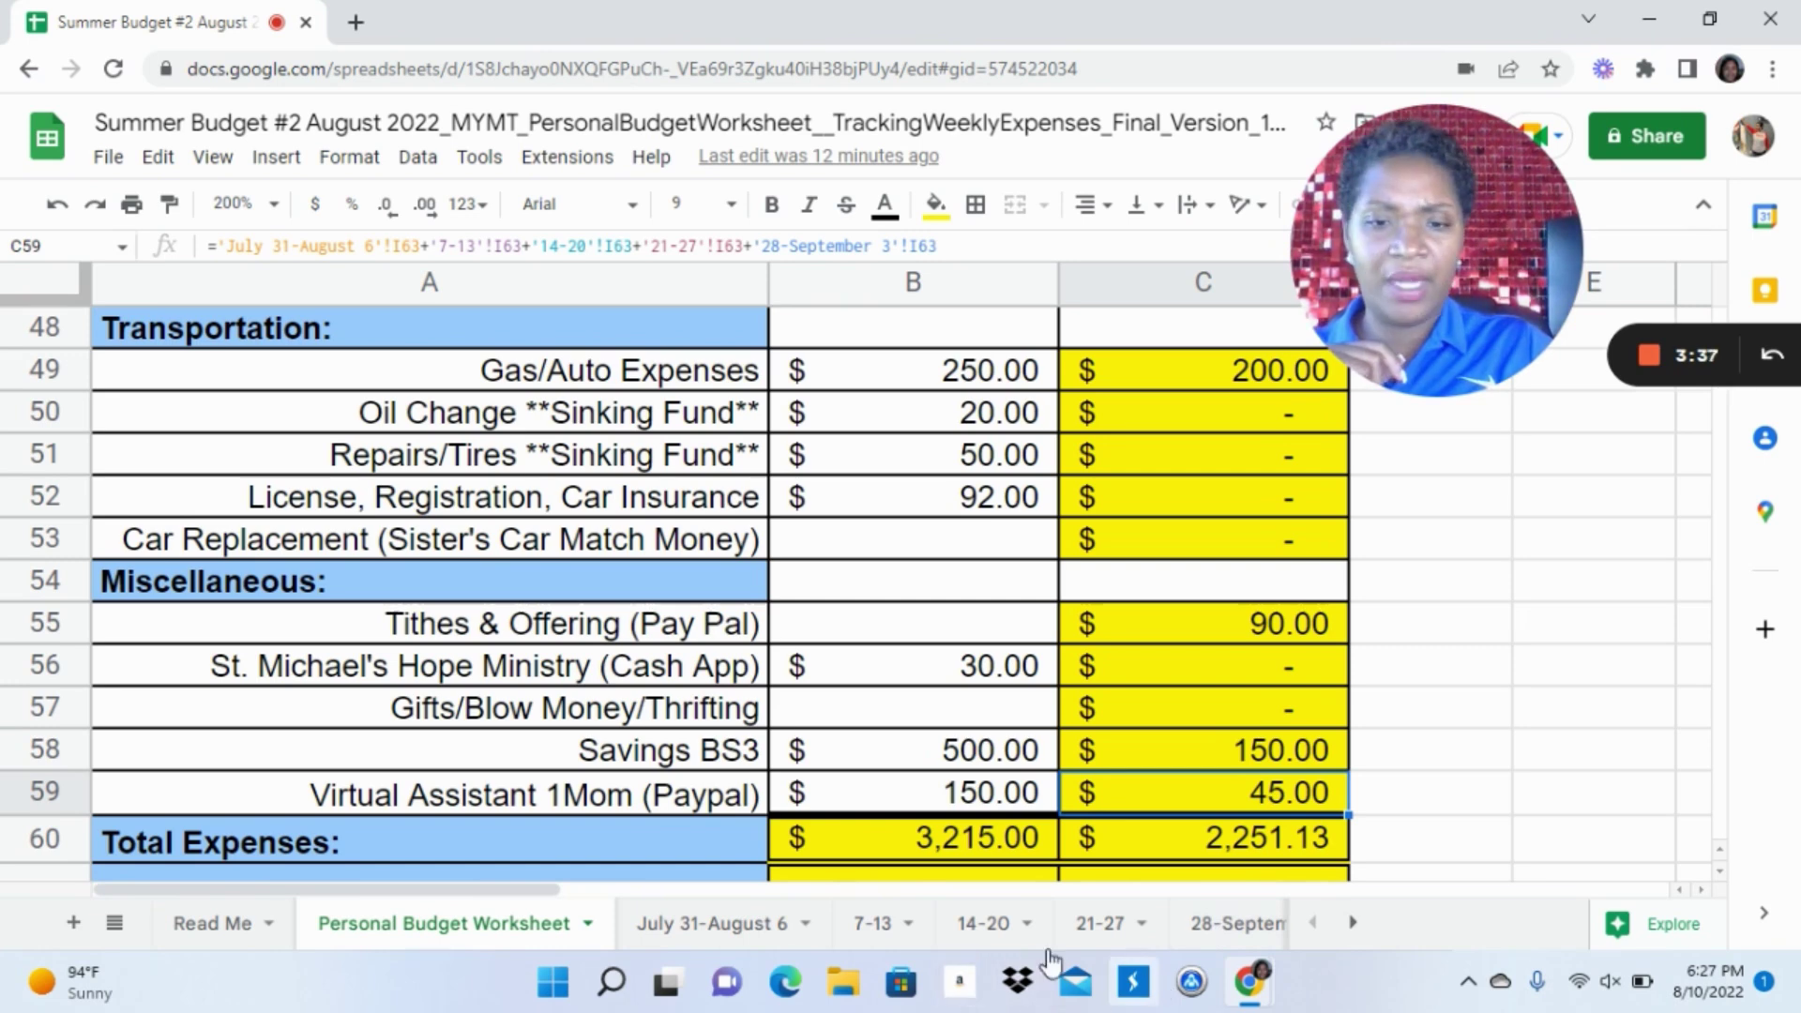
On the 7-13 sheet, clear Sunday's Tithes & Offering amount in B59 and enter 30 for St. Michael's Hope Ministry in B60
click(872, 956)
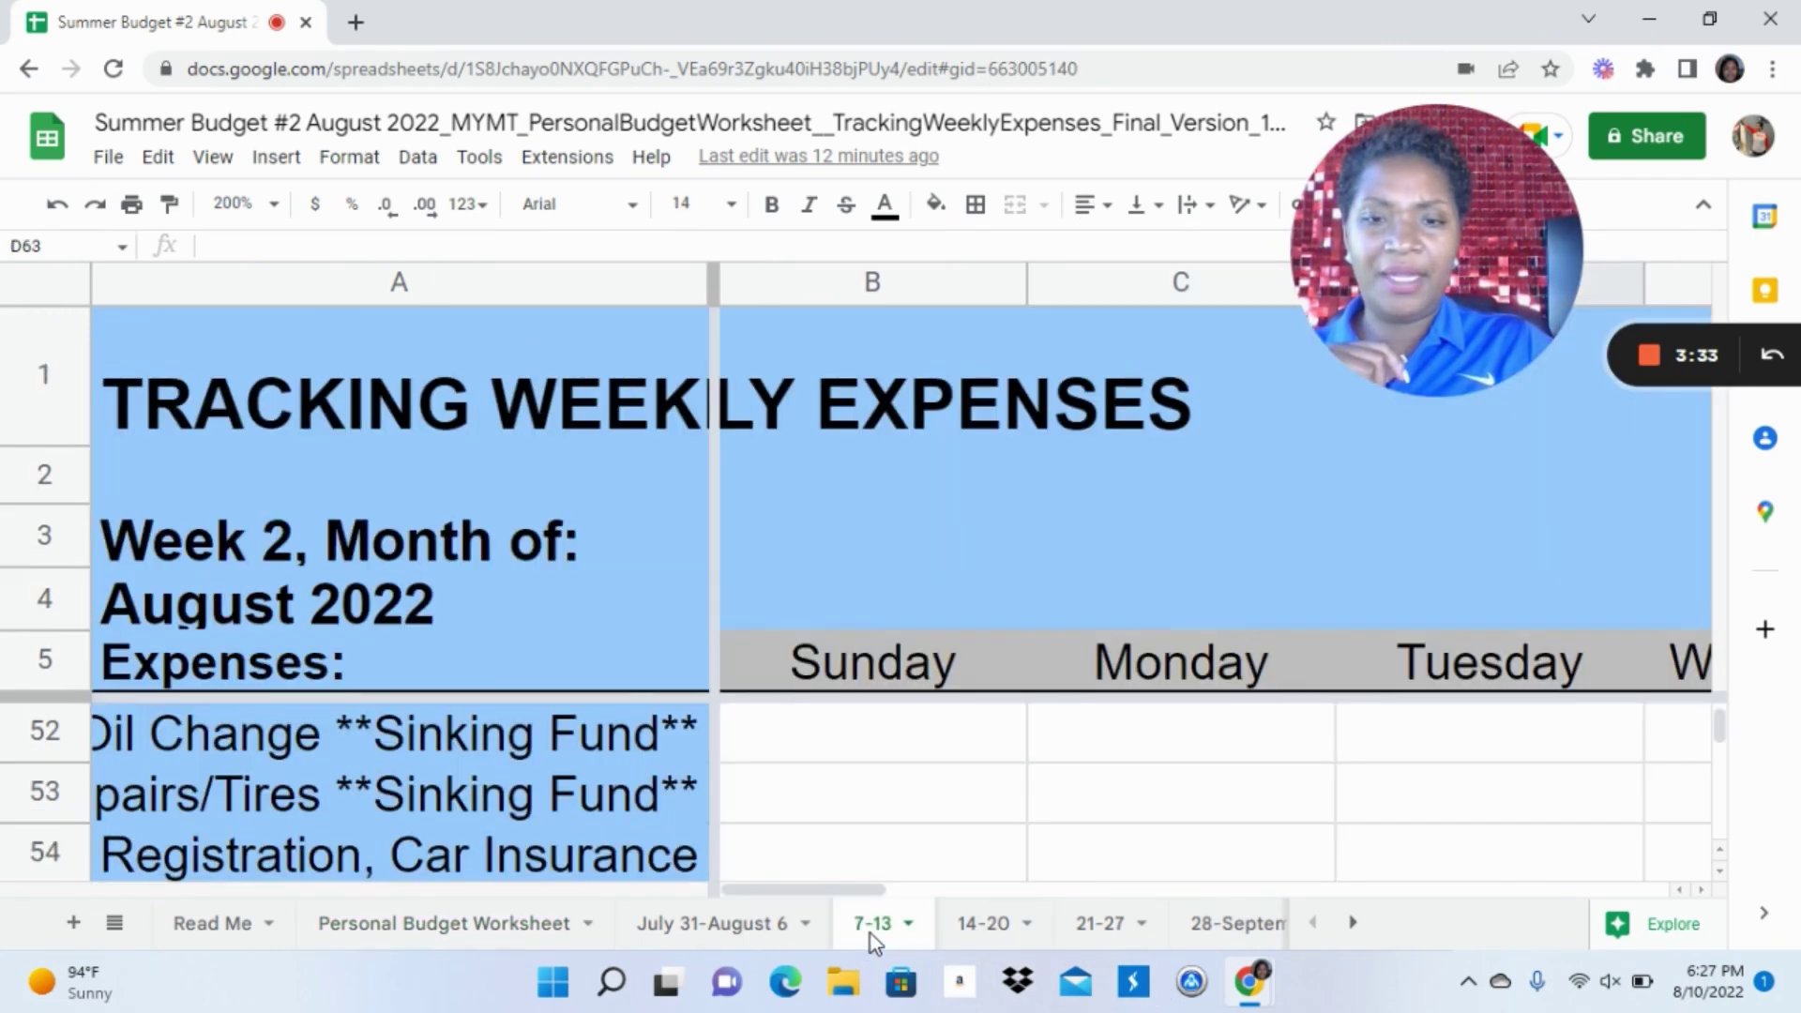
click(276, 208)
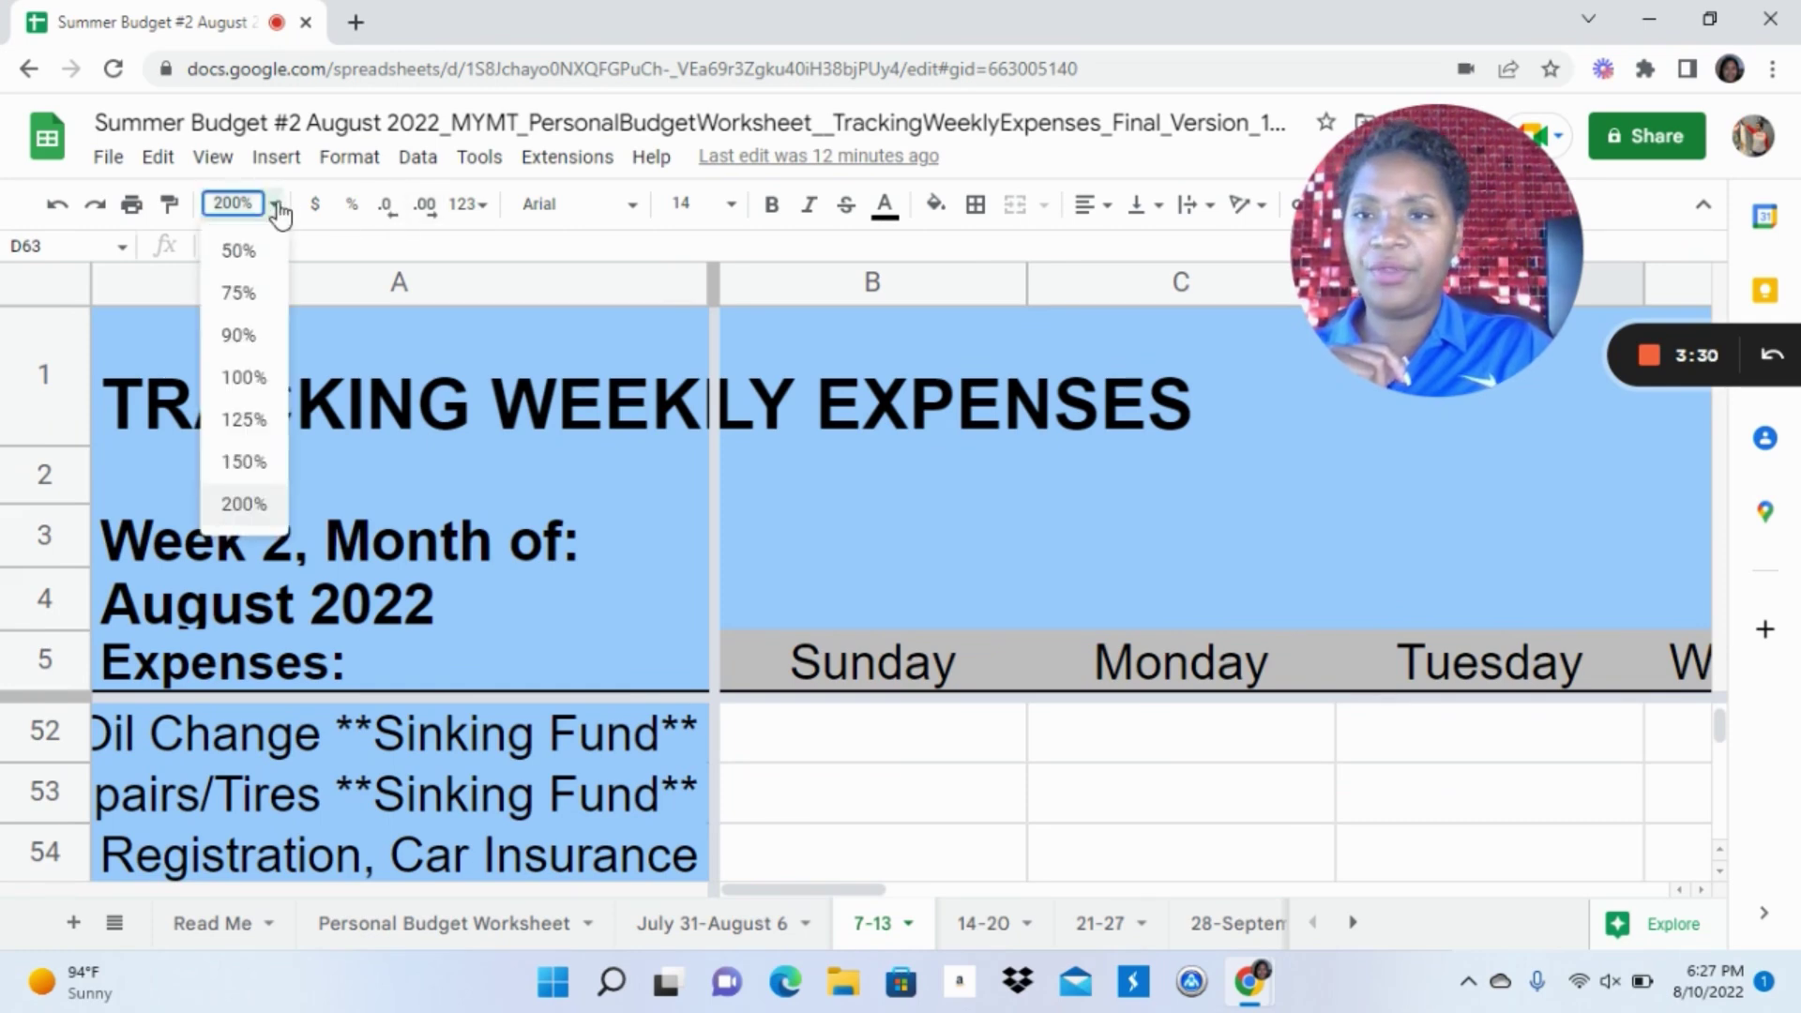
click(250, 351)
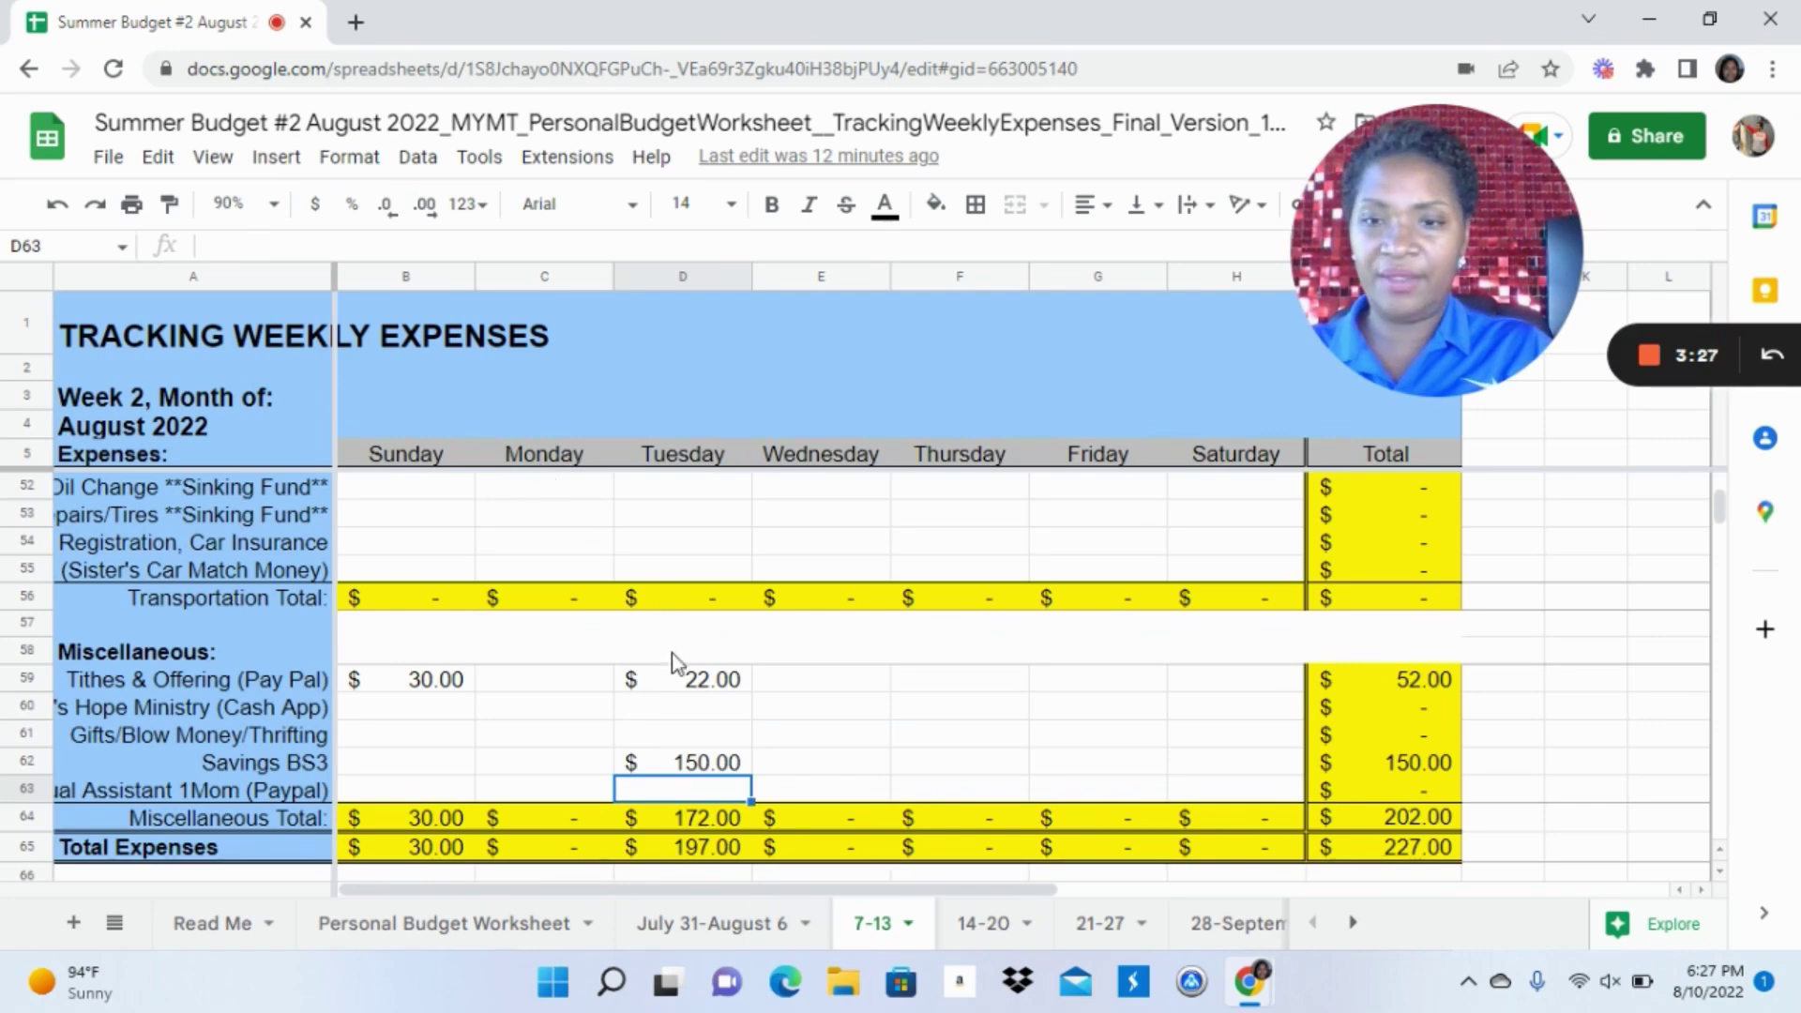
click(466, 679)
key(Delete)
key(Right)
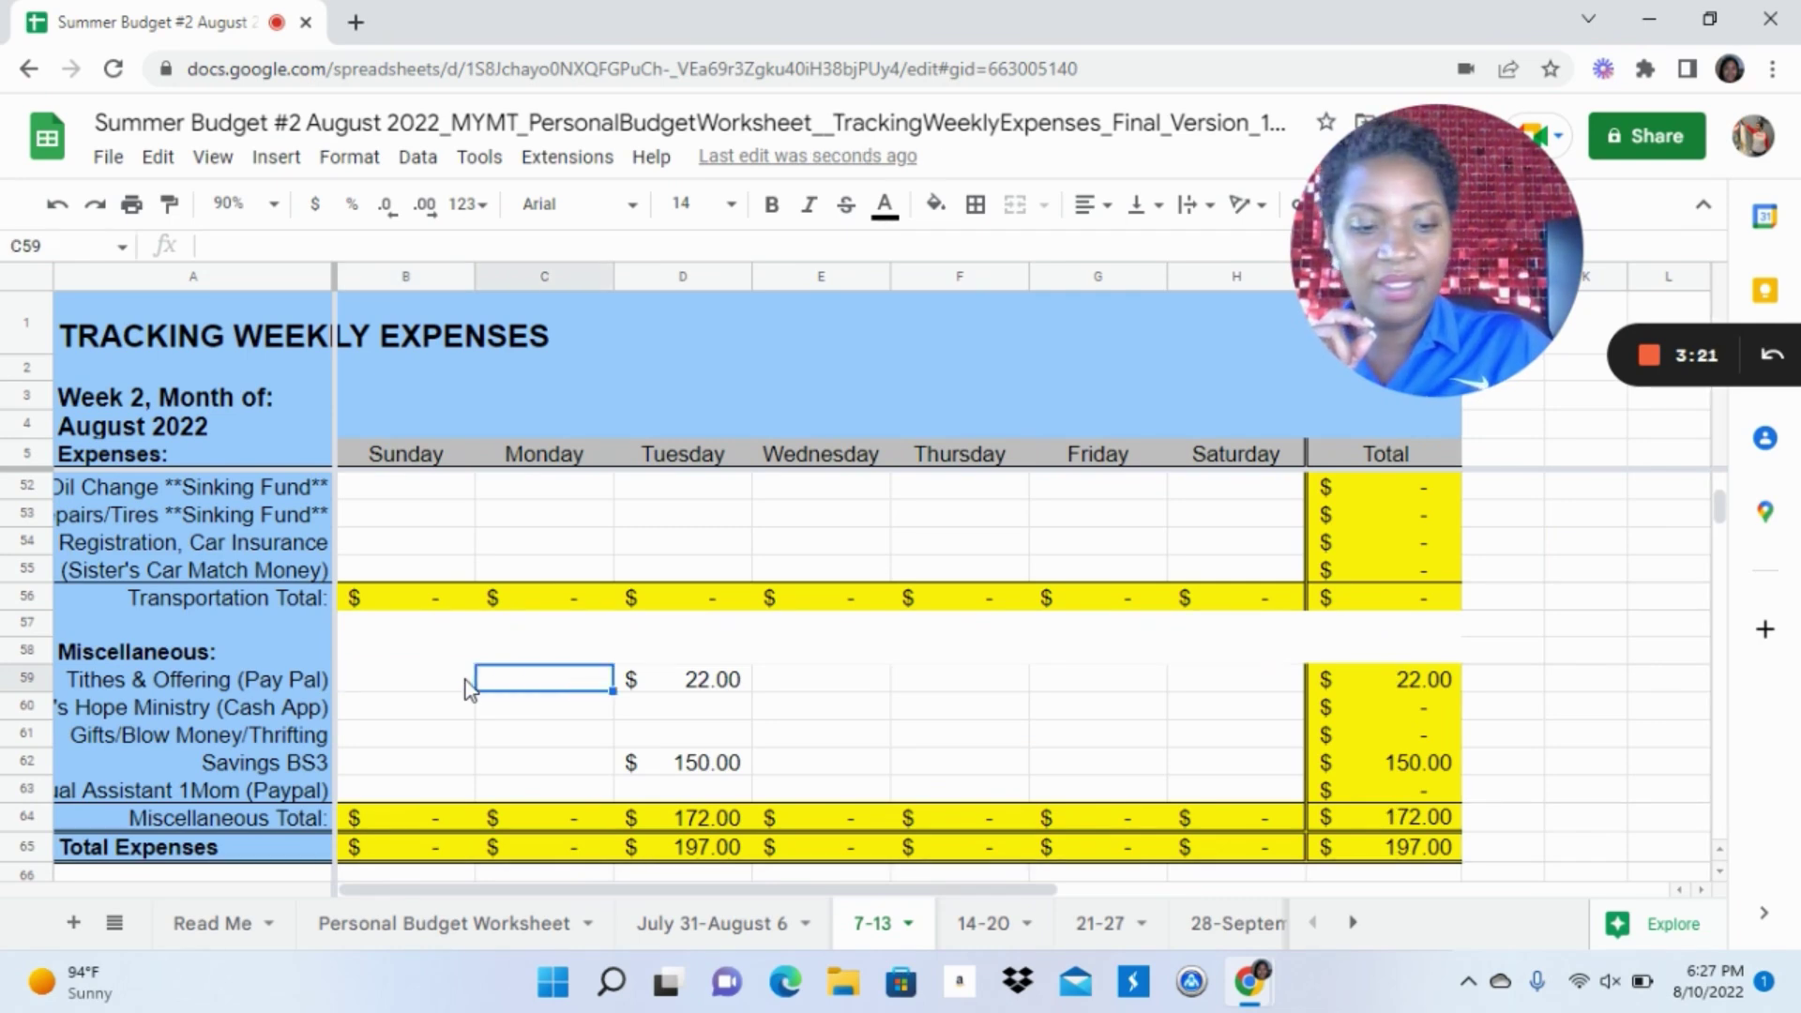
key(Left)
key(Down)
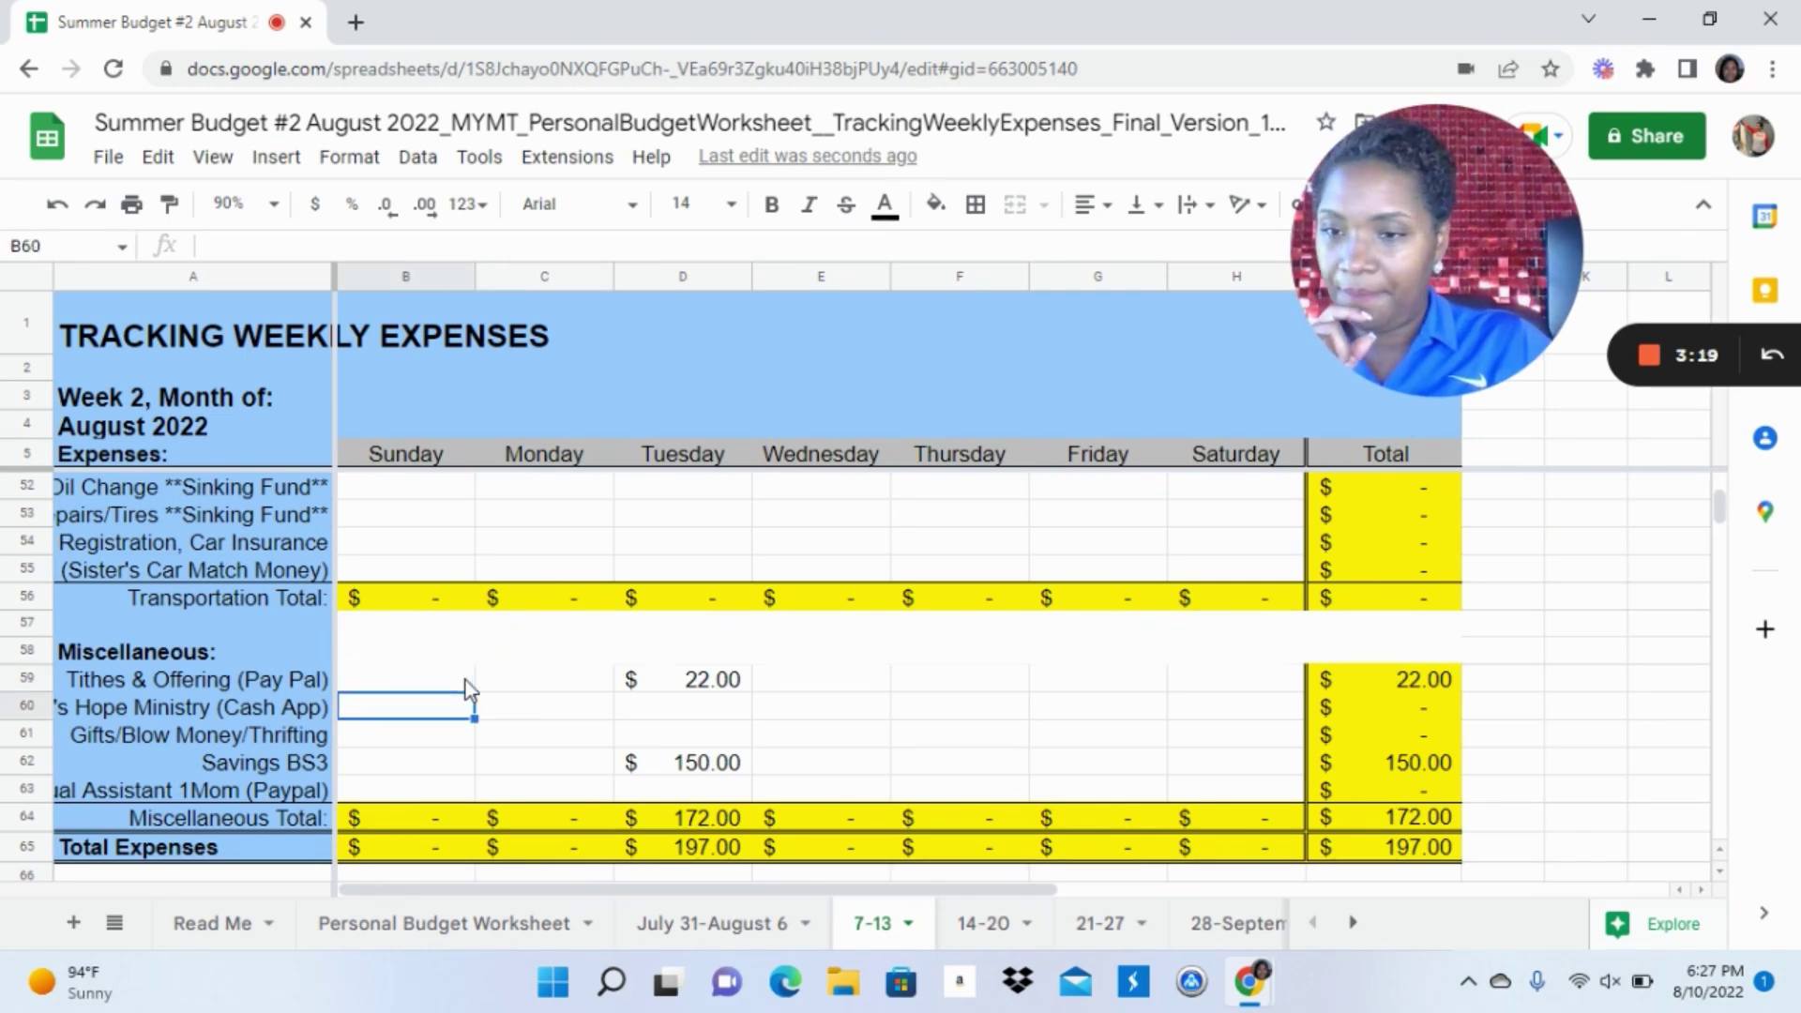
text(30)
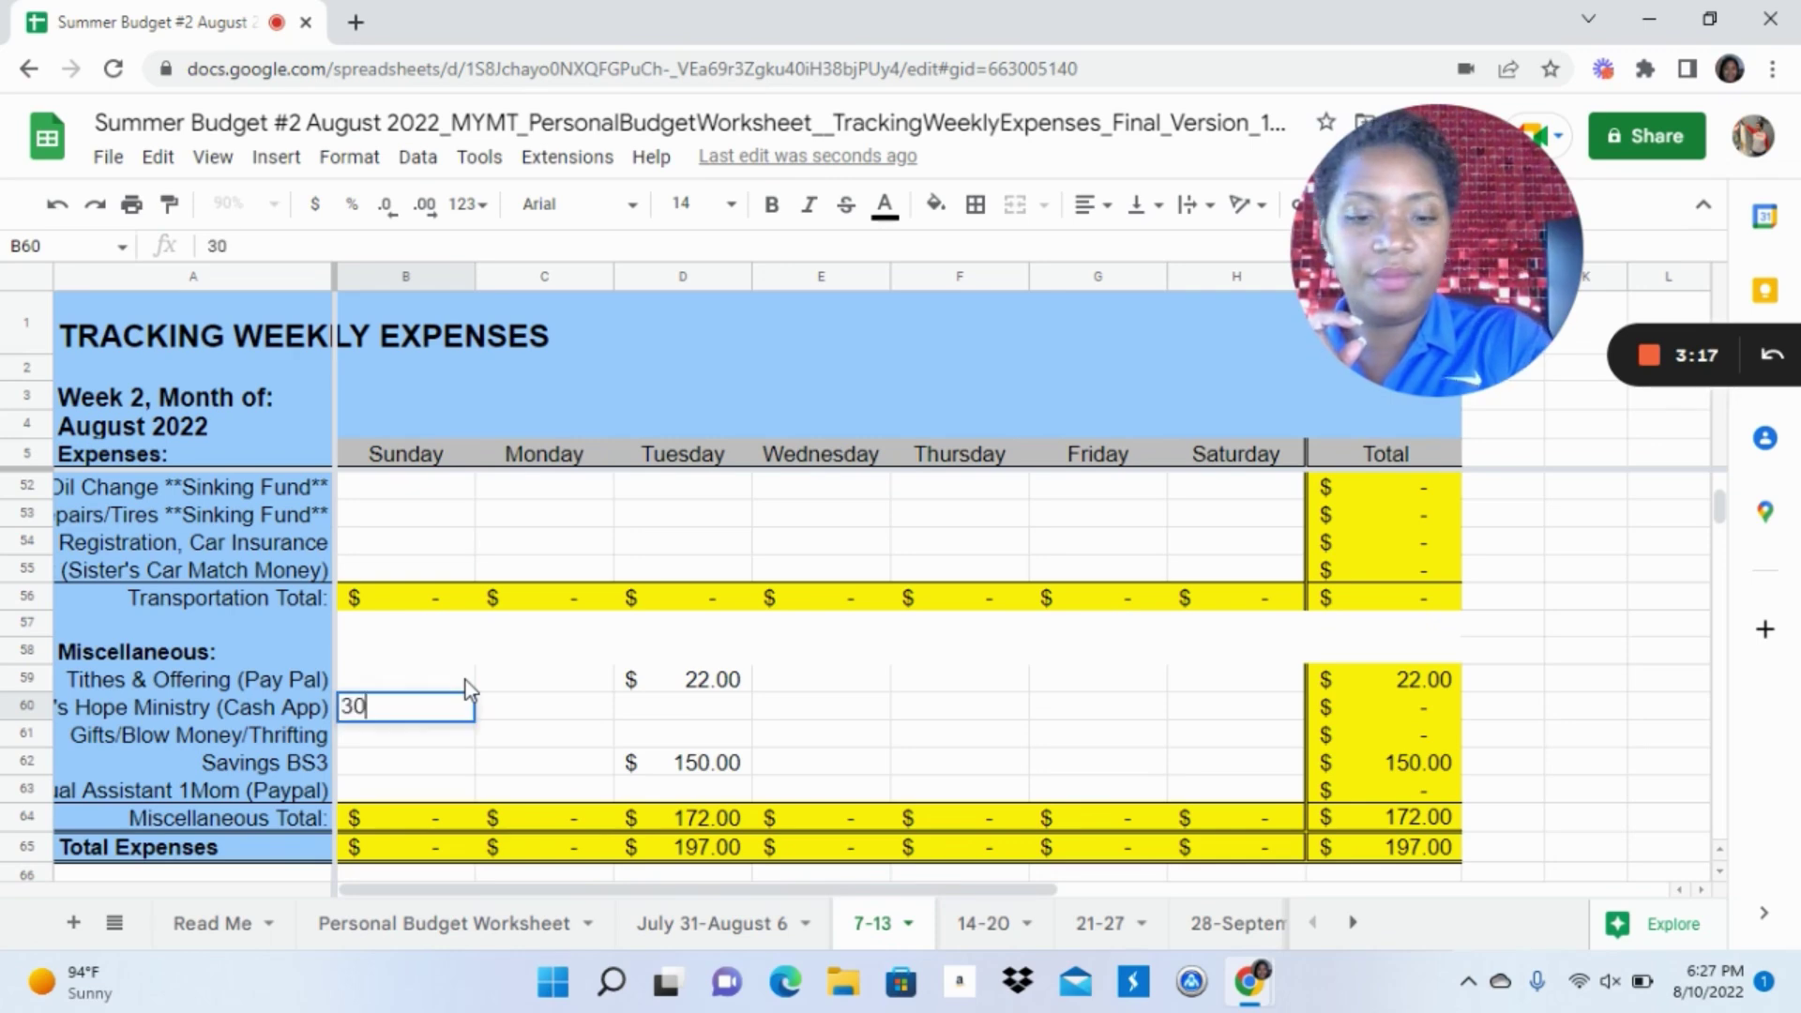
key(Return)
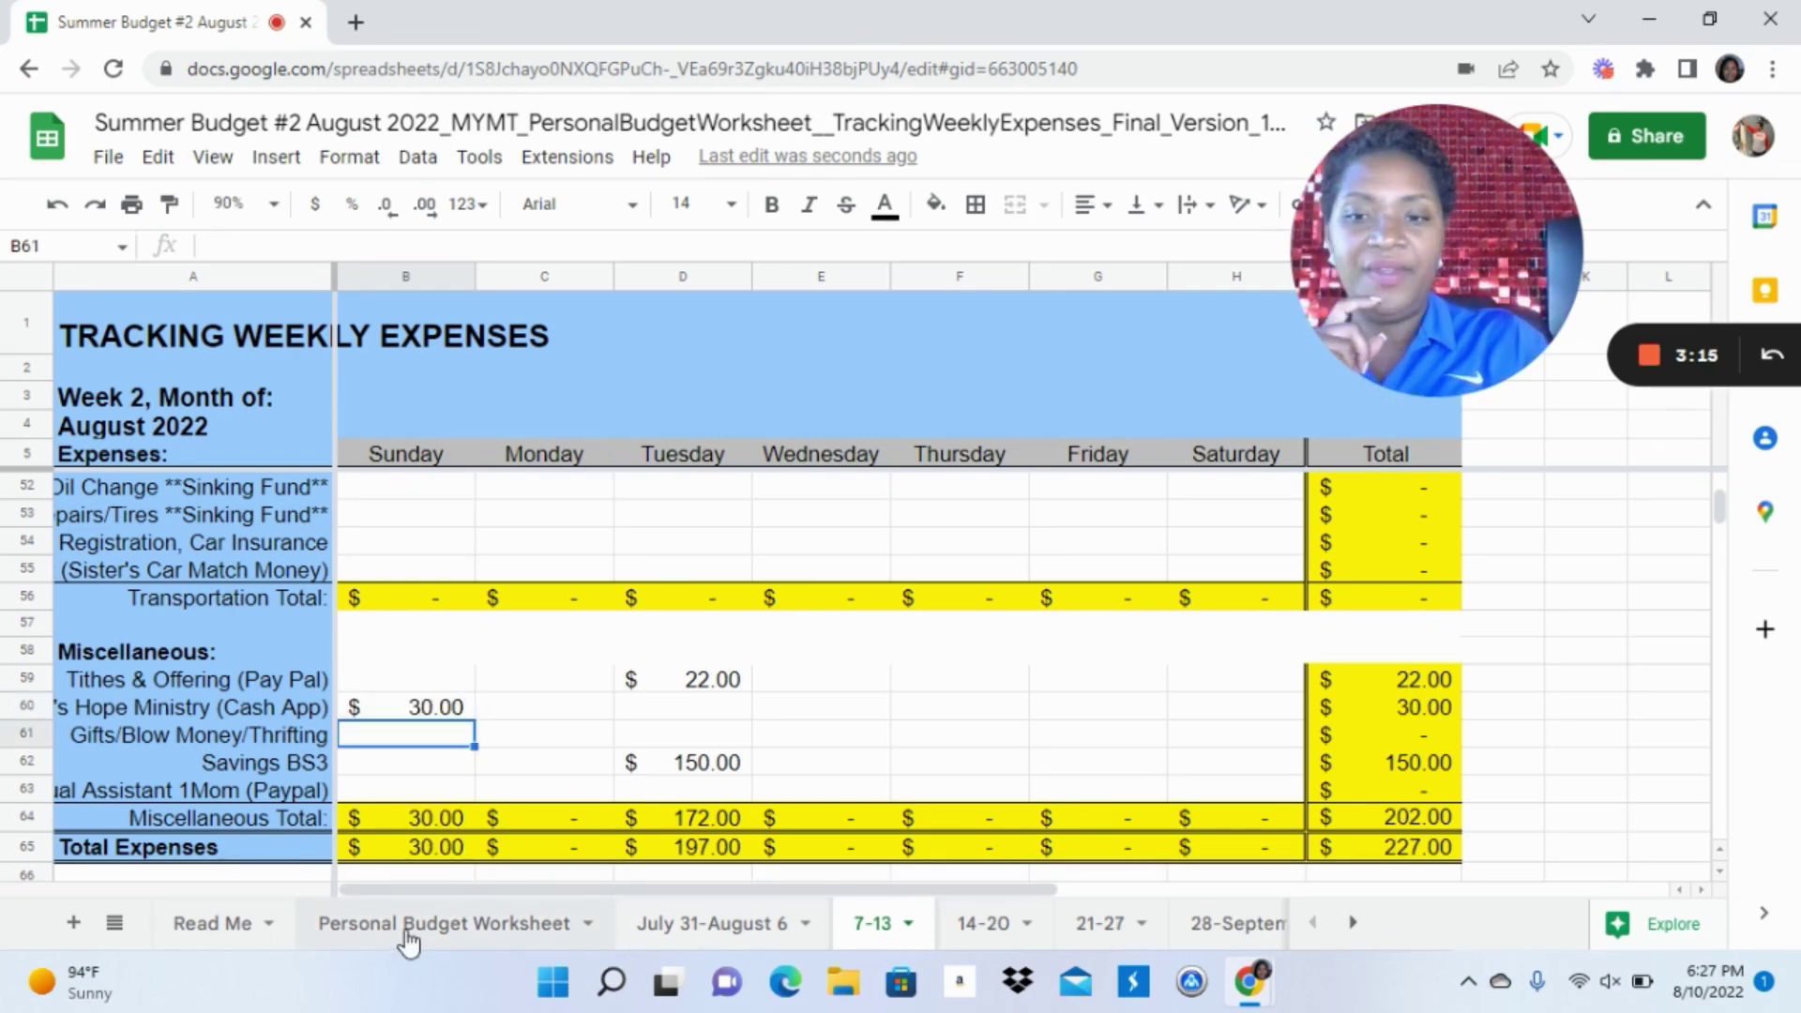
View the Personal Budget Worksheet at 200% zoom and check the Miscellaneous actual amounts and total income minus total expenses
click(412, 938)
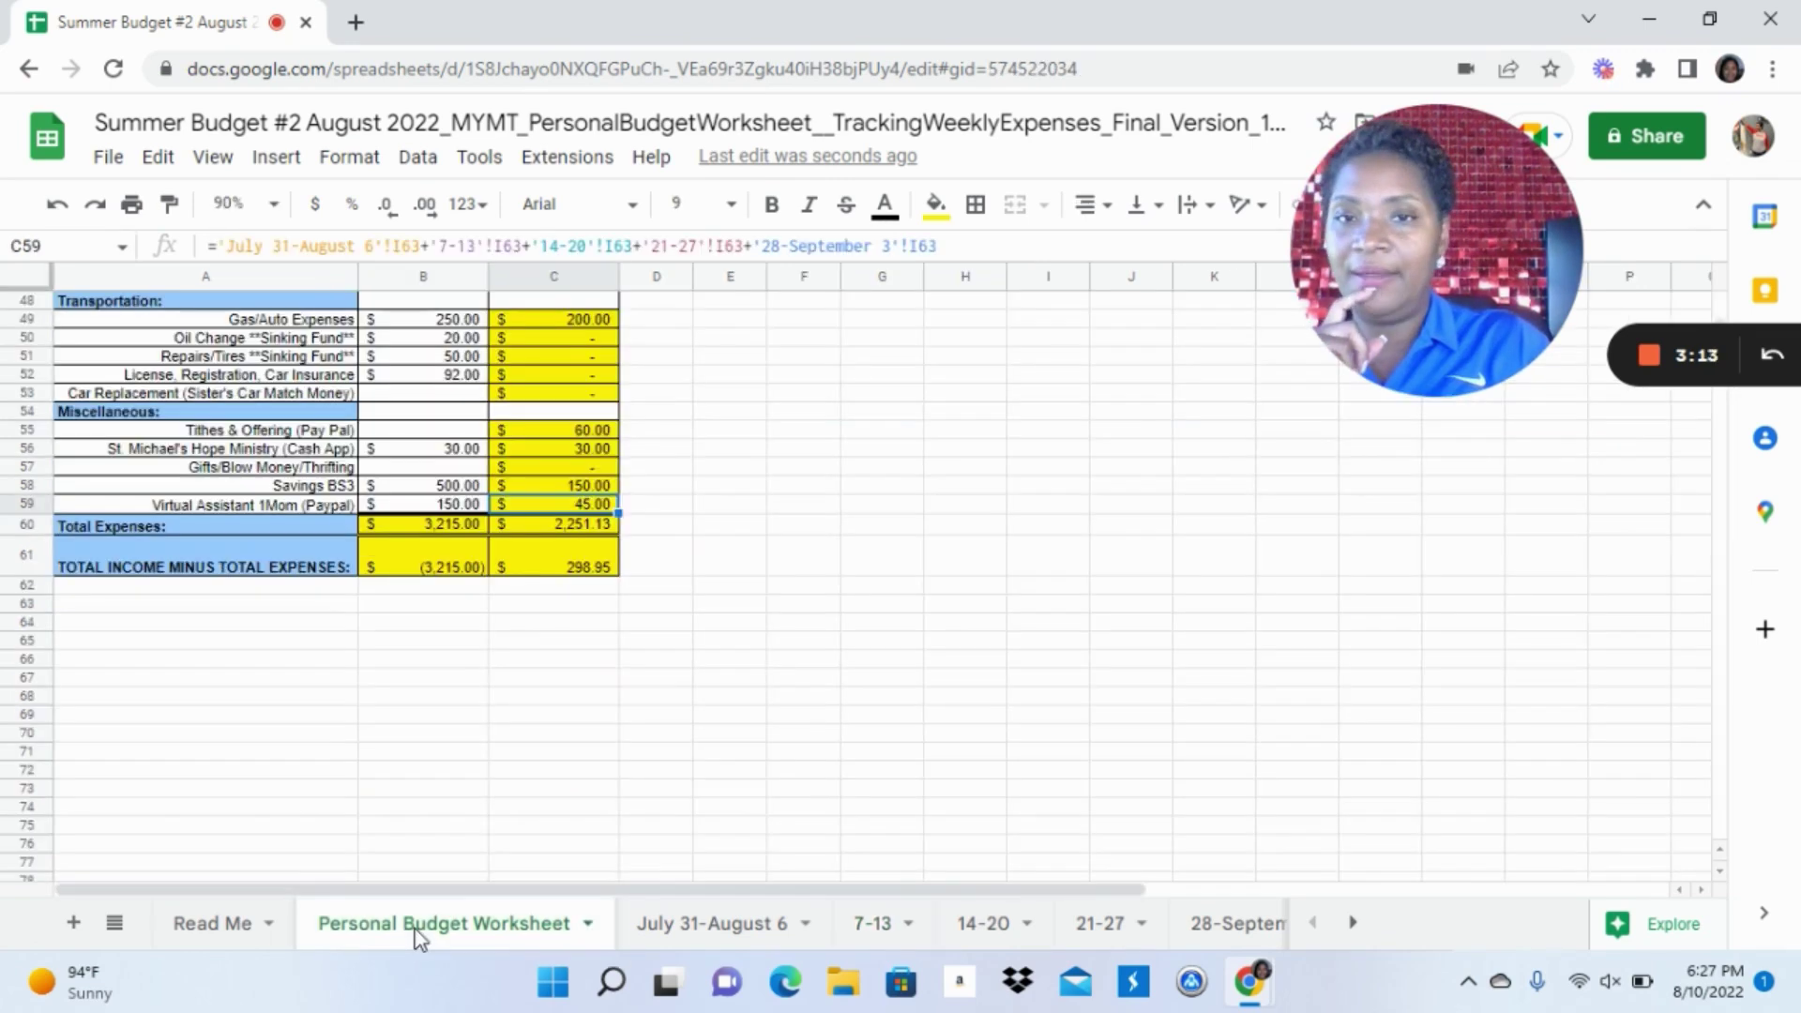
click(276, 204)
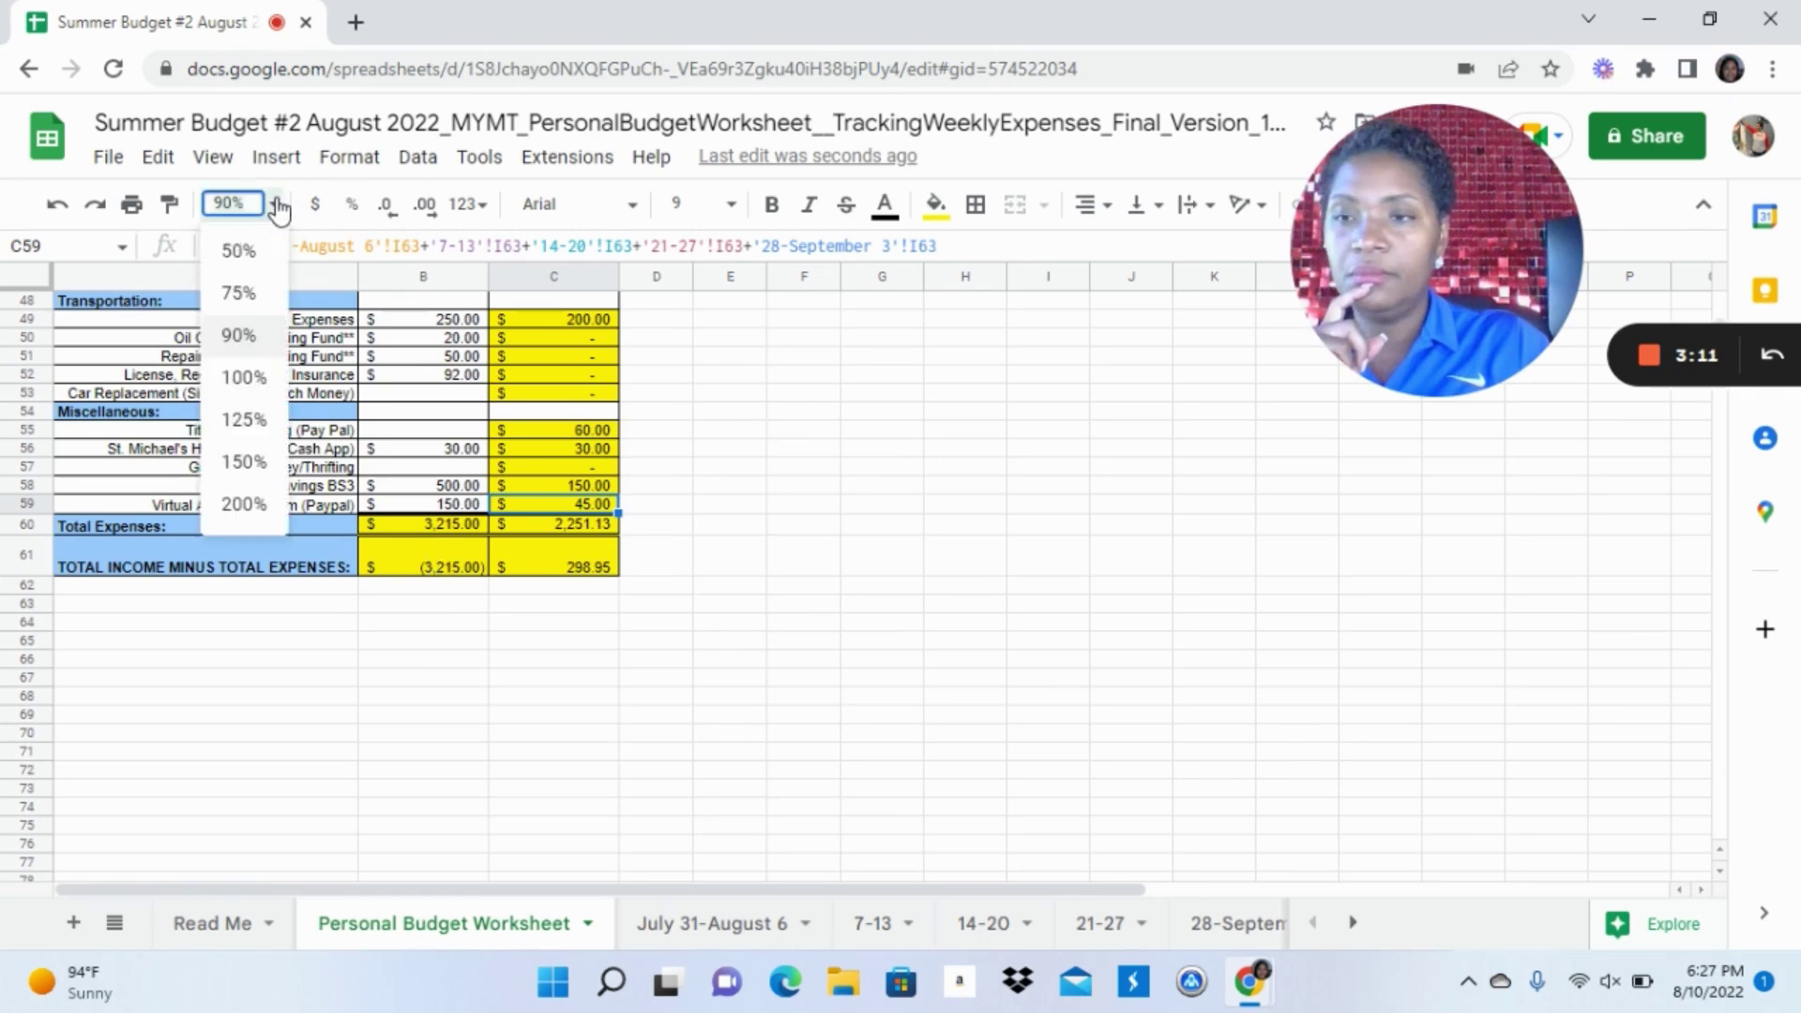
click(246, 505)
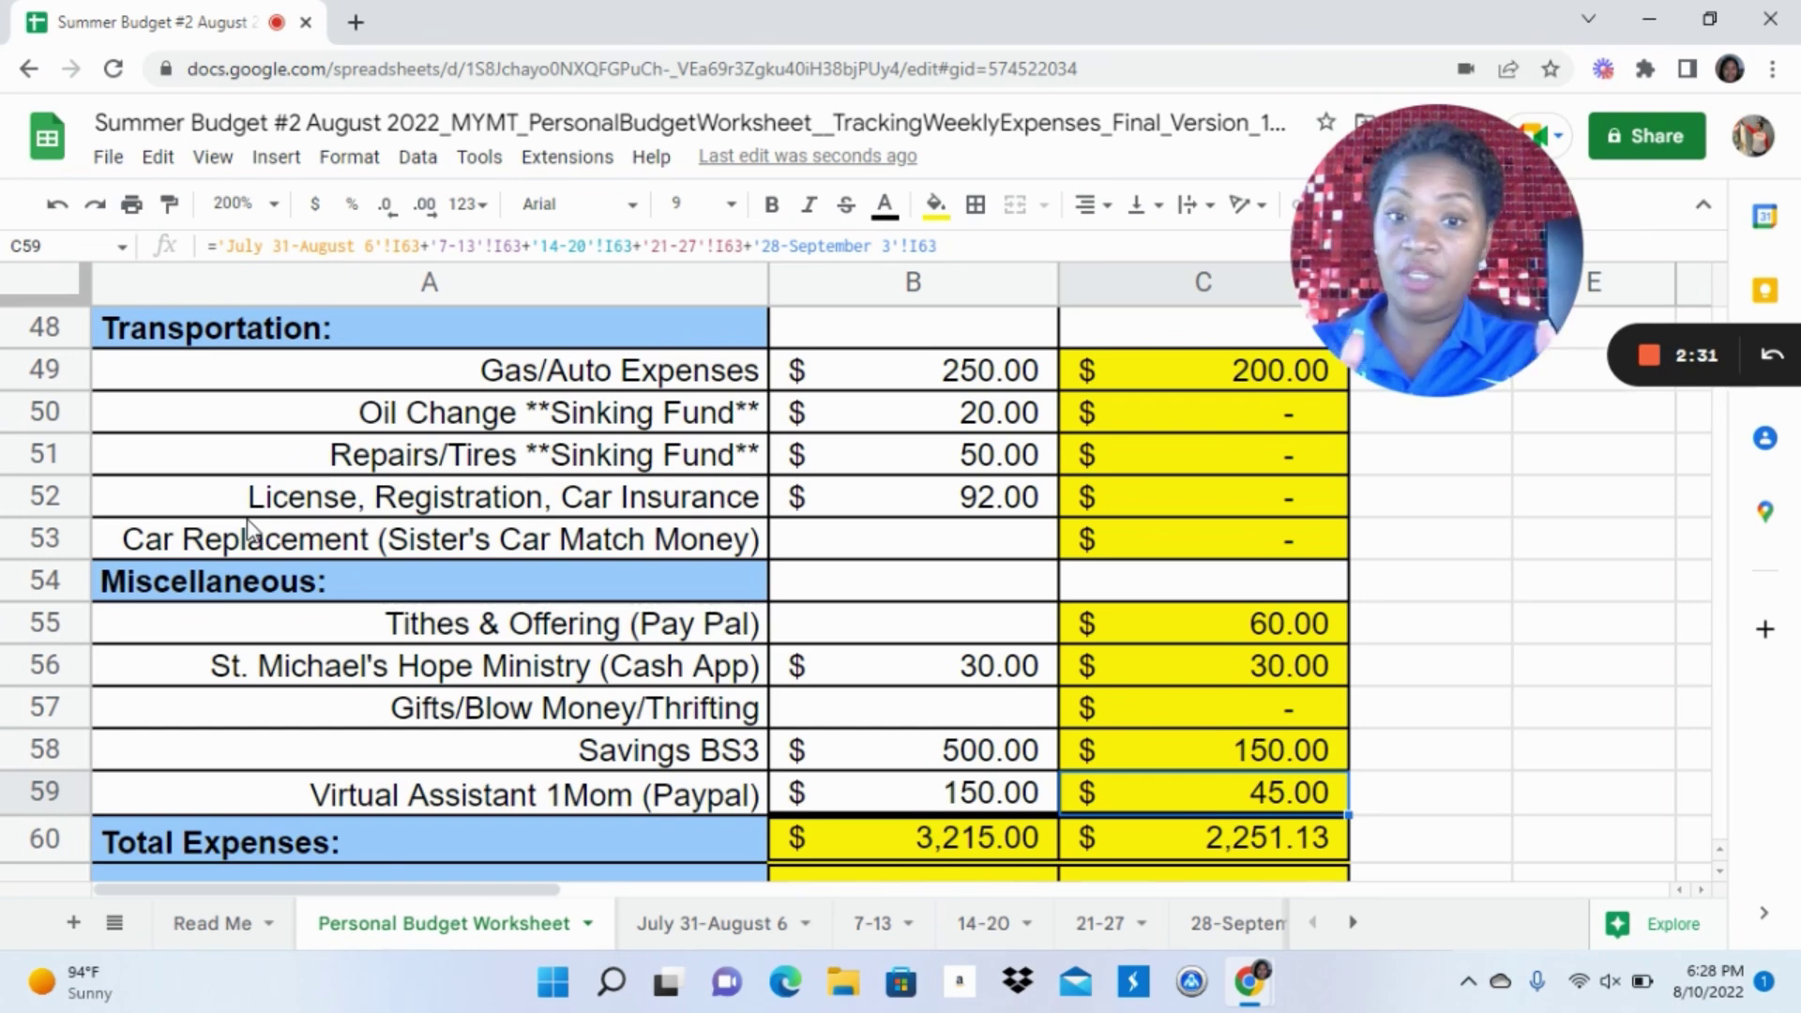
key(Down)
key(Down)
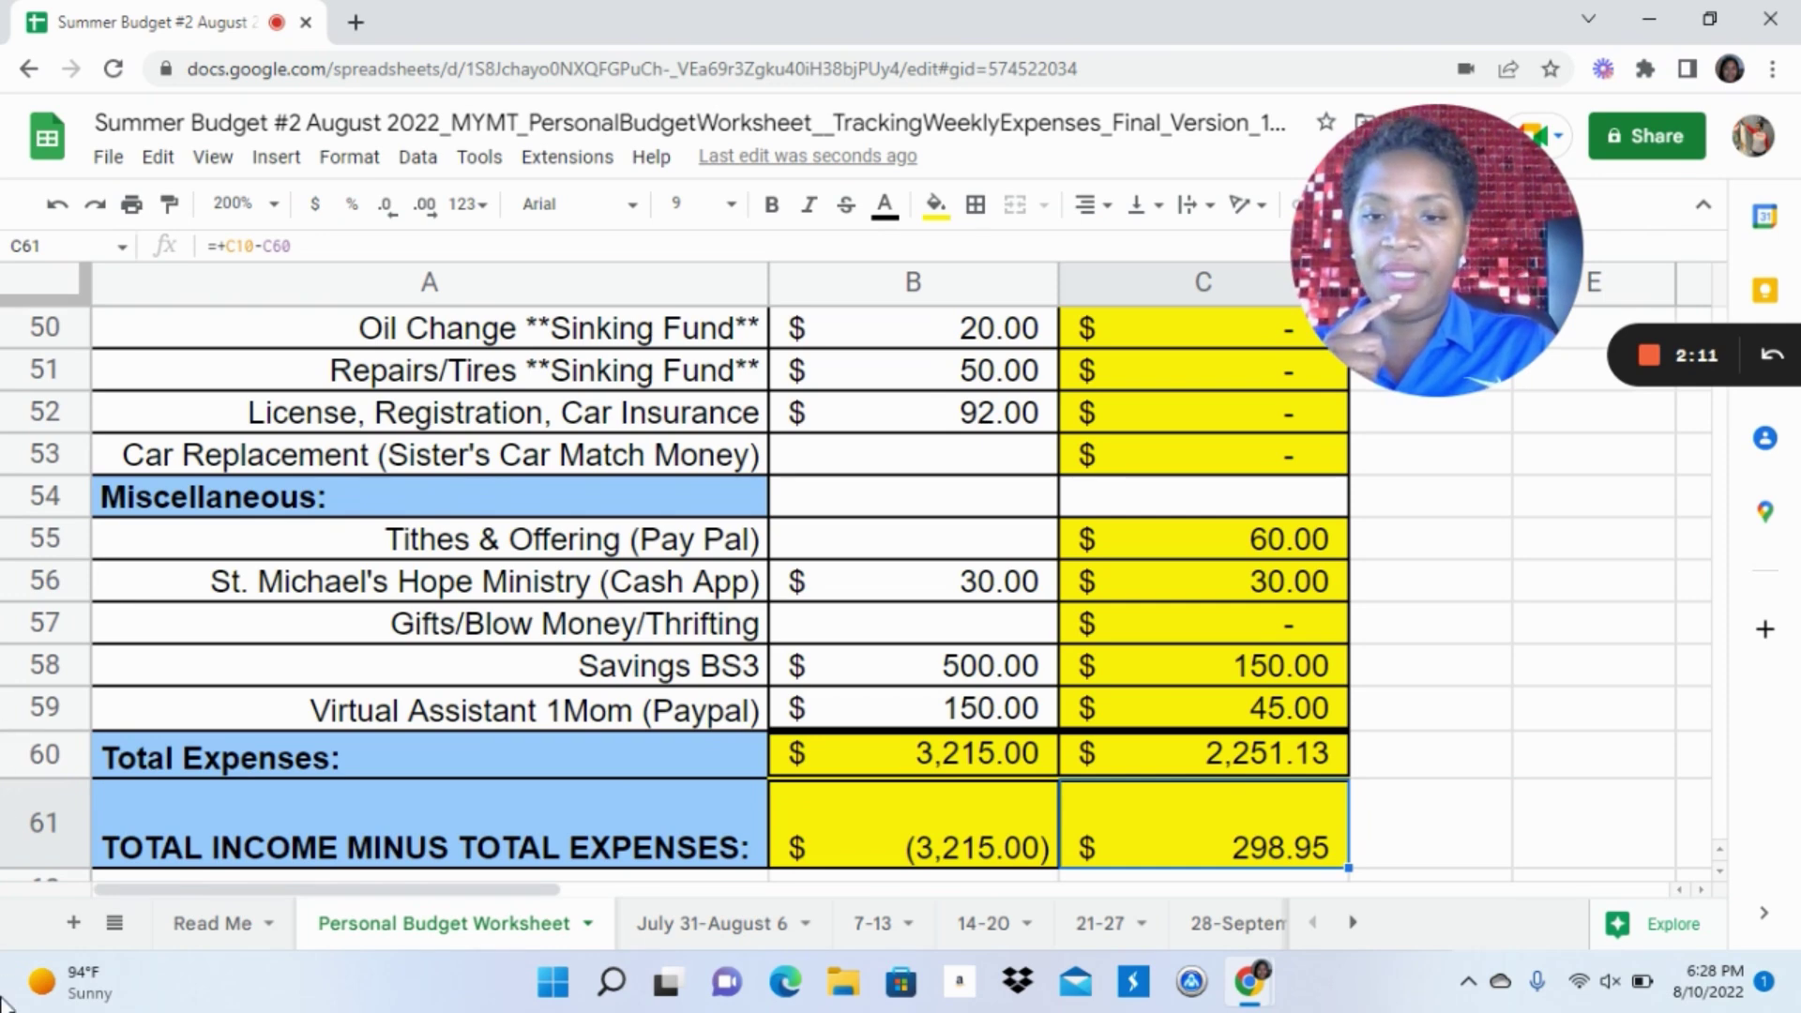
On the July 31-August 6 sheet, enter 100 for Thursday in the Savings BS3 row, cell F62
click(751, 923)
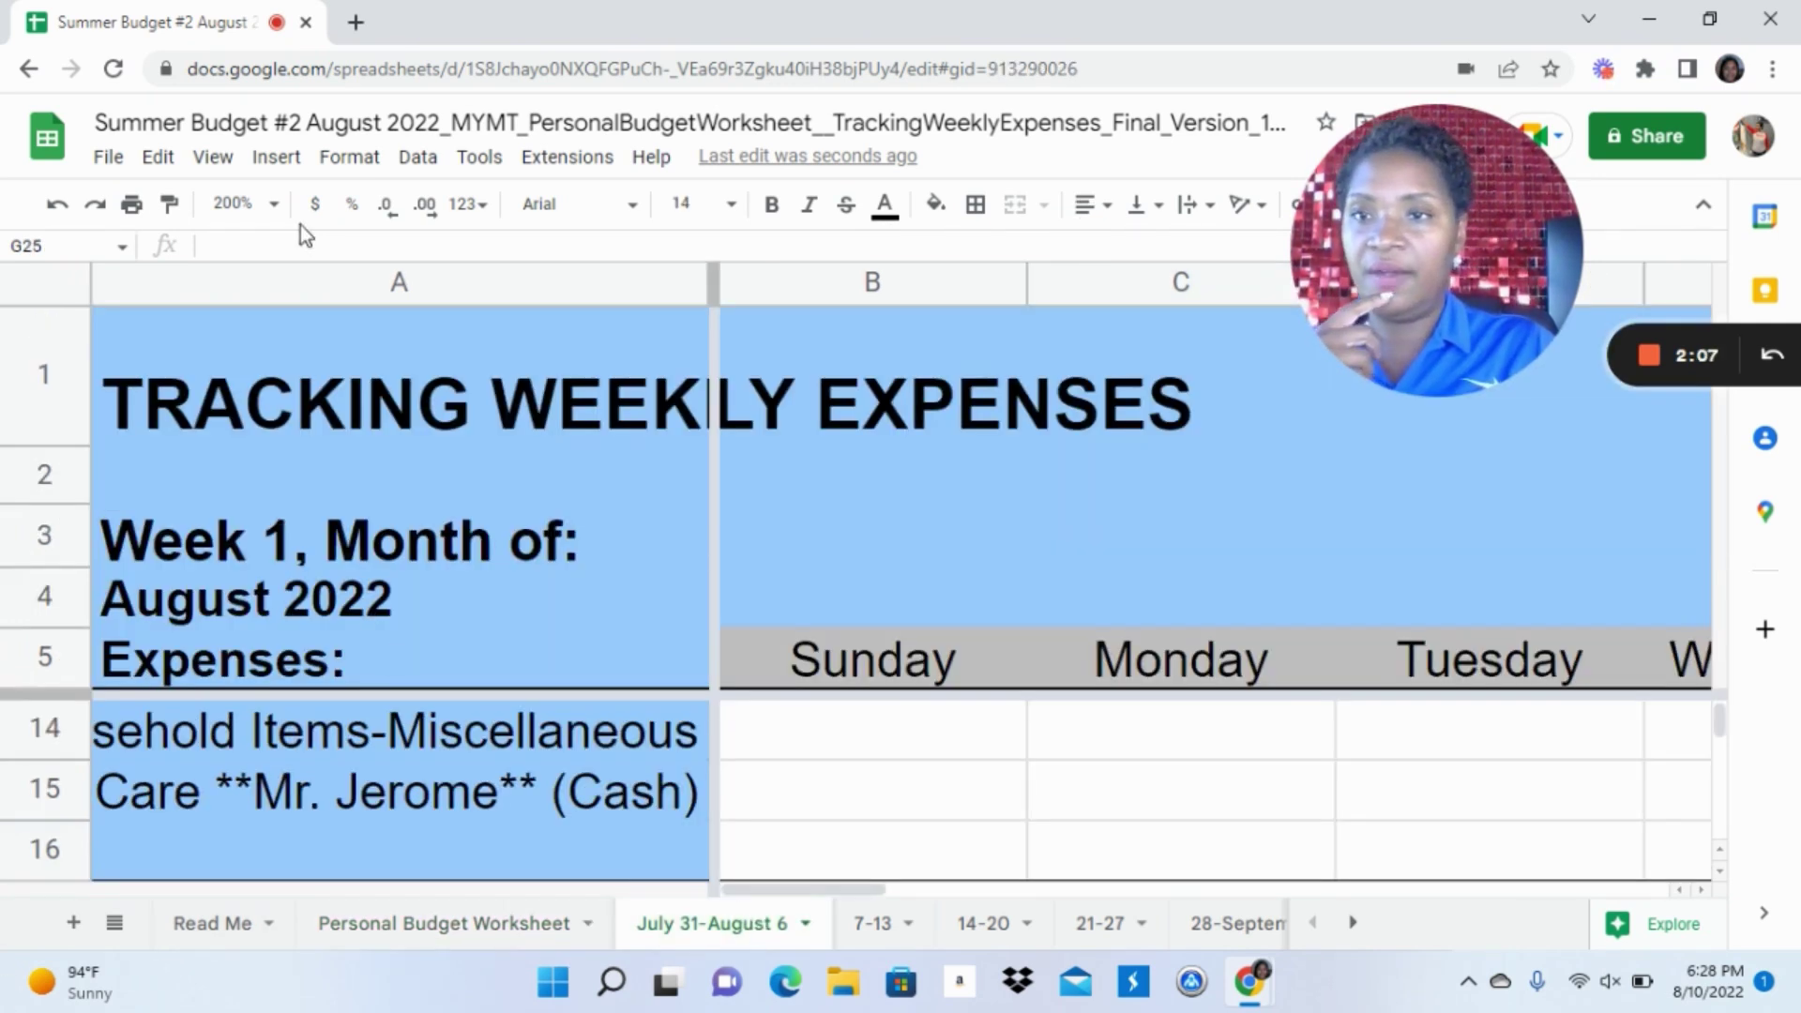
click(274, 208)
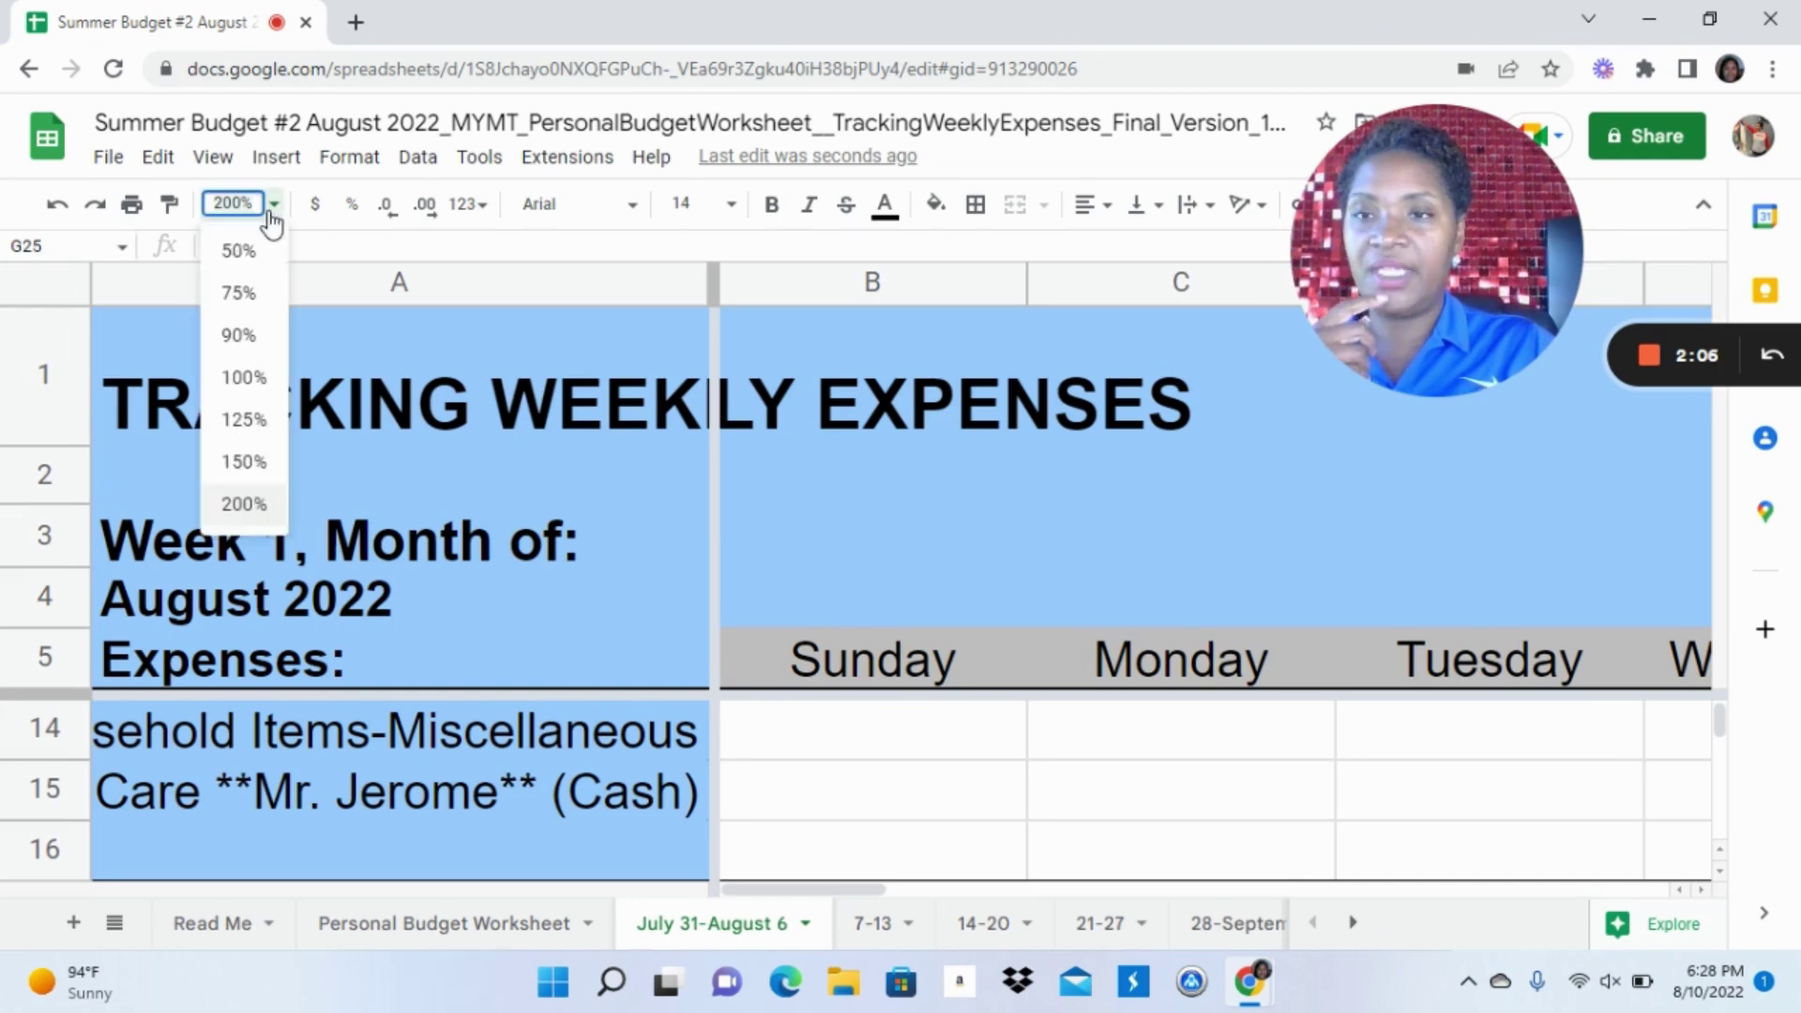
click(246, 375)
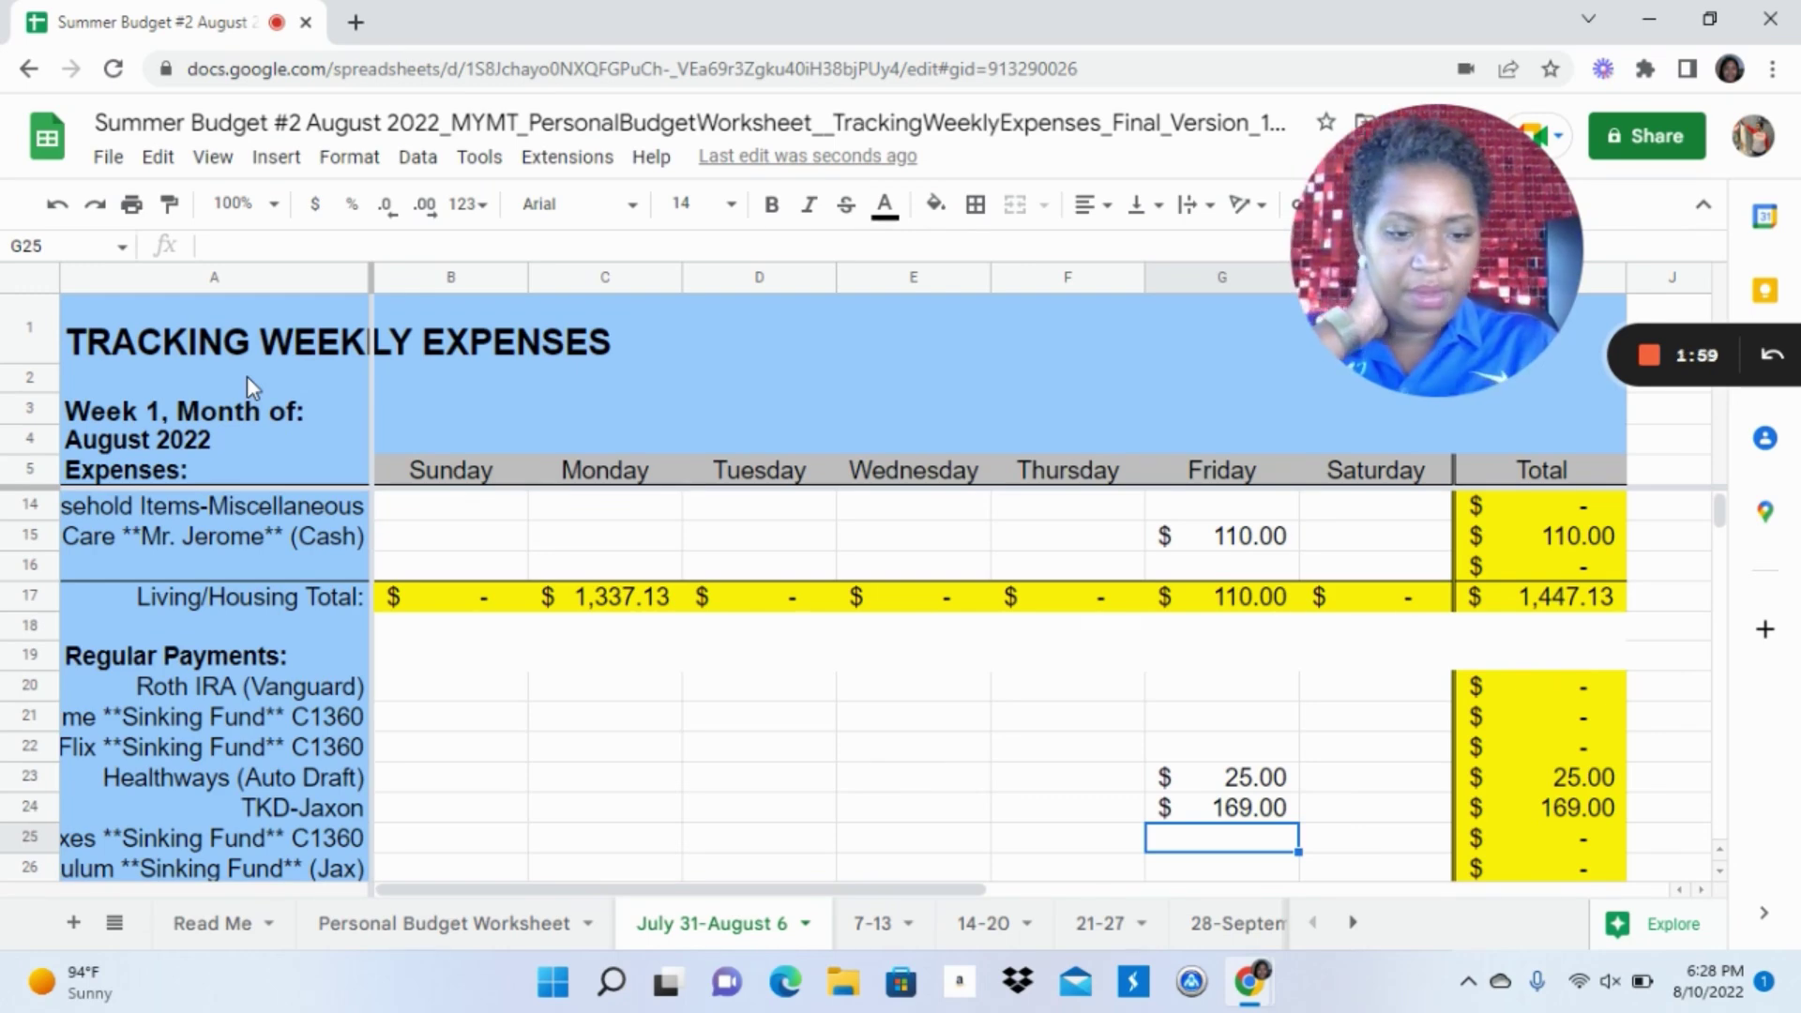
key(Up)
key(Down)
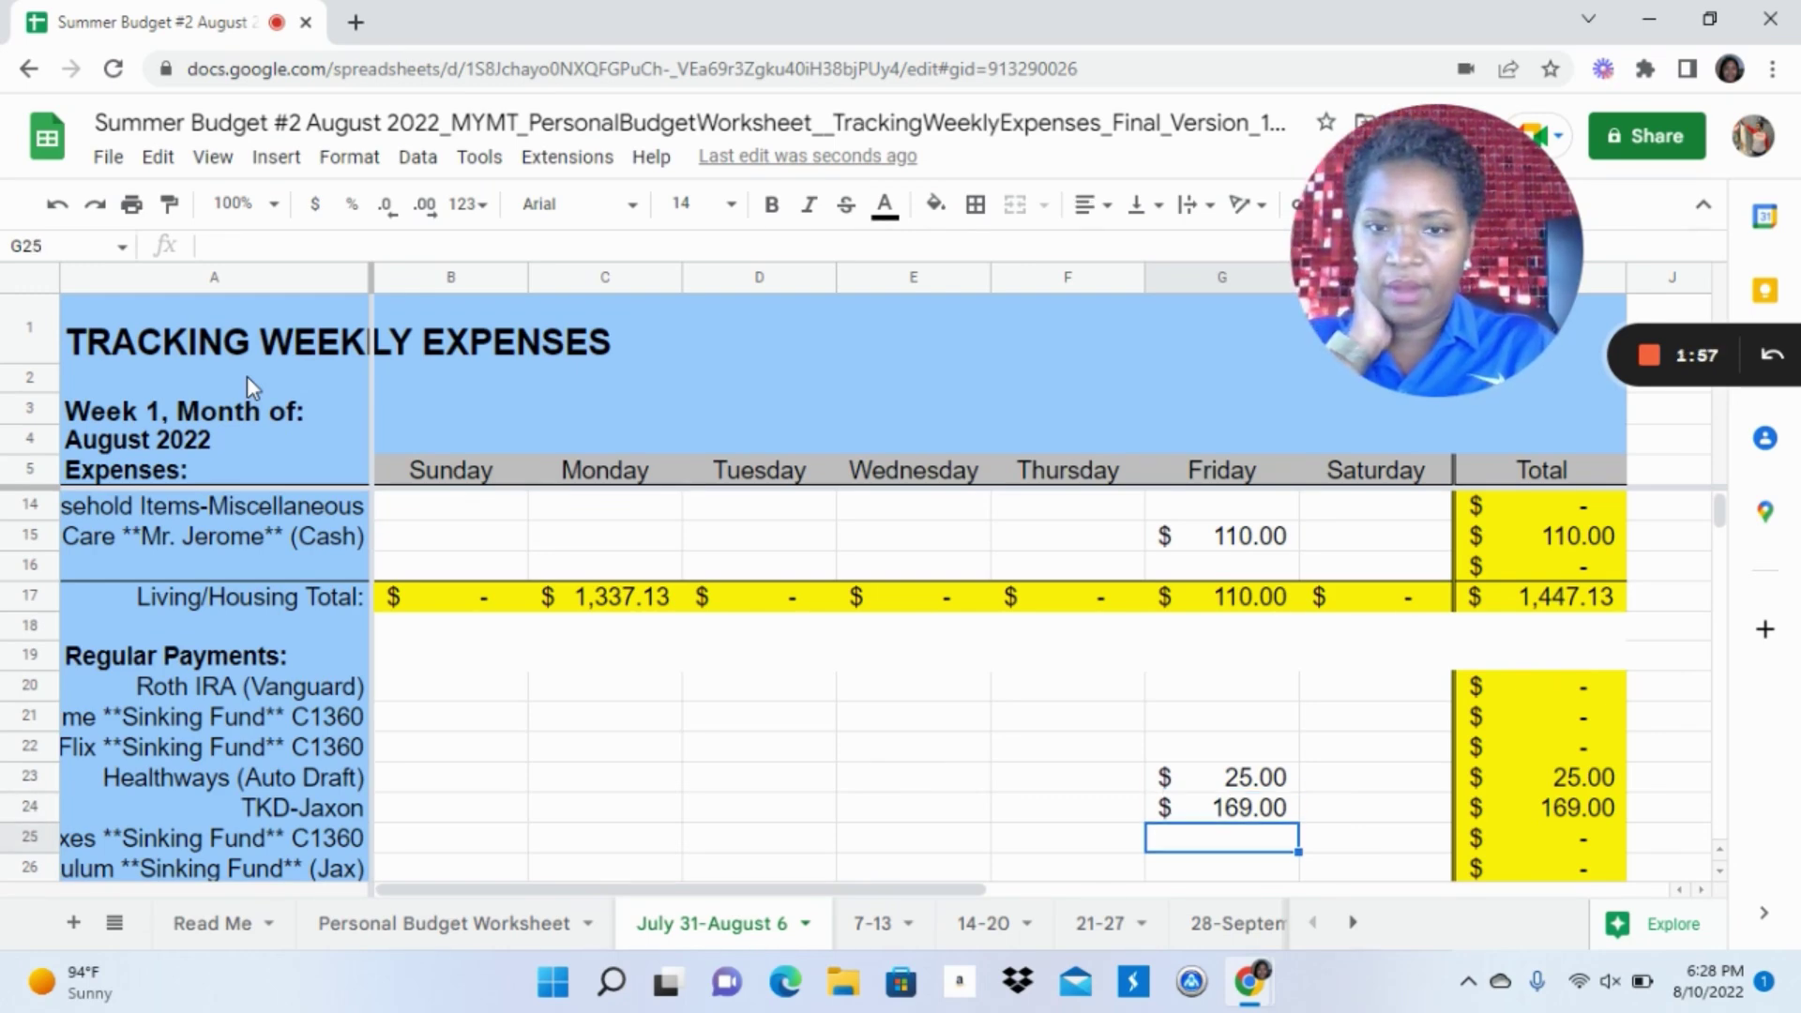
key(Down)
key(Down)
key(Down)
key(Down)
key(Down)
key(Down)
key(Down)
key(Down)
key(Down)
key(Down)
key(Down)
key(Down)
key(Down)
key(Down)
key(Down)
key(Down)
key(Down)
key(Down)
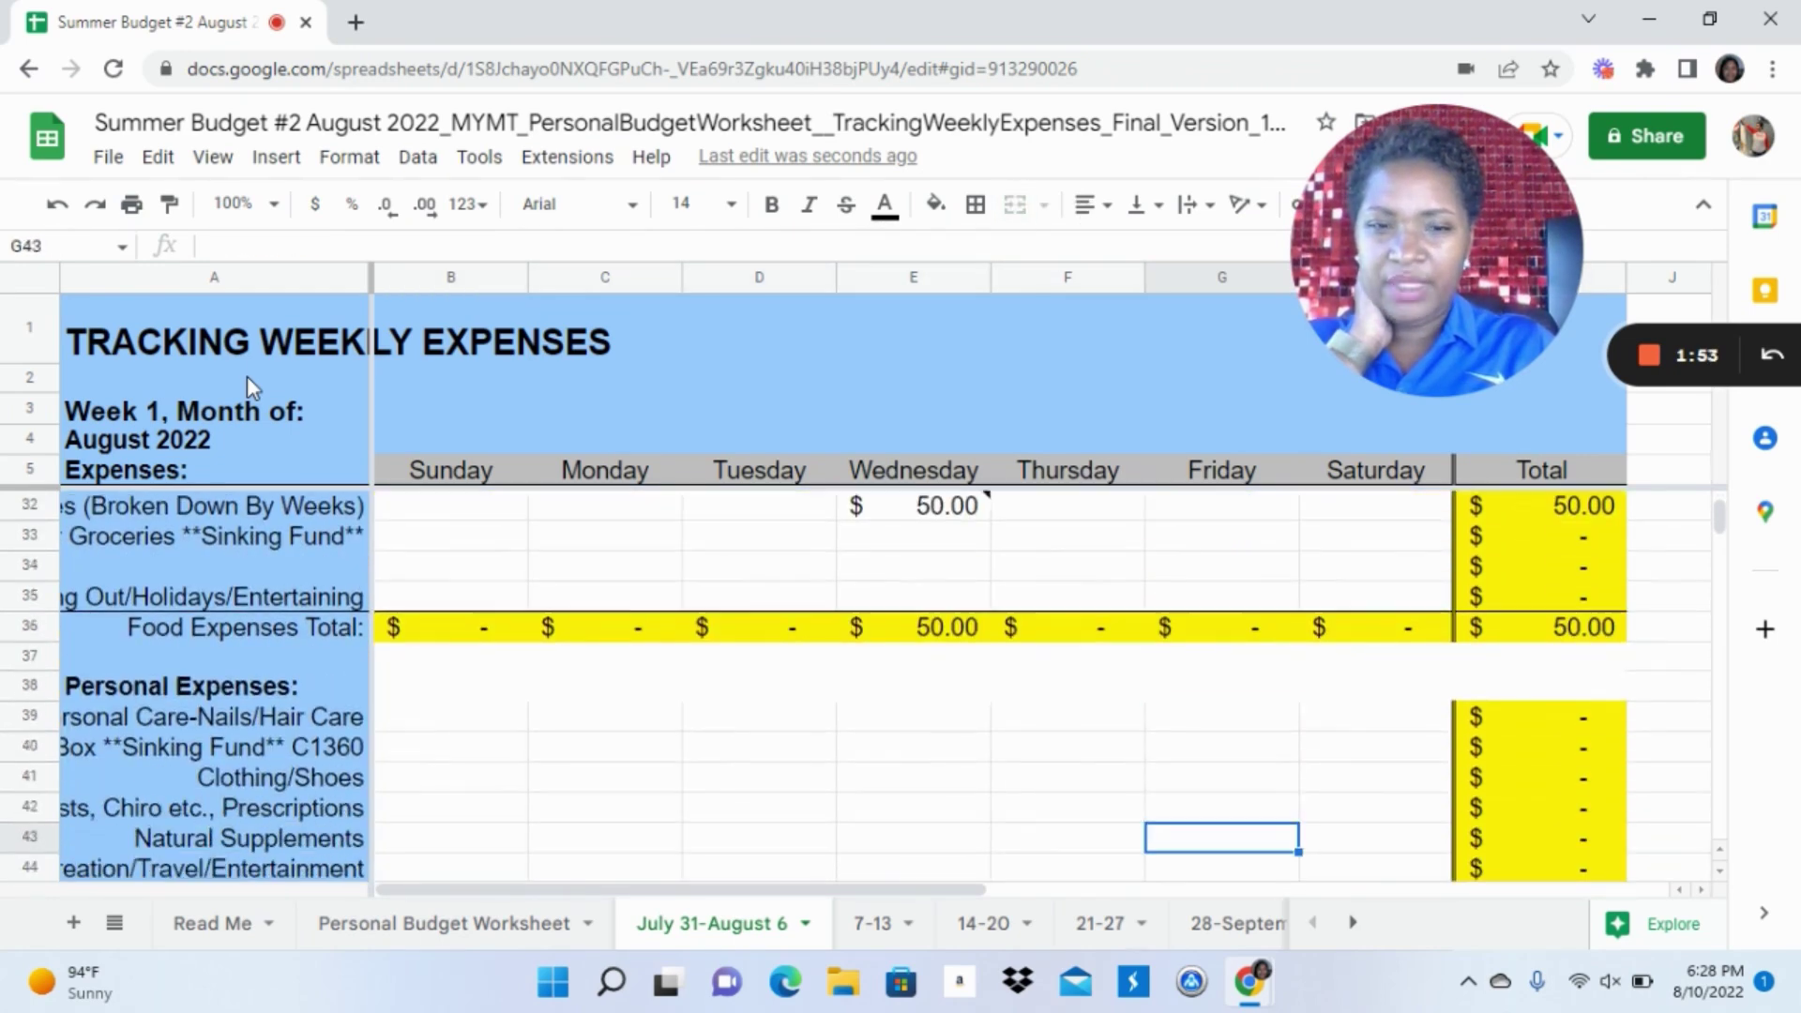
key(Down)
key(Down)
scroll(246, 375, down, 1)
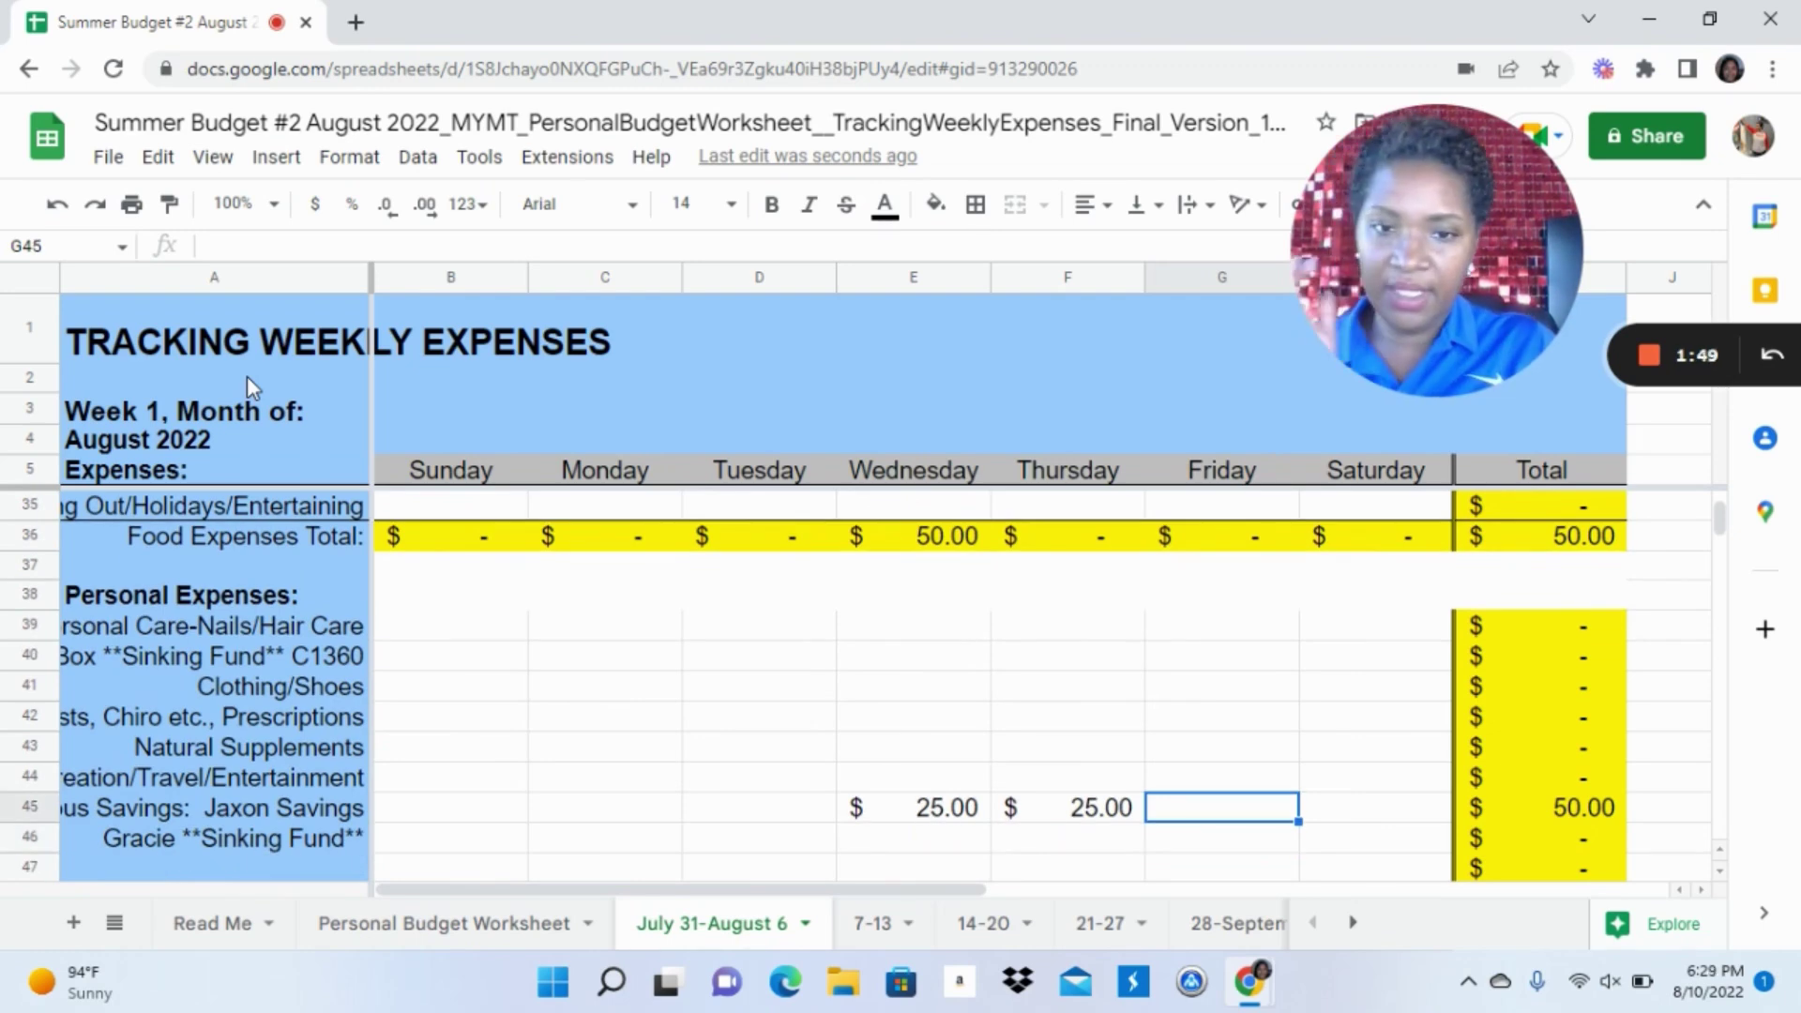
key(Down)
key(Down)
key(Down)
key(Down)
key(Down)
key(Down)
key(Down)
key(Down)
key(Down)
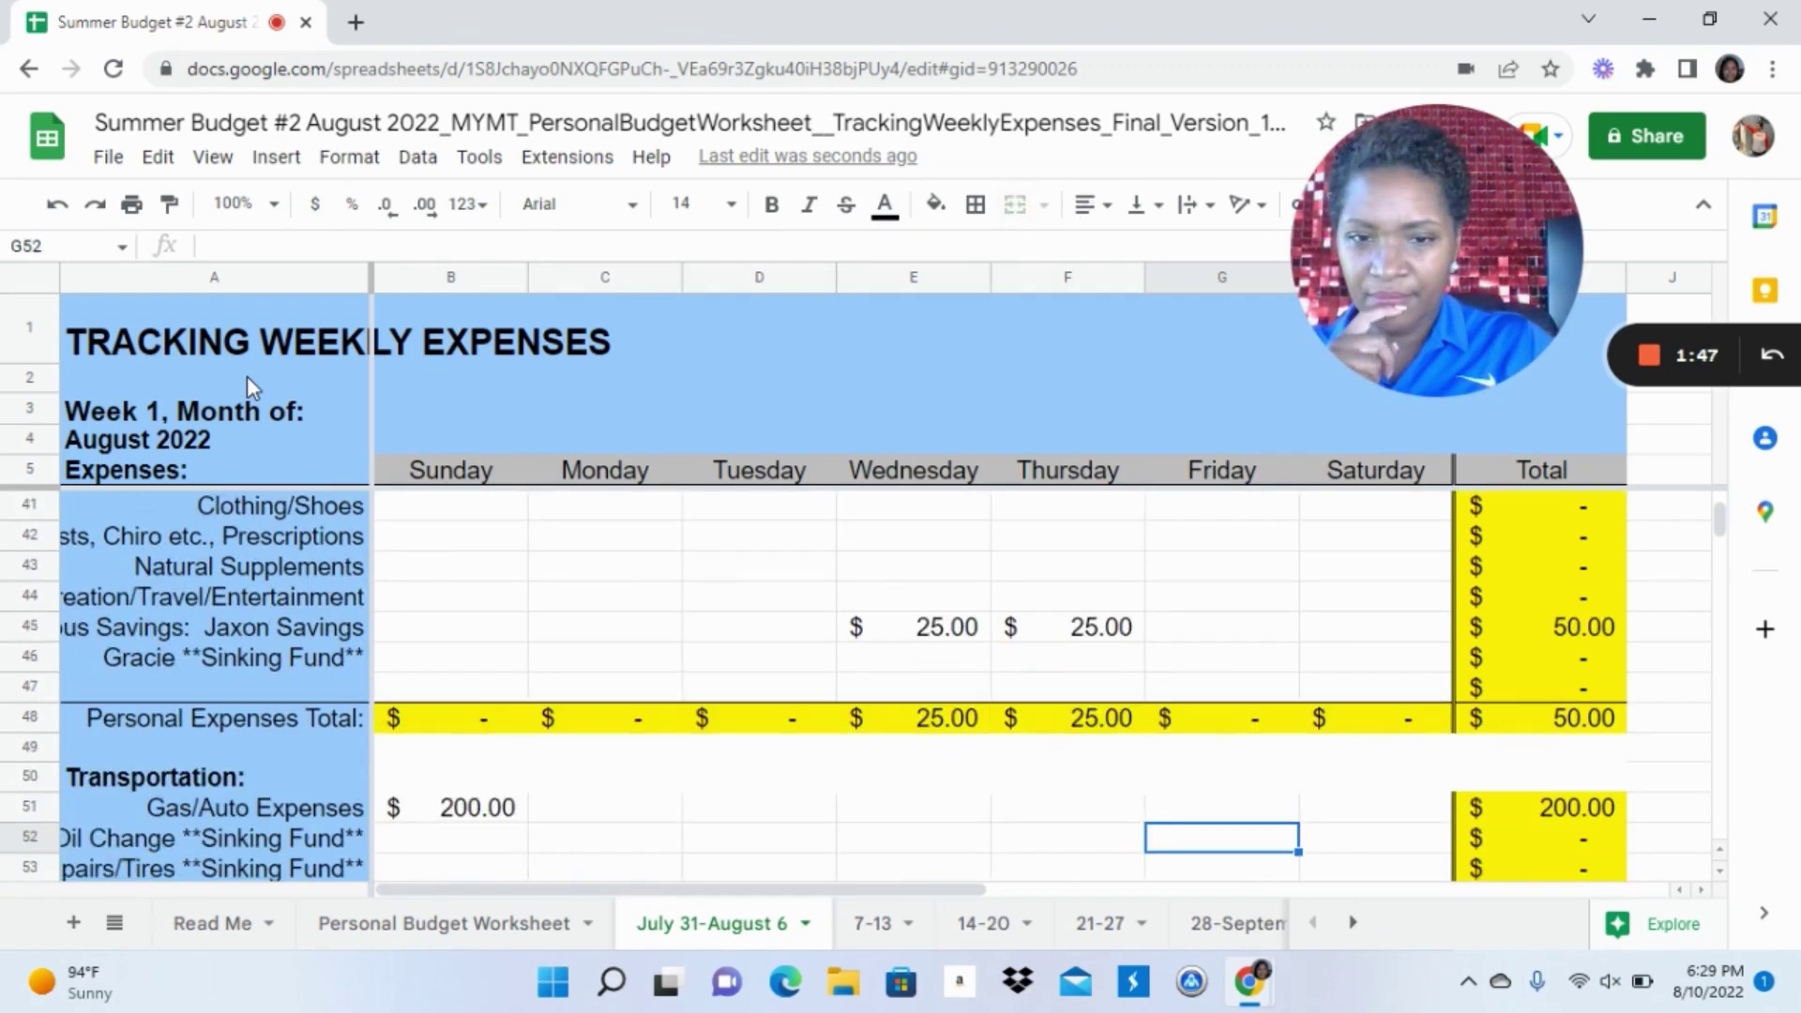
key(Down)
key(Down)
key(Down)
key(Down)
key(Down)
key(Down)
key(Down)
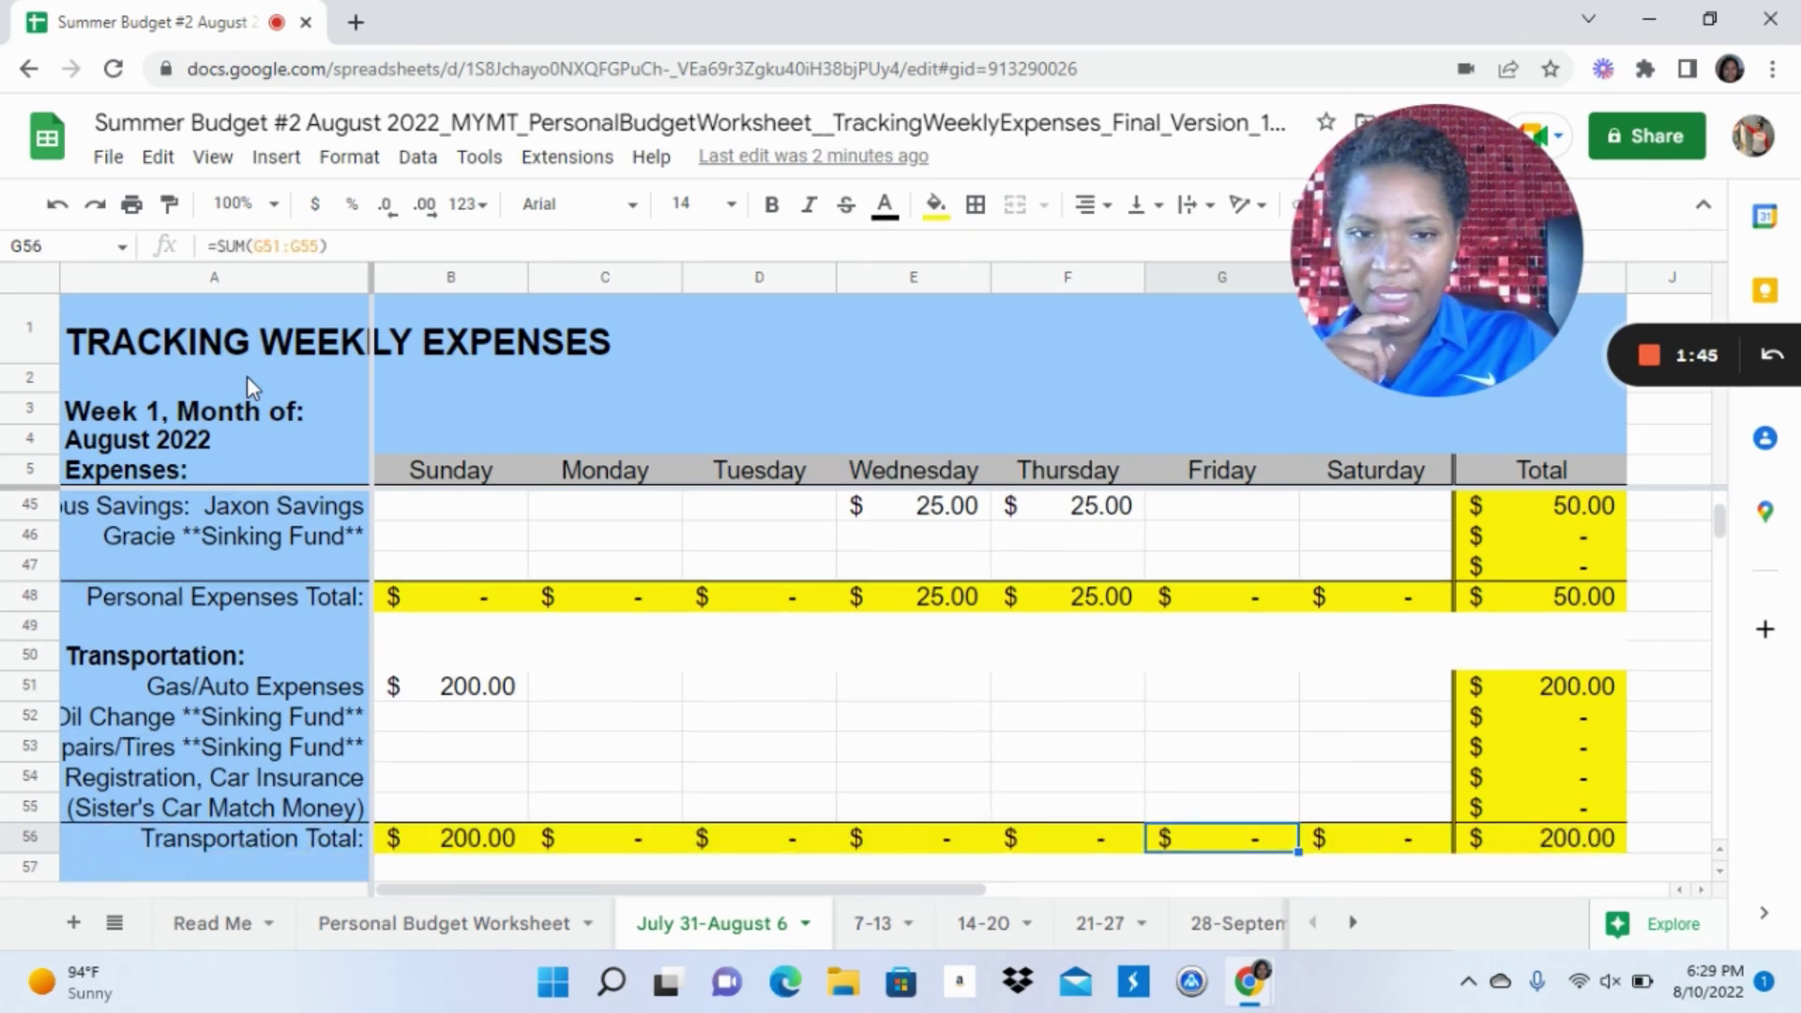
key(Up)
key(Up)
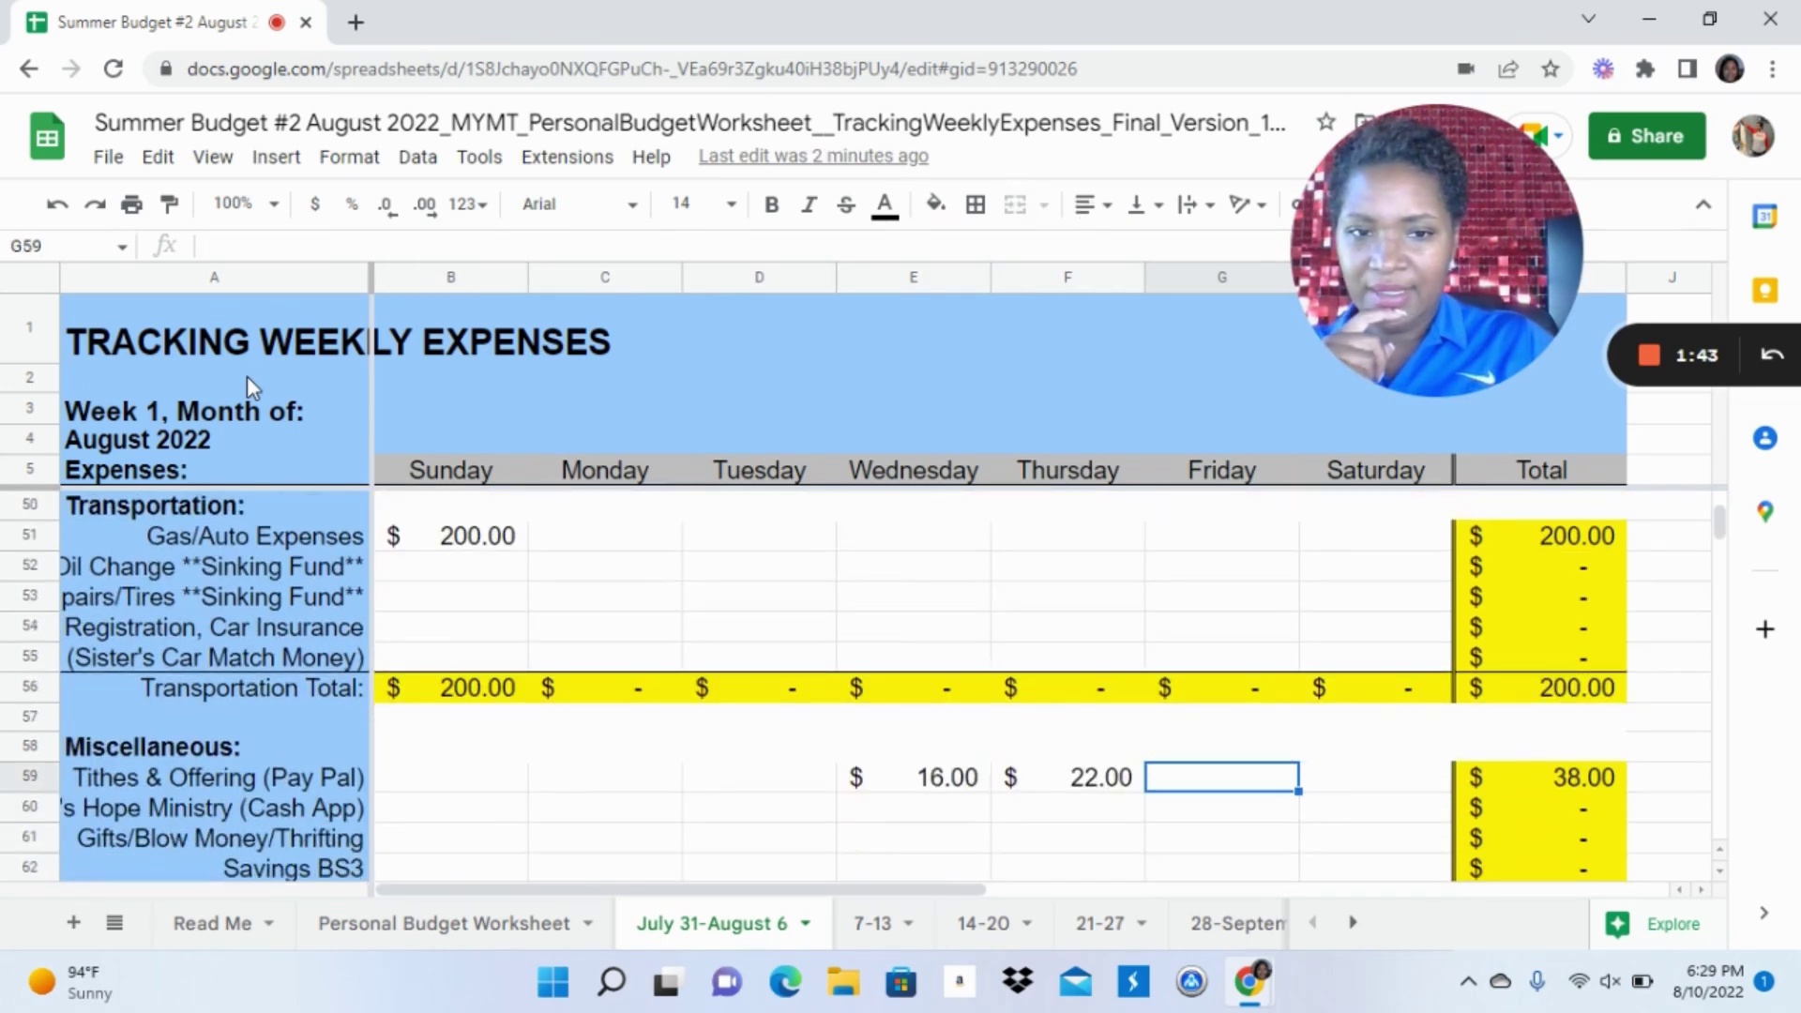
key(Down)
key(Down)
key(Down)
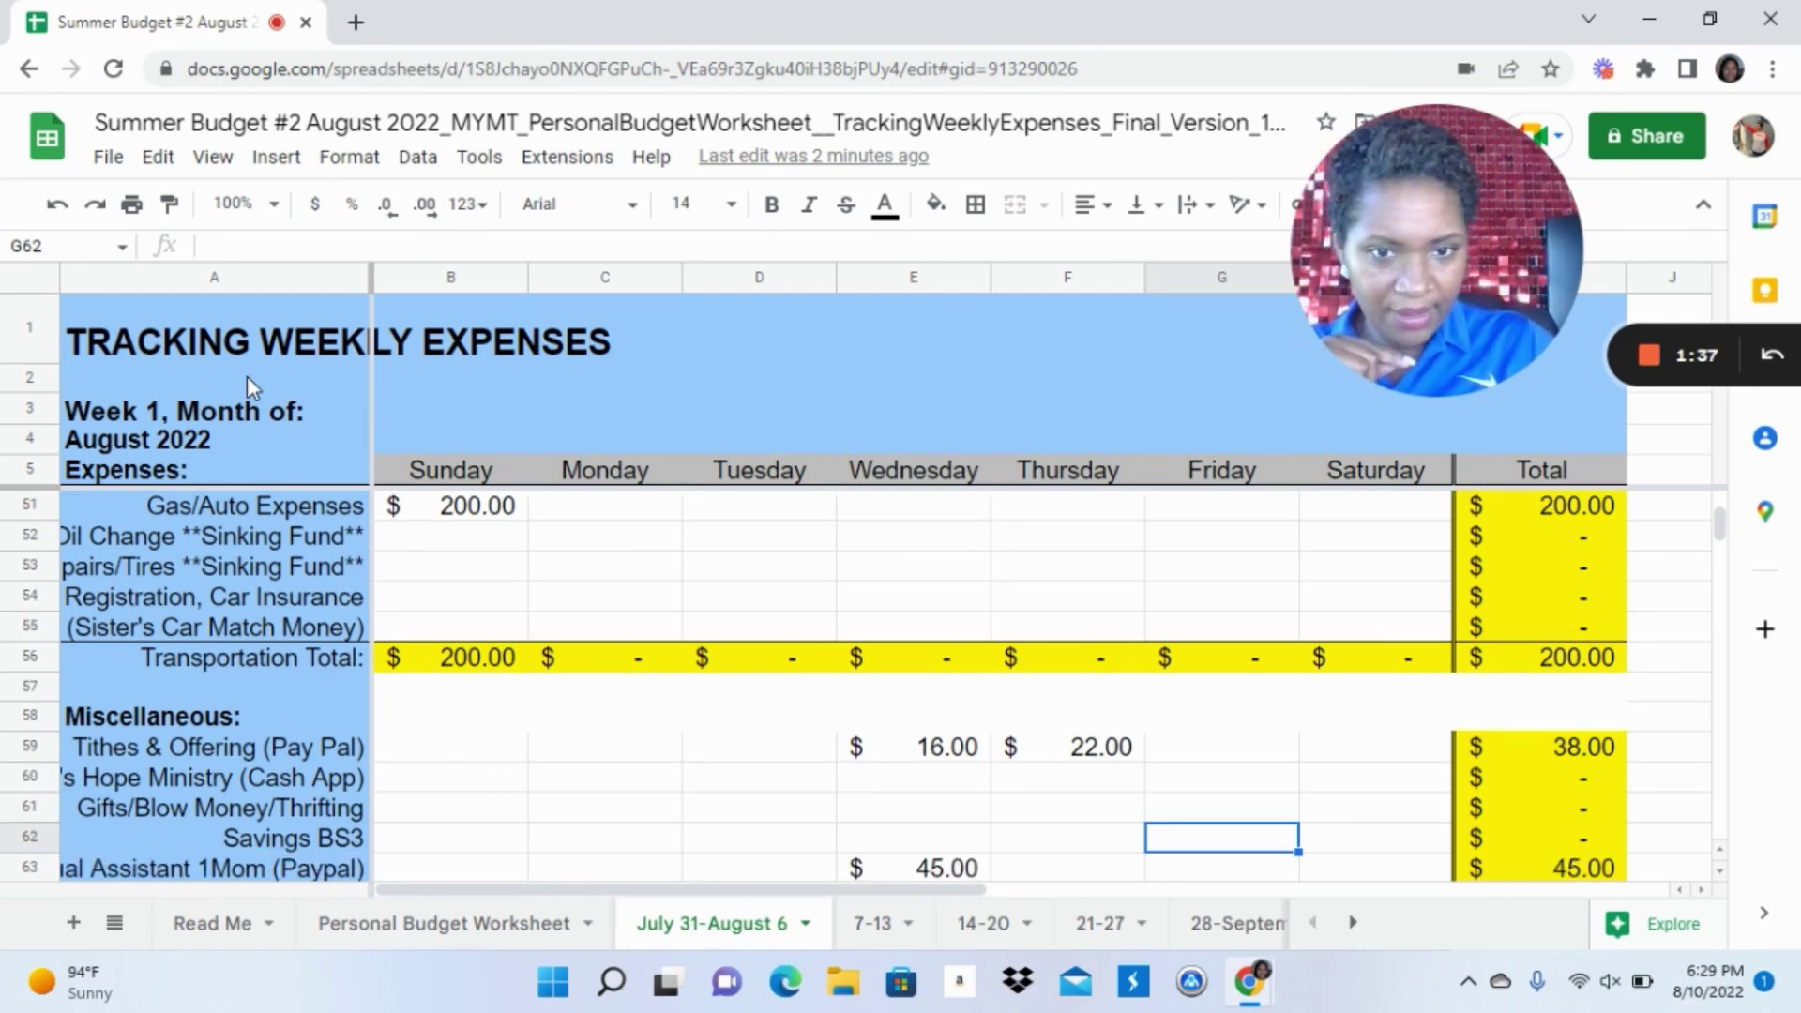
key(Left)
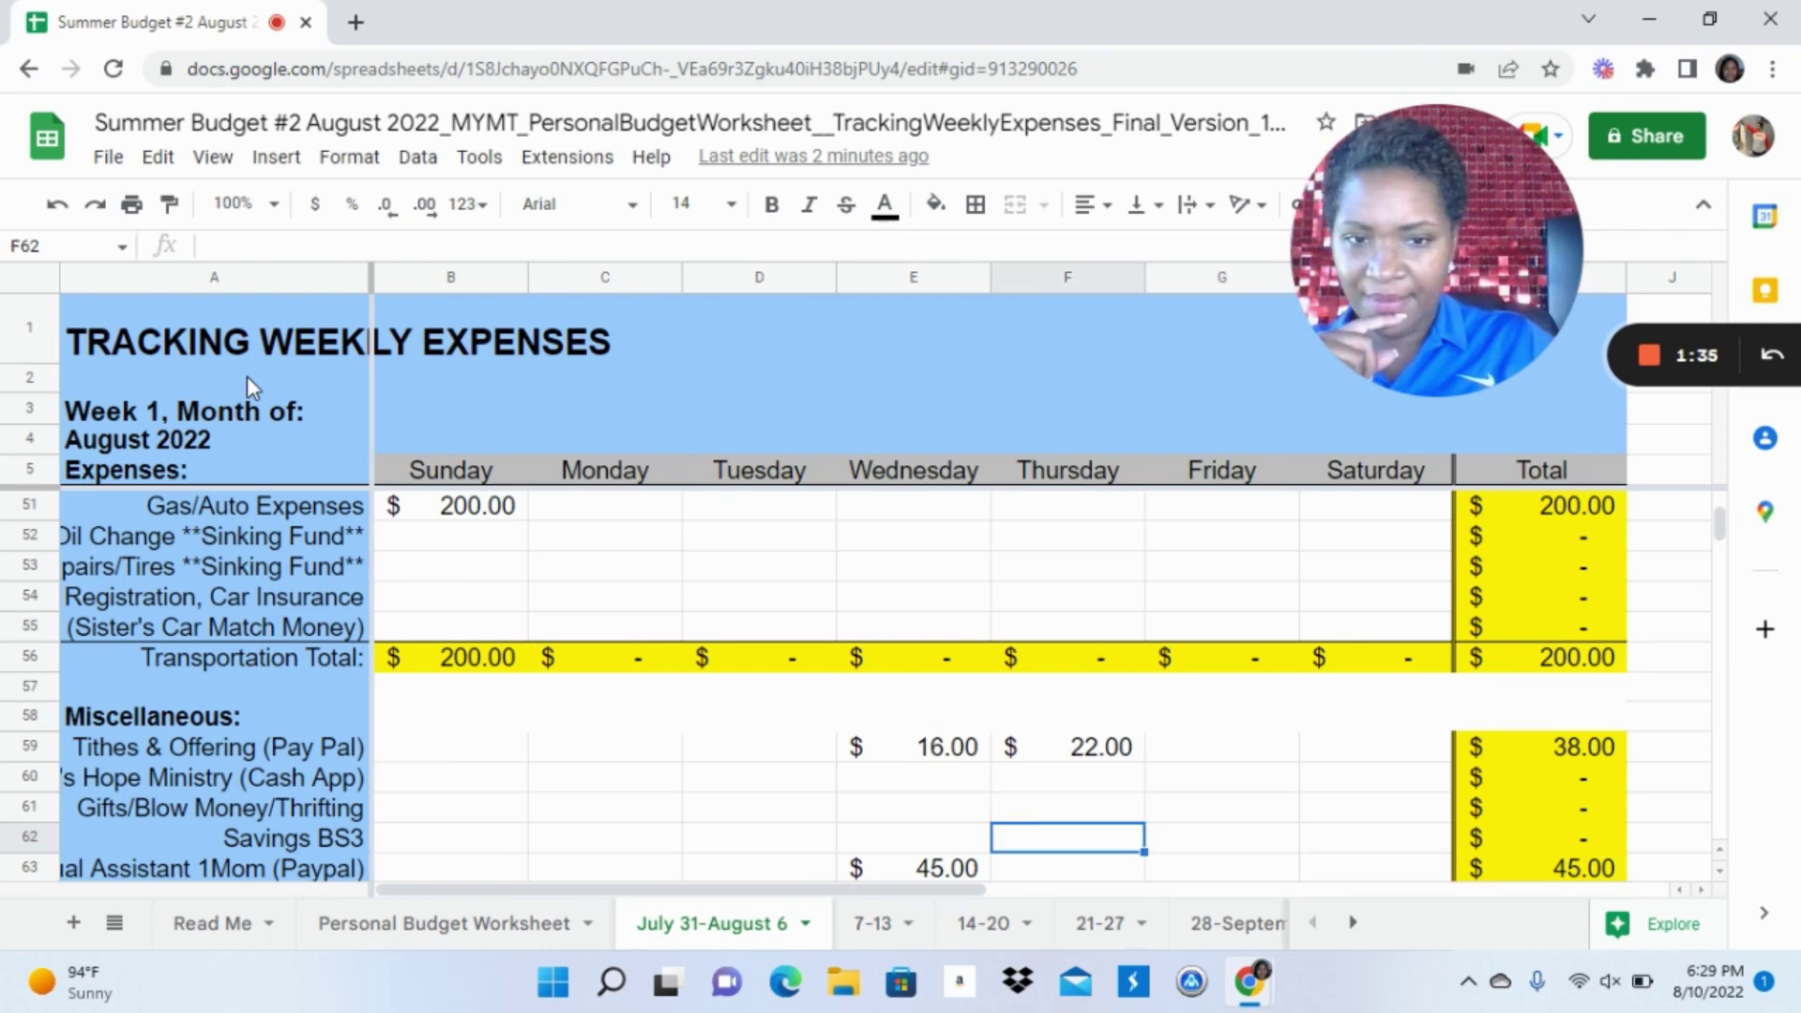
text(100)
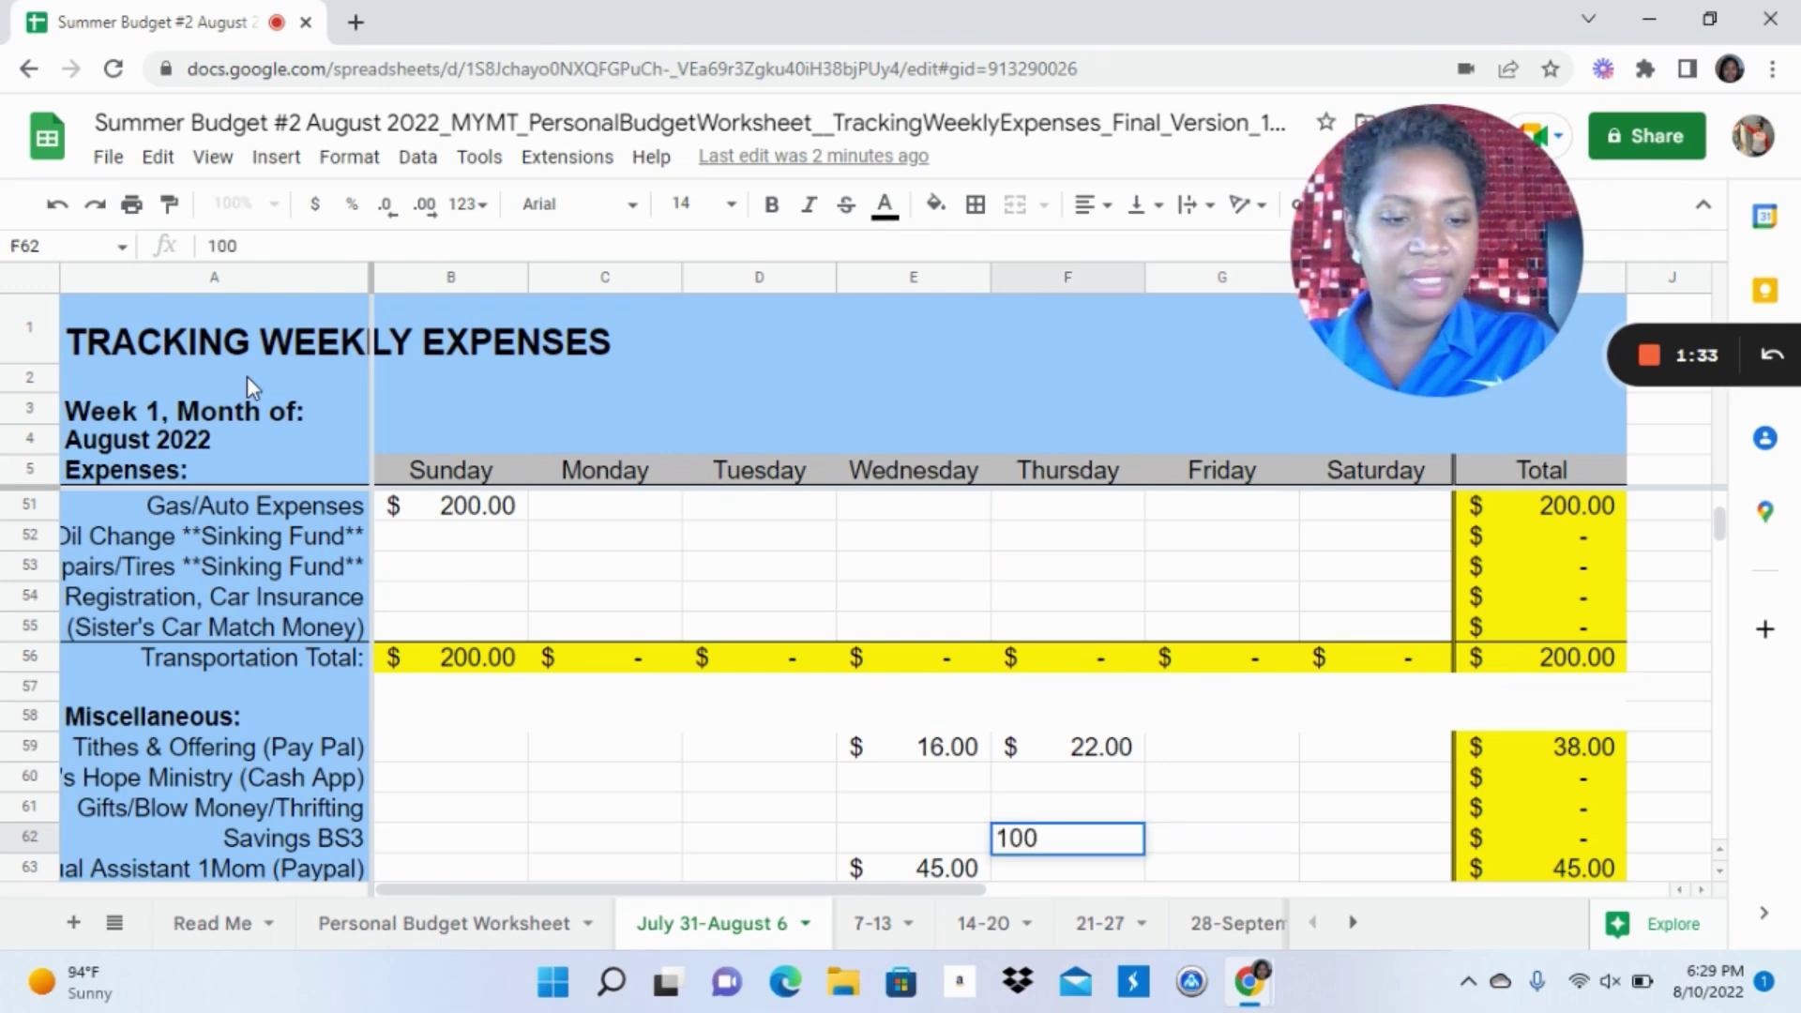
key(Return)
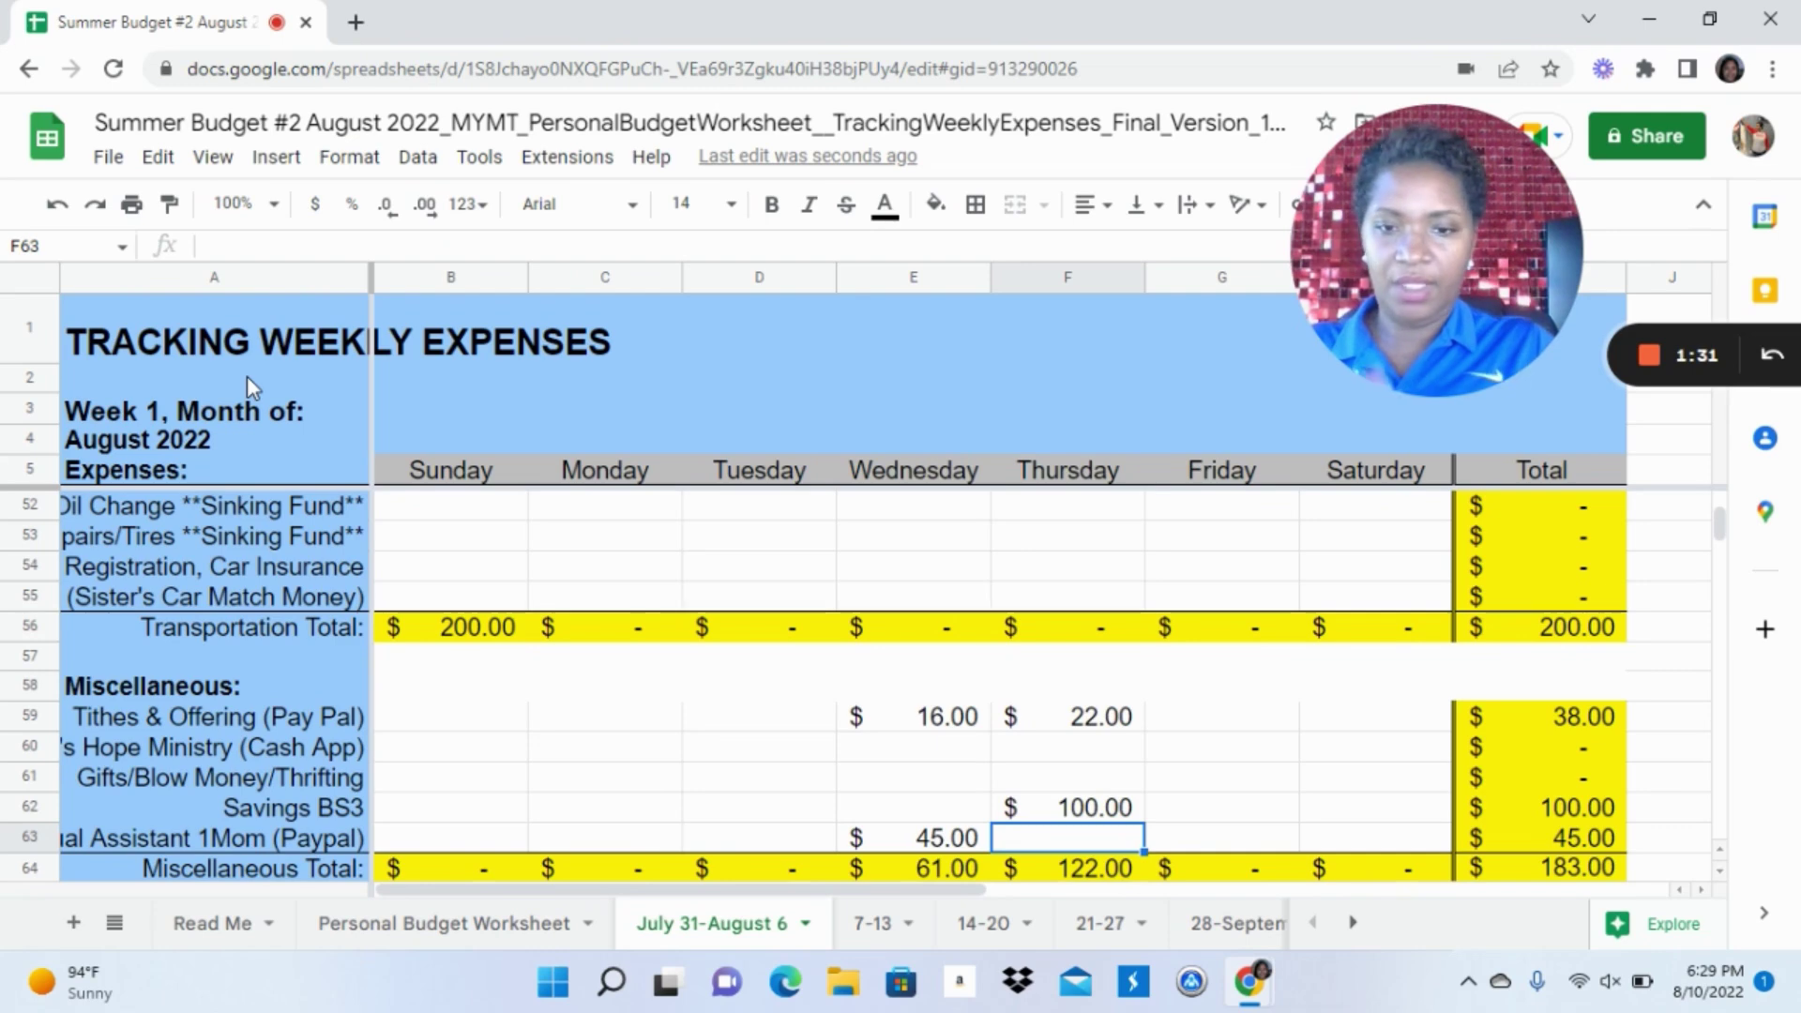
Return to the Personal Budget Worksheet at 200% zoom and review the actual Savings BS3 amount, total expenses and remaining income
click(442, 926)
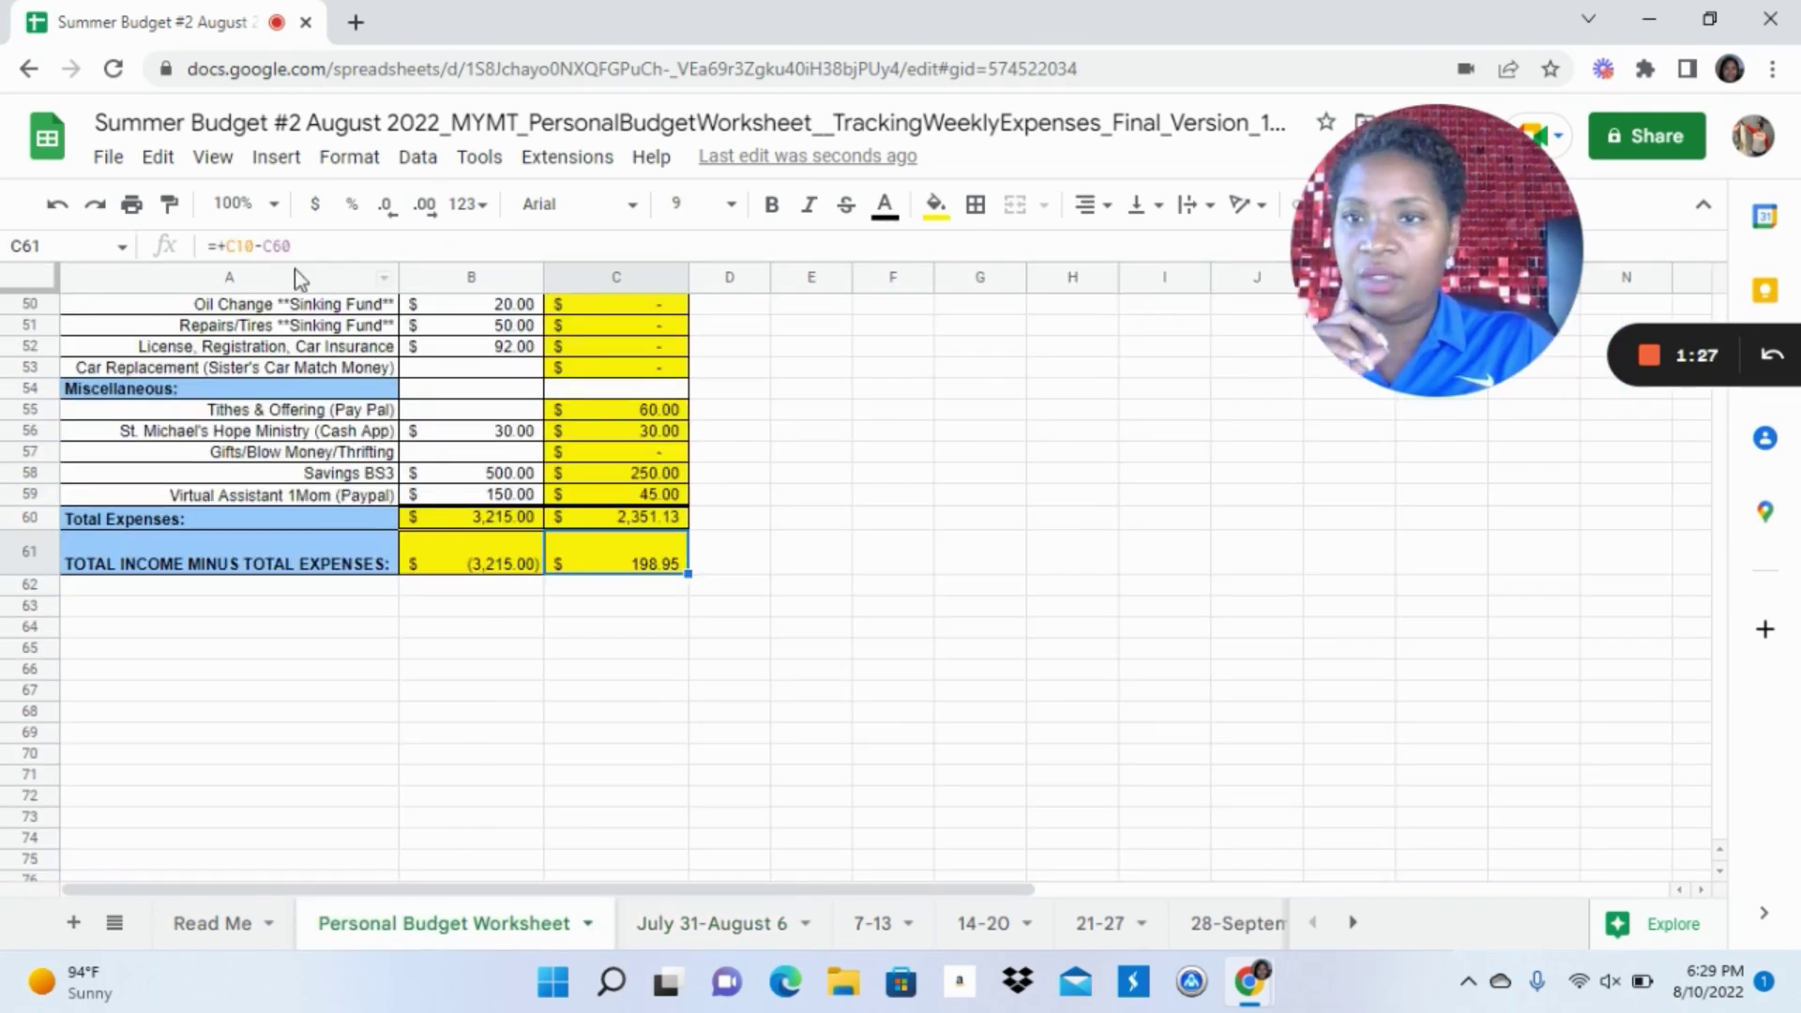
click(267, 222)
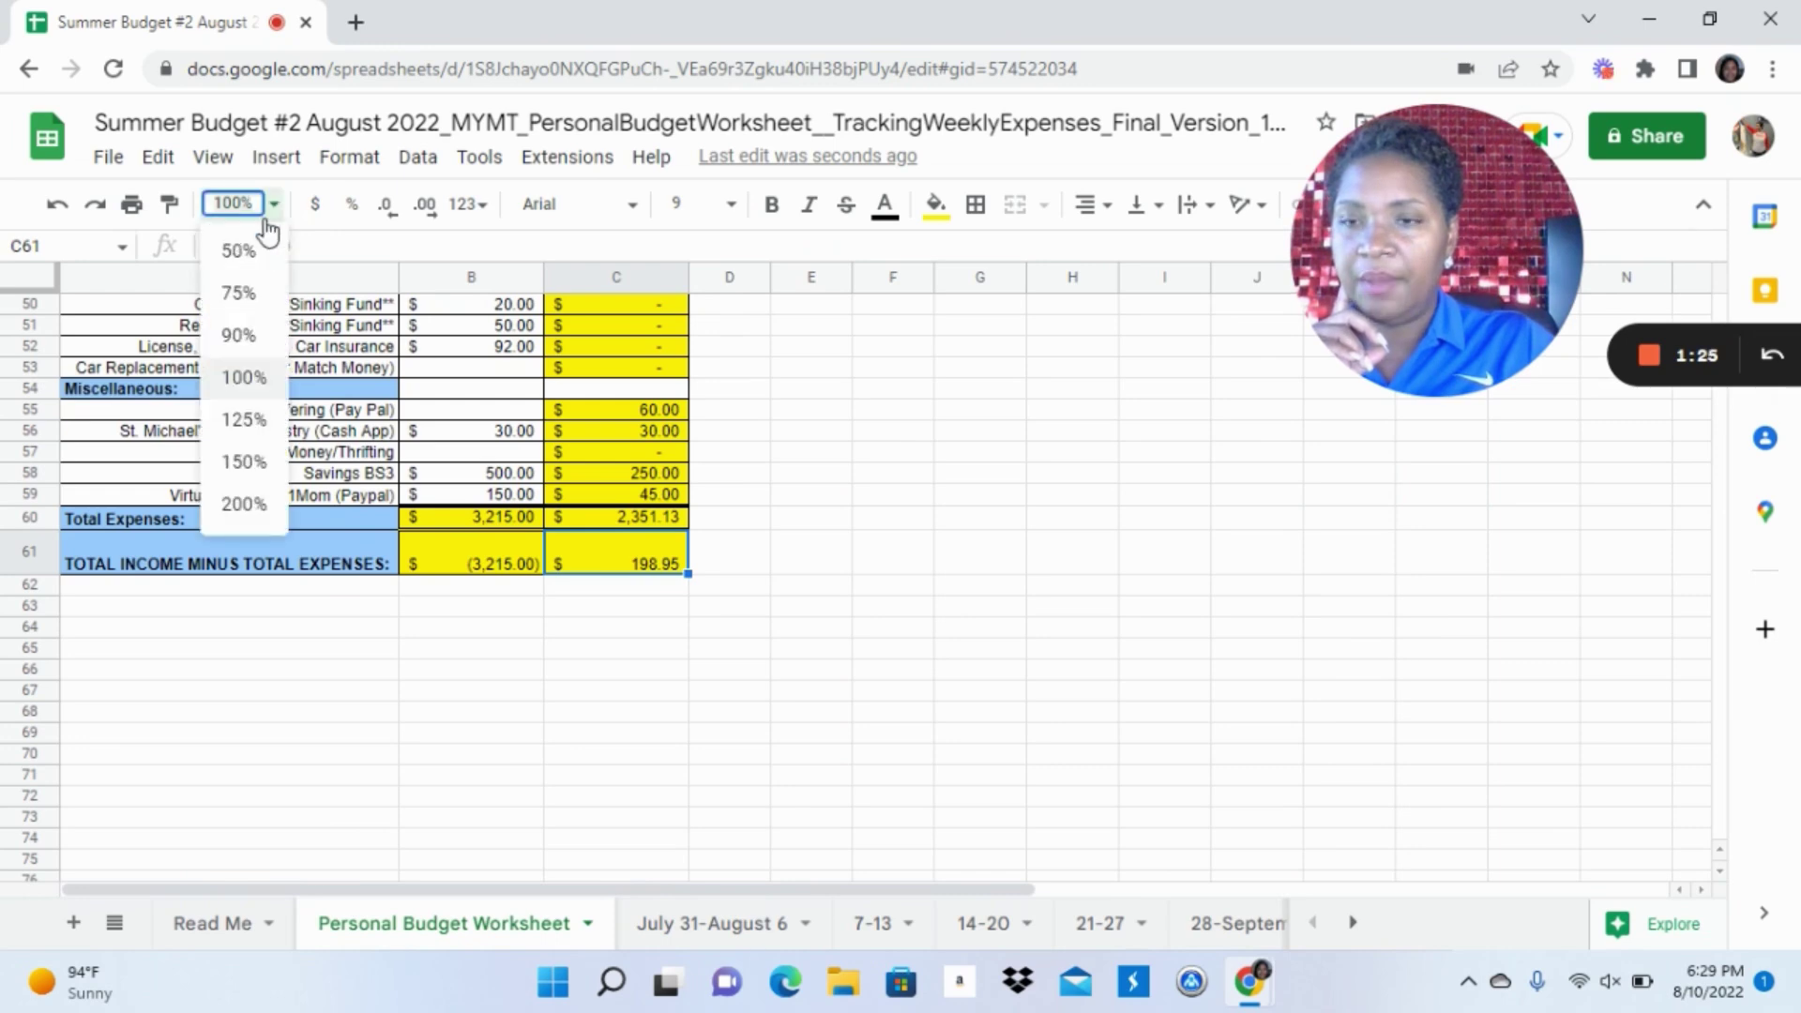
click(244, 506)
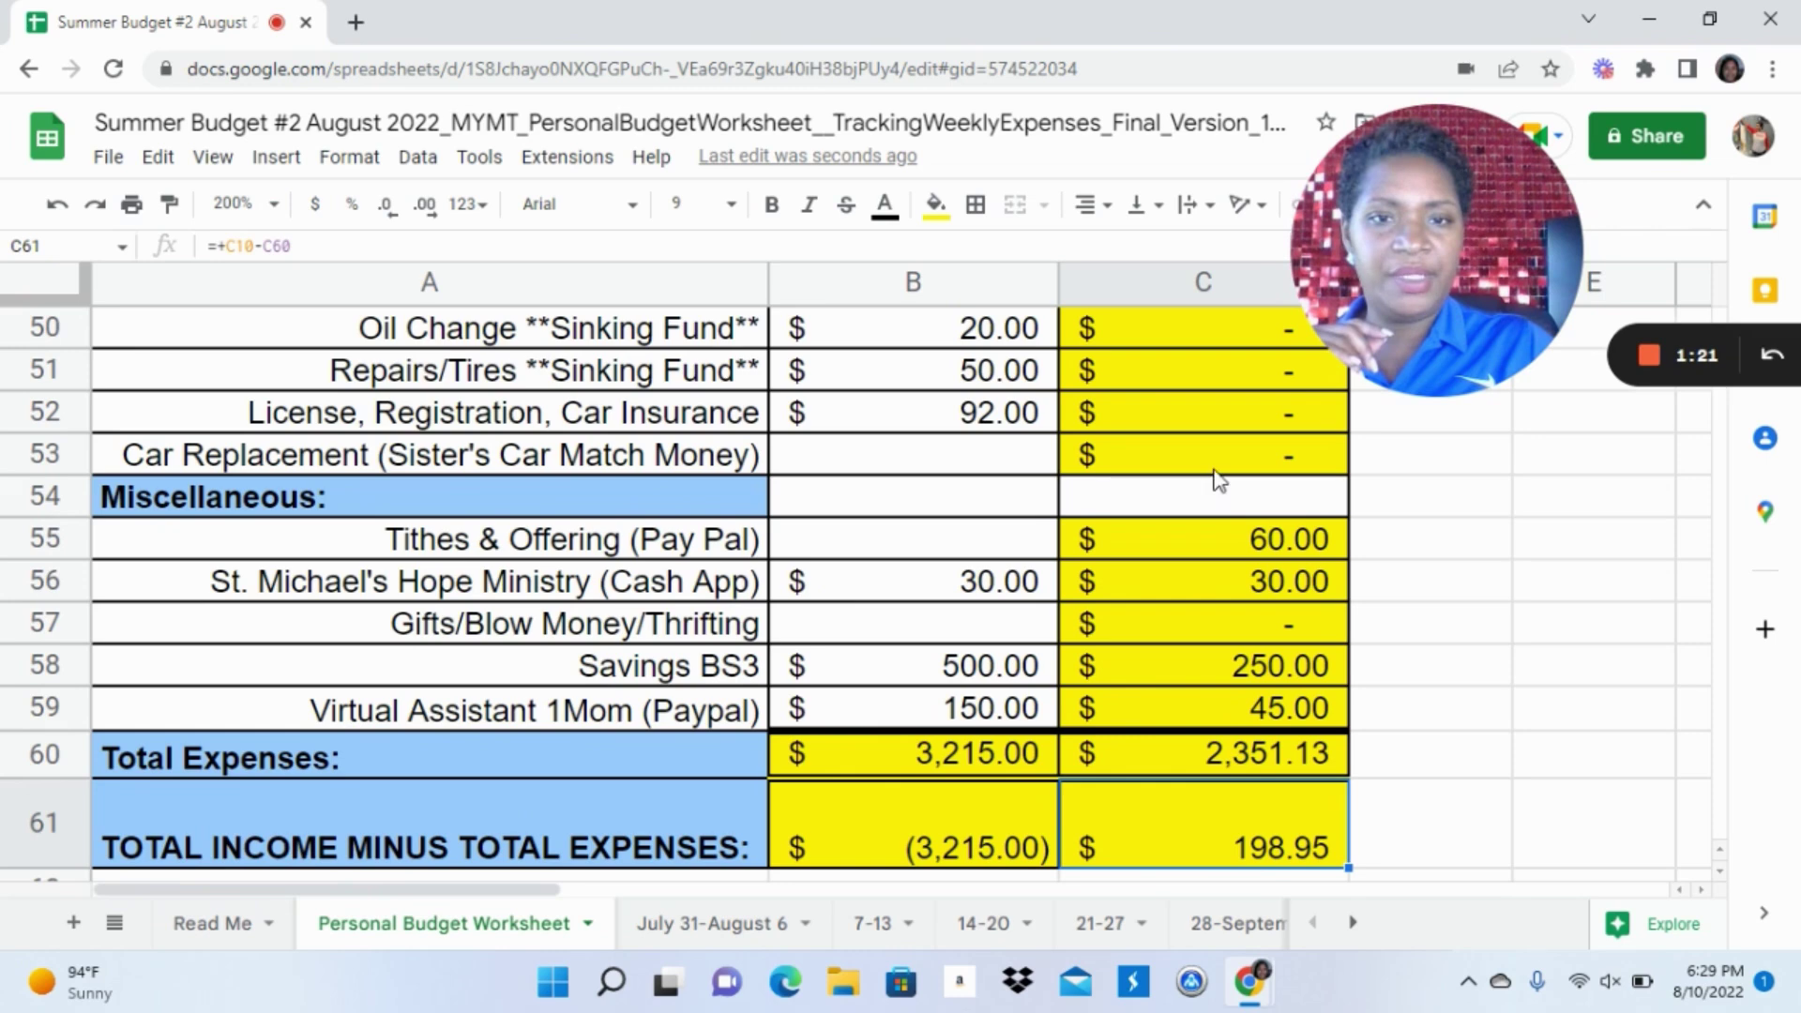
key(Up)
key(Up)
key(Up)
key(Up)
key(Up)
key(Up)
key(Up)
key(Up)
key(Up)
key(Up)
key(Up)
key(Up)
key(Up)
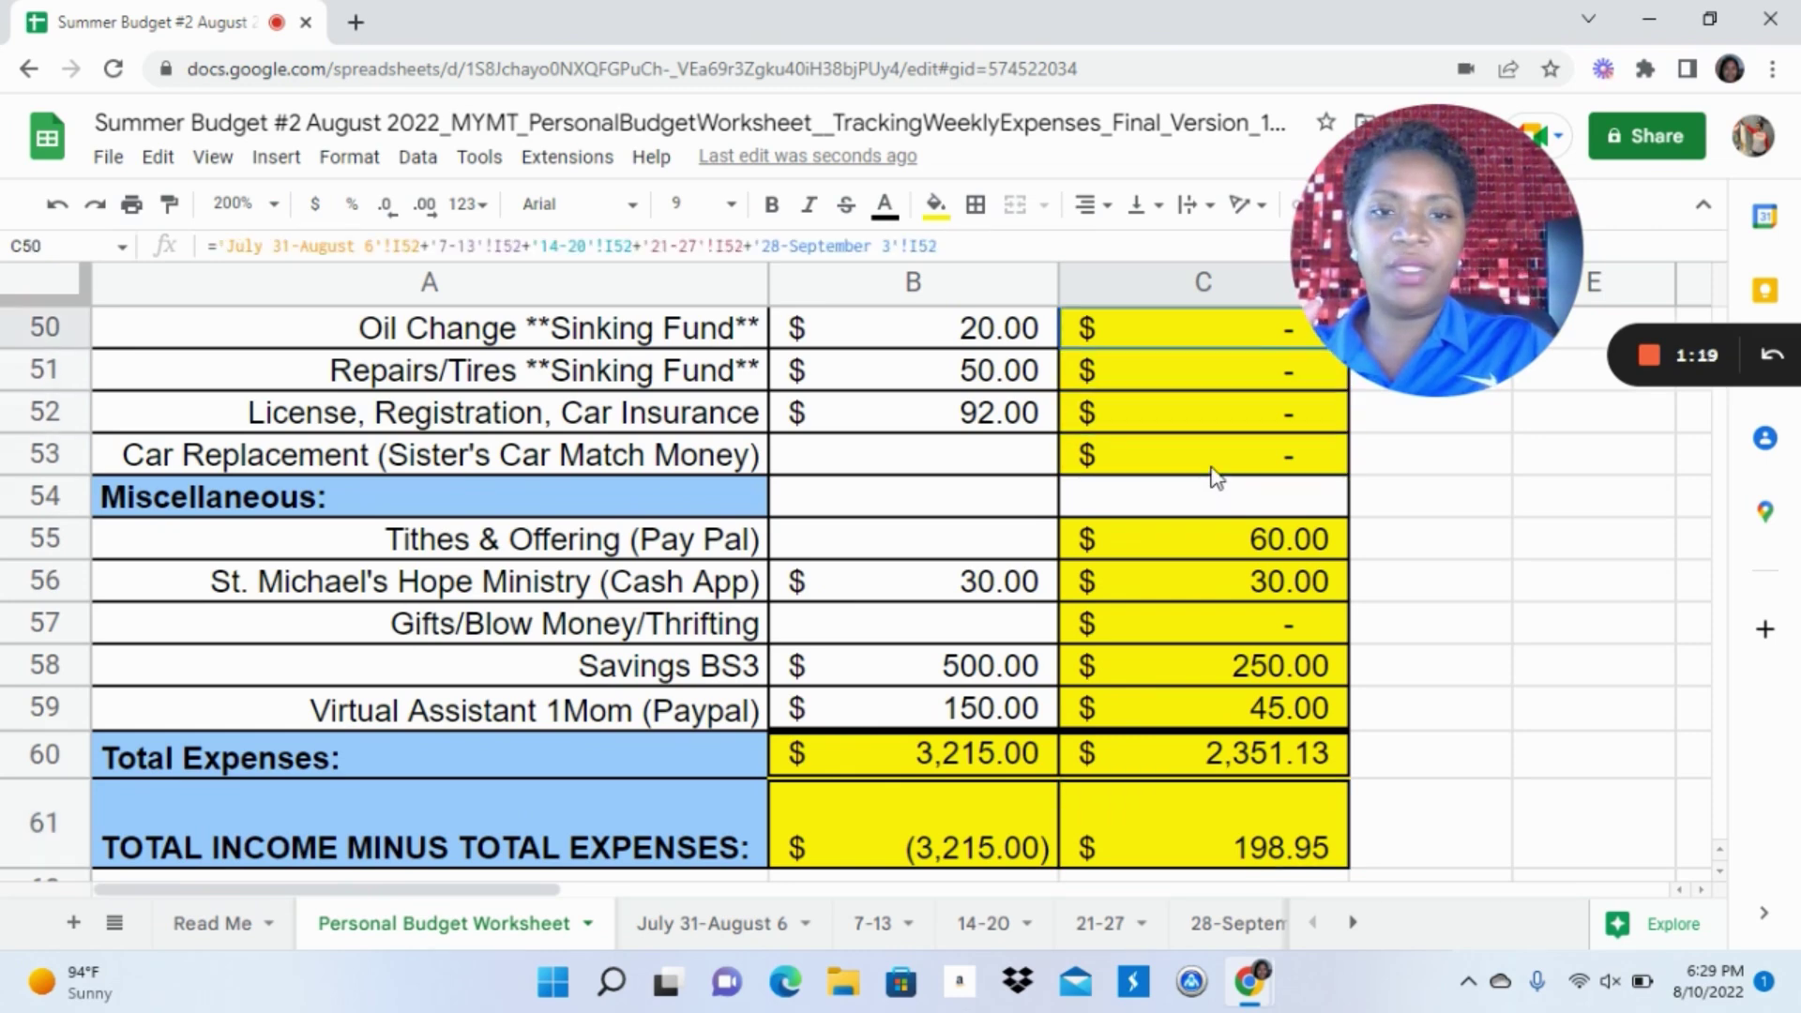
Review the budgeted and actual amounts from the Transportation rows back up to Food Expenses on the Personal Budget Worksheet
key(Up)
key(Up)
key(Up)
key(Up)
key(Up)
key(Up)
key(Up)
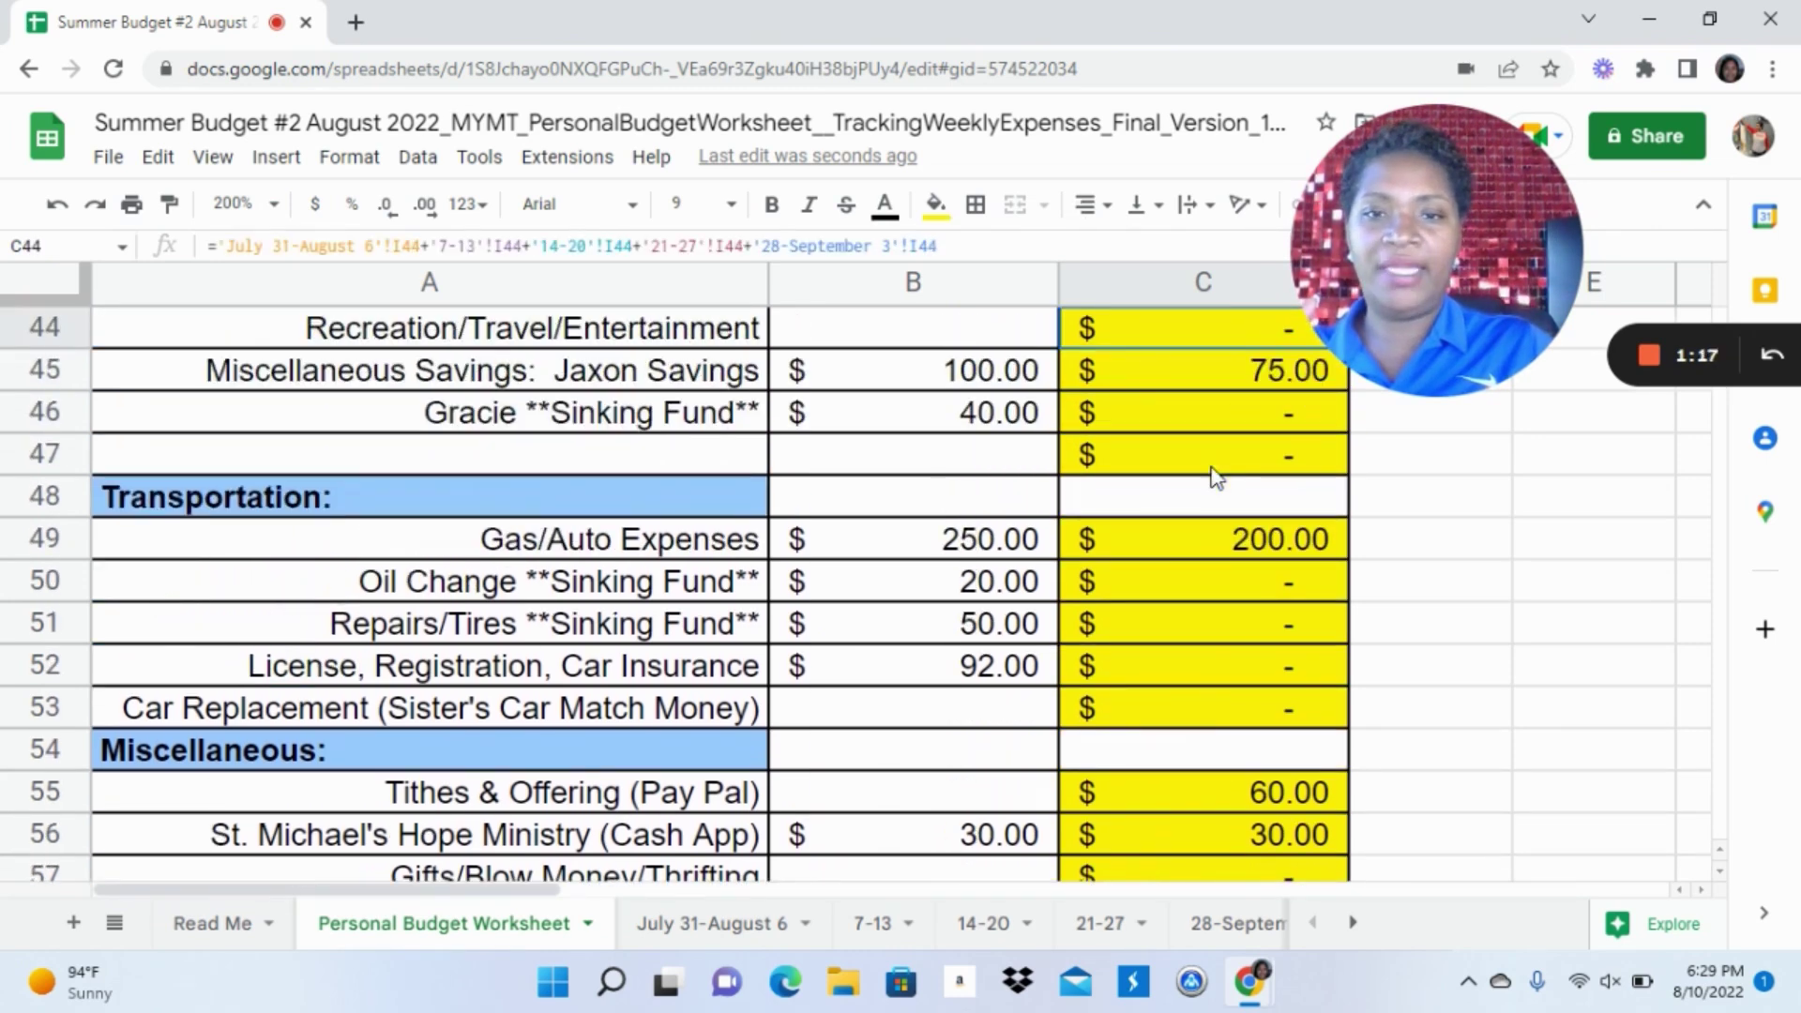
key(Up)
key(Up)
key(Up)
key(Up)
key(Up)
key(Up)
key(Up)
key(Up)
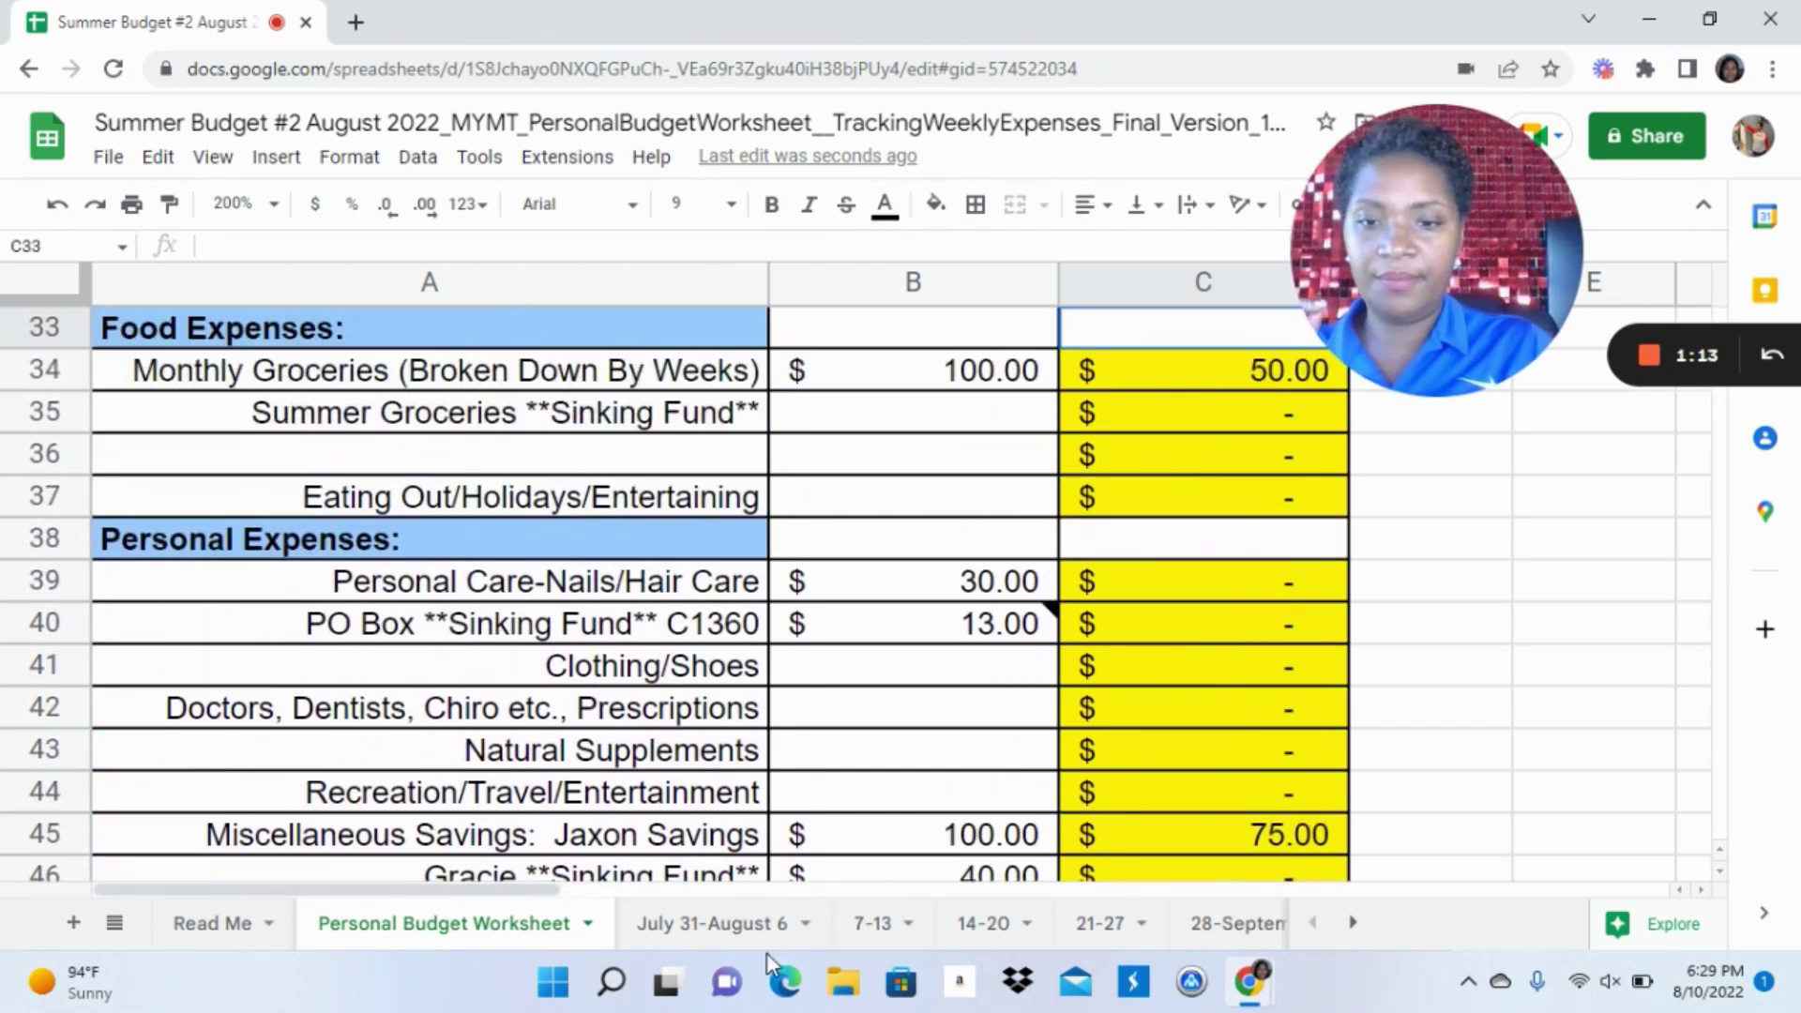
On the July 31-August 6 sheet at 100% zoom, enter 30 for Thursday in the Personal Care-Nails/Hair Care row, cell F39
click(702, 931)
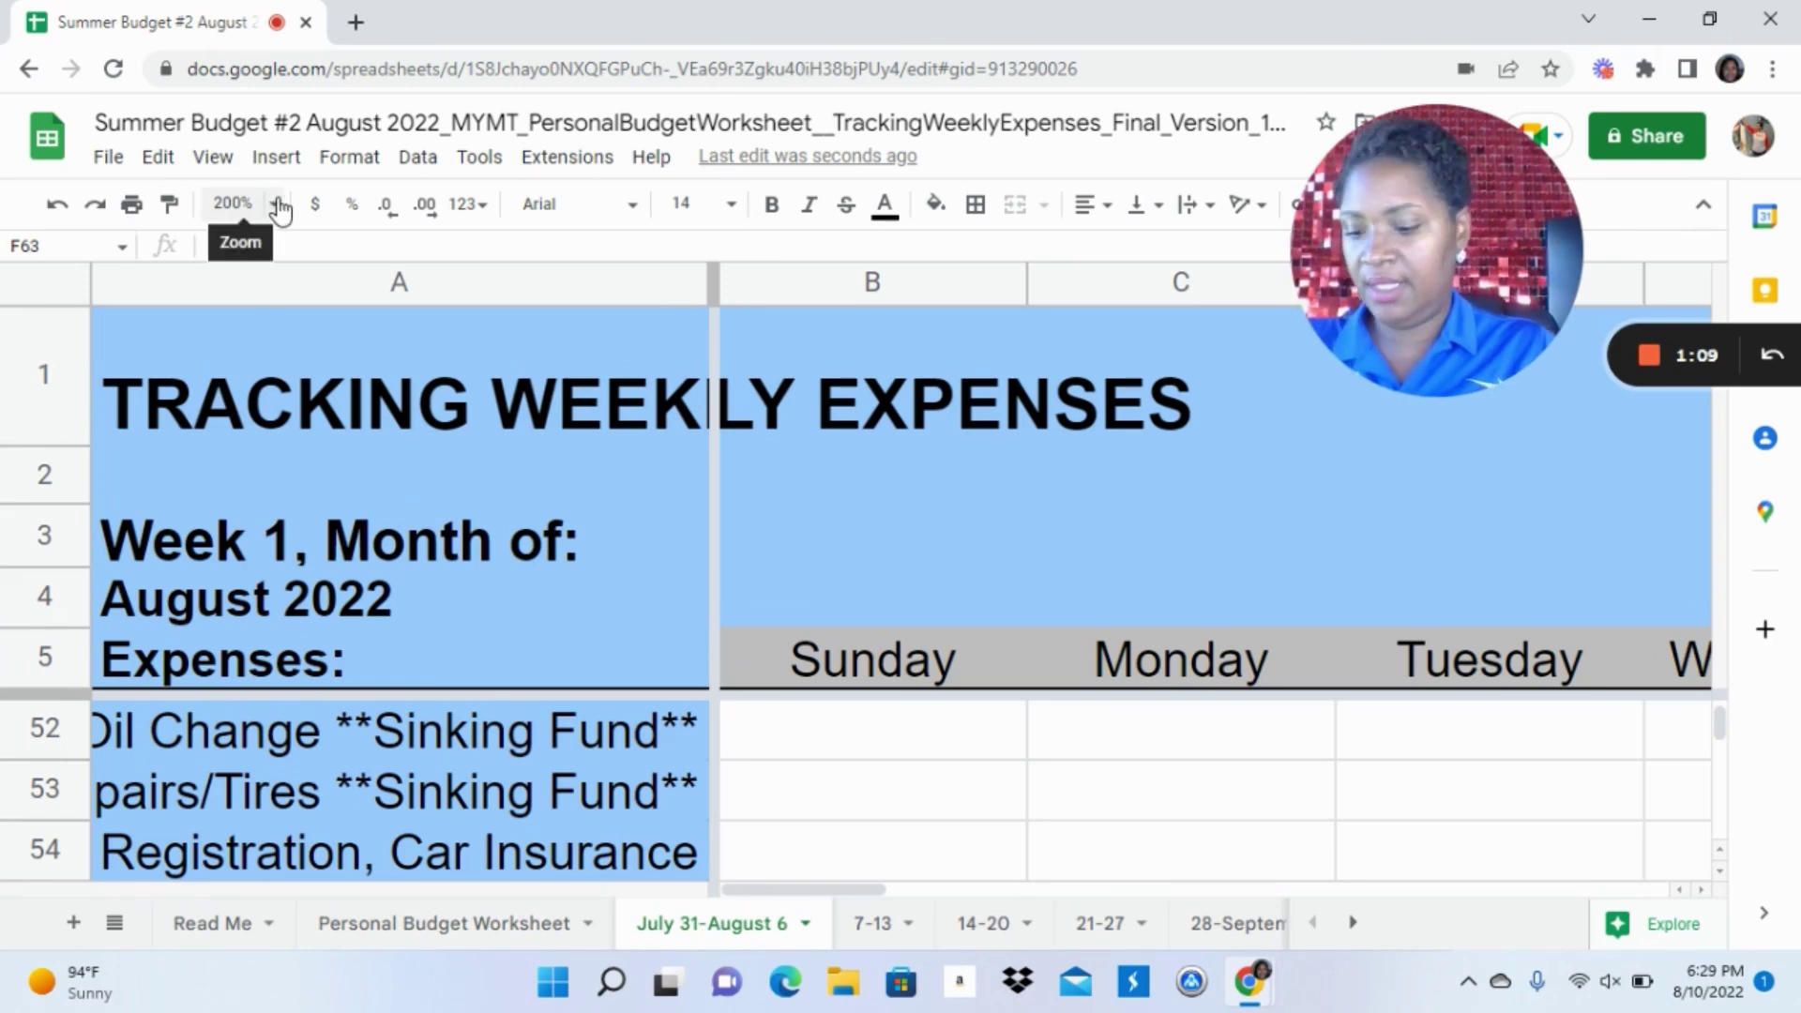
click(272, 205)
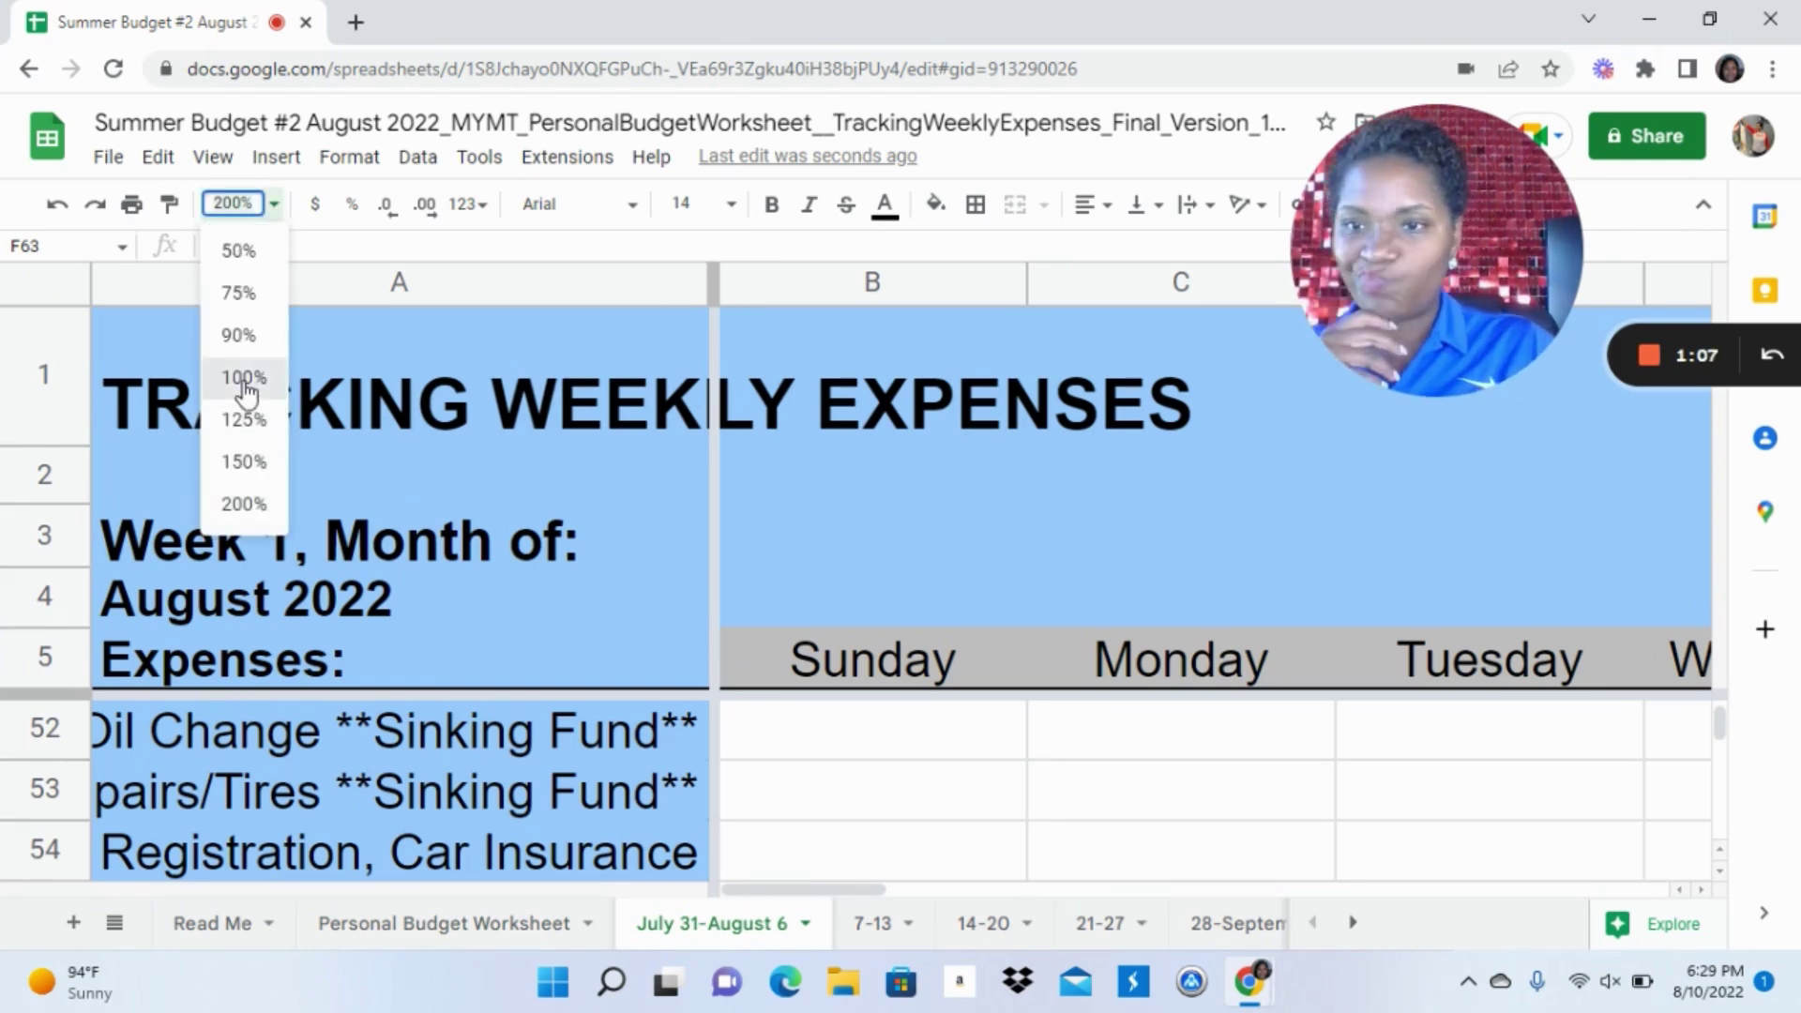
click(244, 378)
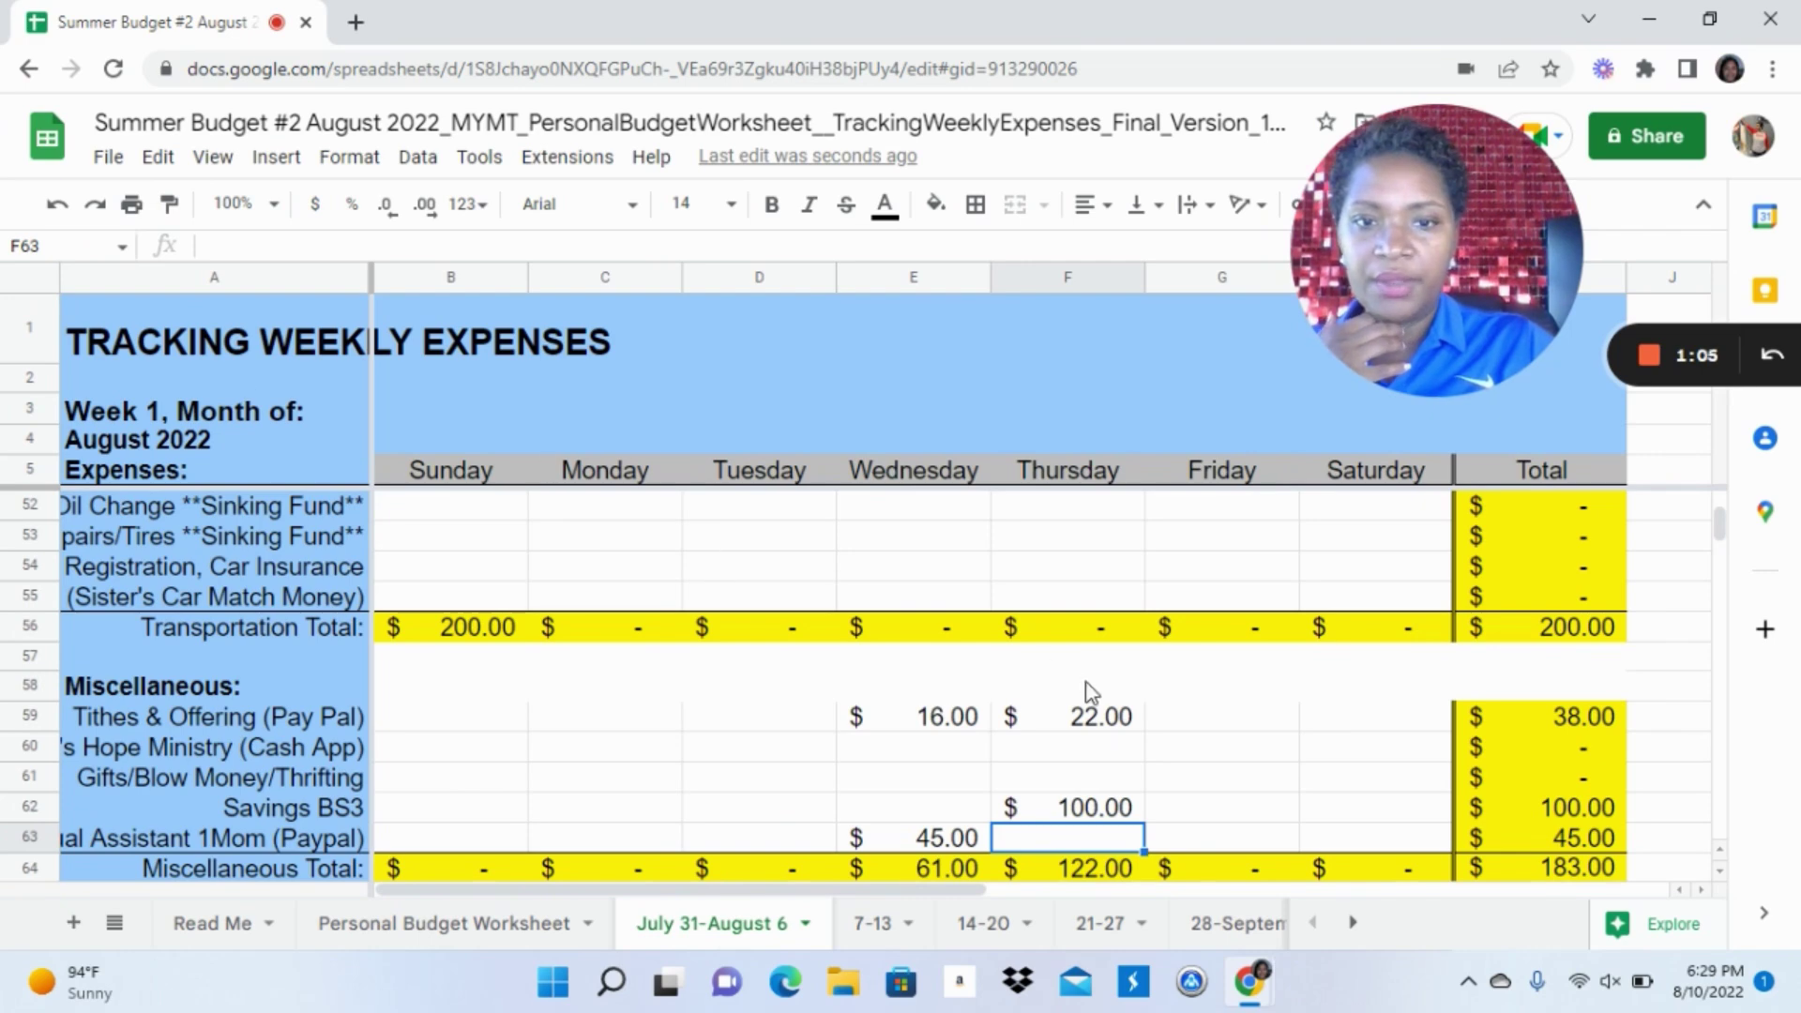
click(1099, 566)
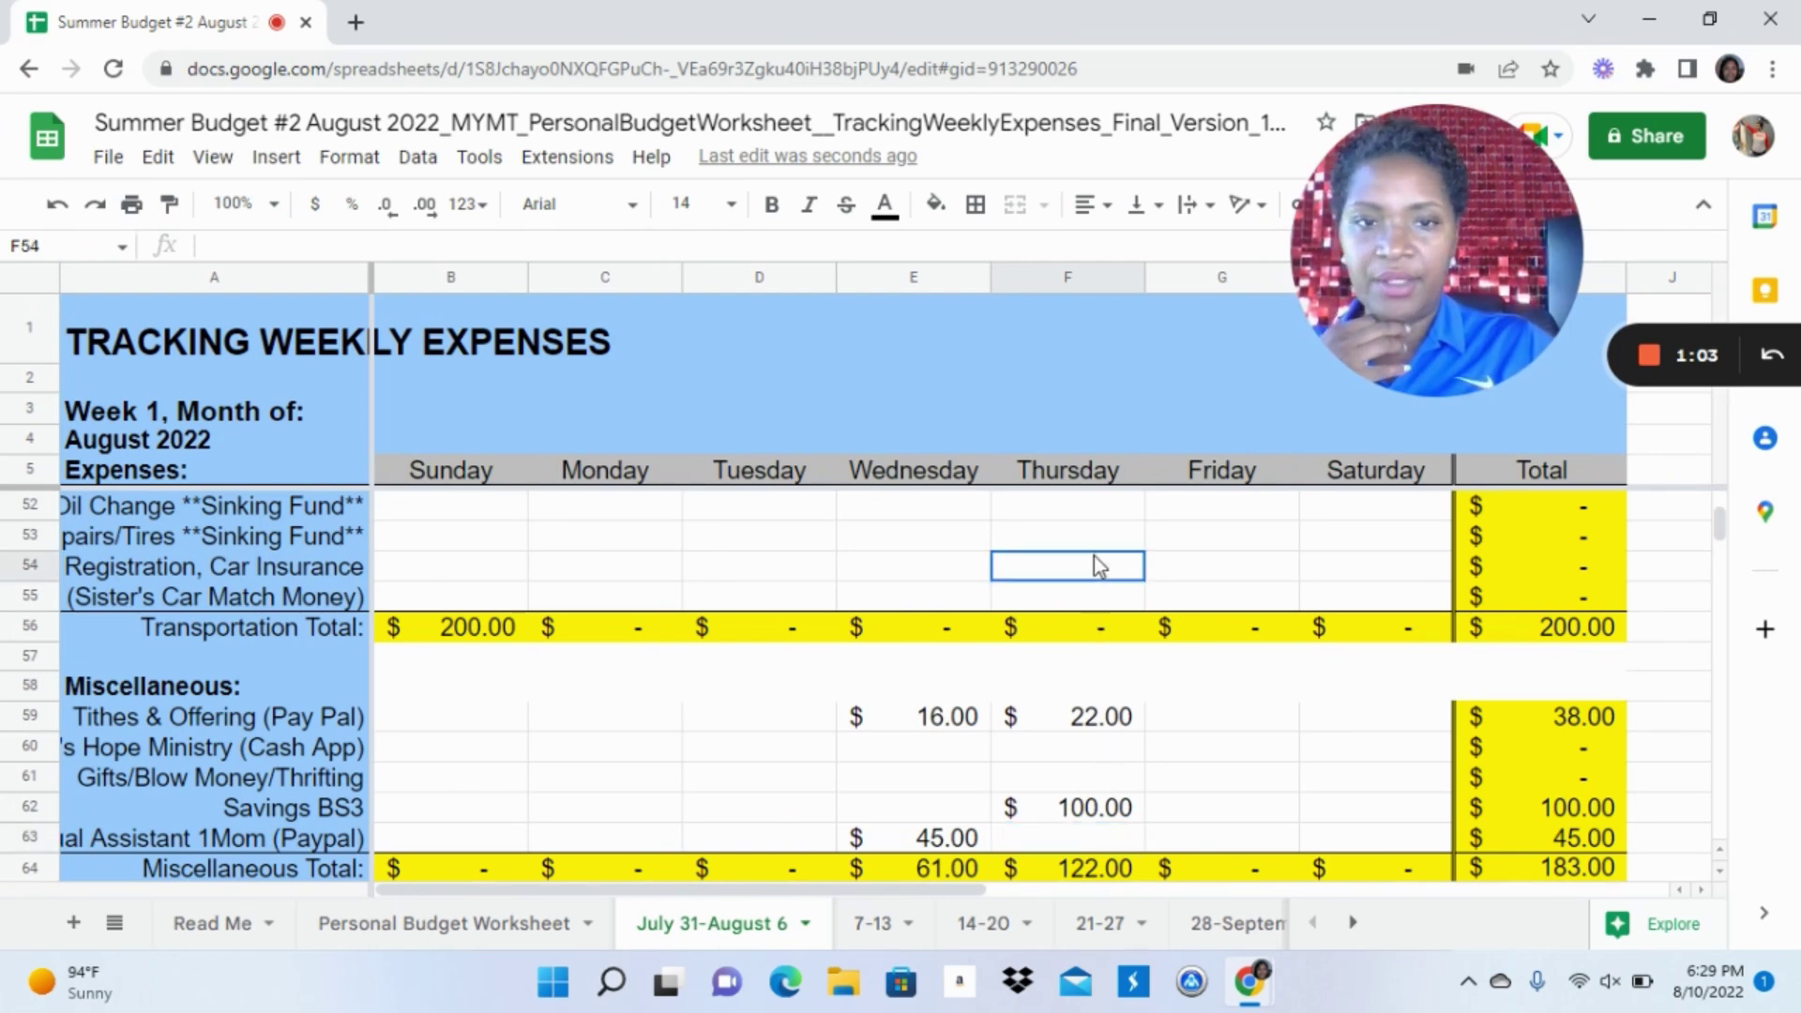
key(Up)
key(Up)
key(Up)
key(Up)
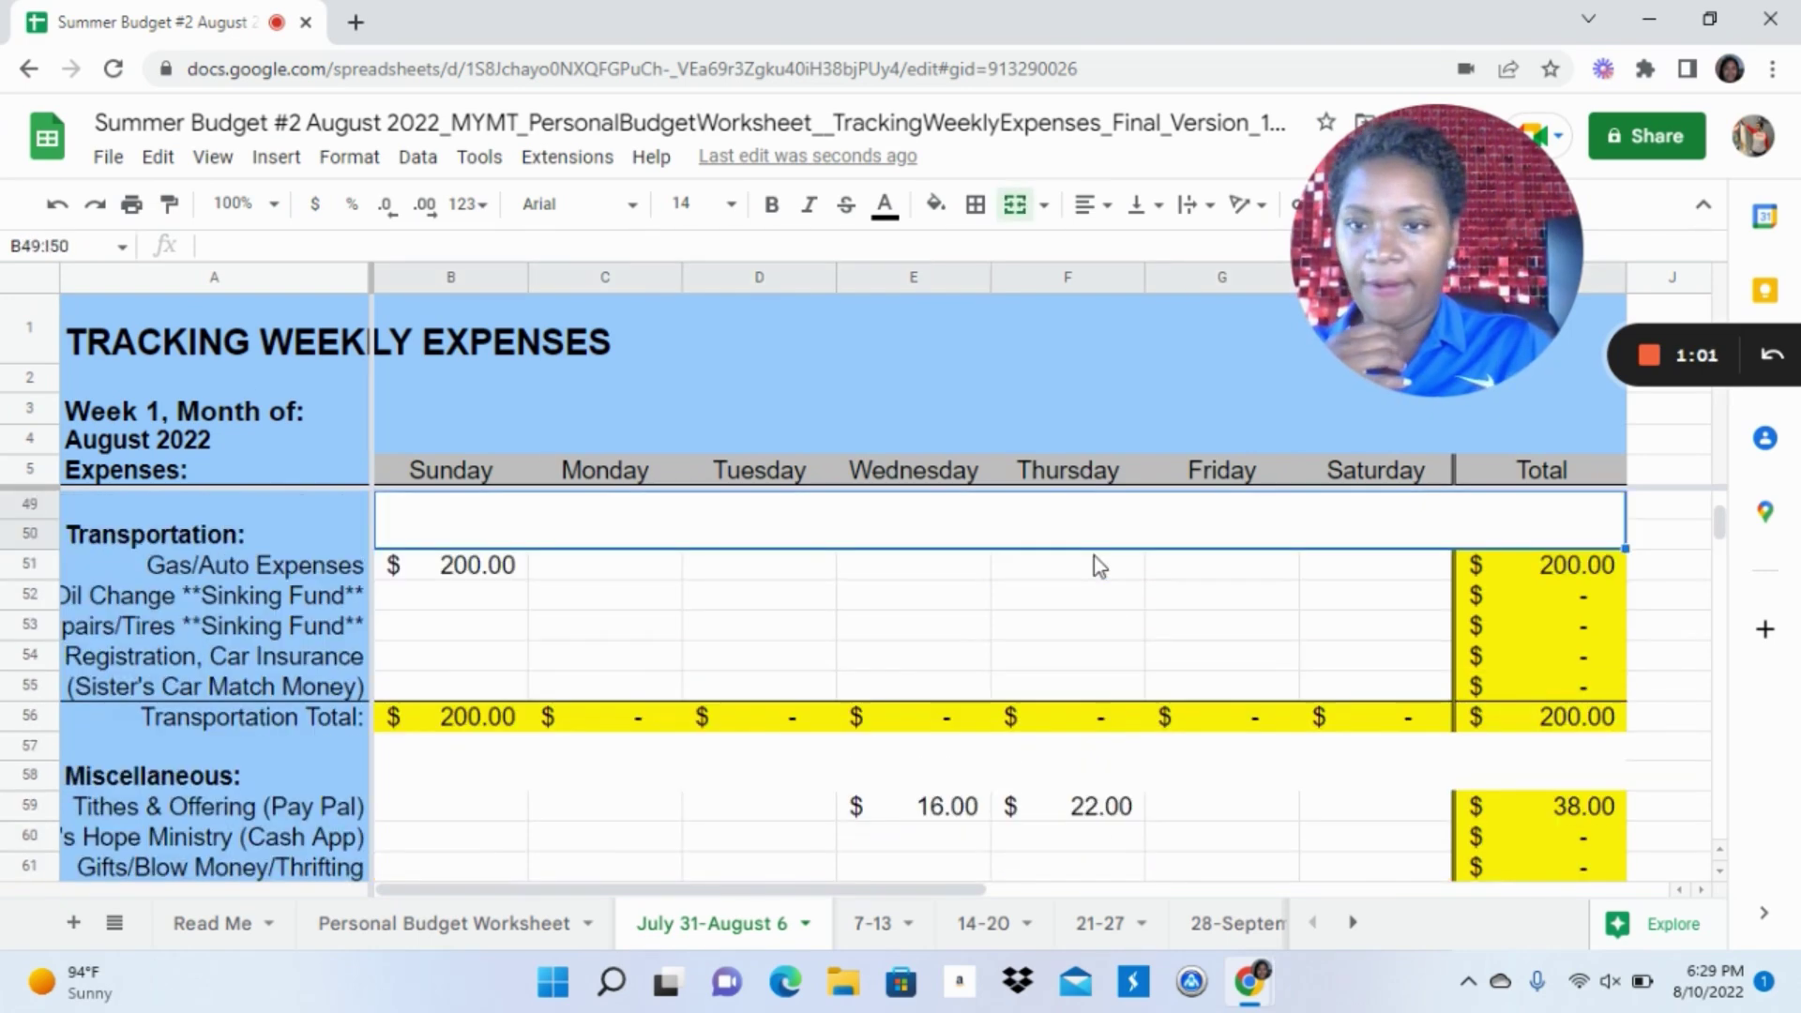
key(Up)
key(Up)
key(Up)
key(Up)
key(Up)
key(Up)
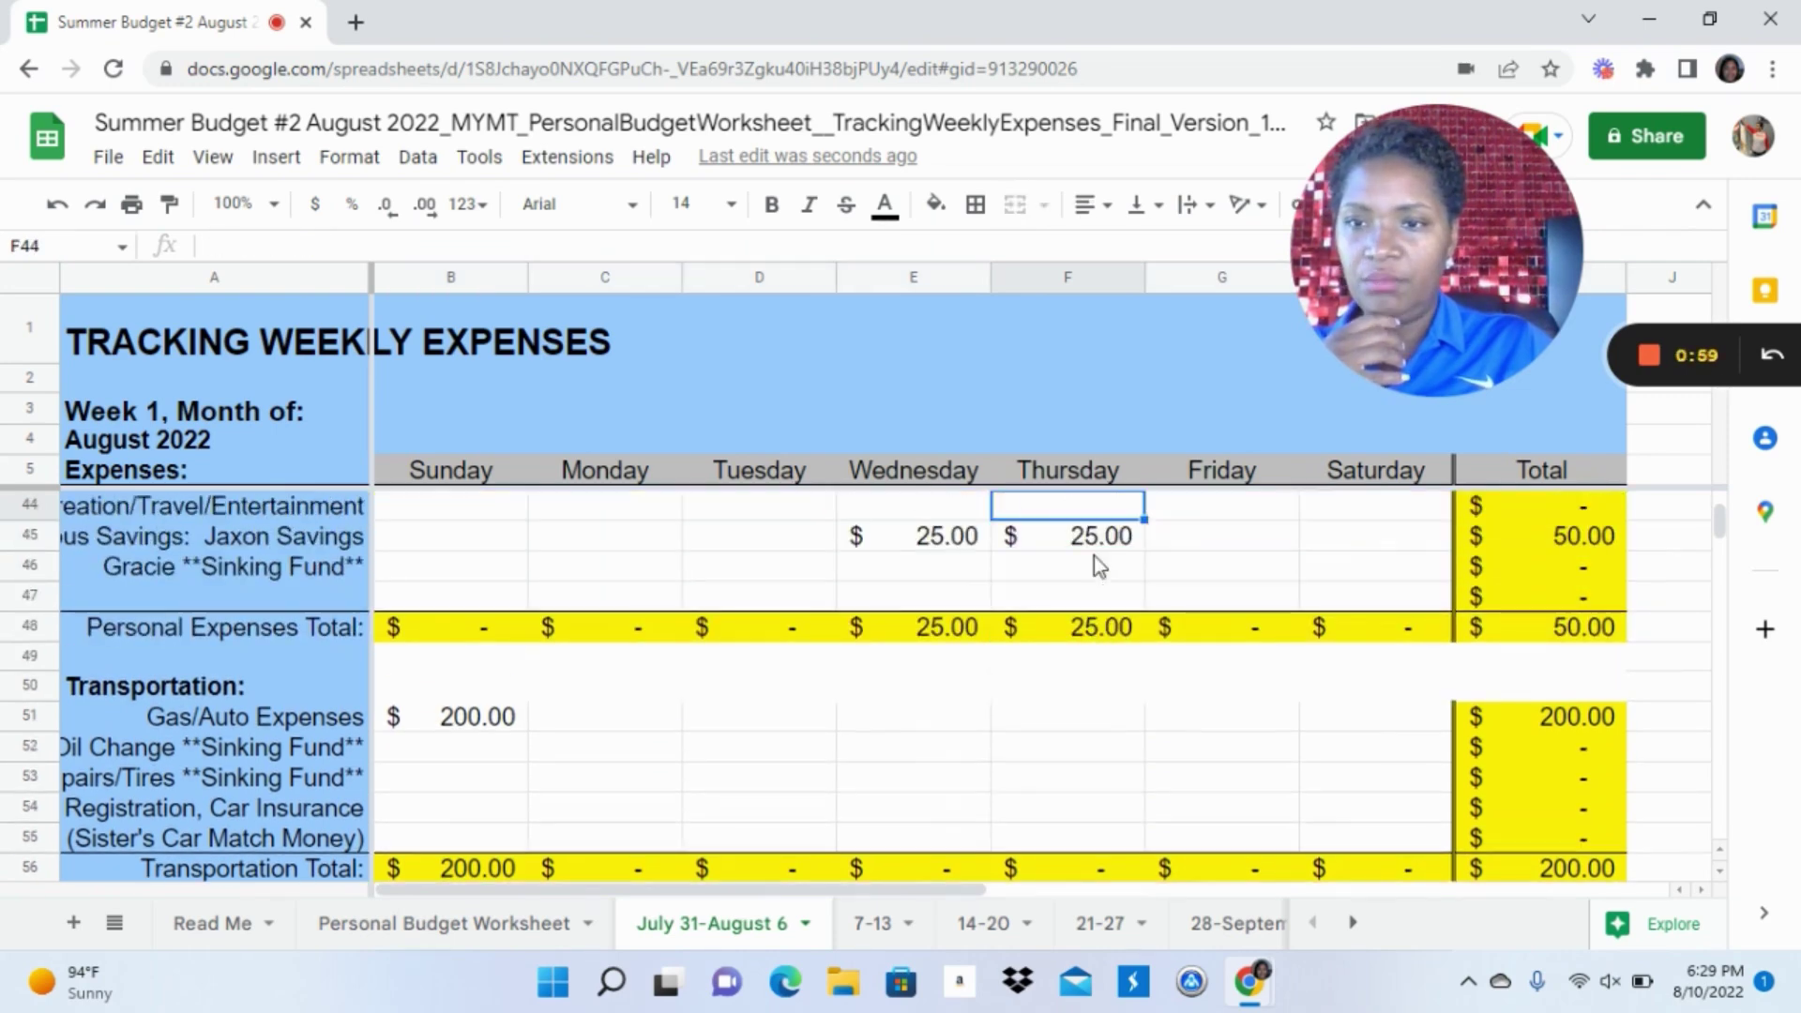
key(Up)
key(Up)
key(Up)
key(Up)
key(Up)
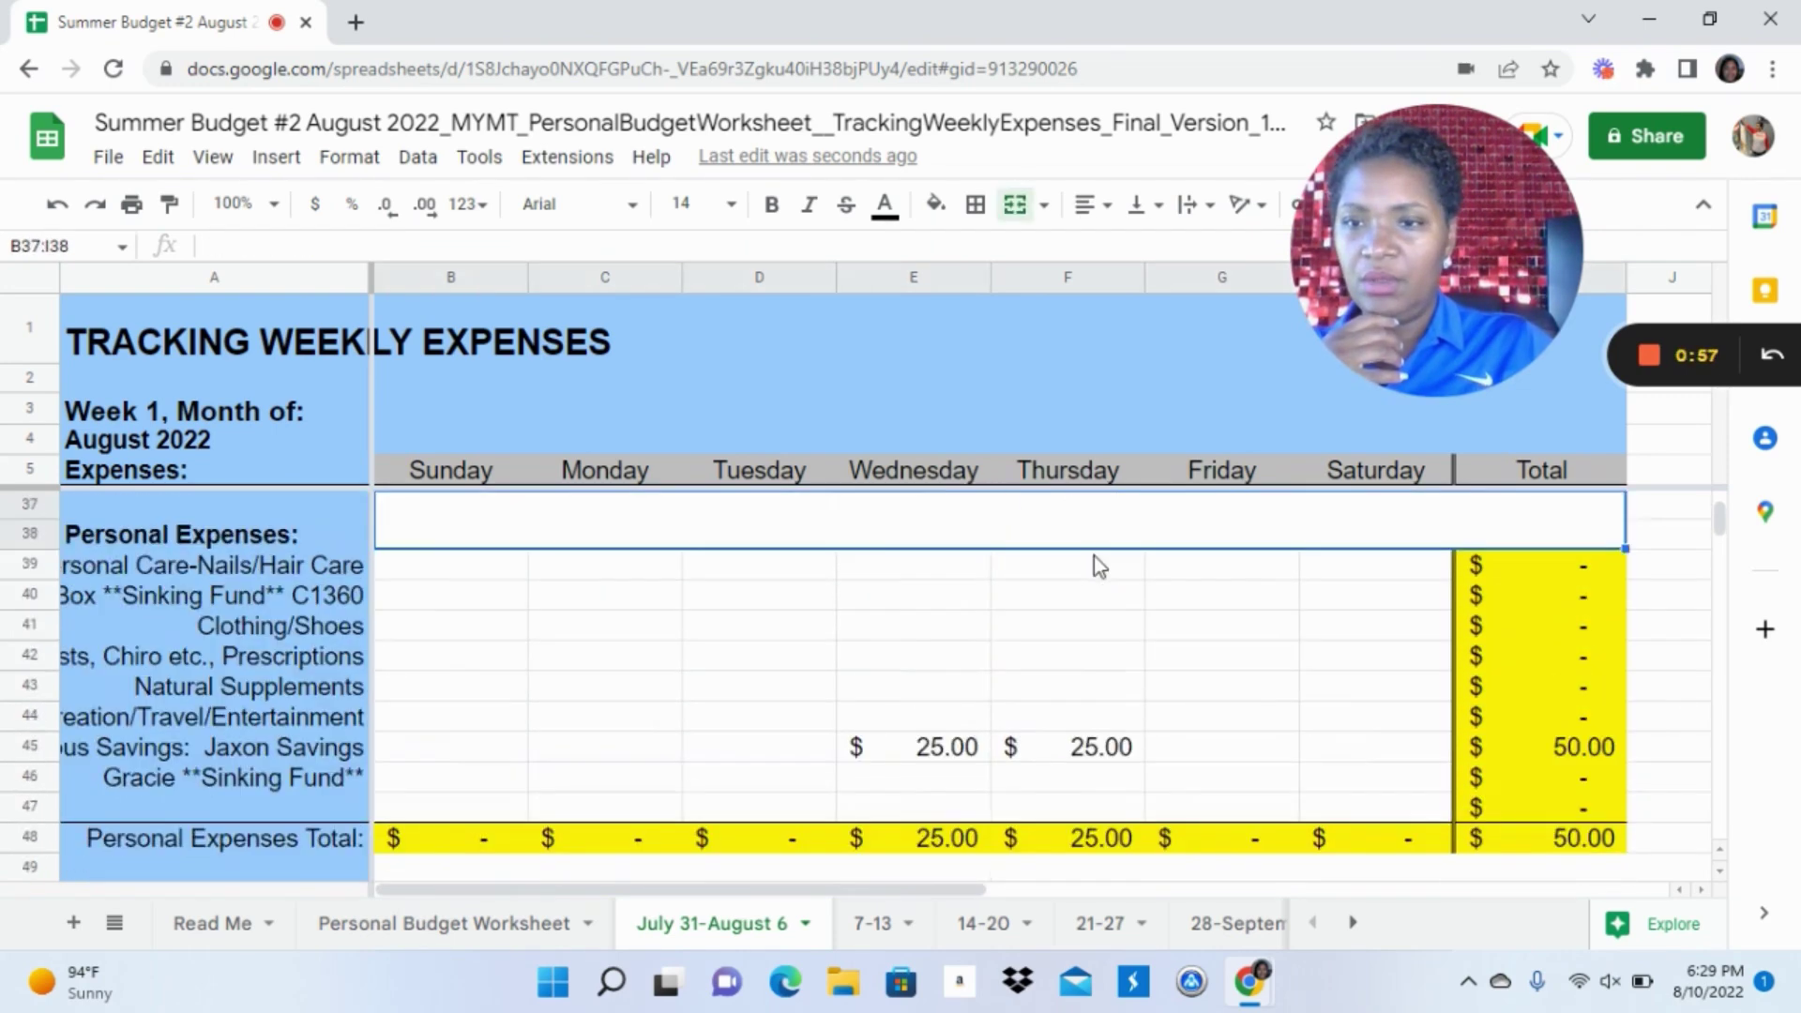
click(1094, 563)
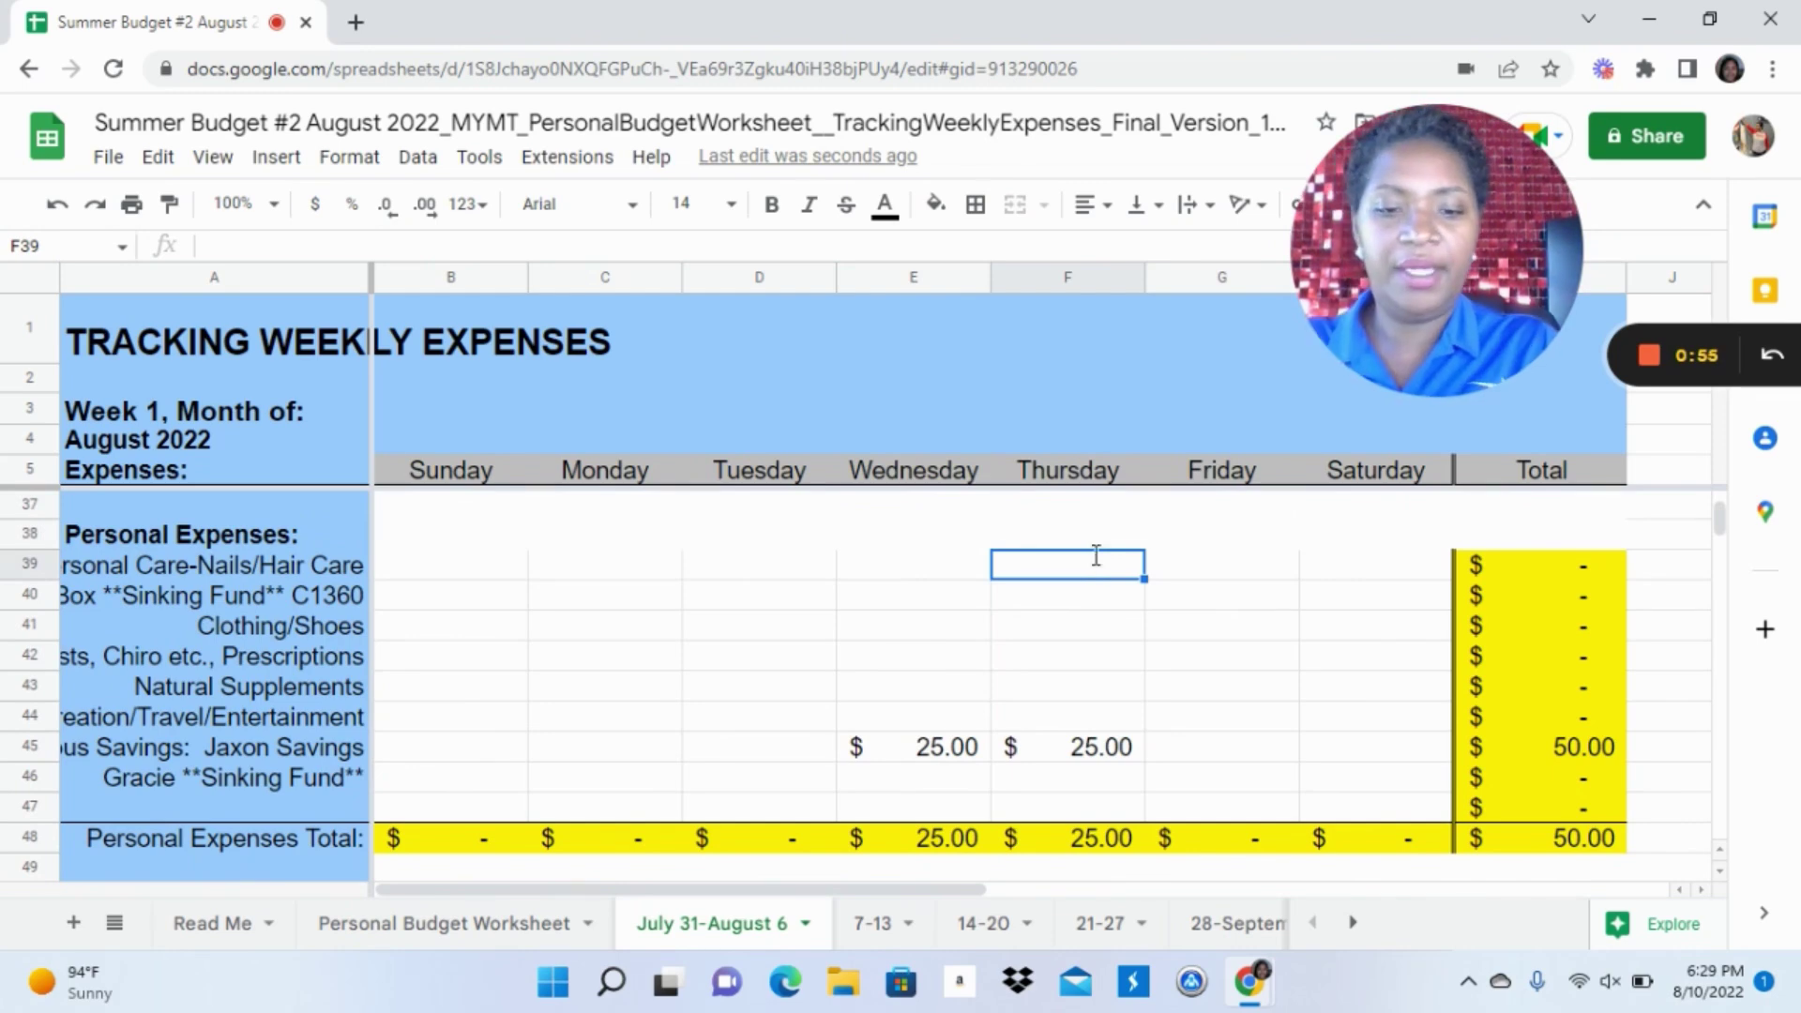
text(30)
key(Return)
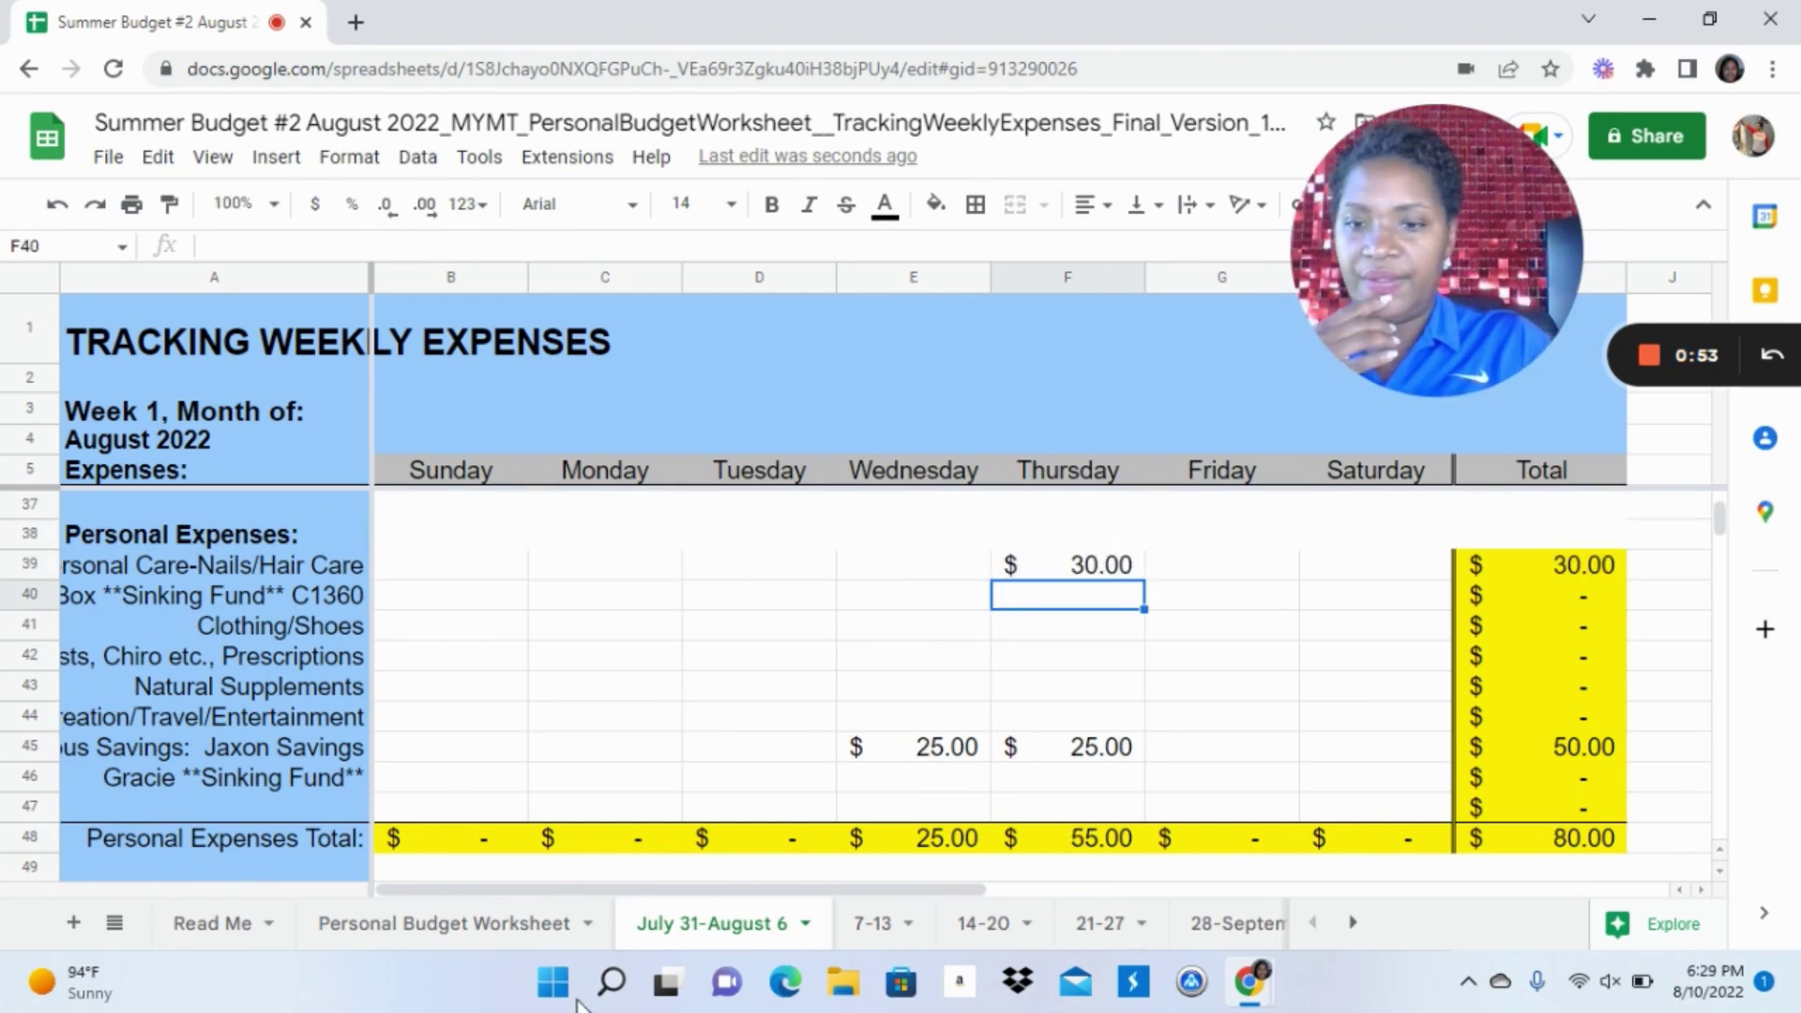
Return to the Personal Budget Worksheet and compare budgeted and actual amounts from Personal Expenses up through Regular Payments to Living/Housing
click(514, 924)
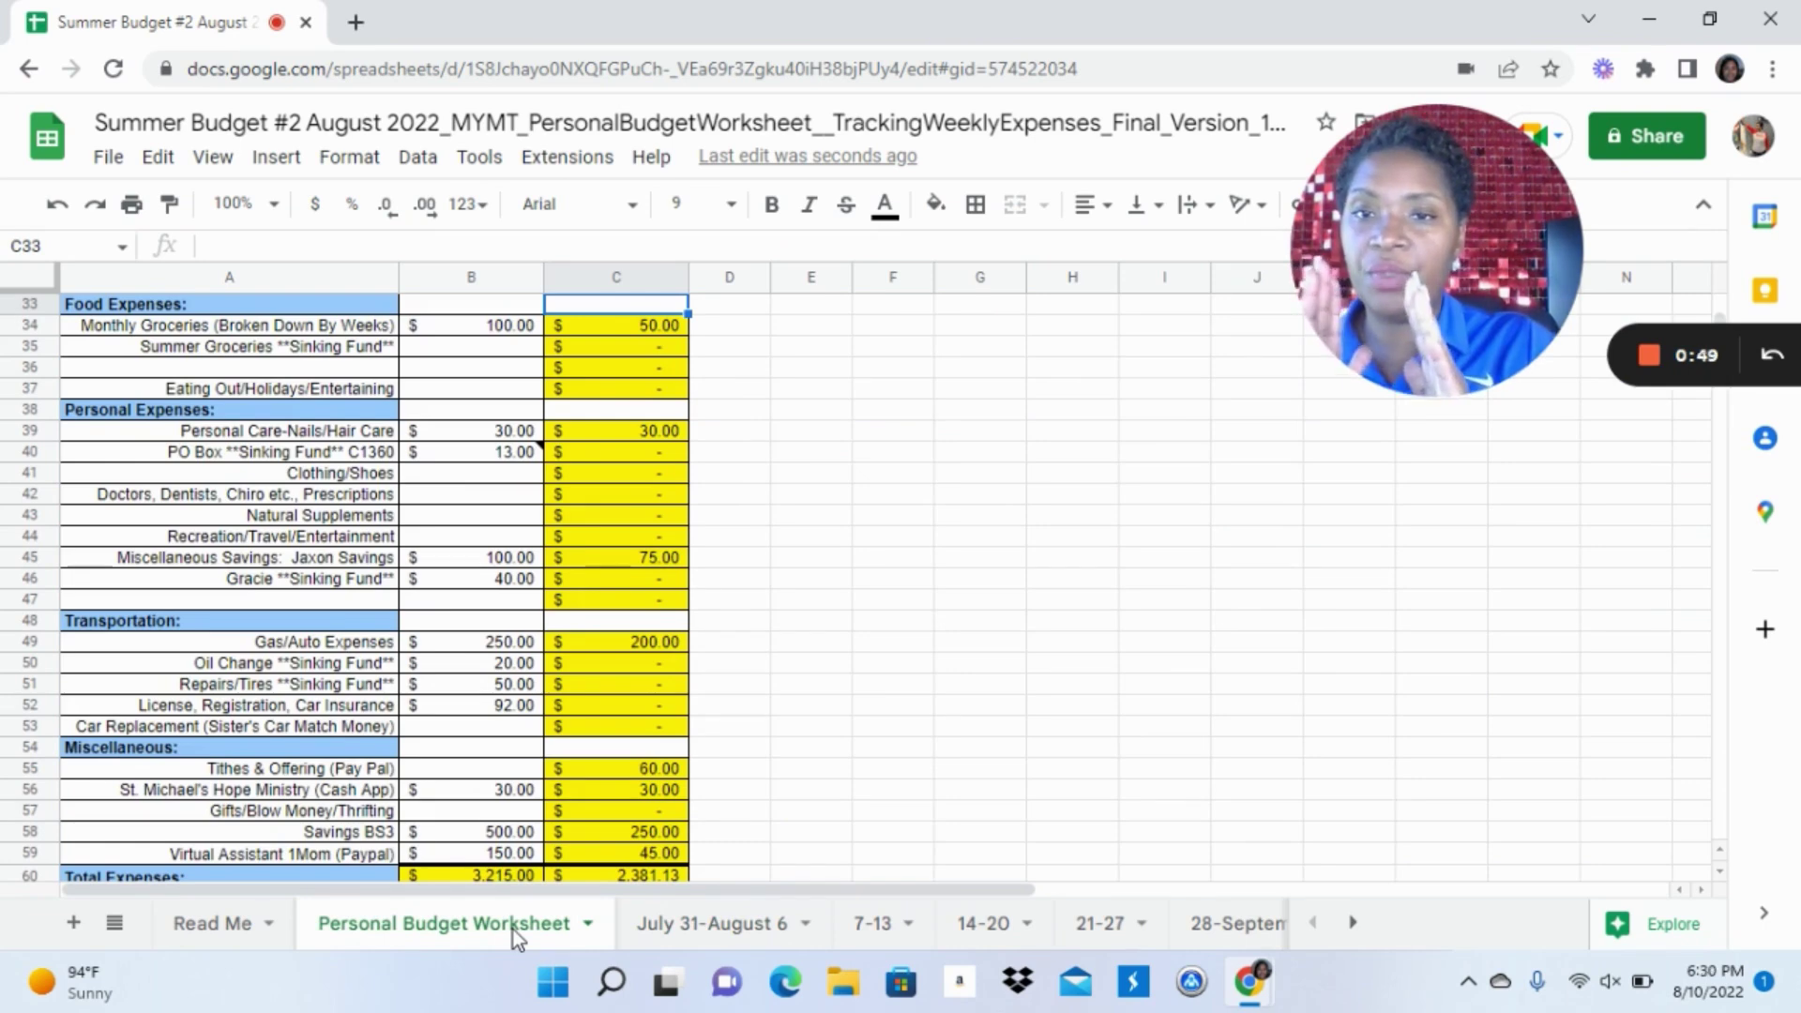
key(Up)
key(Up)
key(Up)
key(Up)
key(Up)
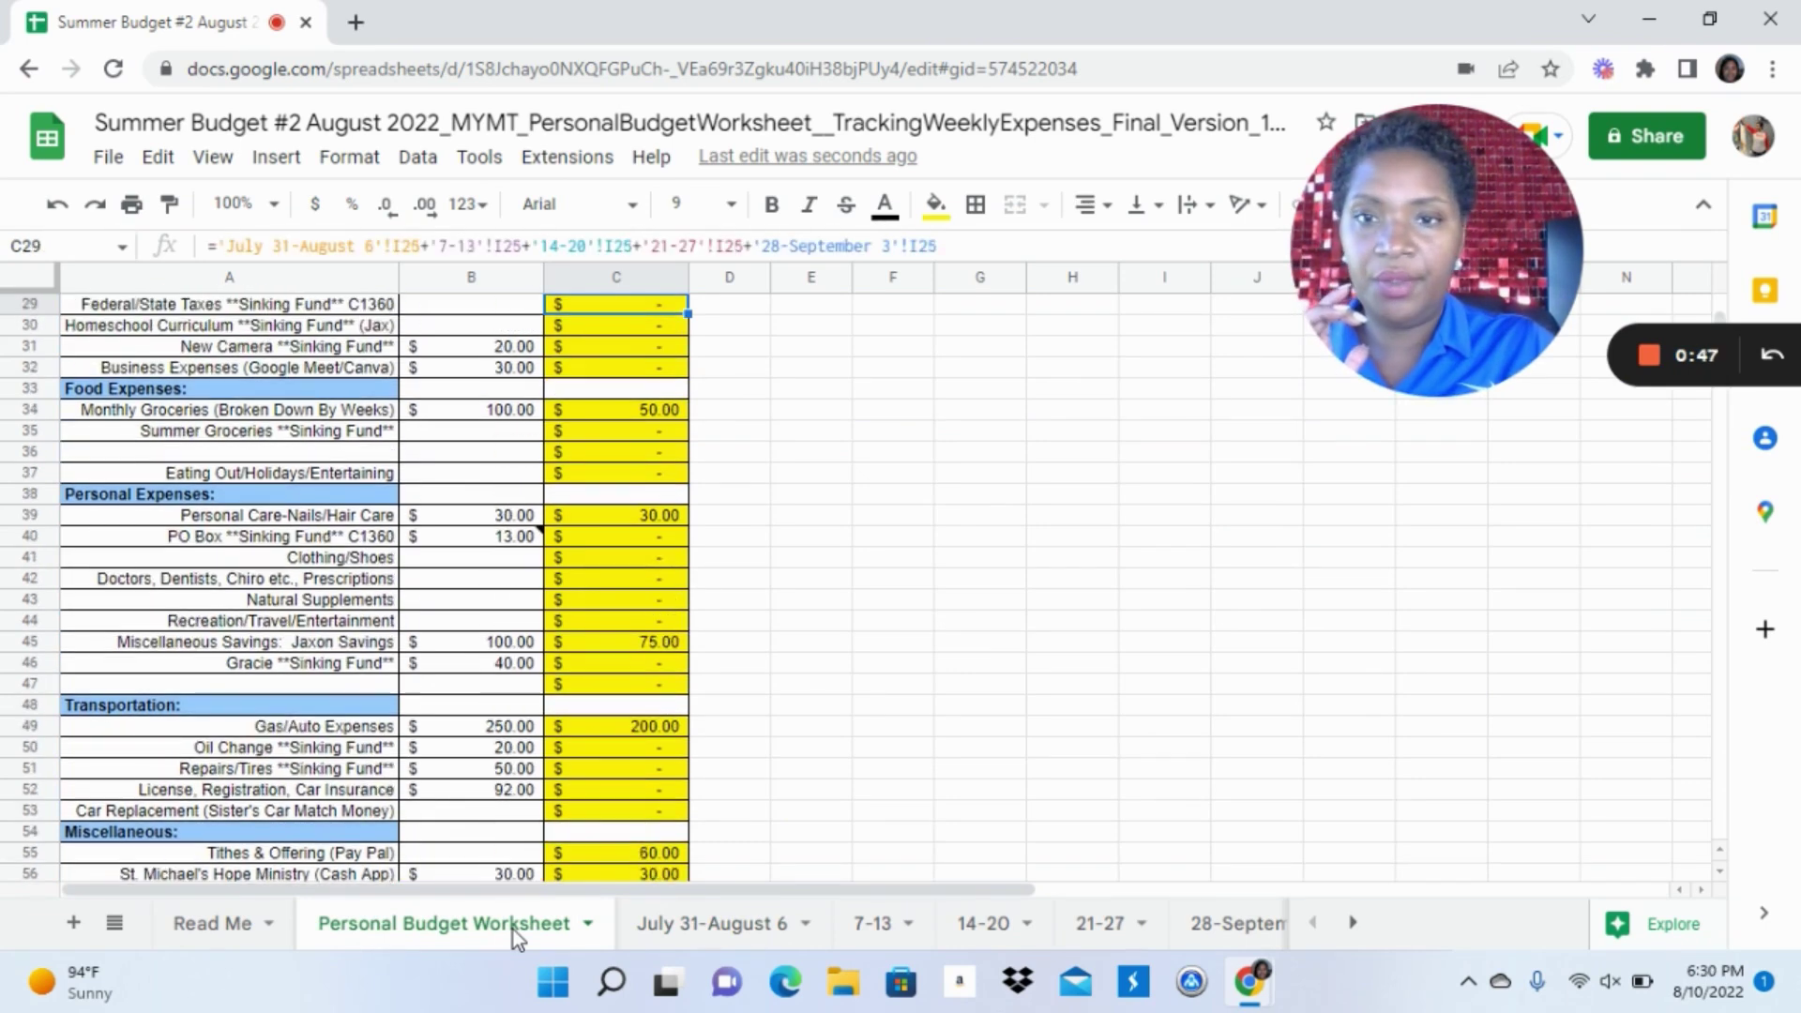
key(Up)
key(Up)
key(Up)
key(Up)
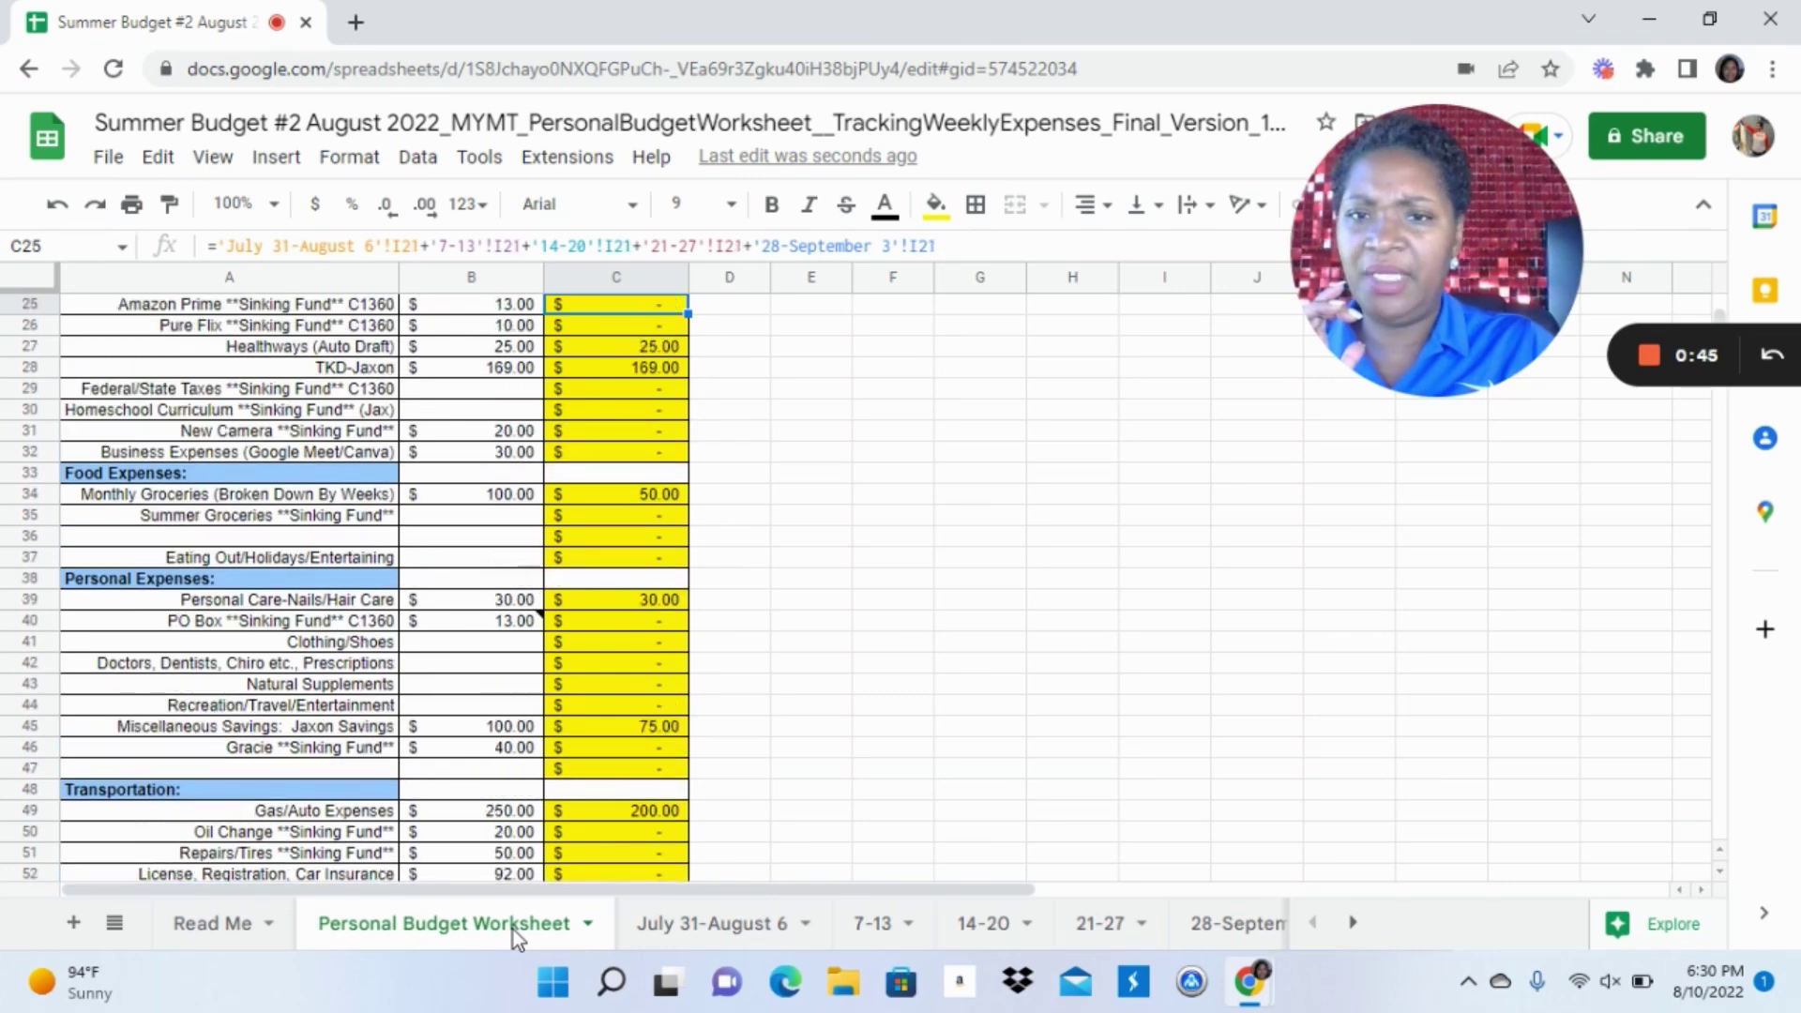
key(Up)
key(Up)
key(Up)
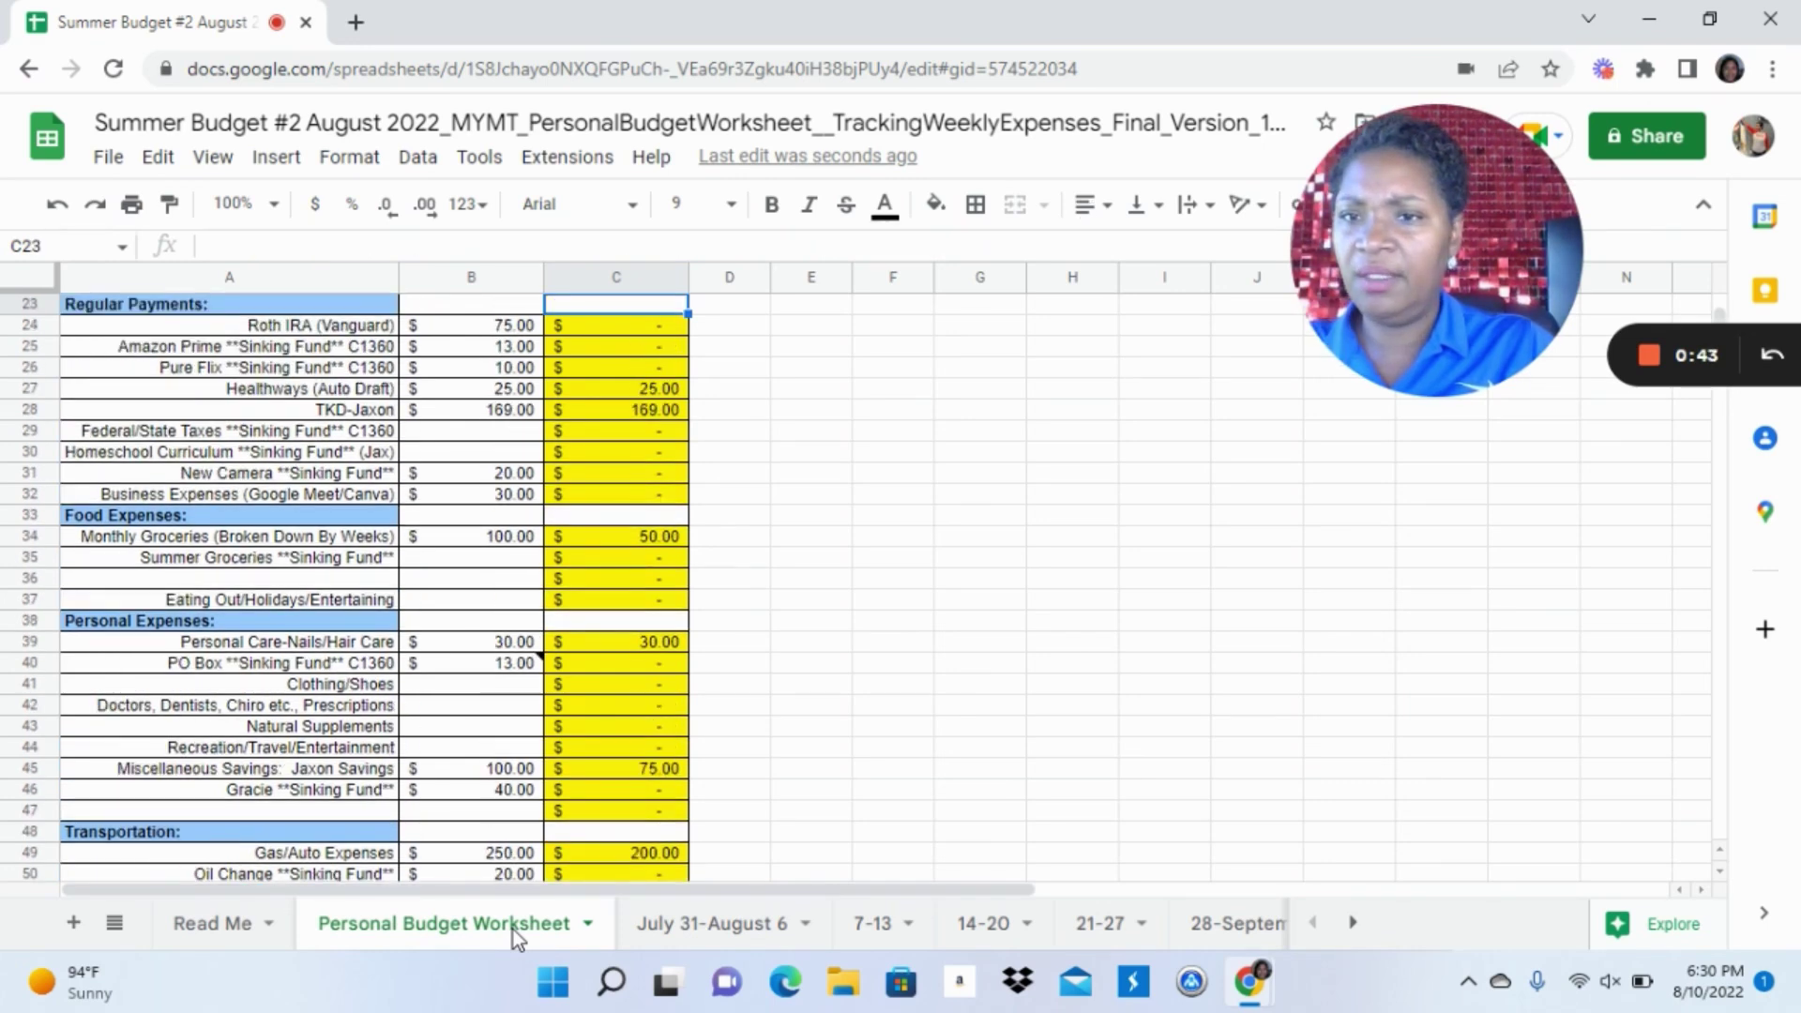
key(Up)
key(Up)
key(Up)
key(Up)
key(Up)
key(Up)
key(Up)
key(Up)
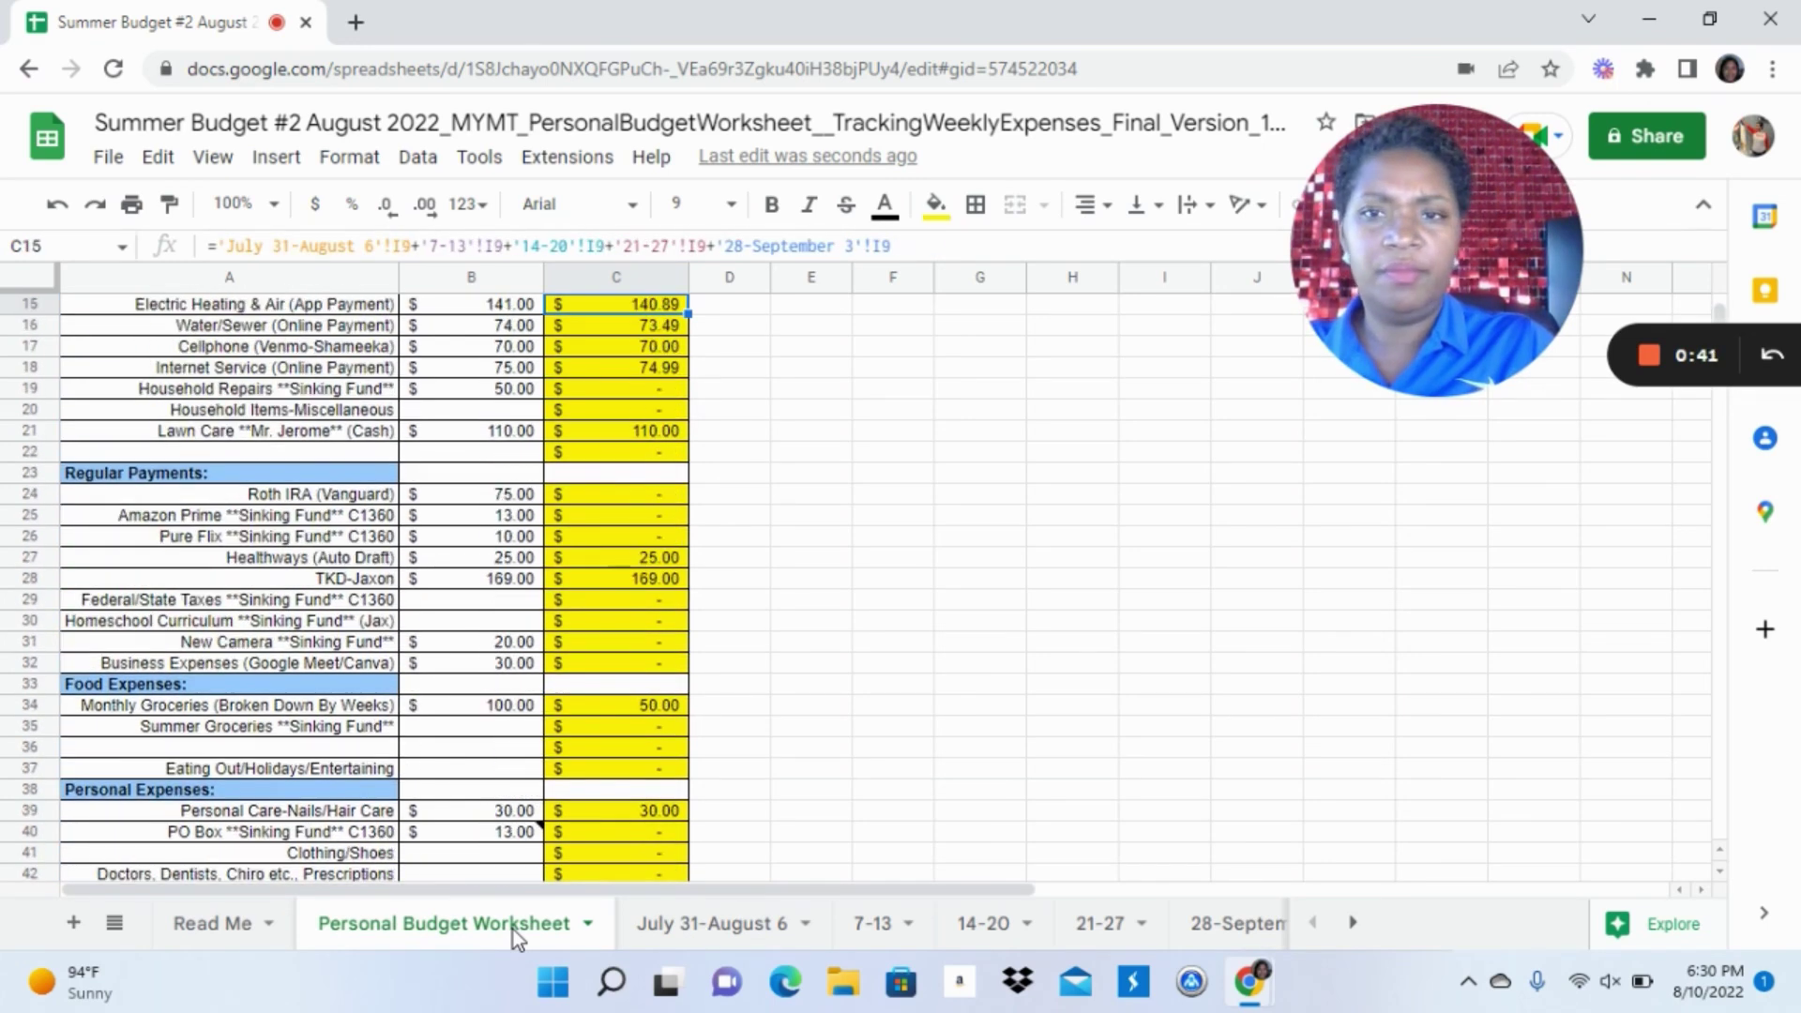
Review the actual amounts in column C from Living/Housing down to Total Expenses and total income minus total expenses
key(Down)
key(Down)
key(Down)
key(Down)
key(Down)
key(Down)
key(Down)
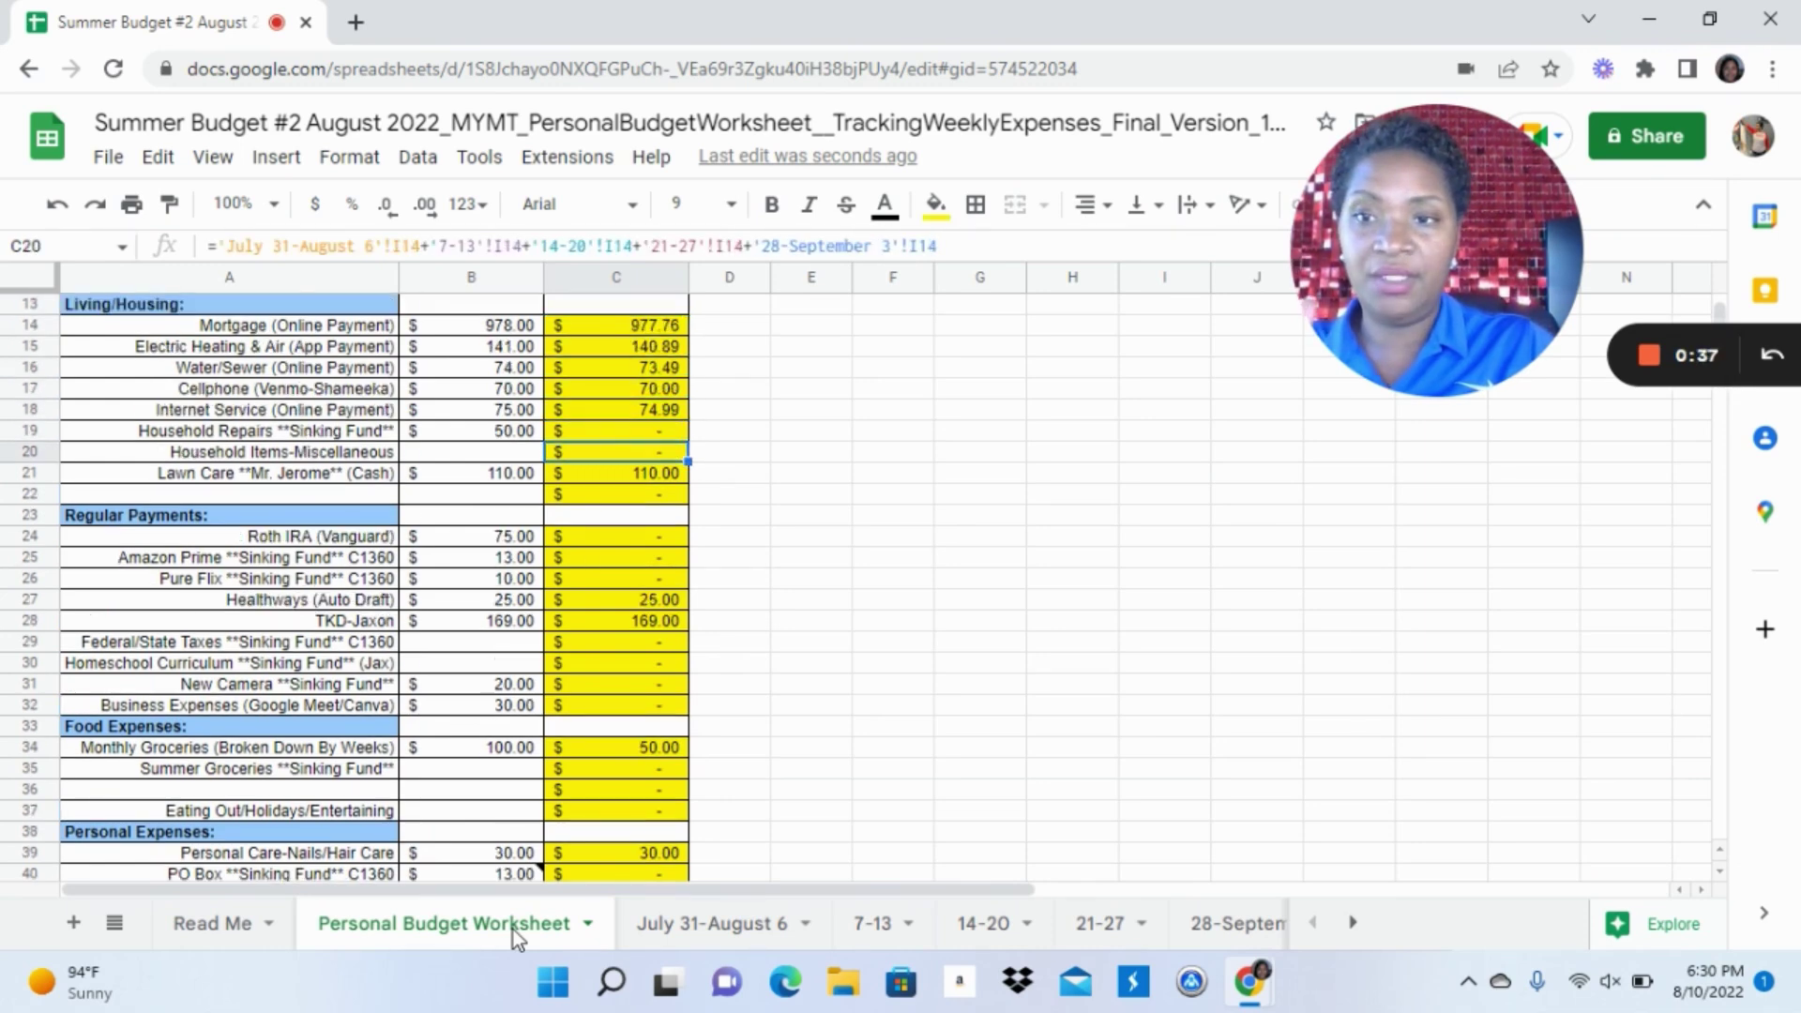
key(Down)
key(Down)
key(Down)
key(Down)
key(Down)
key(Down)
key(Down)
key(Down)
key(Down)
key(Down)
key(Down)
key(Down)
key(Down)
key(Down)
key(Down)
key(Down)
key(Down)
key(Down)
key(Down)
key(Down)
key(Down)
key(Down)
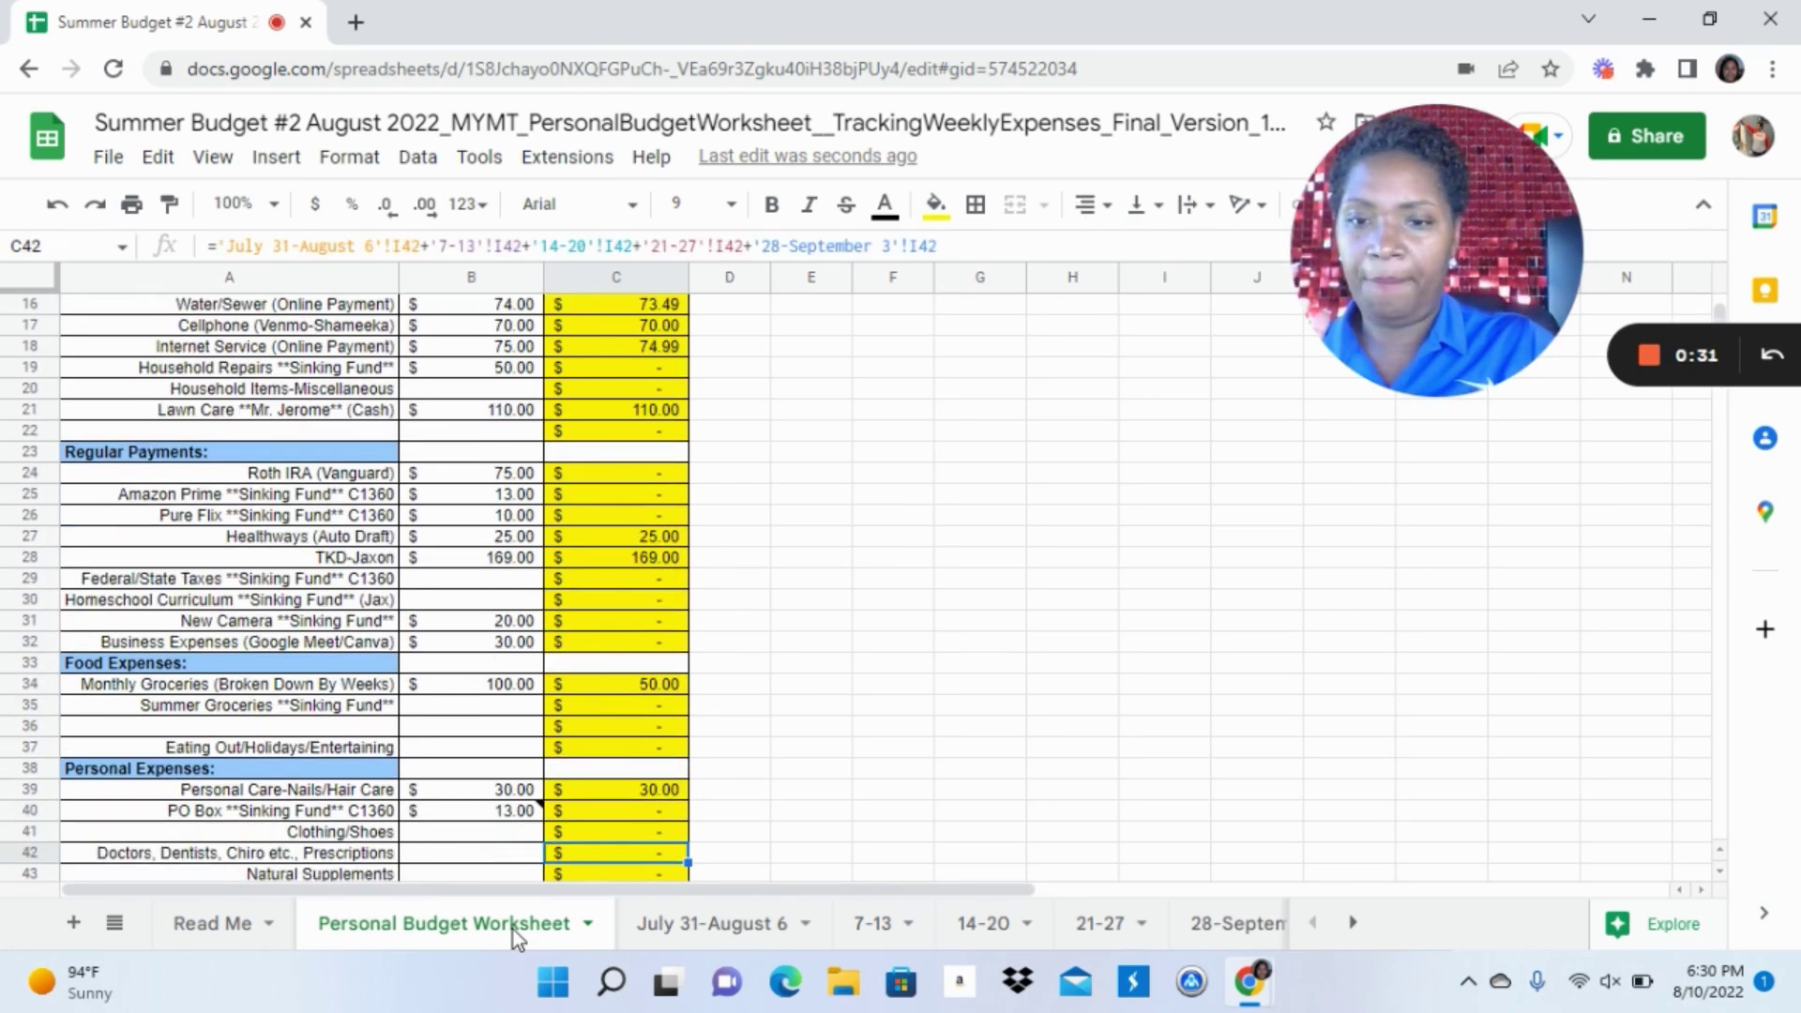
key(Down)
key(Down)
key(Down)
key(Down)
key(Down)
key(Down)
key(Down)
key(Down)
key(Down)
key(Down)
key(Down)
key(Down)
key(Down)
key(Down)
key(Down)
key(Down)
key(Down)
key(Down)
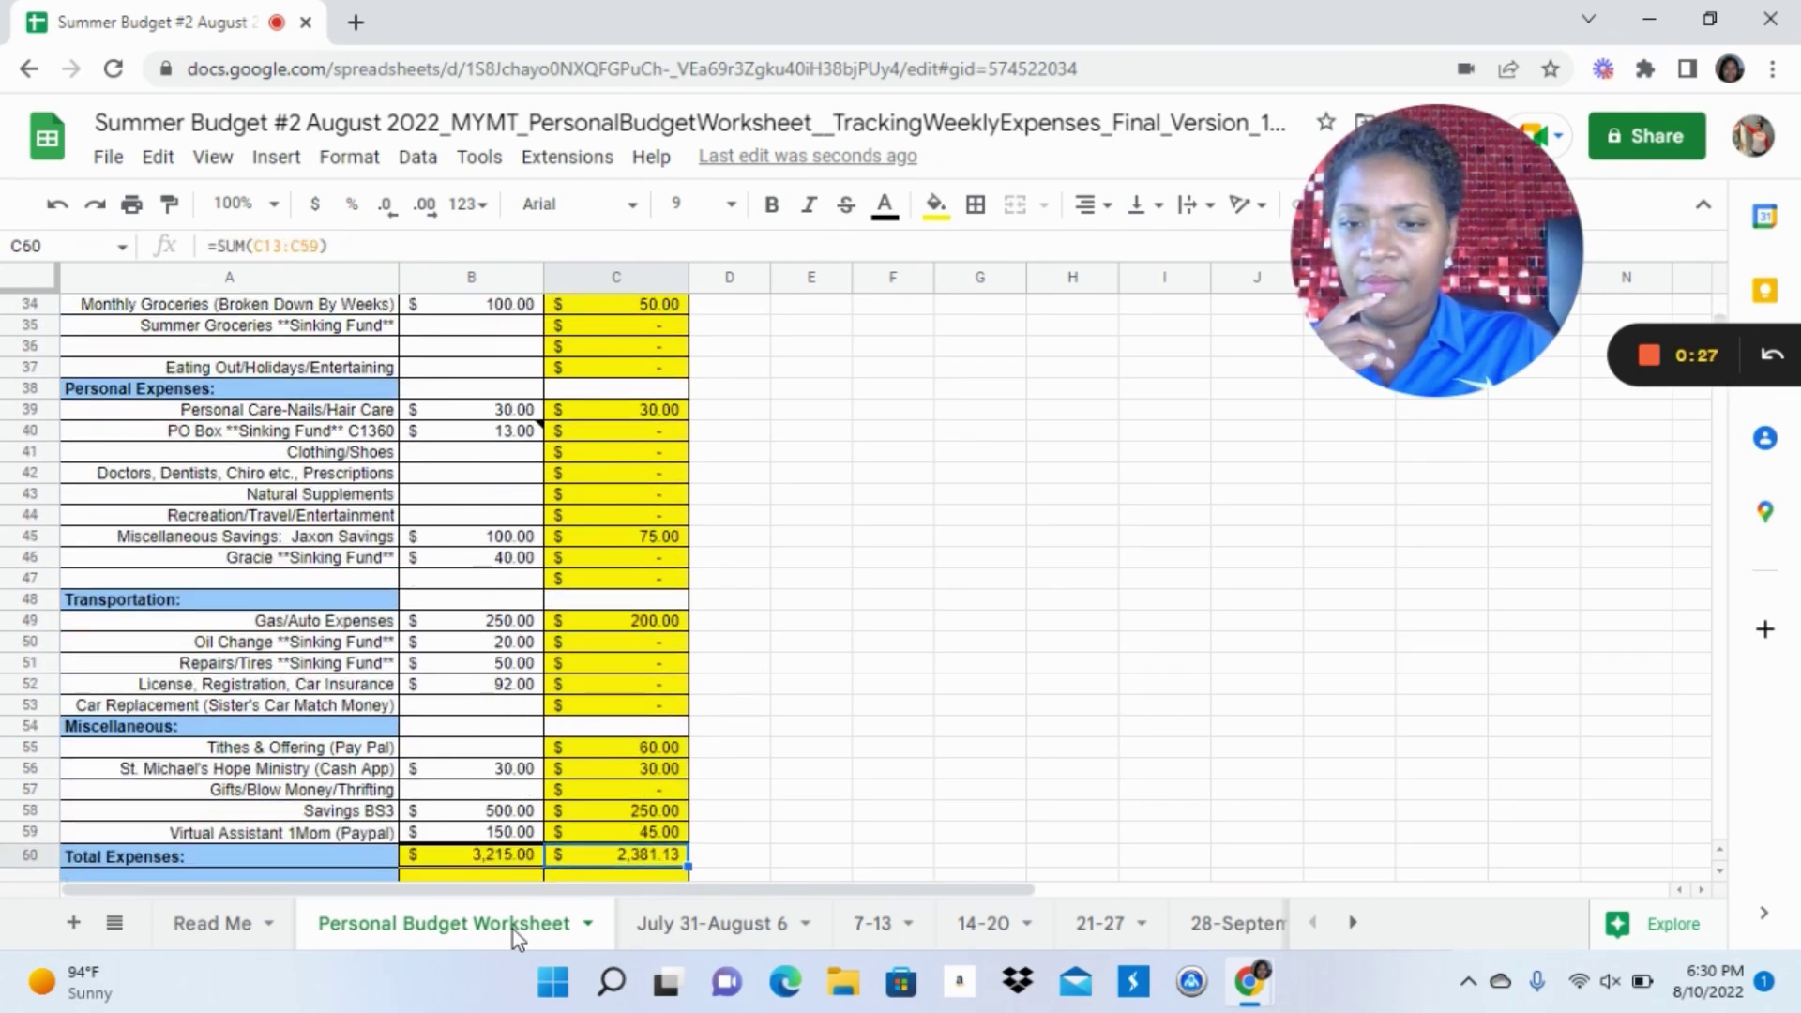
key(Down)
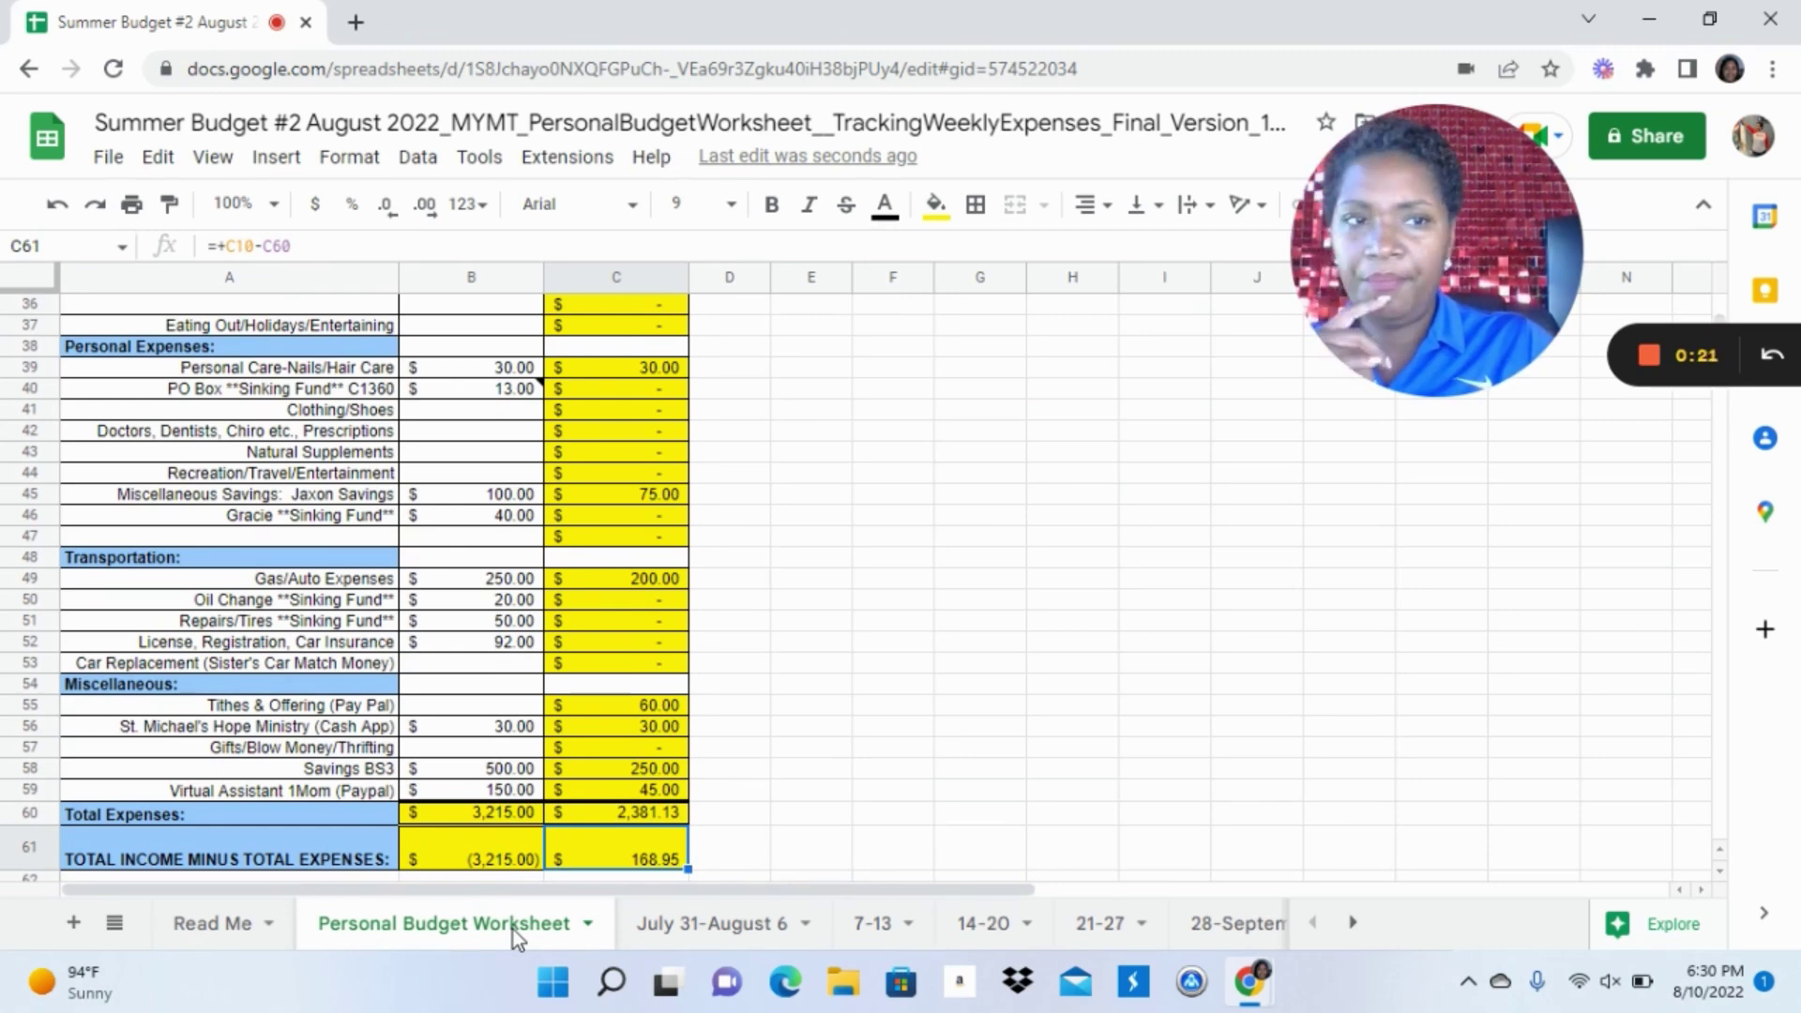
Recheck the actual amounts from the Miscellaneous rows up through Transportation to the Natural Supplements row
key(Up)
key(Up)
key(Up)
key(Up)
key(Up)
key(Up)
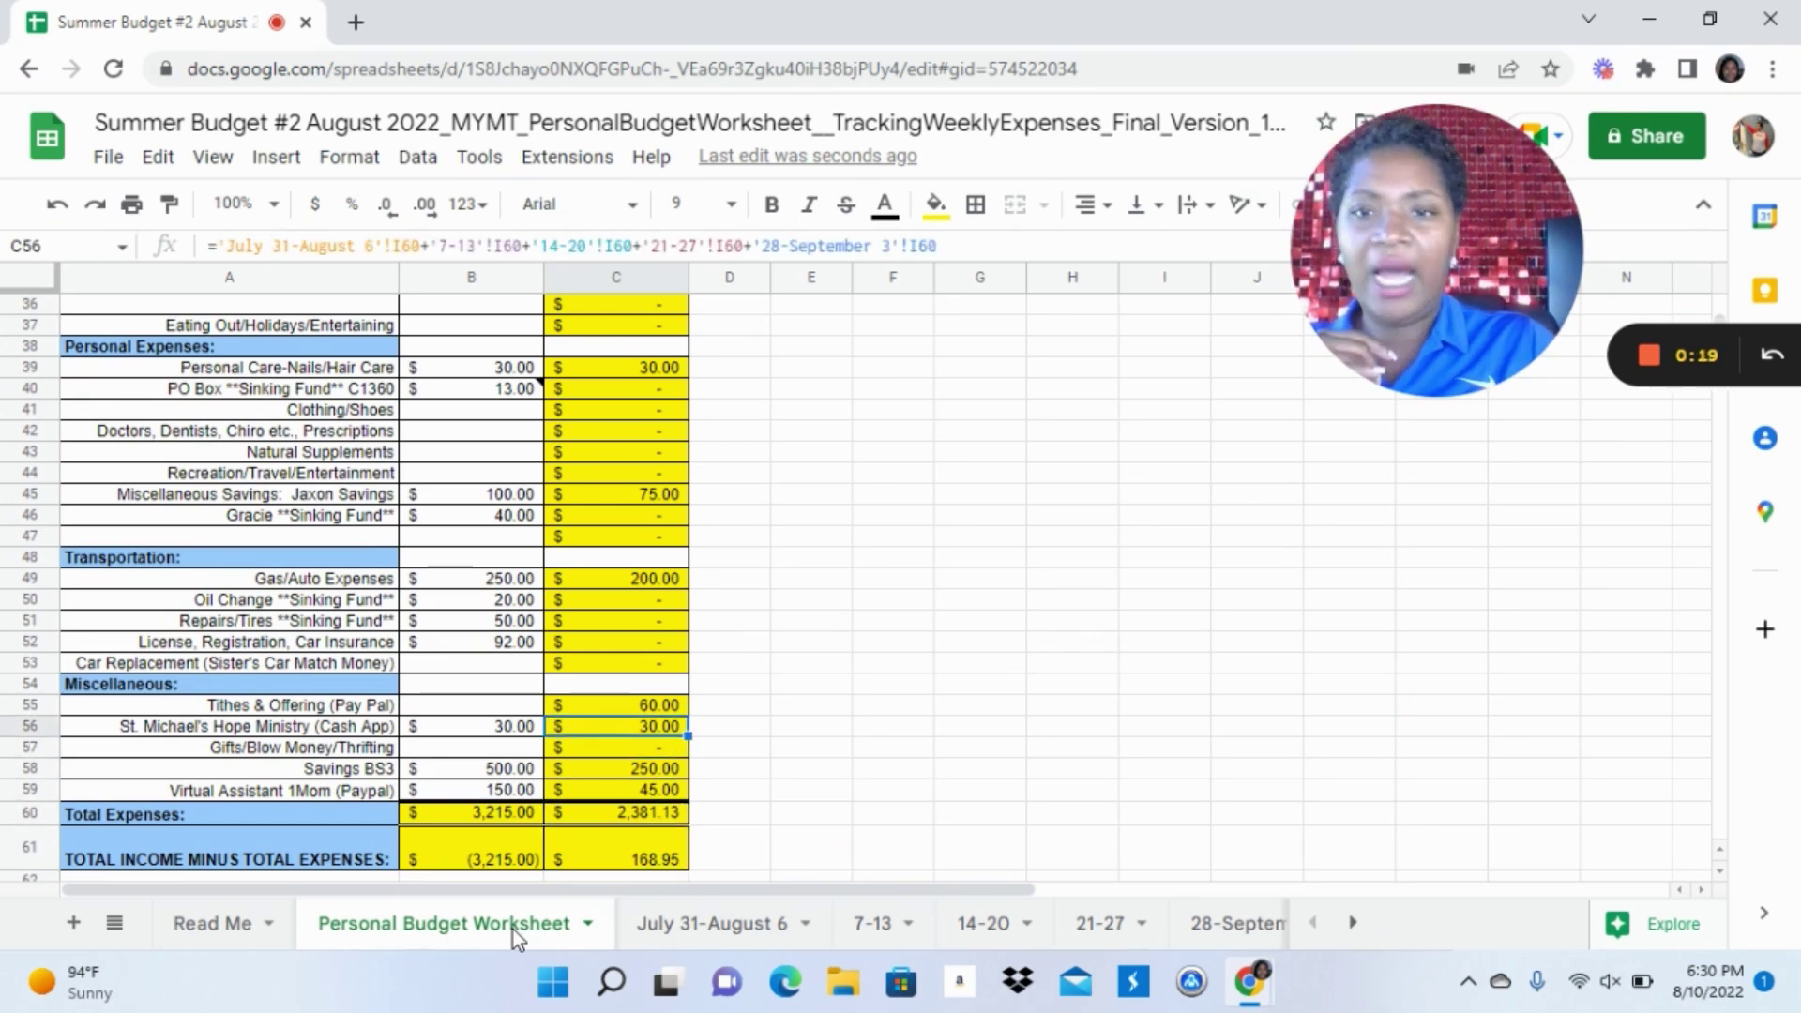
key(Up)
key(Up)
key(Up)
key(Up)
key(Up)
key(Up)
key(Up)
key(Up)
key(Up)
key(Up)
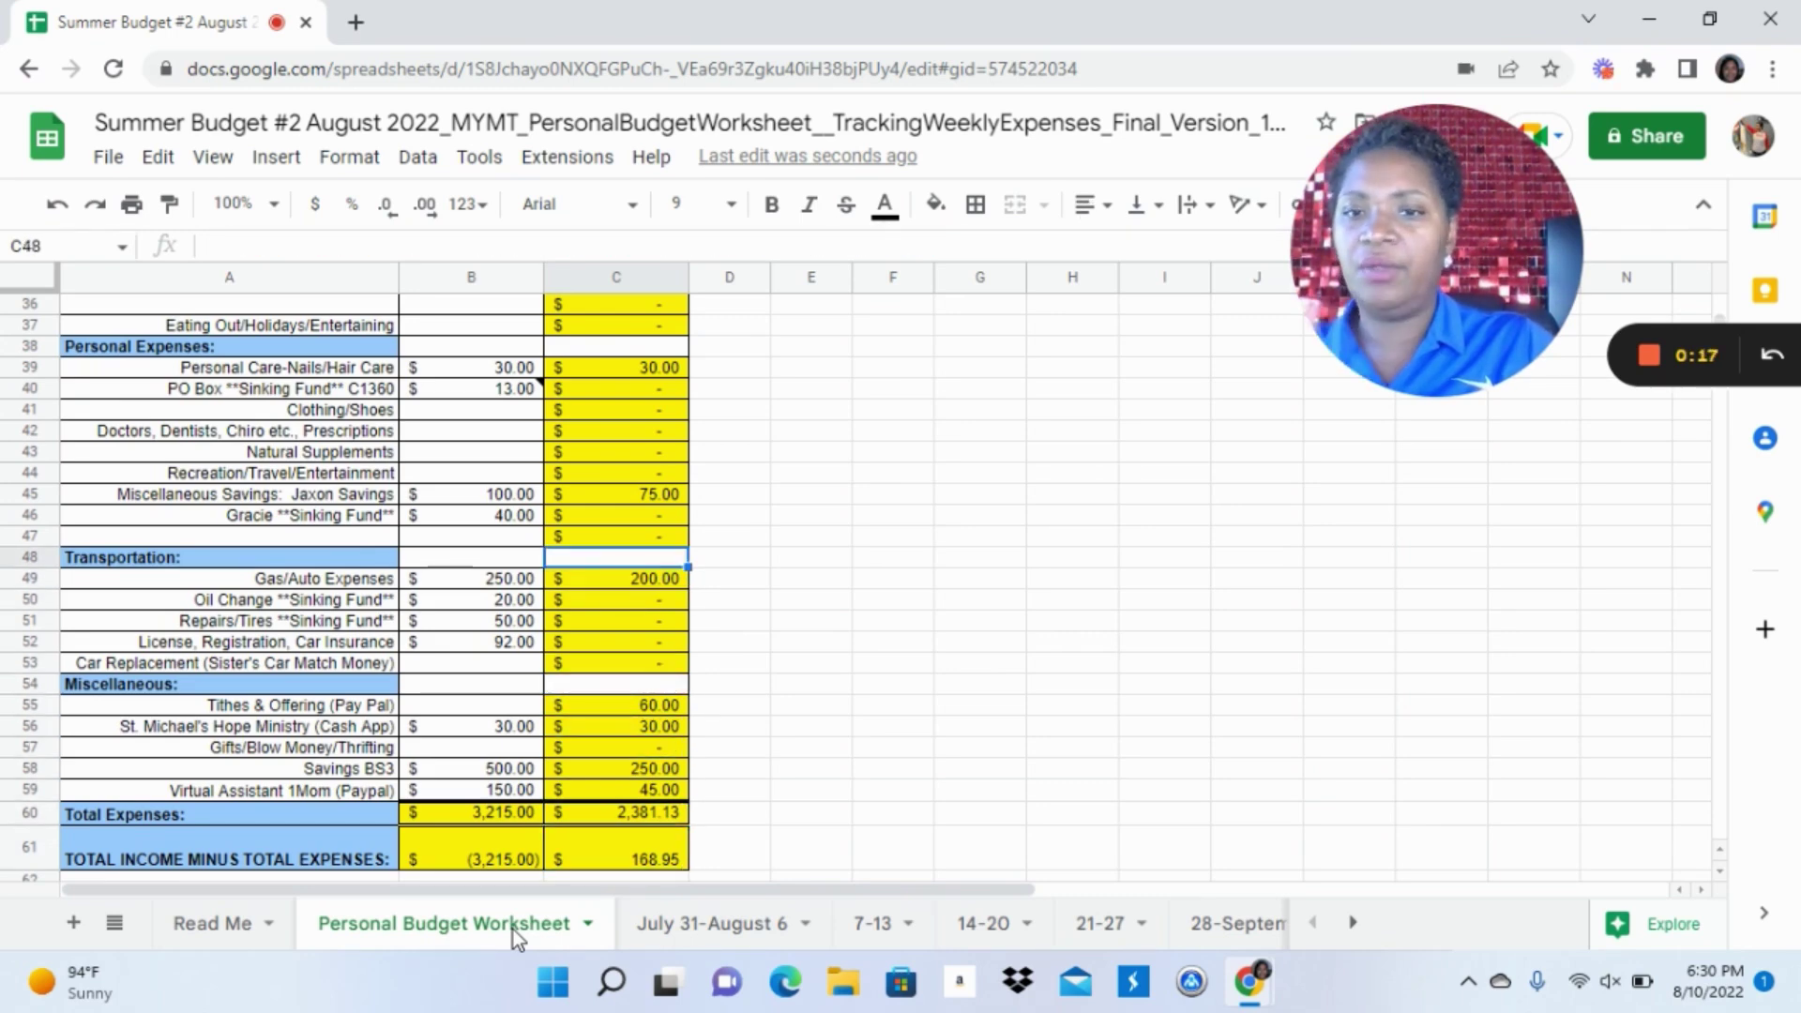
key(Up)
key(Up)
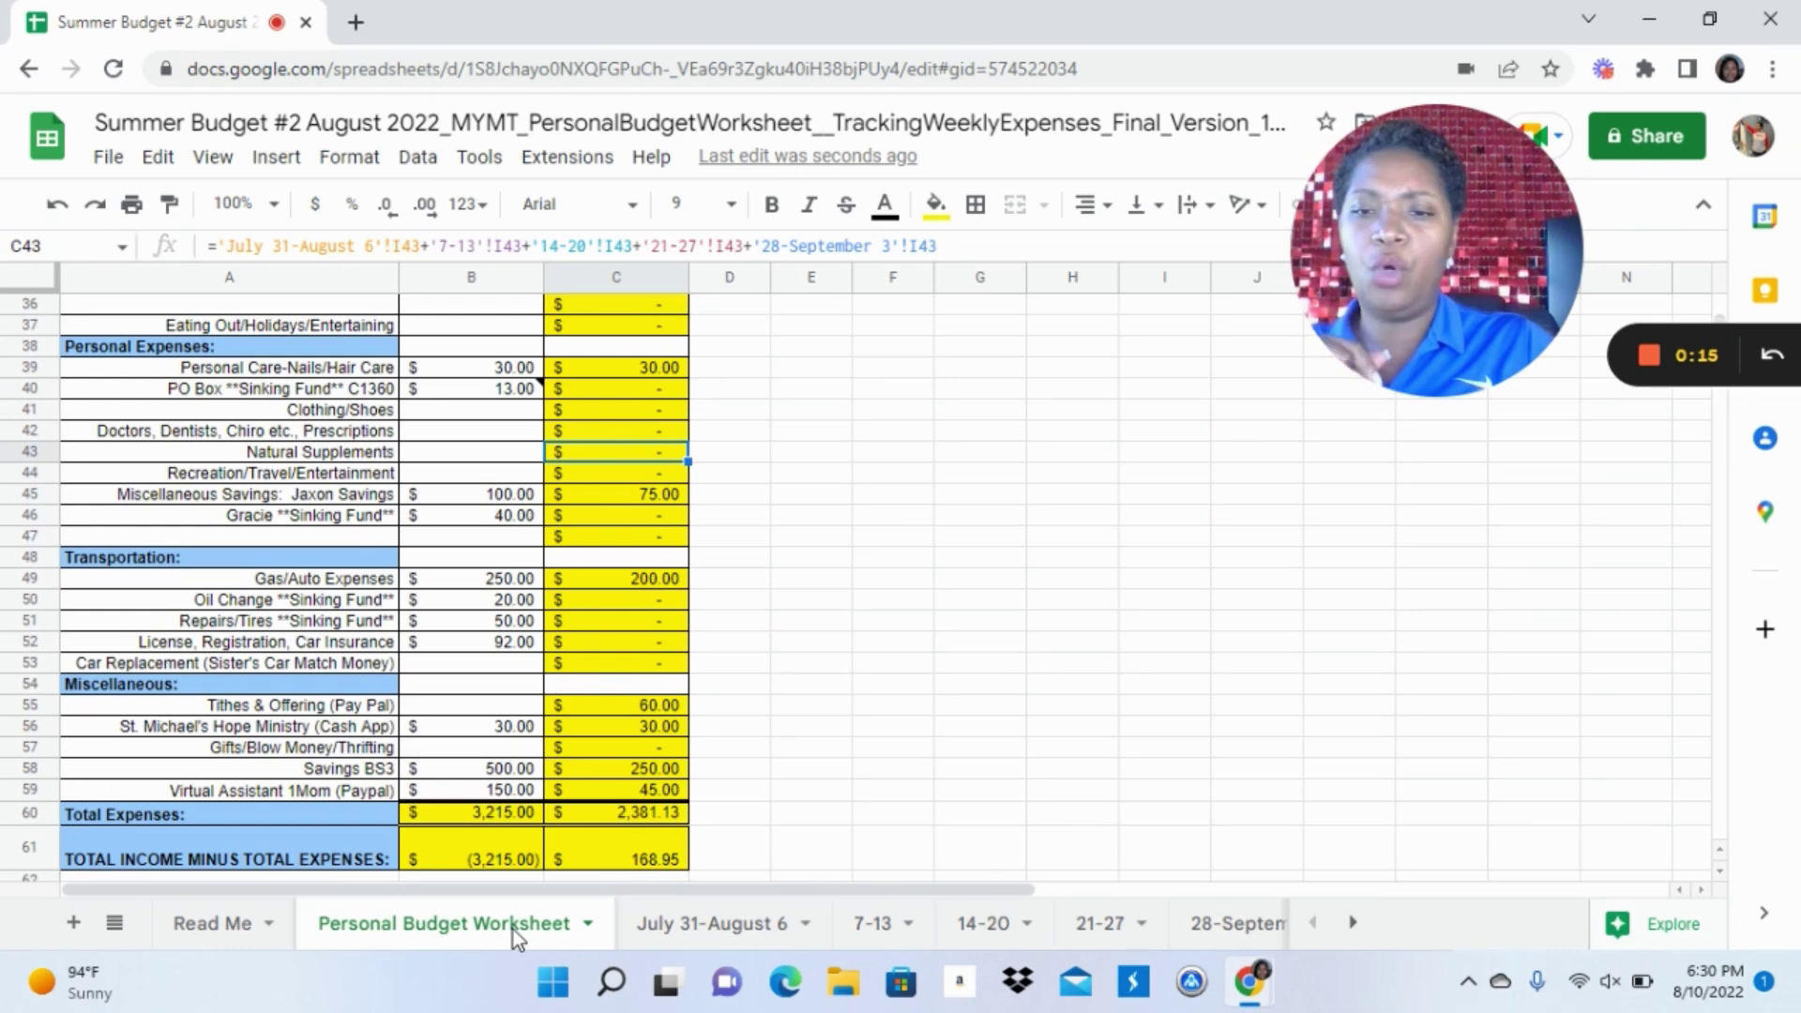